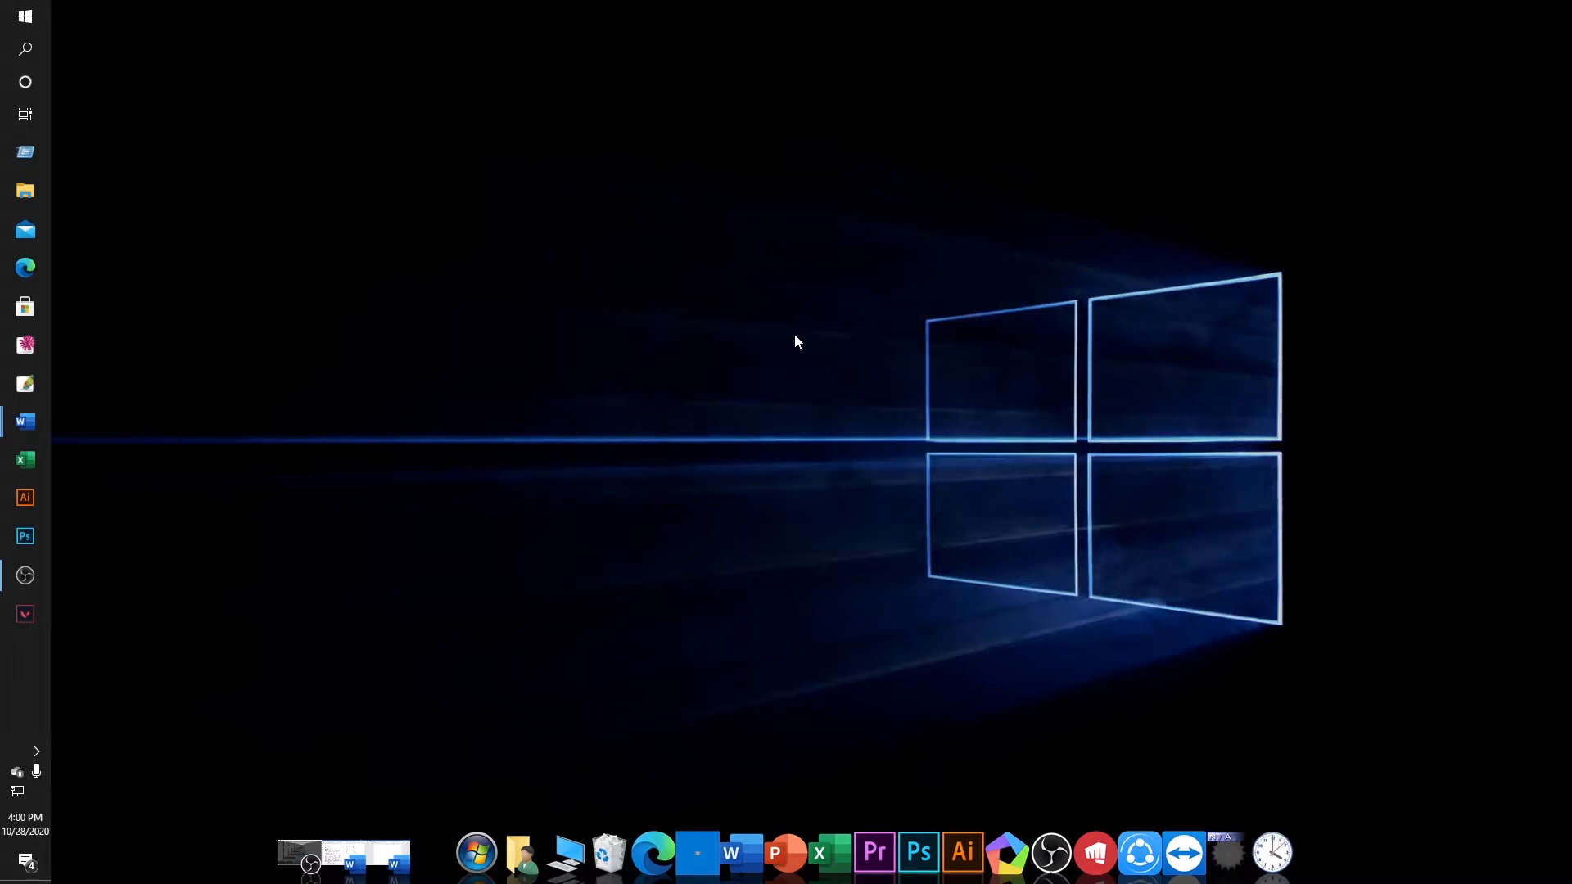
Bring Document1 forward and open Page Setup on its Margins tab via Layout > Margins > Custom Margins.
{"action": "mouse_move", "coordinate": [14, 436]}
{"action": "left_click", "coordinate": [154, 518]}
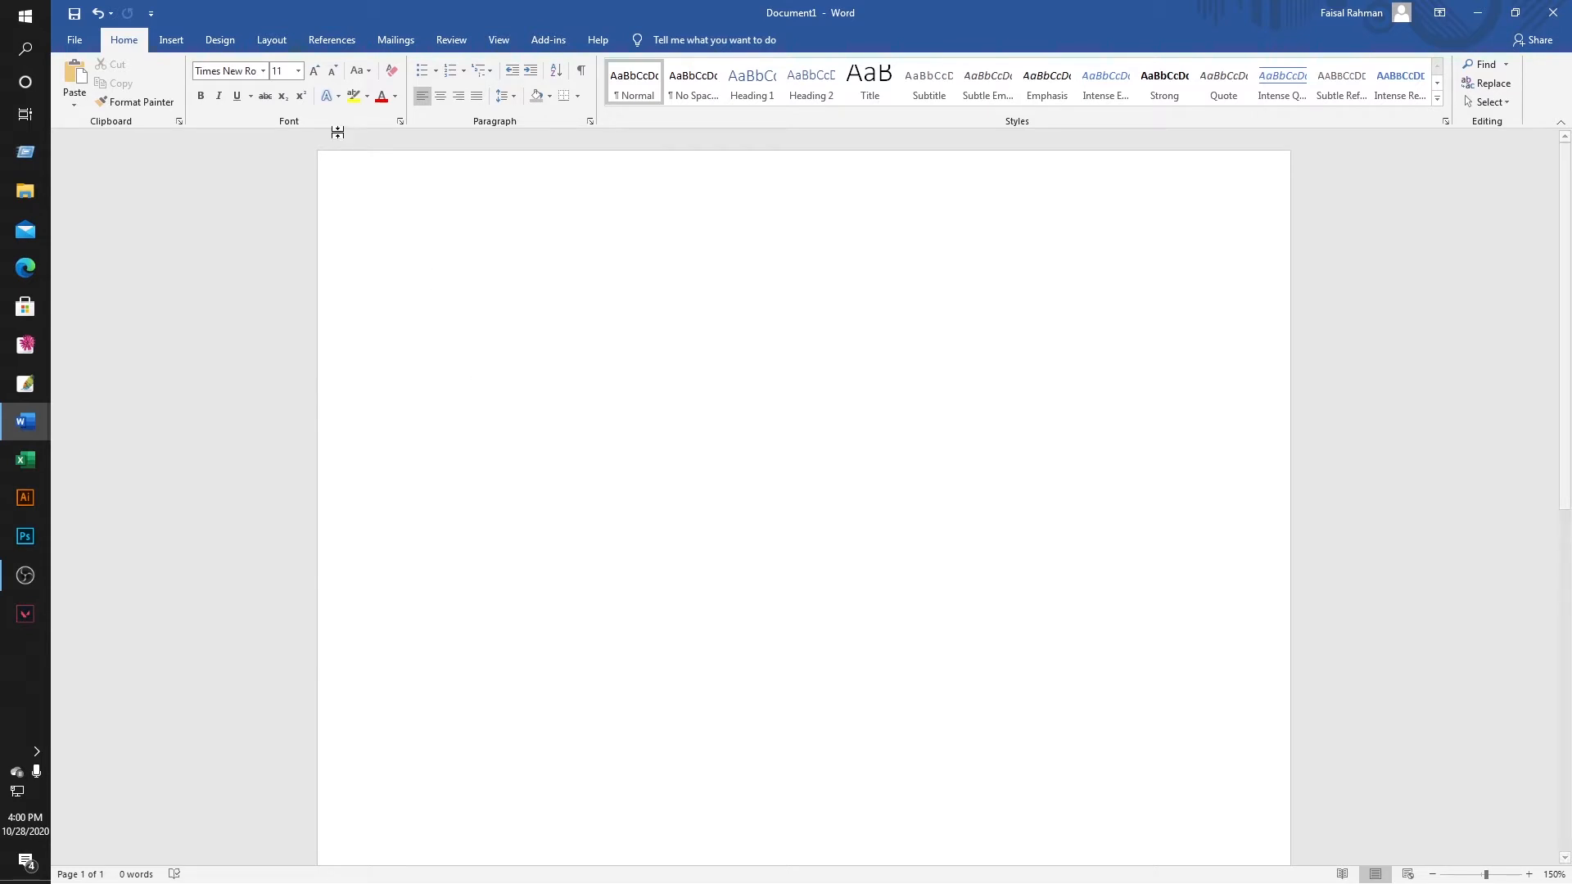
{"action": "left_click", "coordinate": [274, 46]}
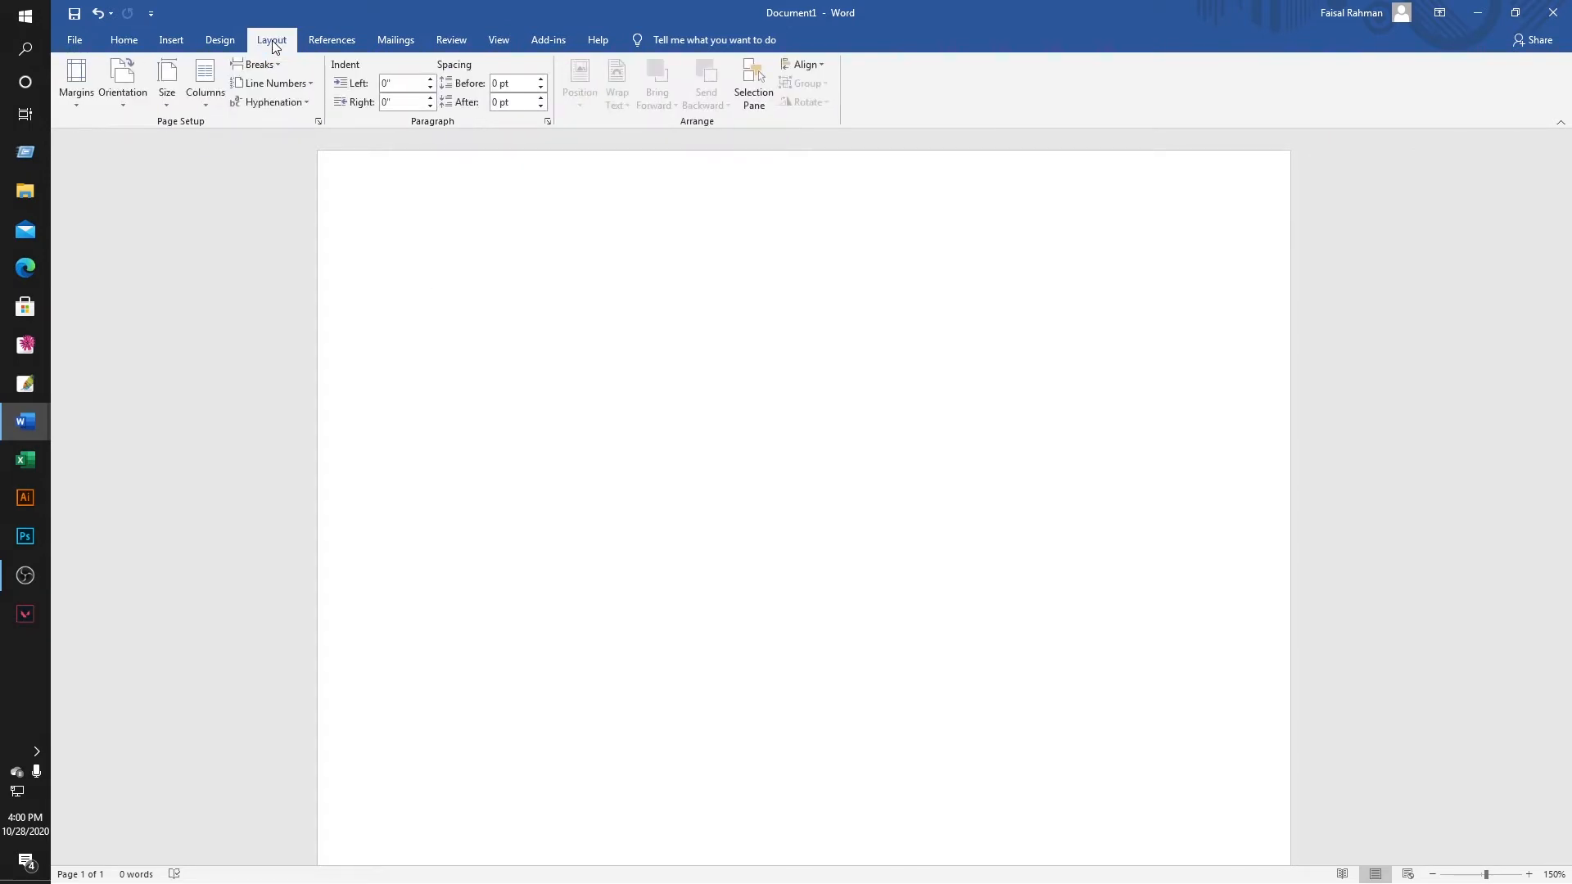
{"action": "left_click", "coordinate": [76, 82]}
{"action": "left_click", "coordinate": [150, 503]}
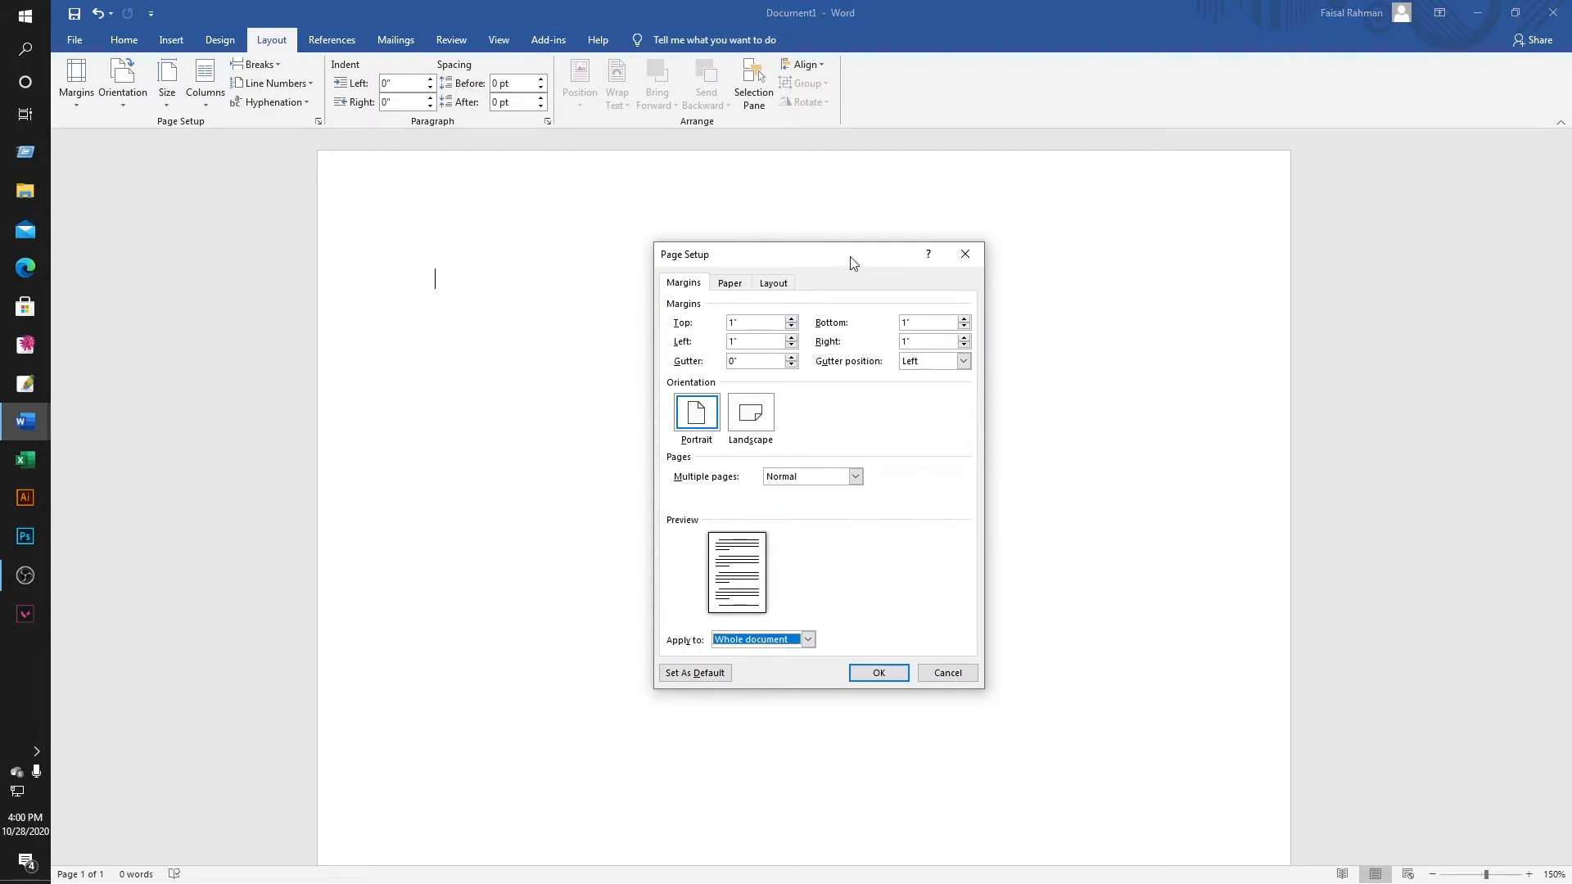
Change Document1's paper size to A4 (8.27" × 11.69") and confirm Page Setup.
{"action": "left_click_drag", "start_coordinate": [852, 262], "coordinate": [788, 255]}
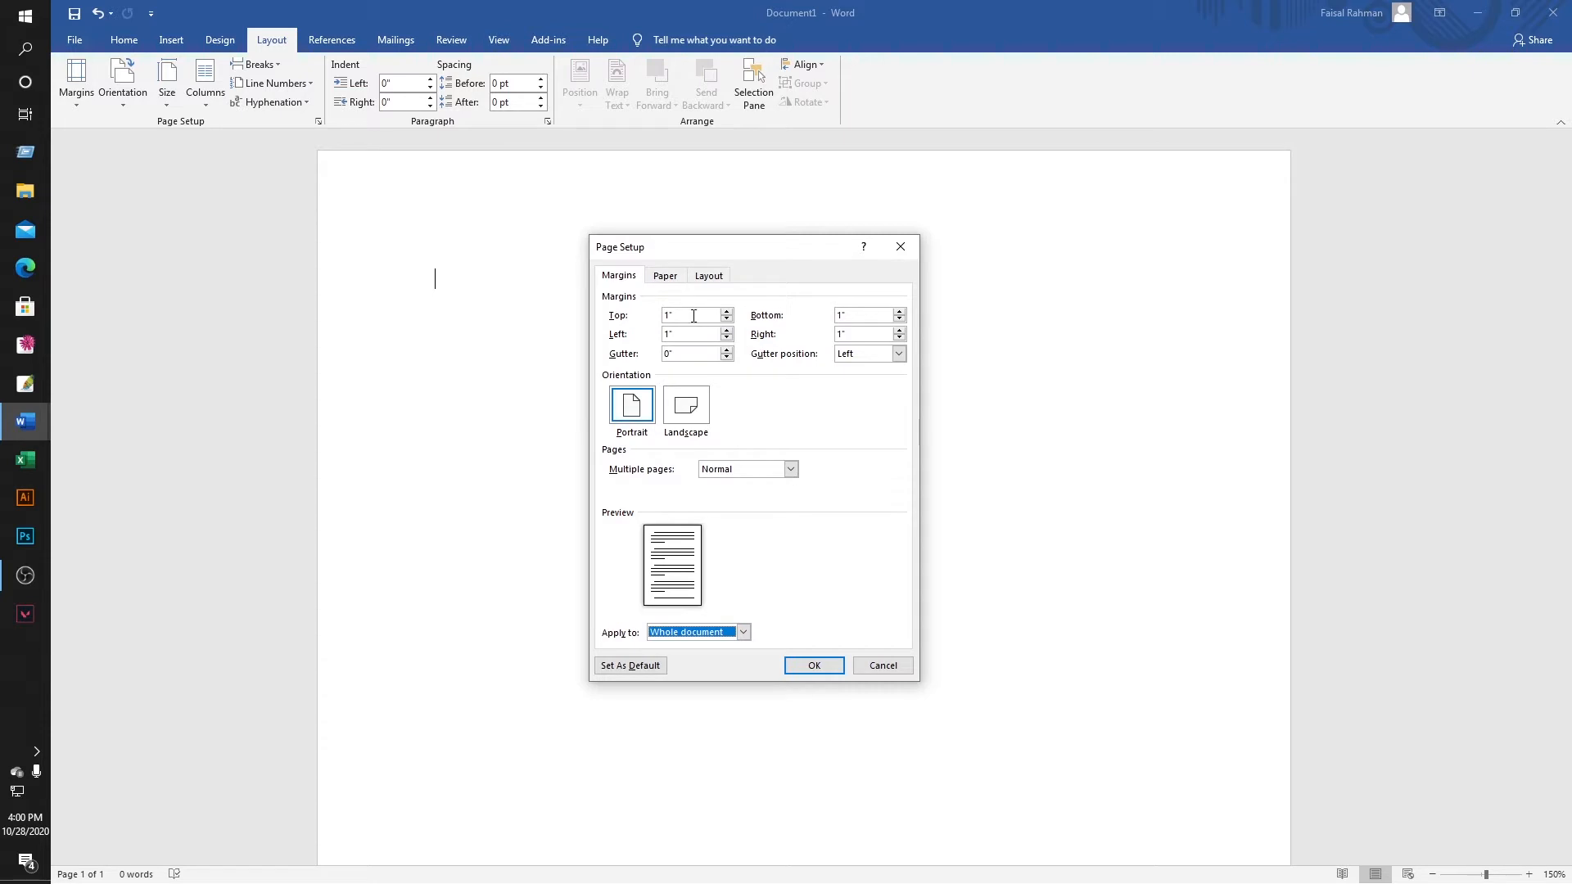
{"action": "left_click", "coordinate": [665, 276]}
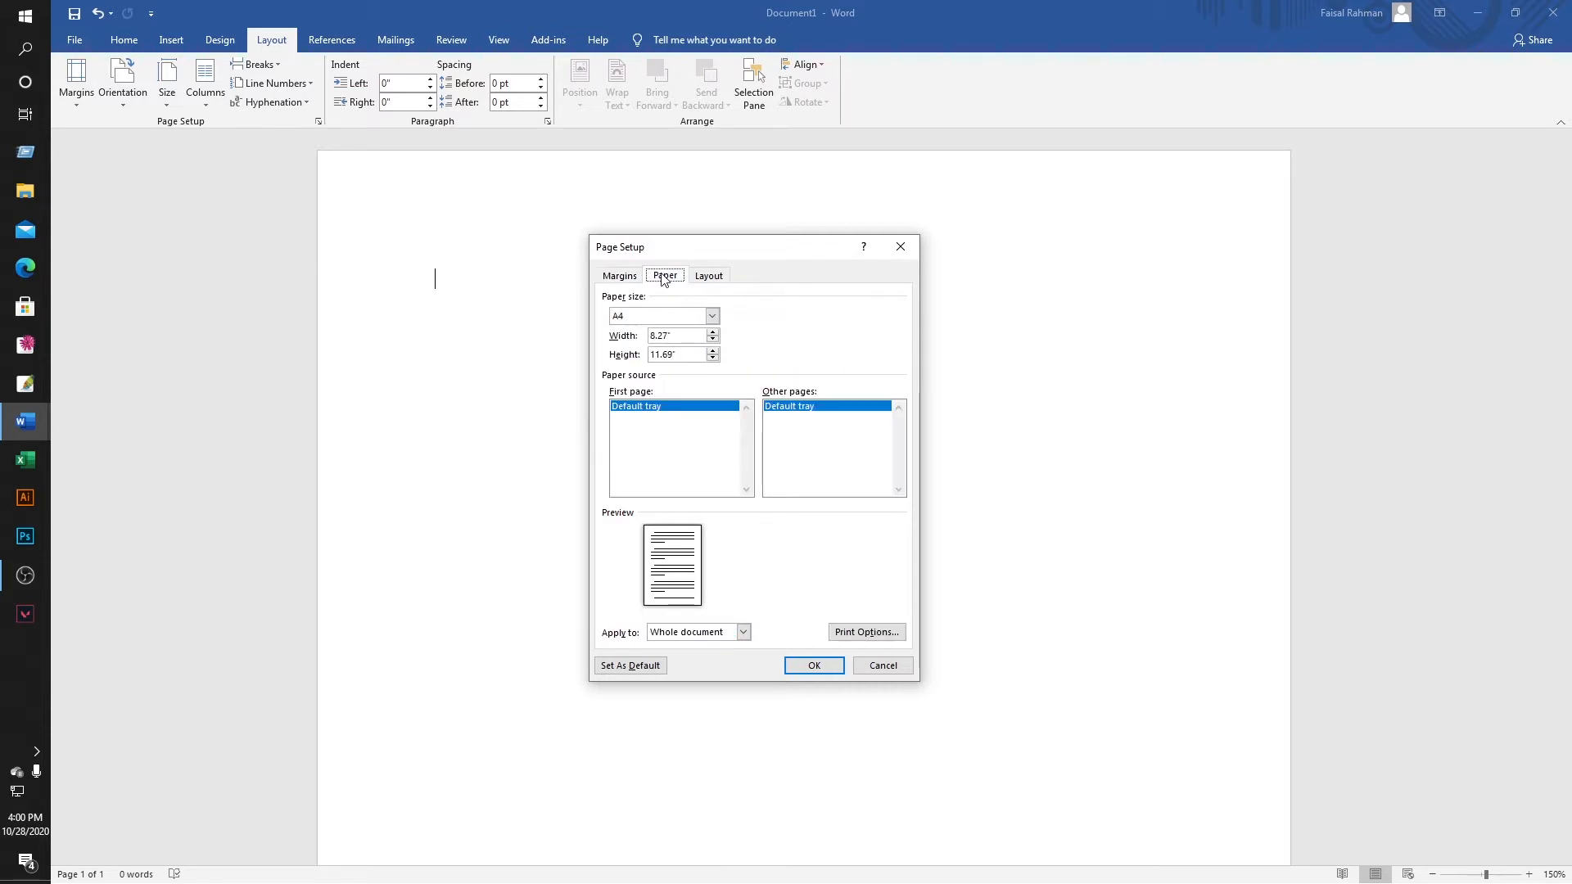
{"action": "left_click", "coordinate": [685, 319]}
{"action": "scroll", "coordinate": [660, 348], "scroll_direction": "up", "scroll_amount": 1}
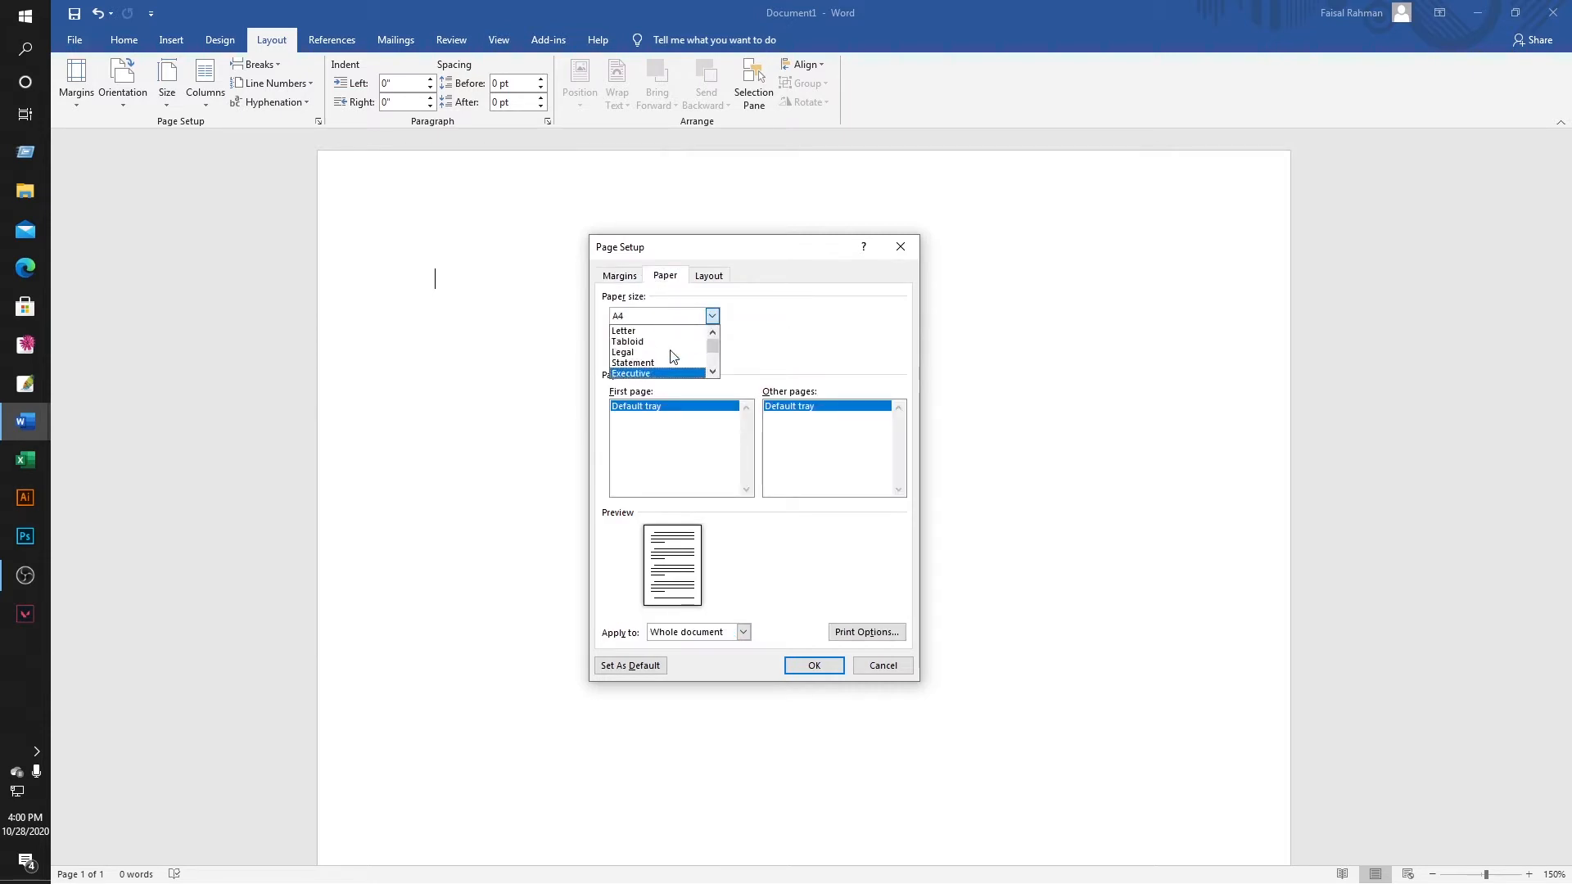
{"action": "left_click", "coordinate": [653, 332]}
{"action": "left_click", "coordinate": [712, 316]}
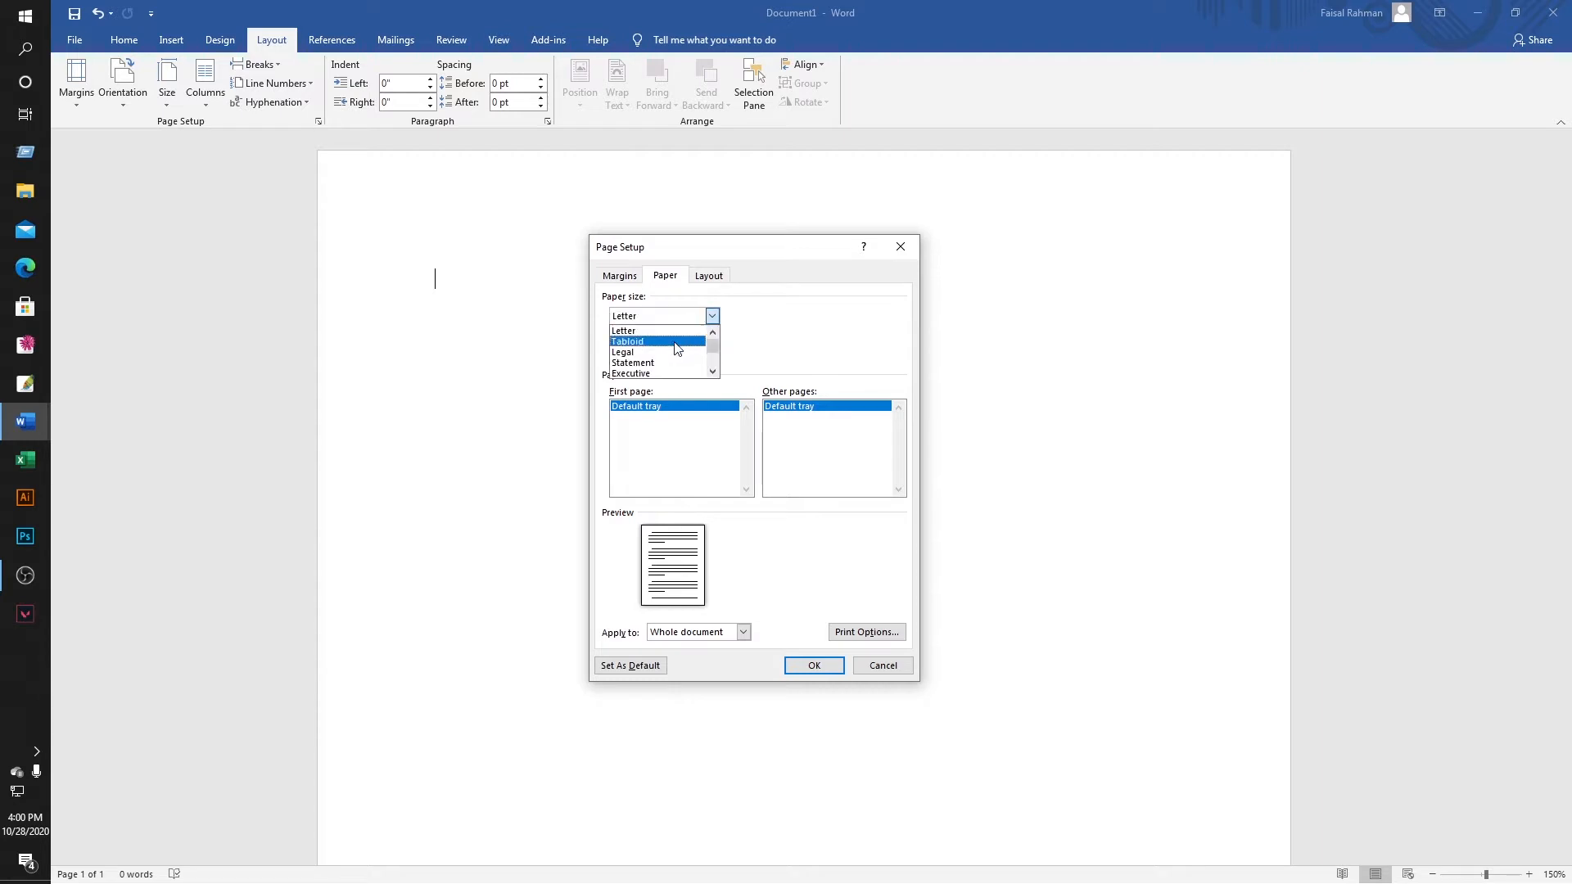
{"action": "scroll", "coordinate": [655, 357], "scroll_direction": "down", "scroll_amount": 2}
{"action": "left_click", "coordinate": [651, 353]}
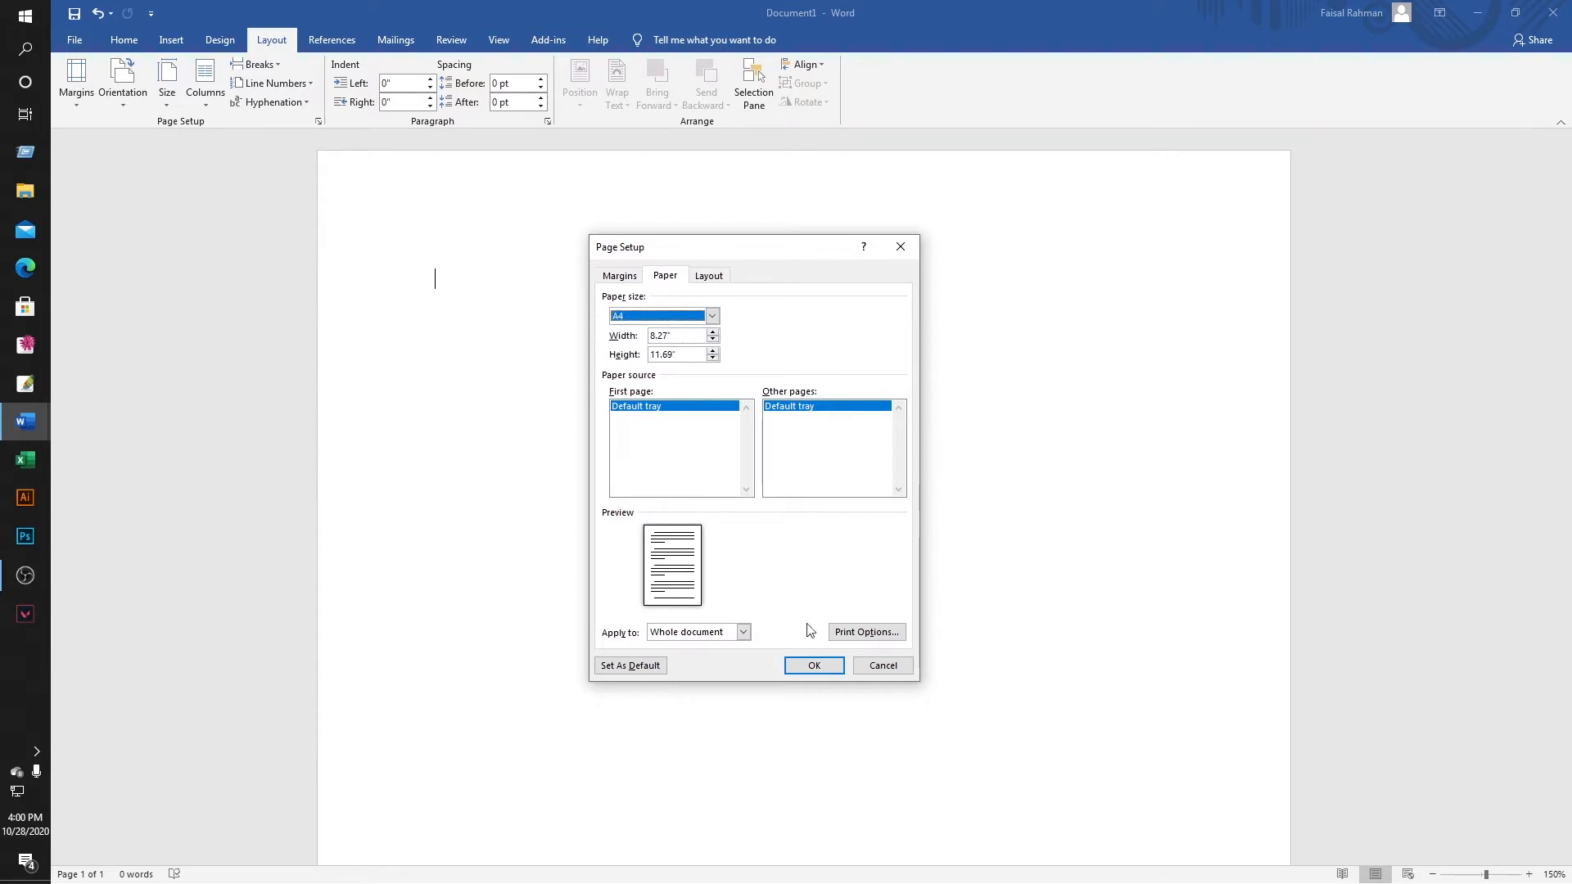
{"action": "left_click", "coordinate": [813, 666]}
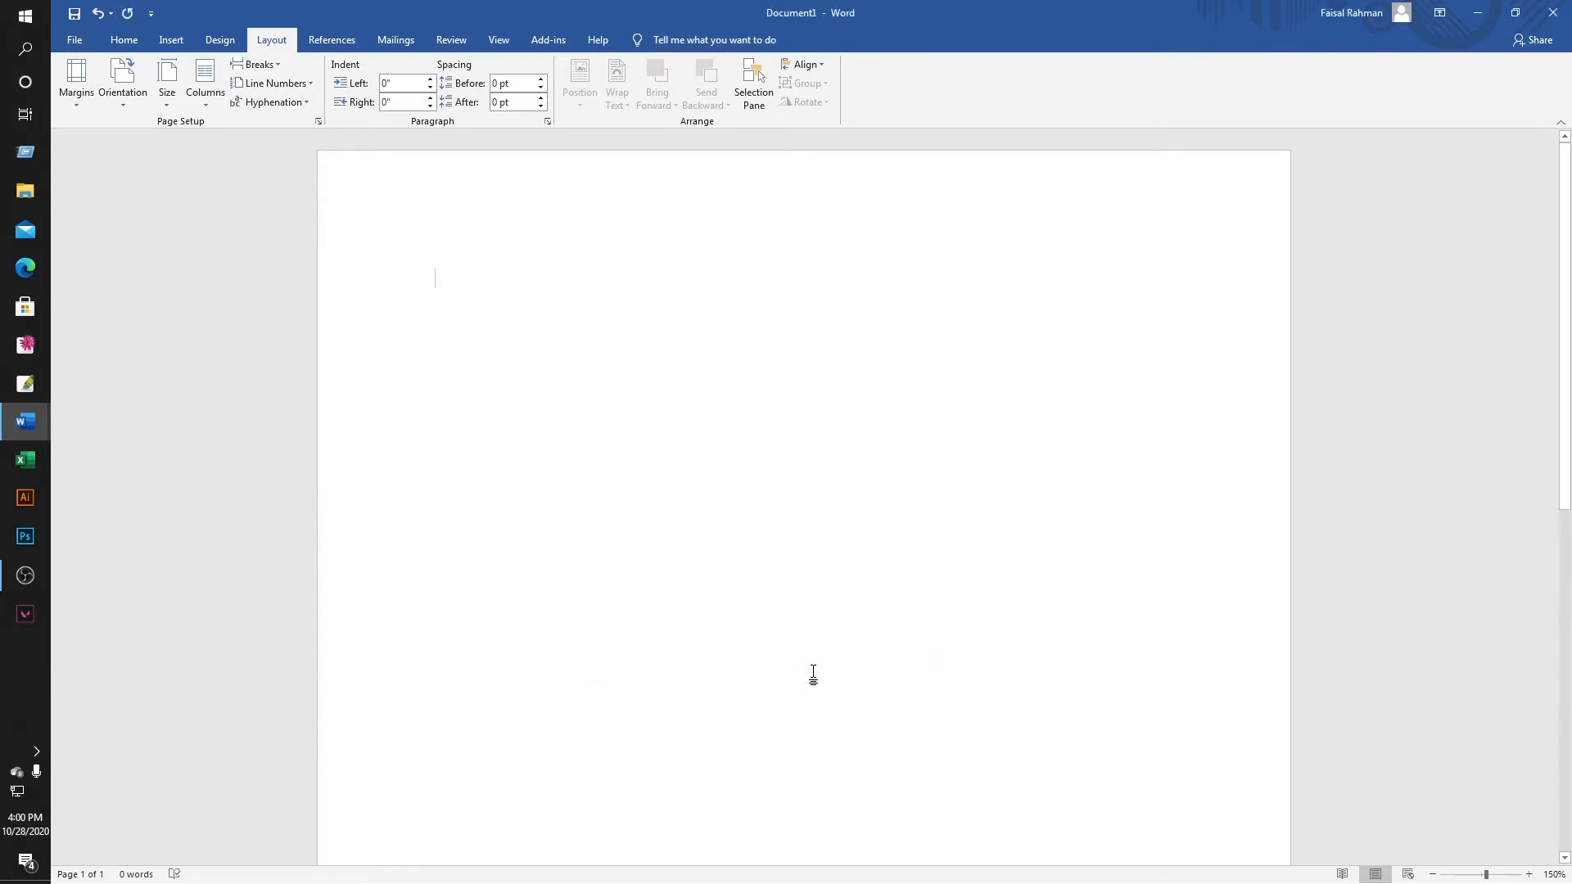
{"action": "left_click", "coordinate": [120, 42]}
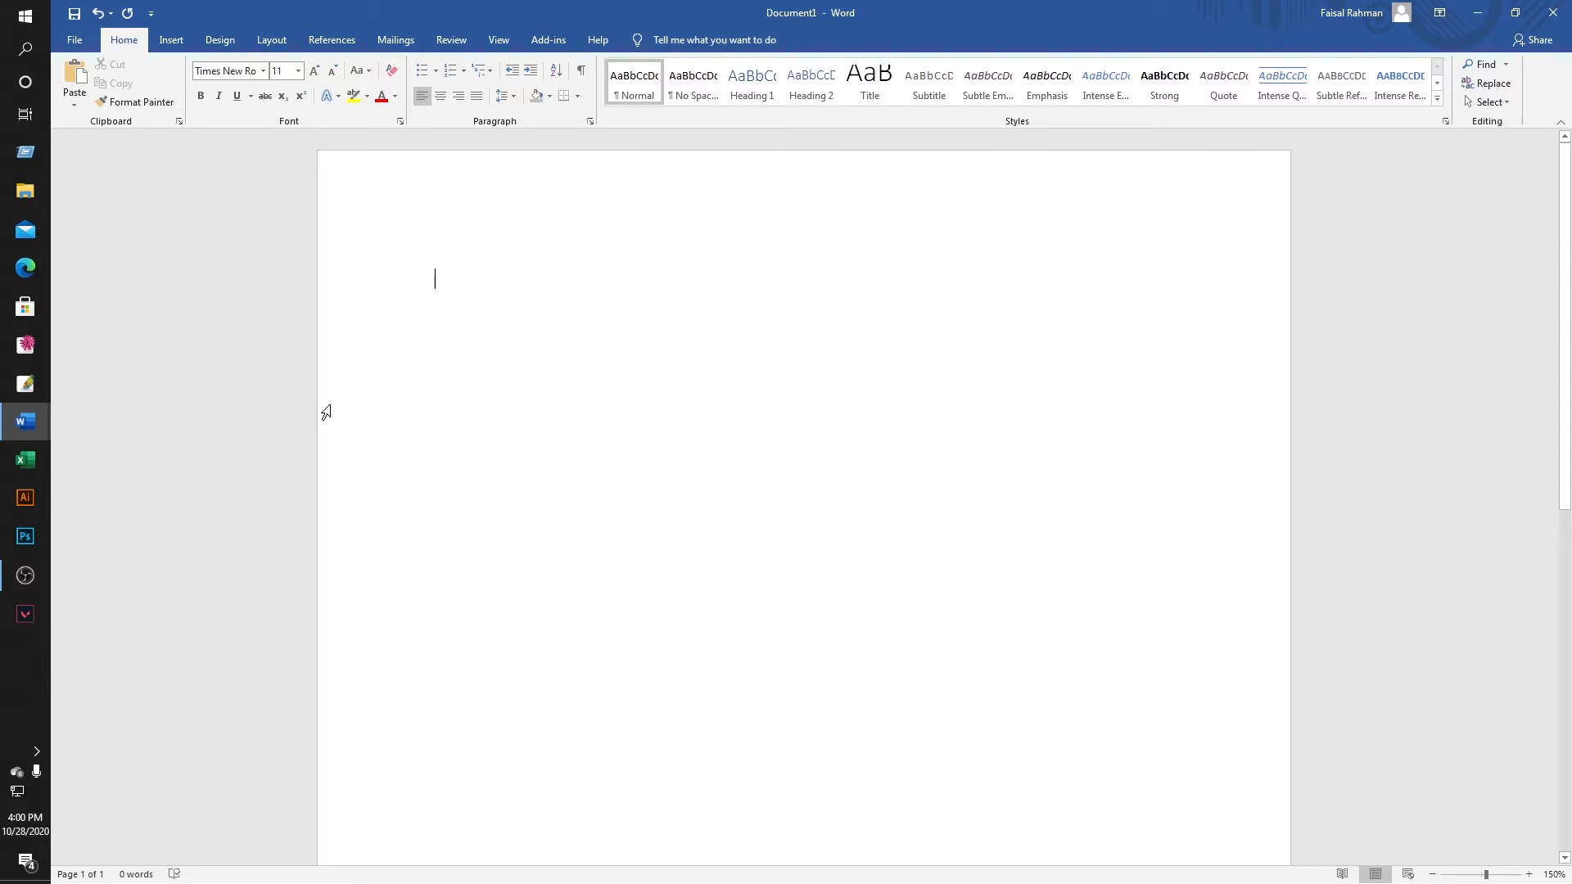
Copy the 'Curriculum vitae', 'Of', name, cell and email lines from the existing CV into Document1.
{"action": "mouse_move", "coordinate": [25, 421]}
{"action": "left_click", "coordinate": [130, 401]}
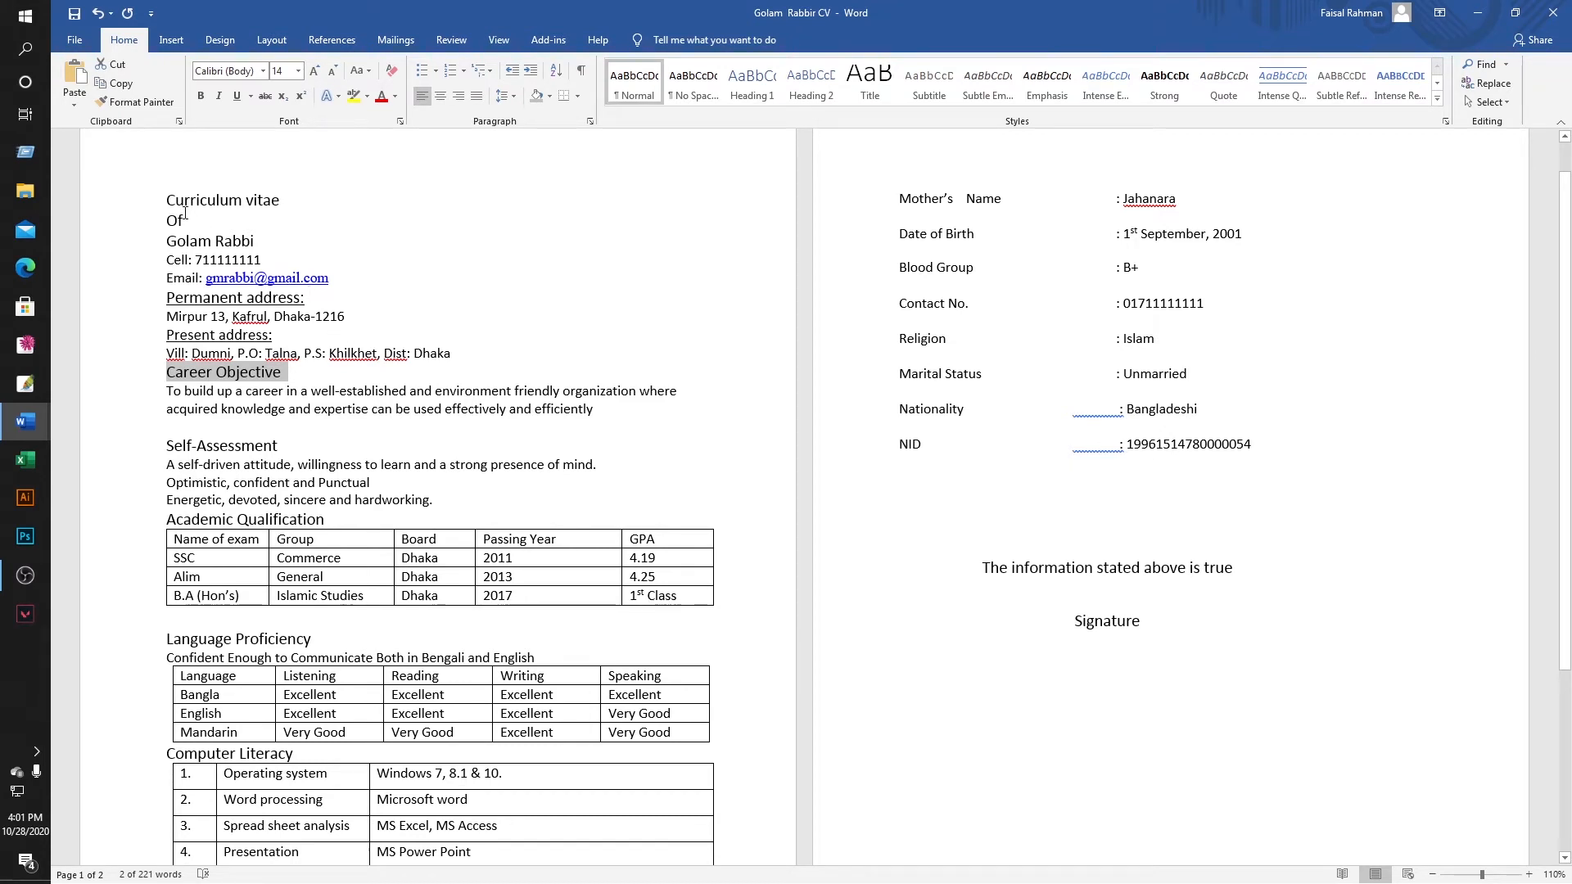
{"action": "left_click_drag", "start_coordinate": [168, 199], "coordinate": [317, 284]}
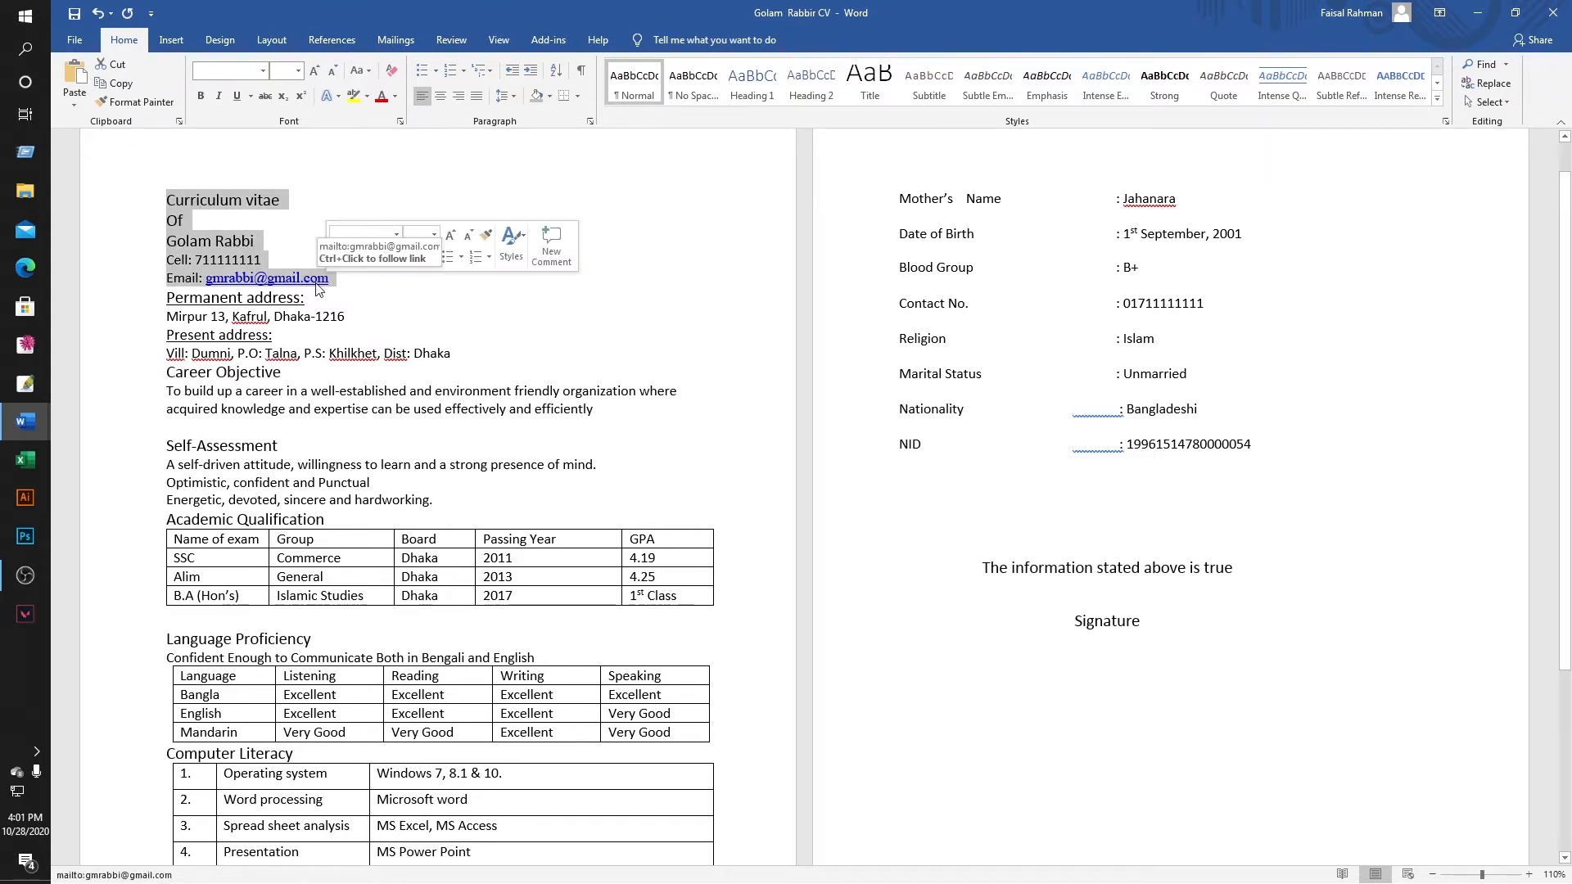
{"action": "right_click", "coordinate": [317, 283]}
{"action": "left_click", "coordinate": [344, 311]}
{"action": "mouse_move", "coordinate": [21, 438]}
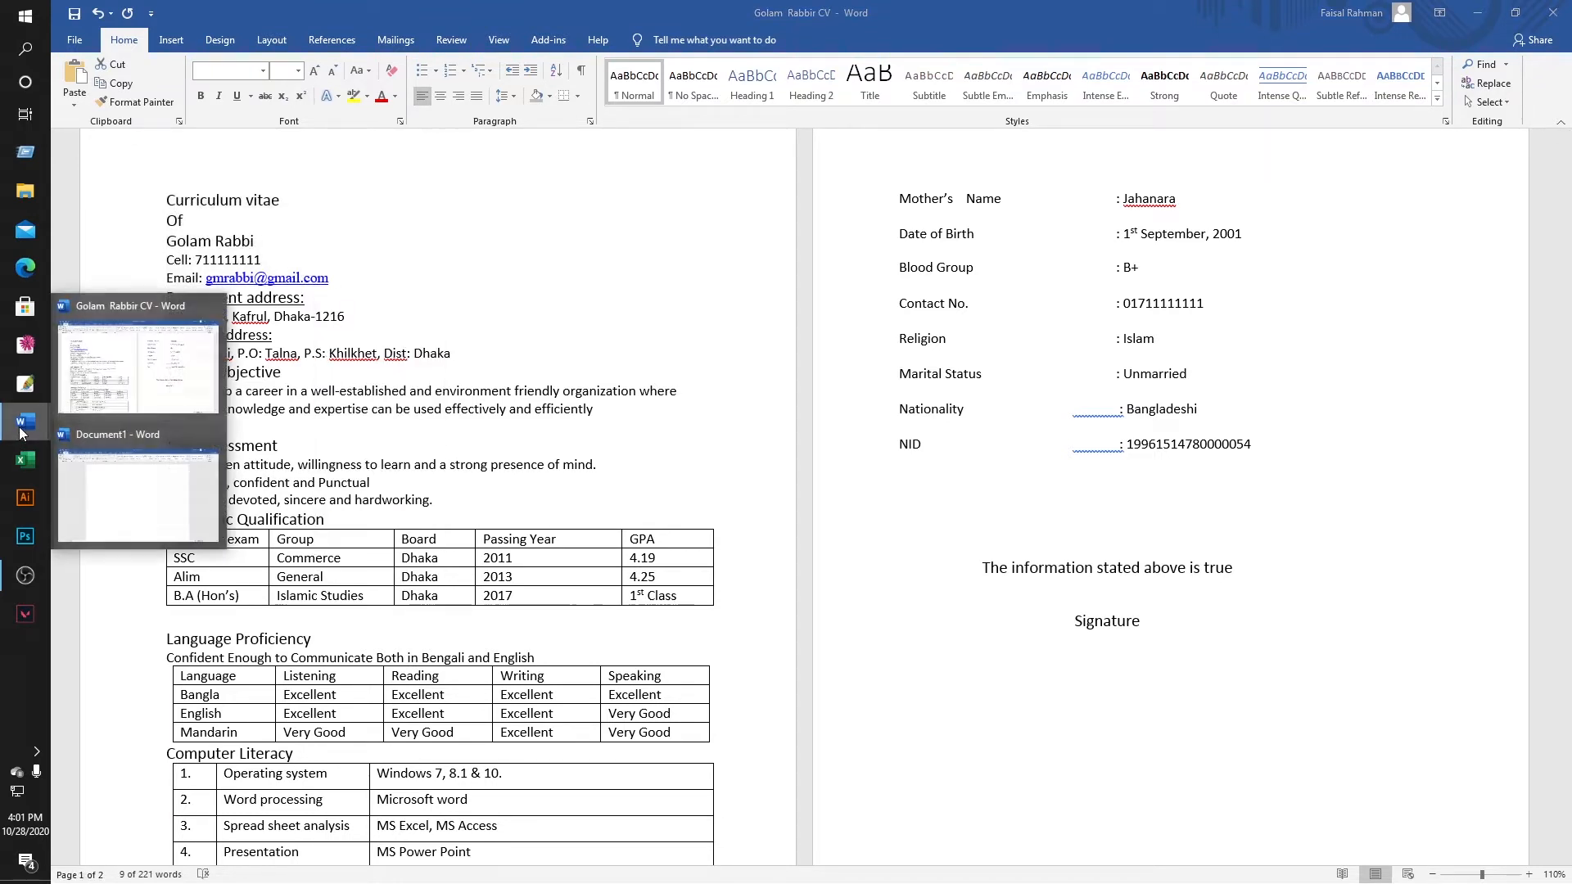
{"action": "left_click", "coordinate": [123, 491]}
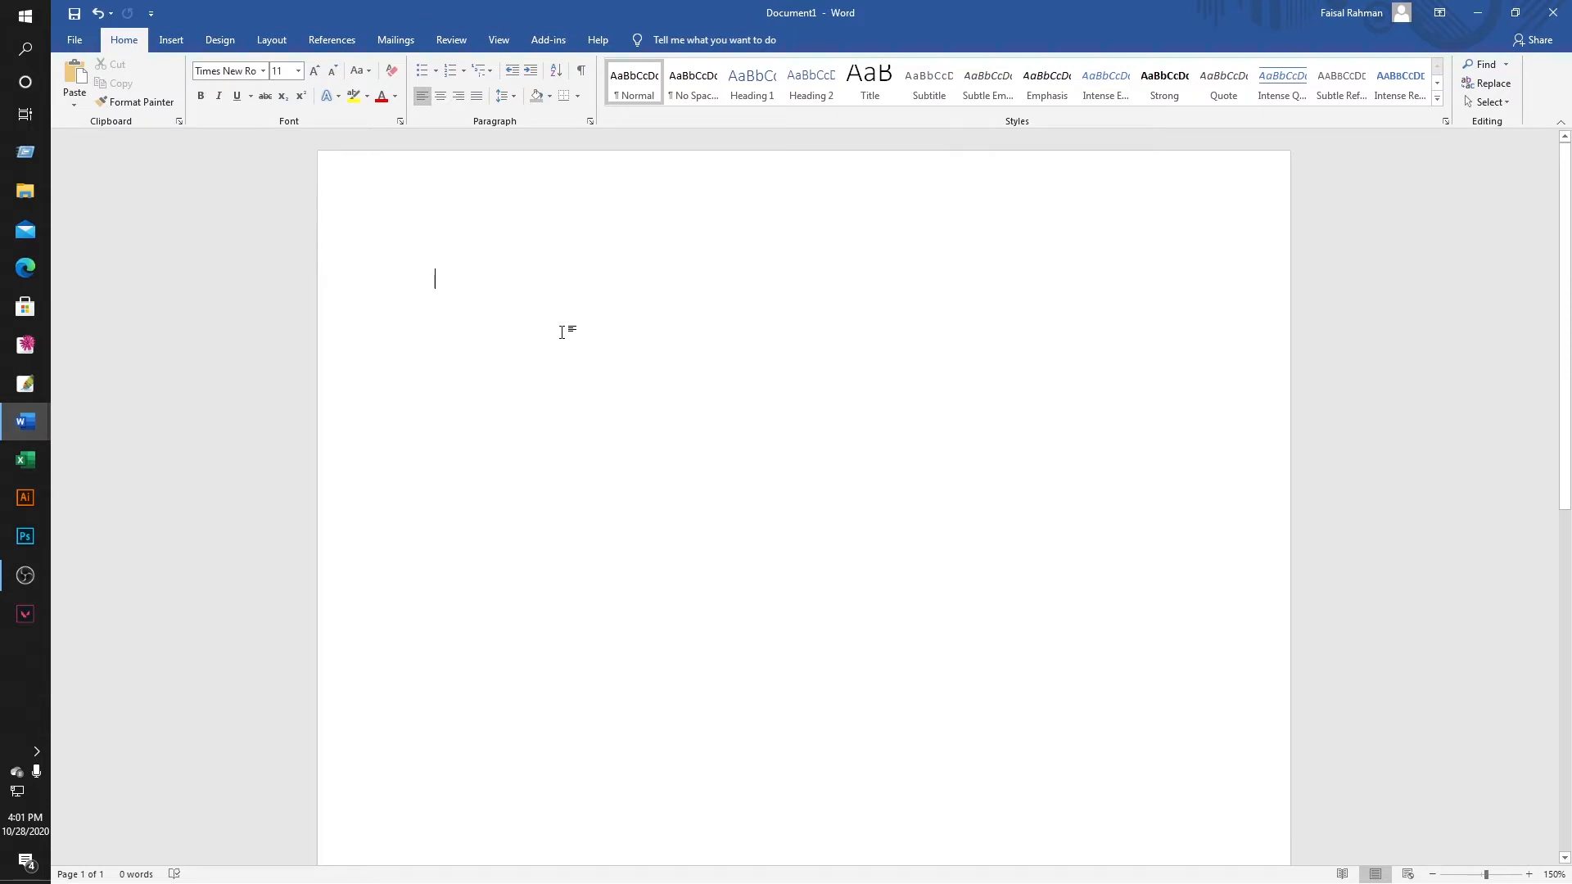
{"action": "key", "text": "ctrl+v"}
Centre all five pasted header lines.
{"action": "left_click", "coordinate": [639, 310]}
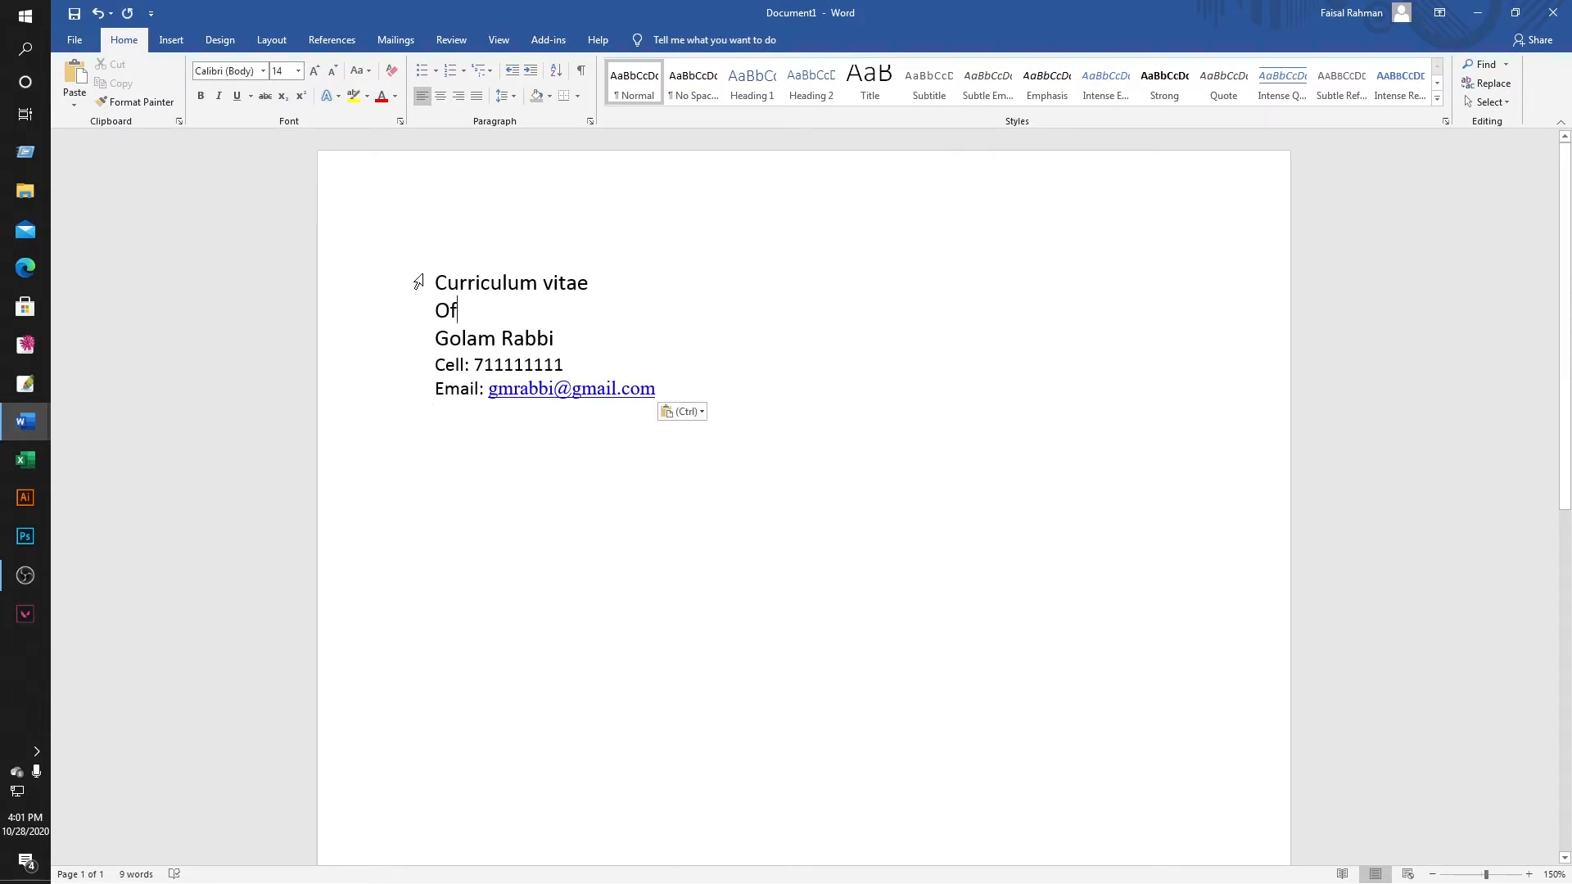
{"action": "left_click_drag", "start_coordinate": [435, 268], "coordinate": [659, 393]}
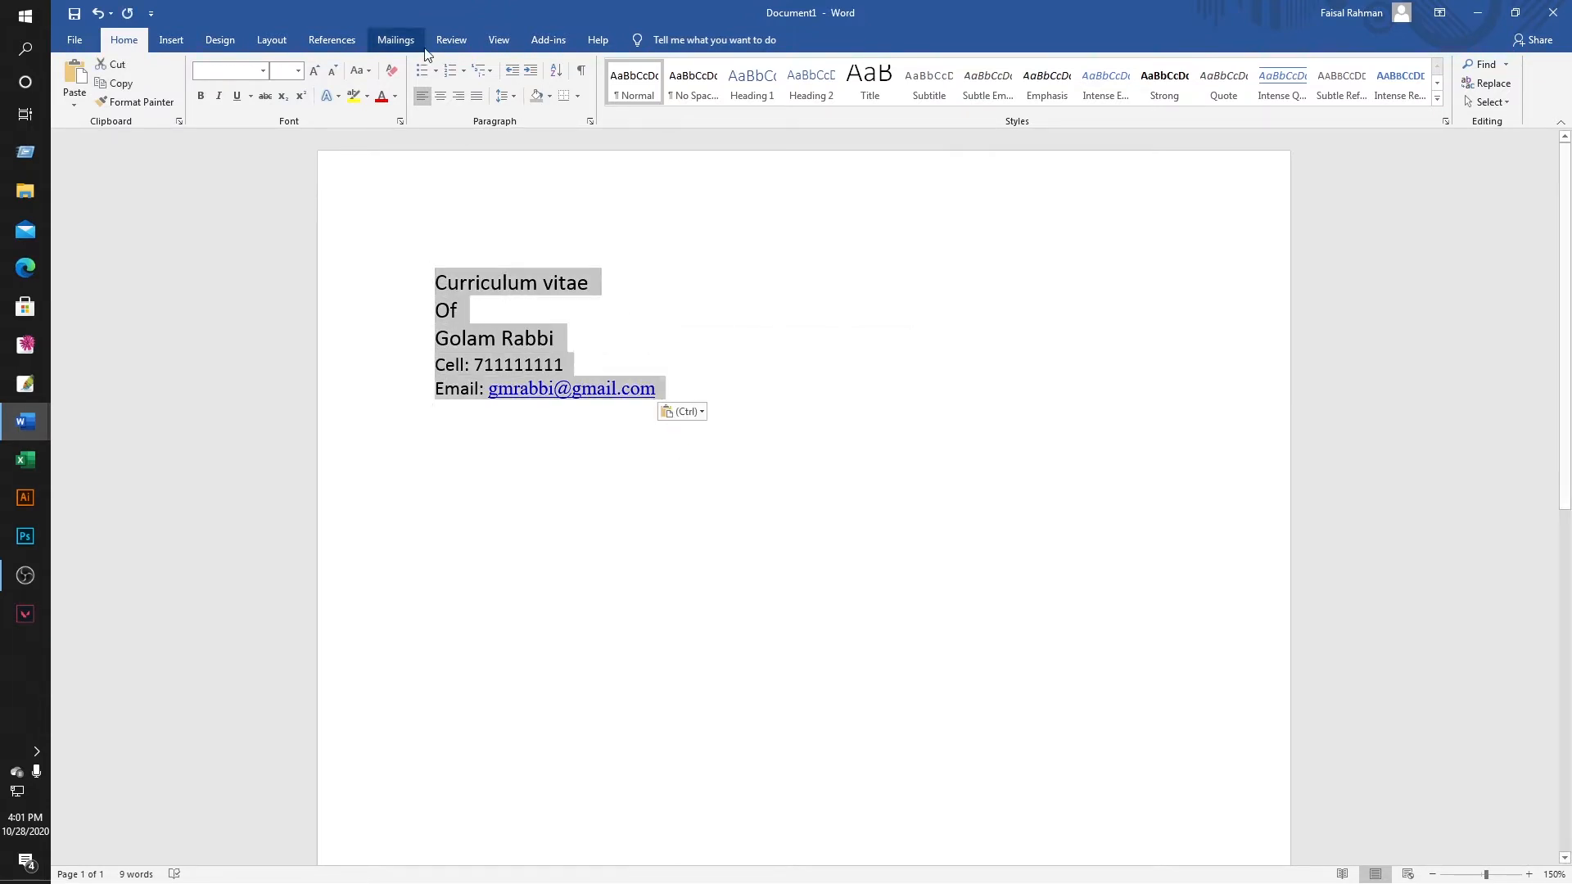
{"action": "left_click", "coordinate": [441, 95]}
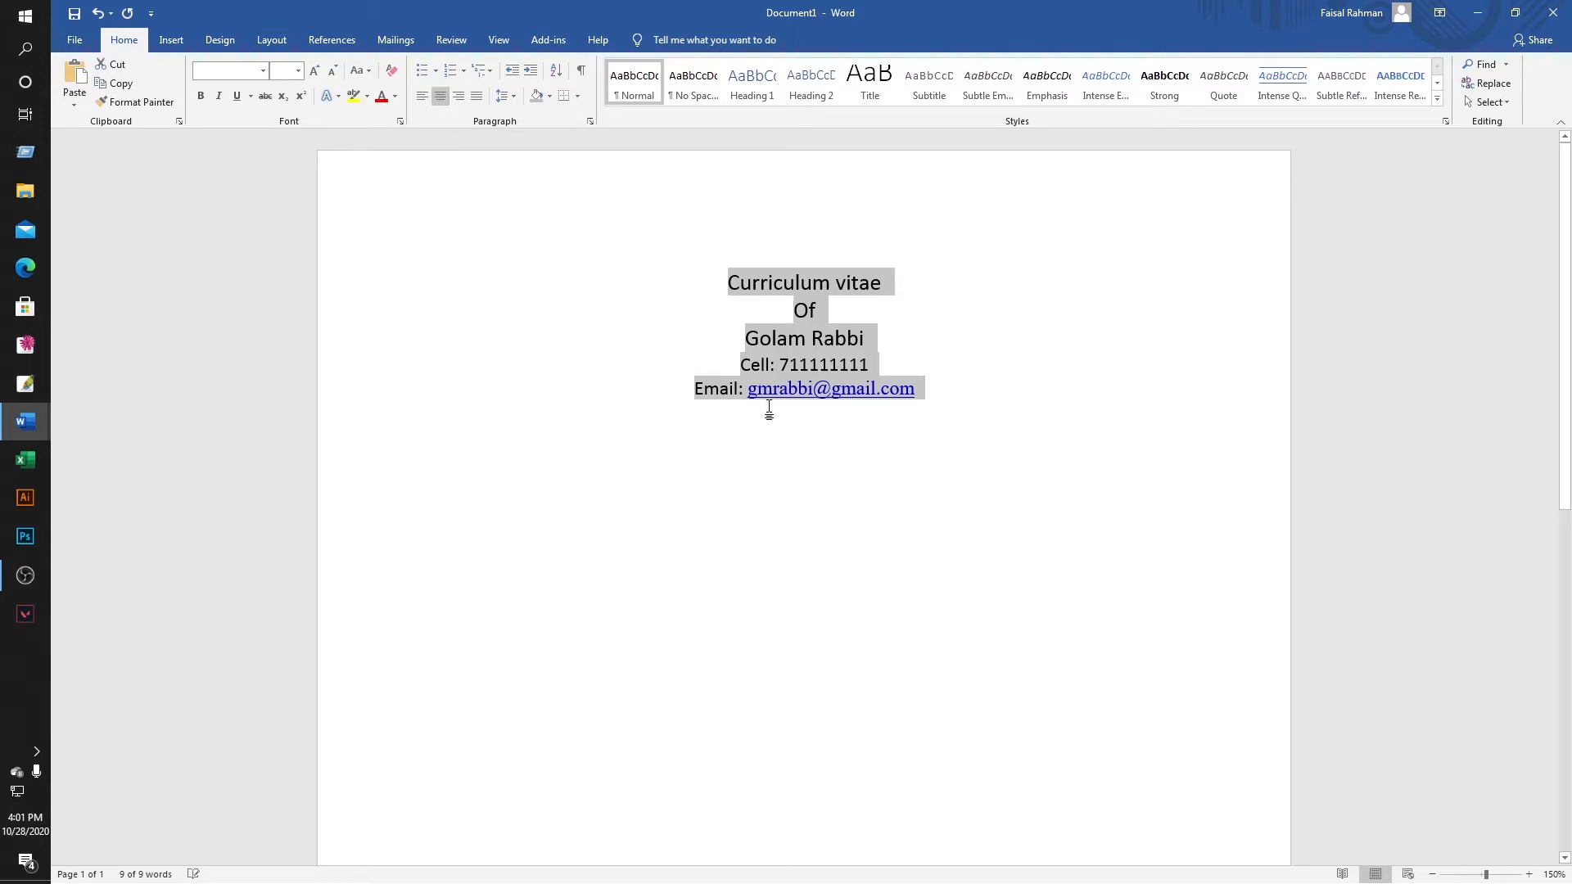
{"action": "left_click", "coordinate": [971, 362]}
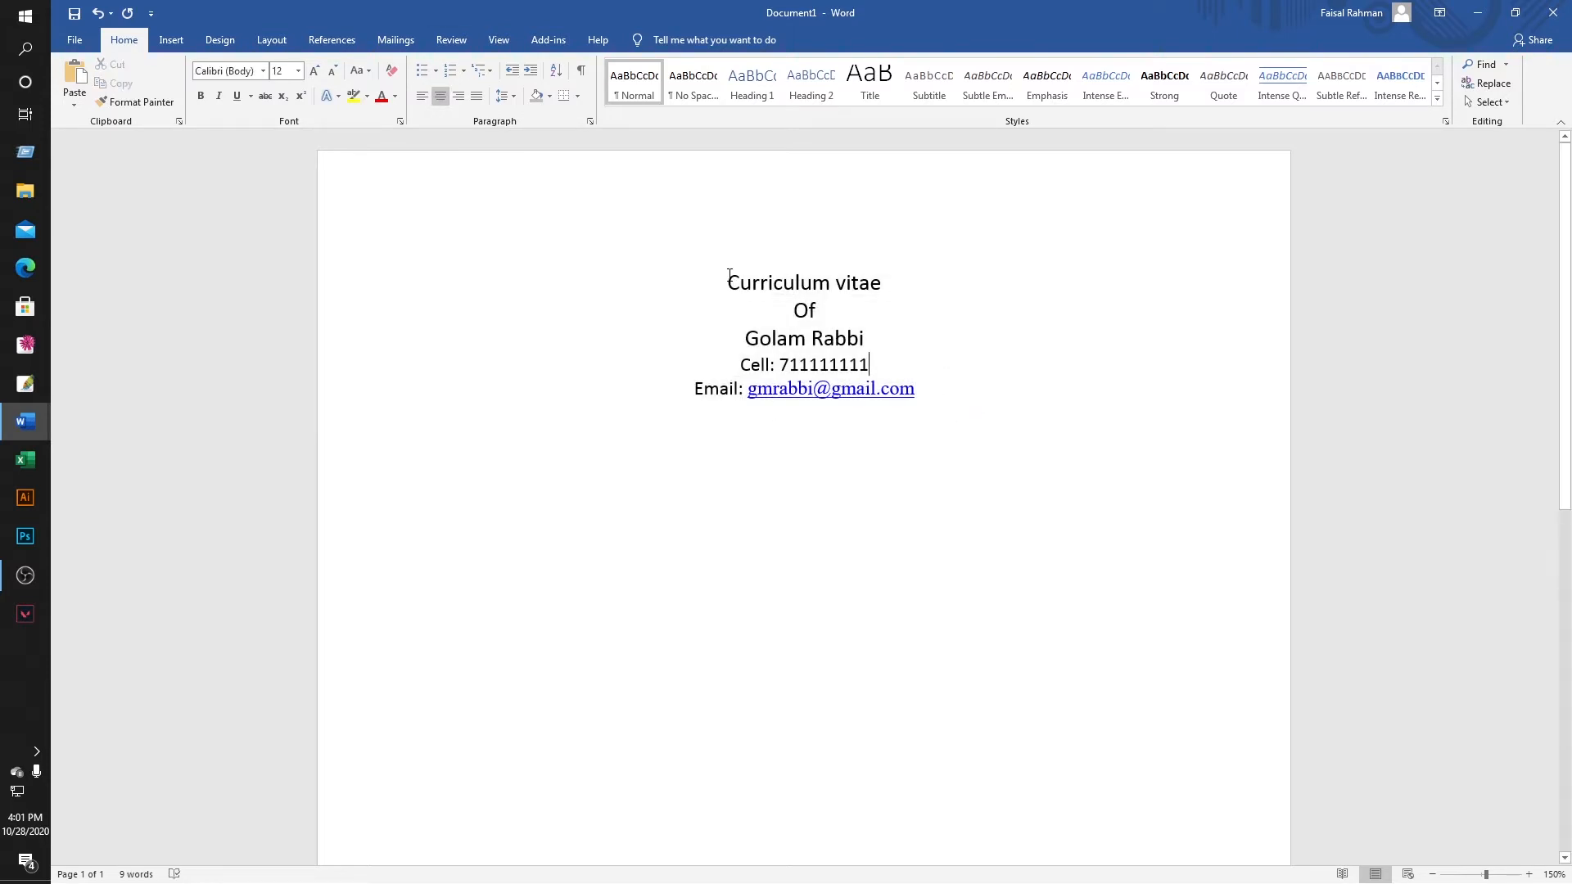
Make the three title lines bold Times New Roman.
{"action": "left_click_drag", "start_coordinate": [727, 279], "coordinate": [867, 333]}
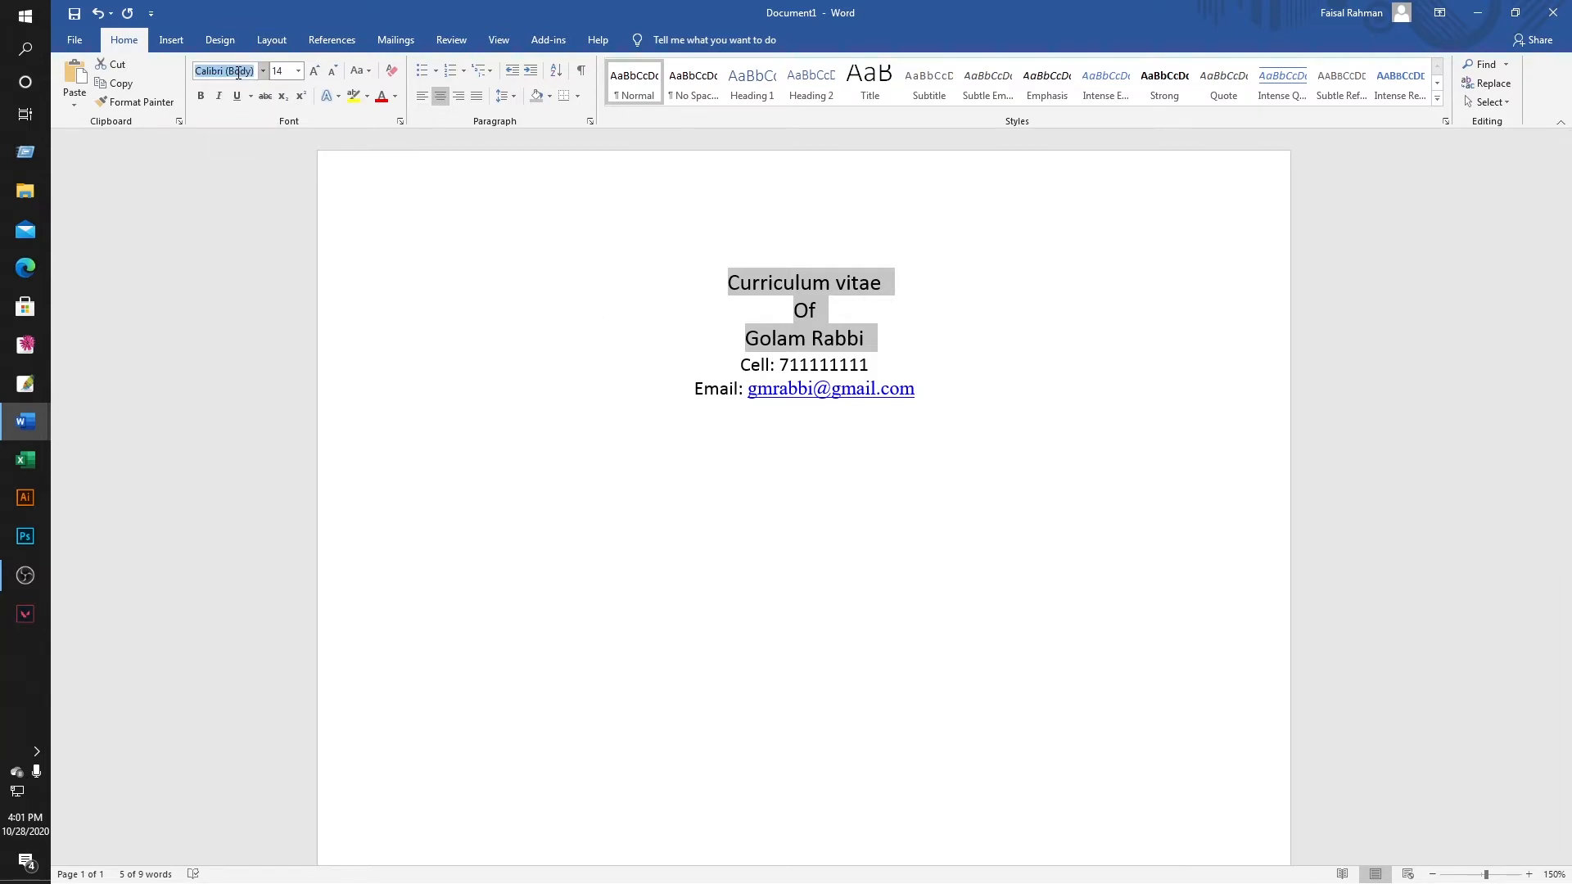
{"action": "type", "text": "Times New Ro"}
{"action": "key", "text": "Return"}
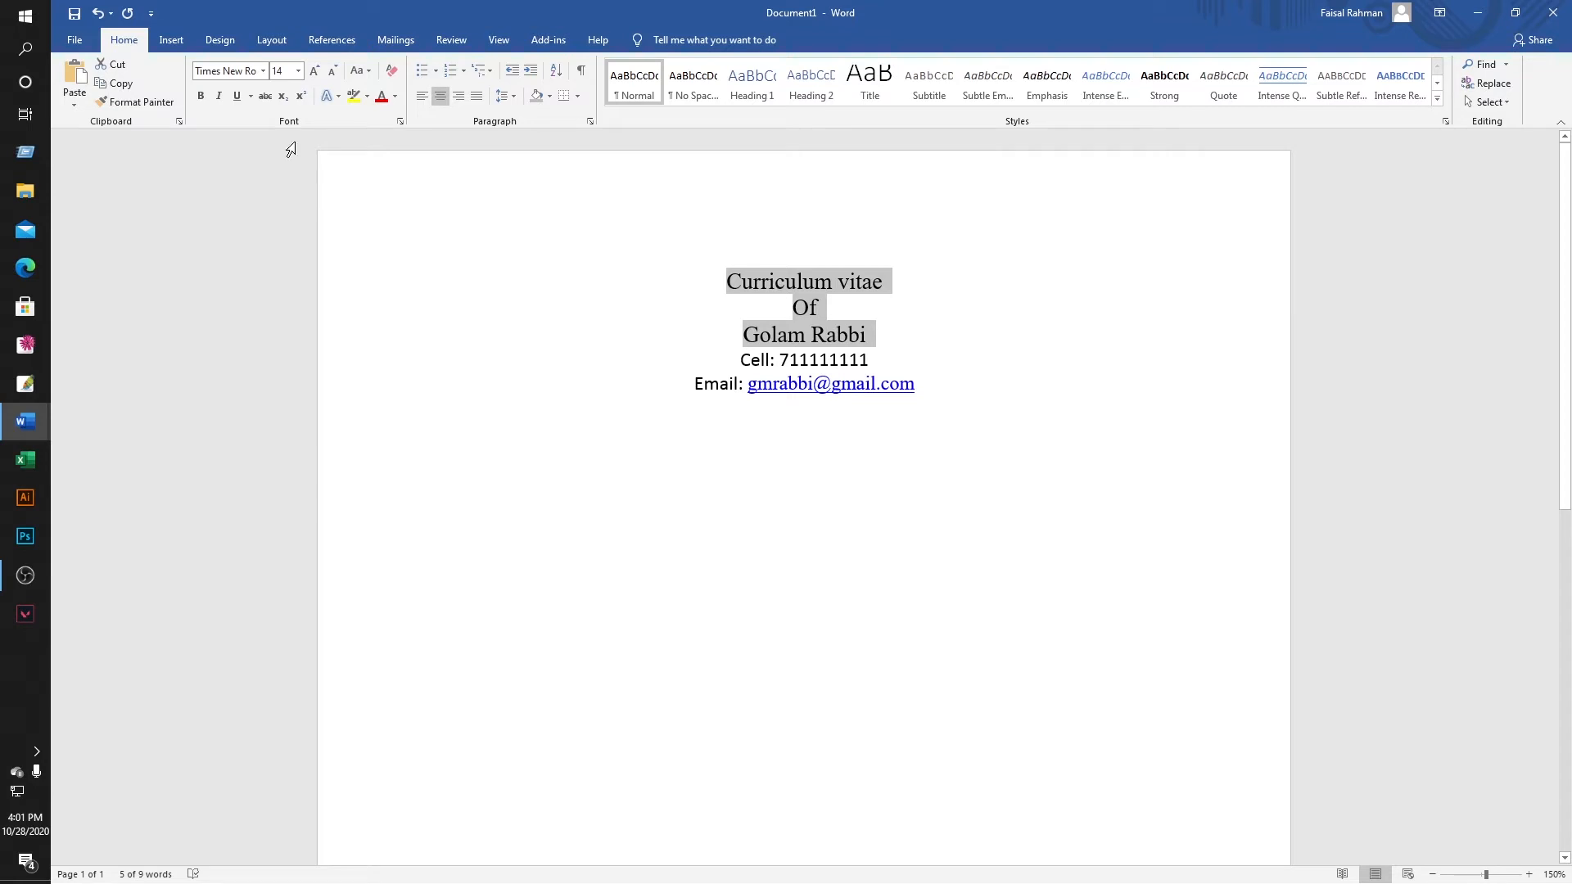
{"action": "left_click", "coordinate": [201, 96]}
{"action": "left_click", "coordinate": [1049, 410]}
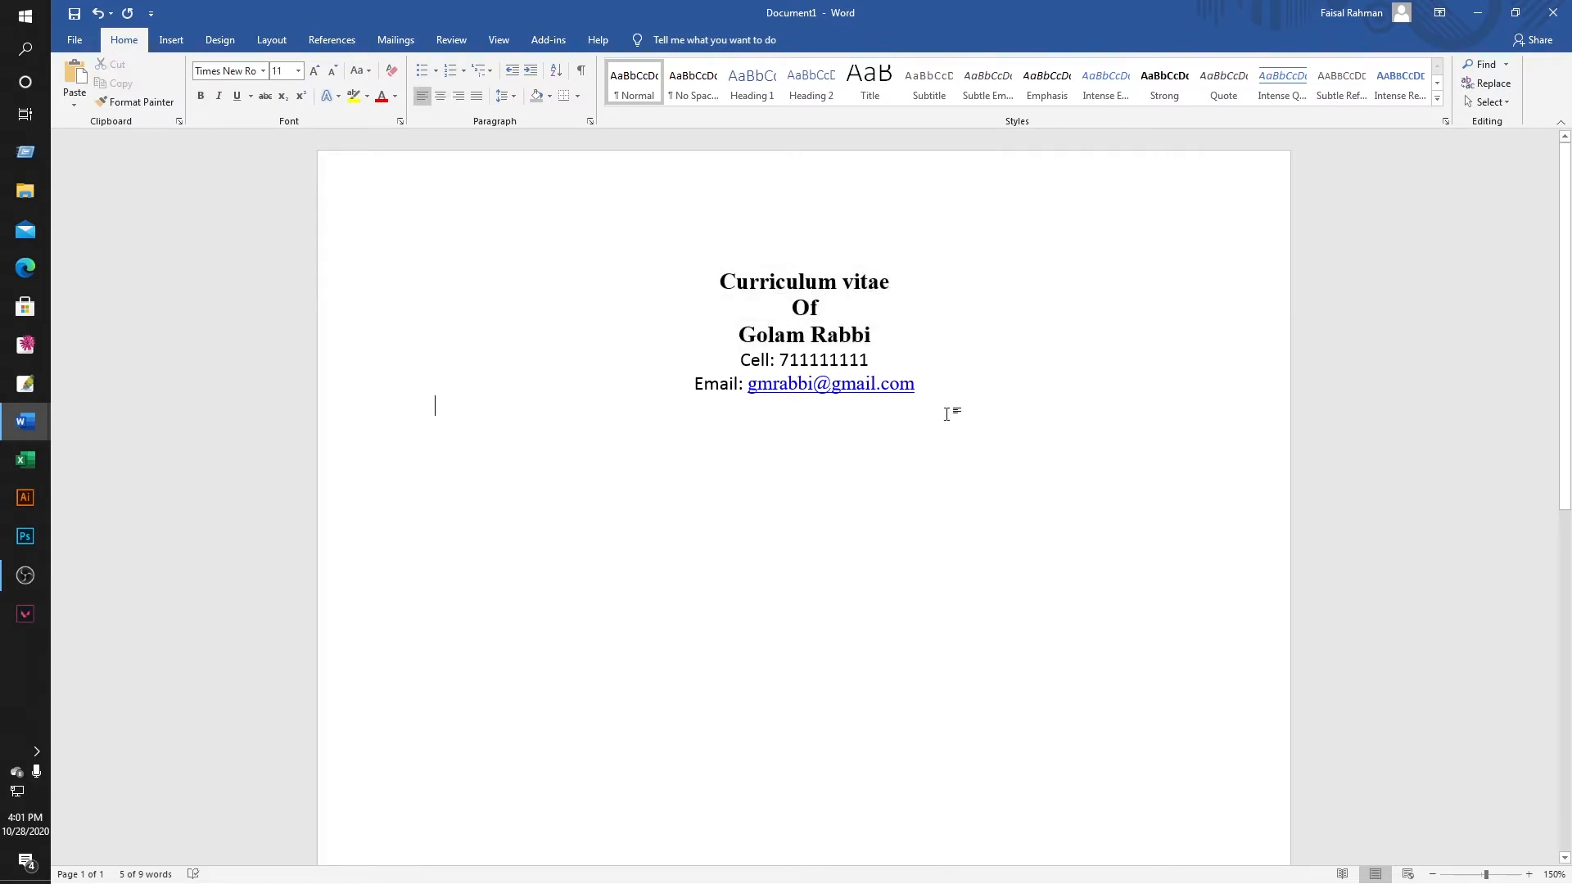
Set the Cell and Email lines in Times New Roman and left-align the empty line below.
{"action": "left_click_drag", "start_coordinate": [741, 360], "coordinate": [870, 400]}
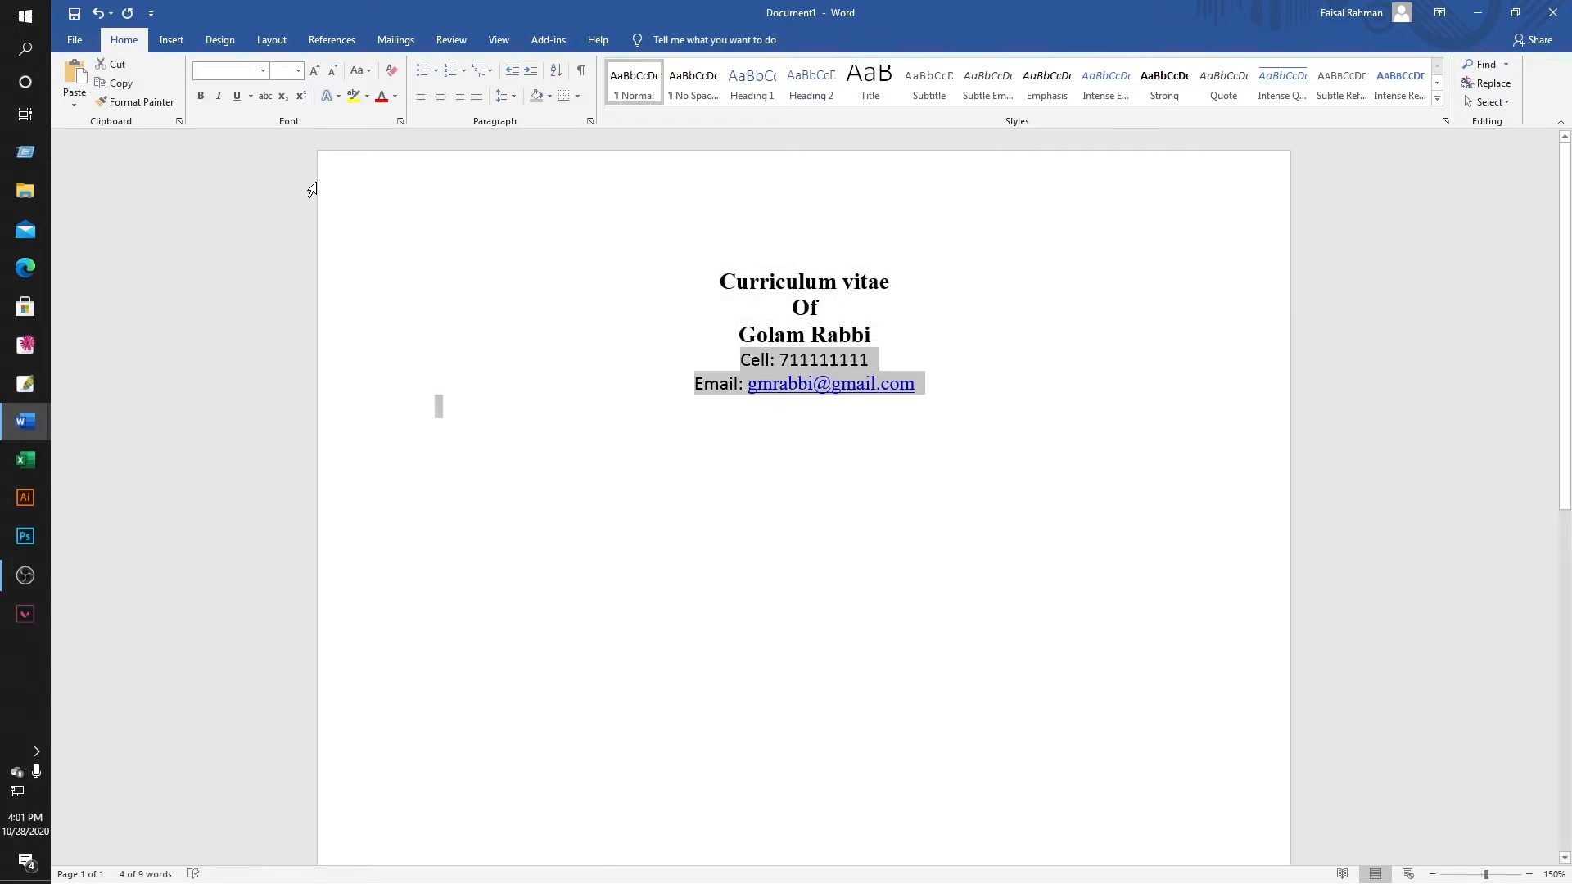
{"action": "left_click", "coordinate": [234, 76]}
{"action": "type", "text": "Times New Ro"}
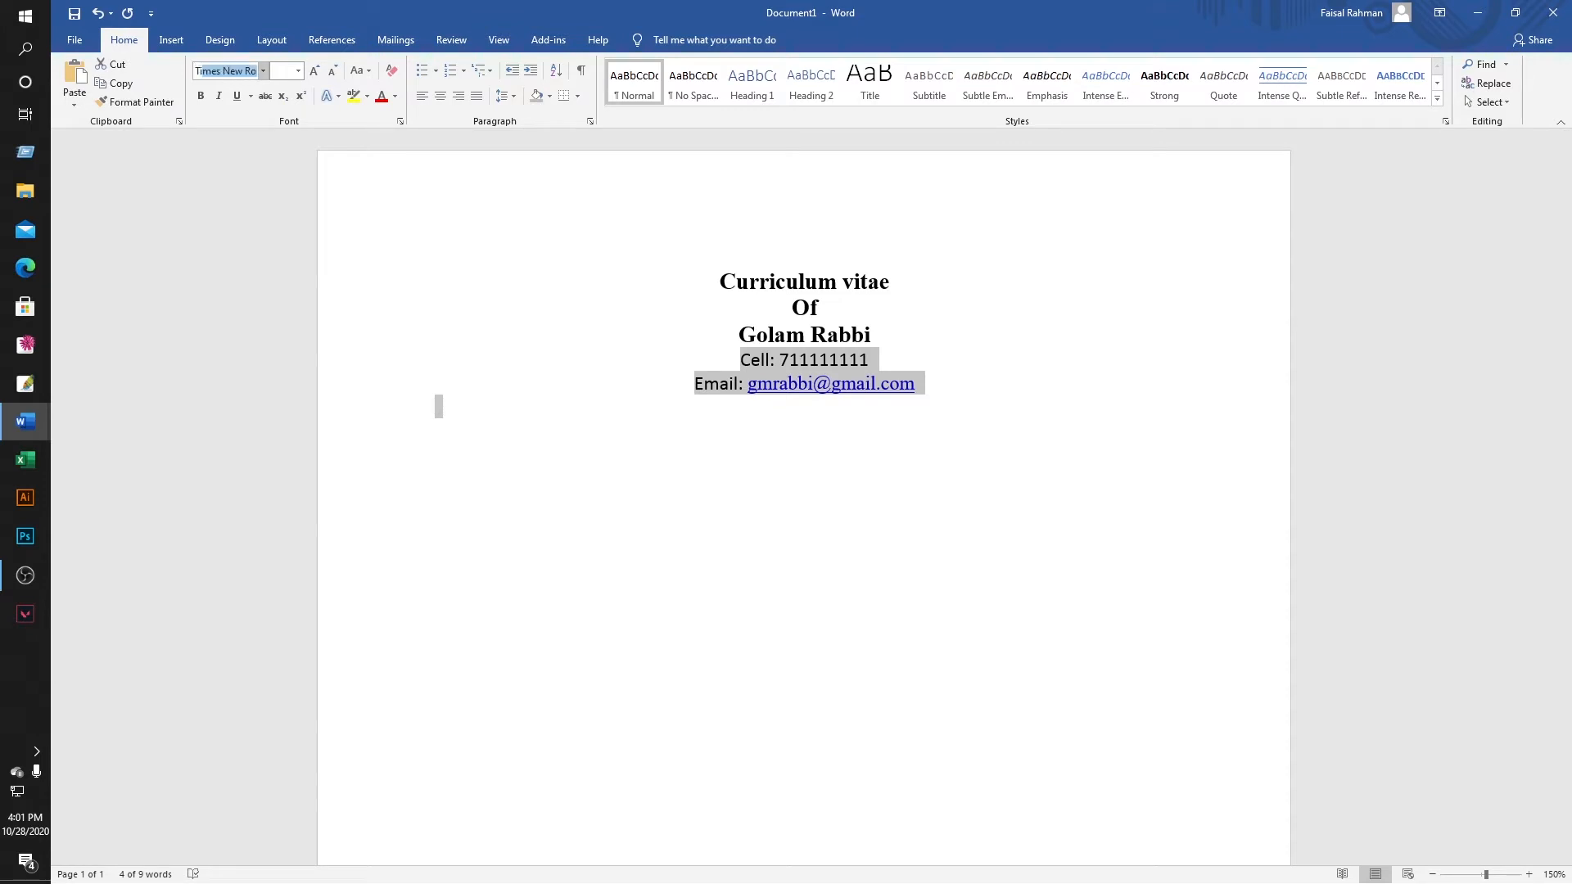
{"action": "key", "text": "Return"}
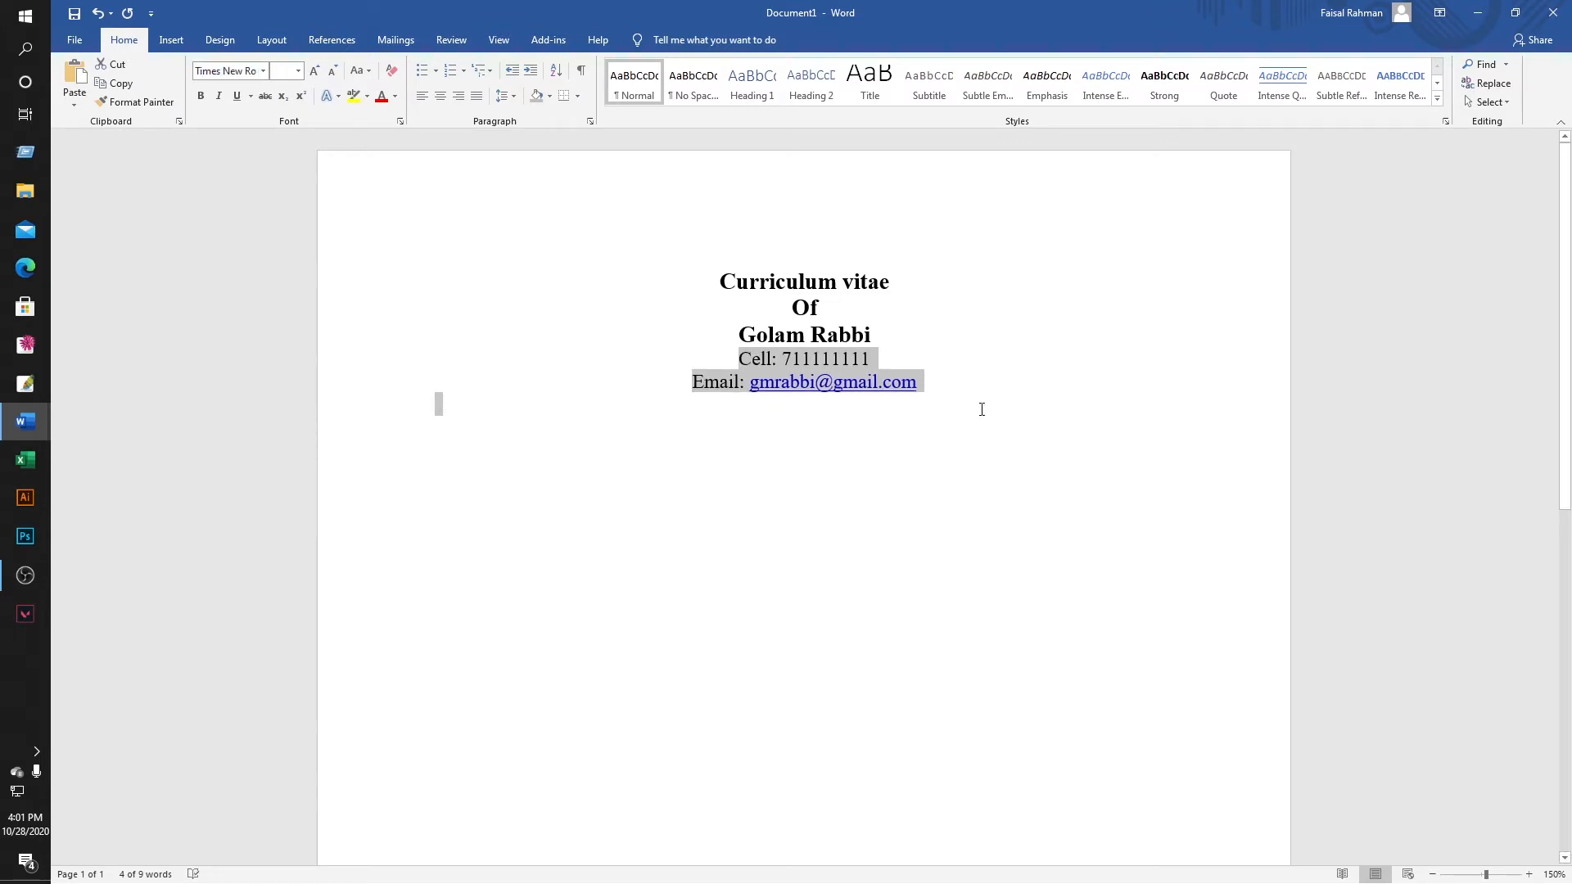
{"action": "left_click", "coordinate": [1007, 394]}
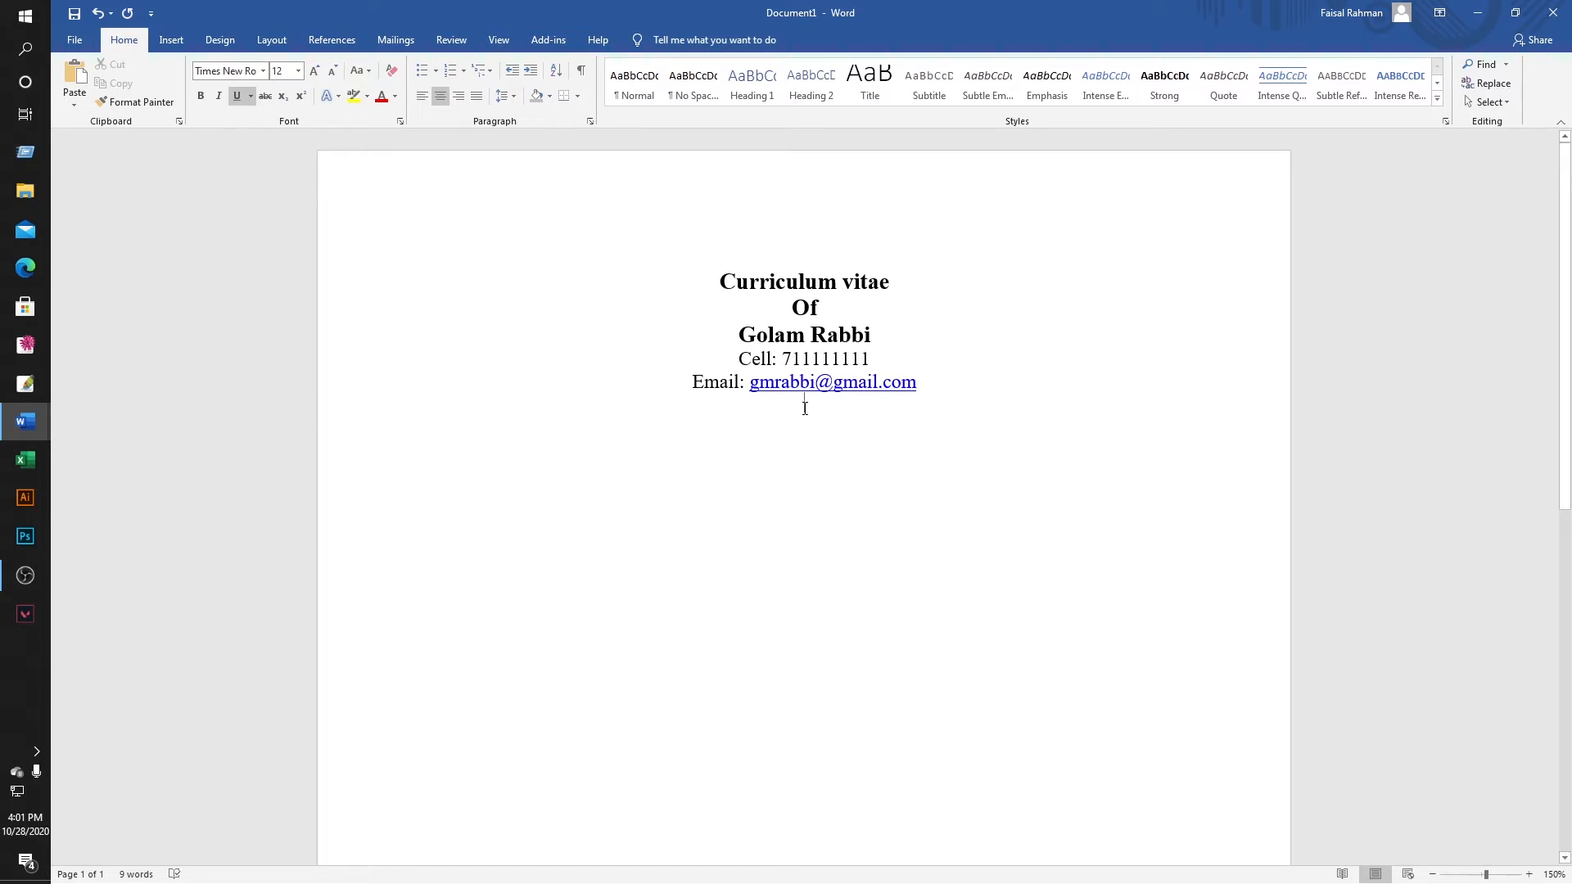
{"action": "left_click", "coordinate": [423, 96]}
Copy the permanent and present address lines from the existing CV and paste them below the email line.
{"action": "mouse_move", "coordinate": [25, 421]}
{"action": "left_click", "coordinate": [116, 396]}
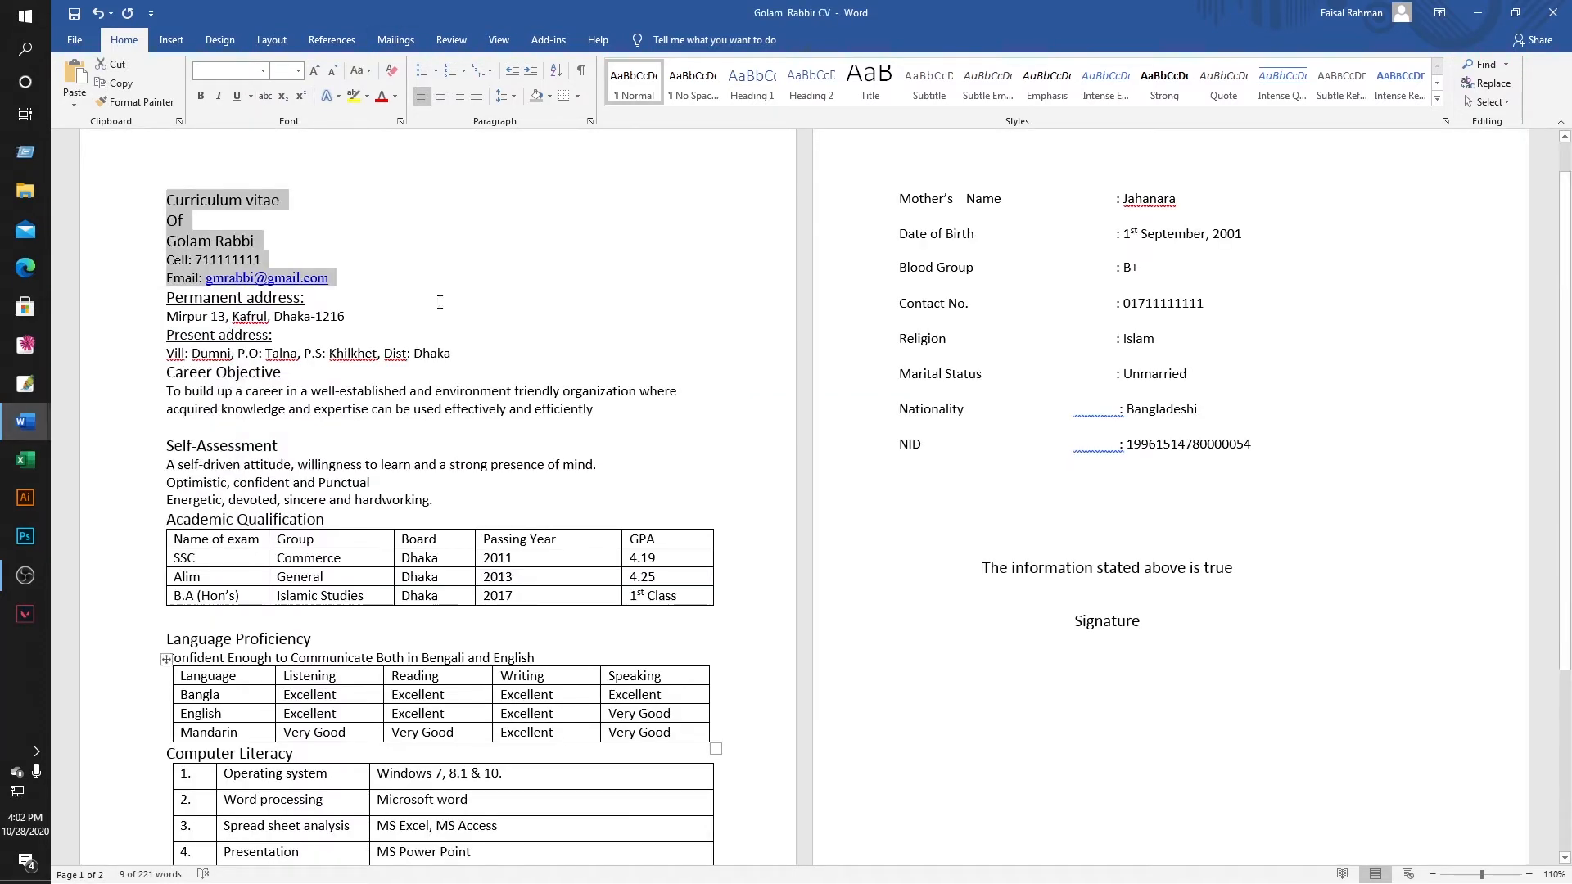
{"action": "left_click", "coordinate": [170, 298]}
{"action": "left_click_drag", "start_coordinate": [166, 298], "coordinate": [450, 357]}
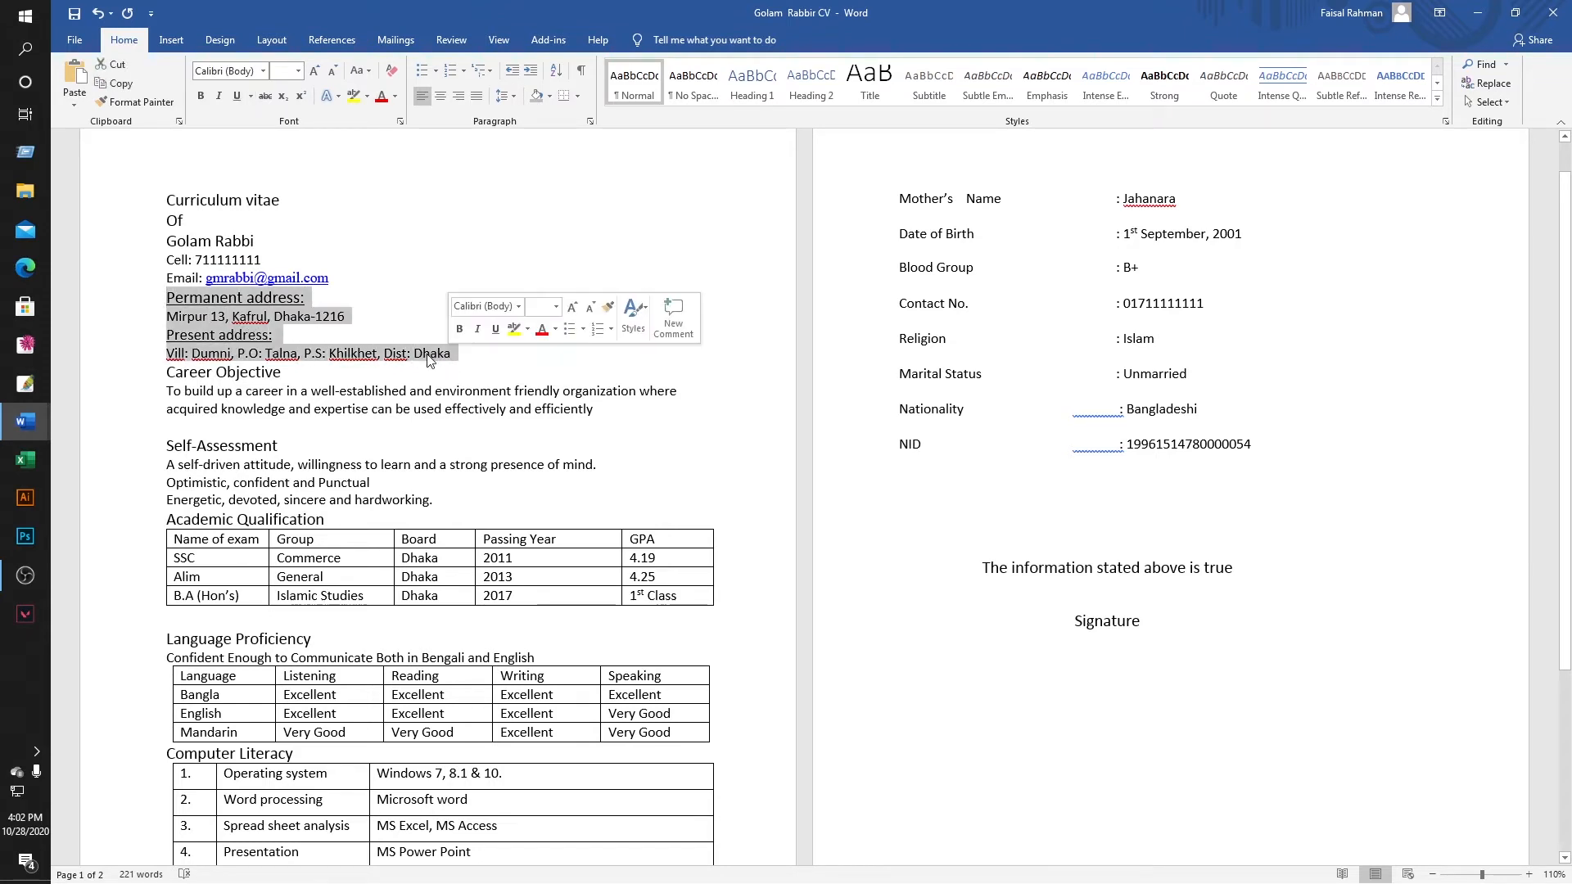
{"action": "right_click", "coordinate": [420, 355]}
{"action": "left_click", "coordinate": [450, 385]}
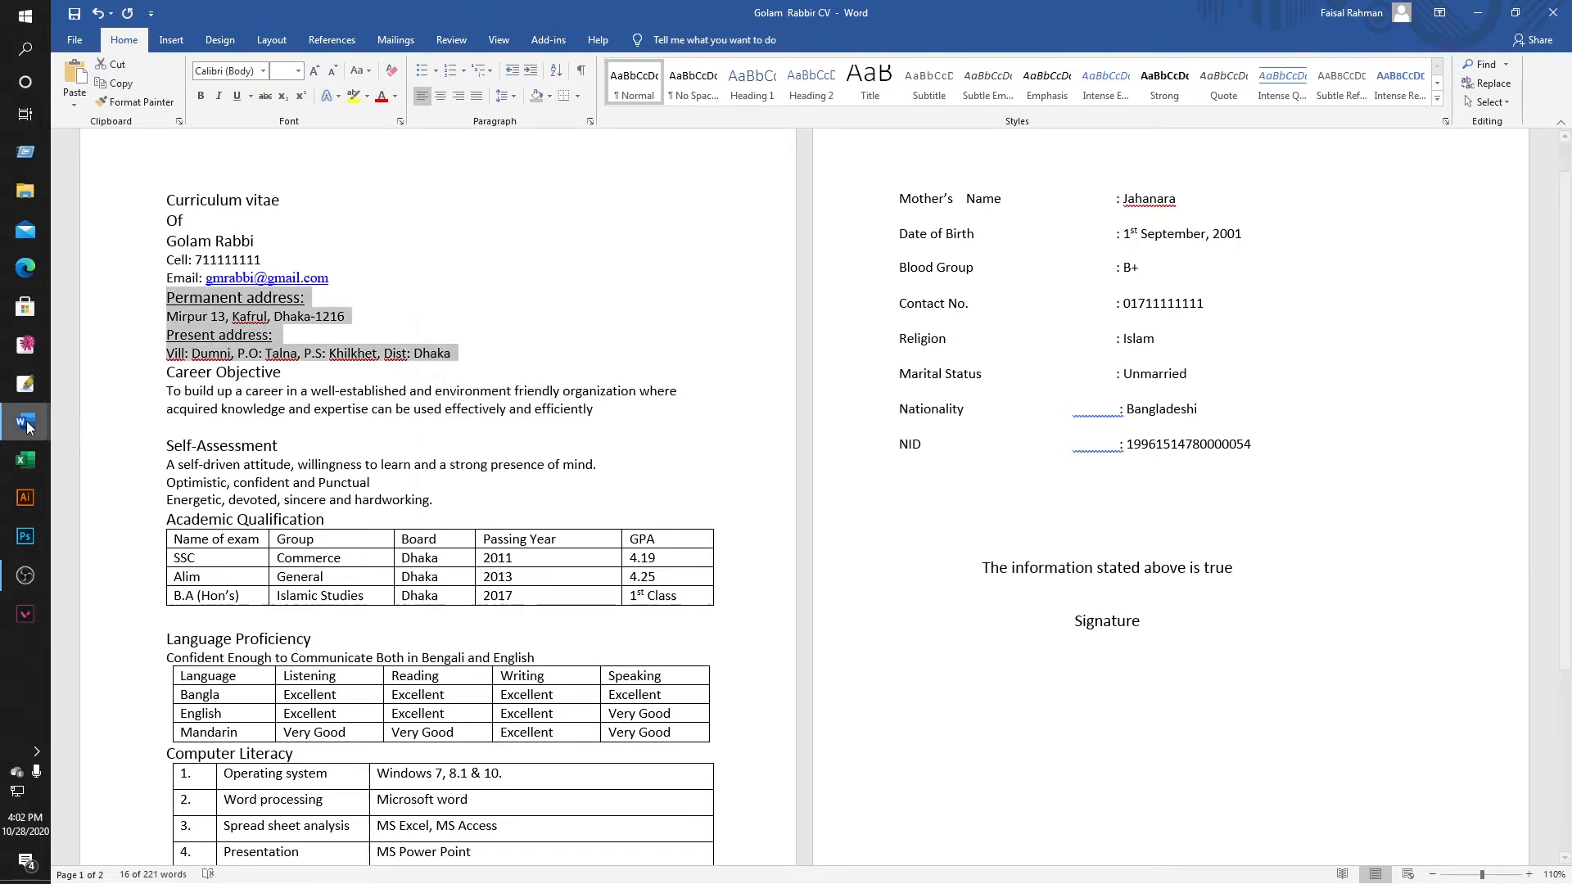
{"action": "mouse_move", "coordinate": [26, 421]}
{"action": "left_click", "coordinate": [139, 484]}
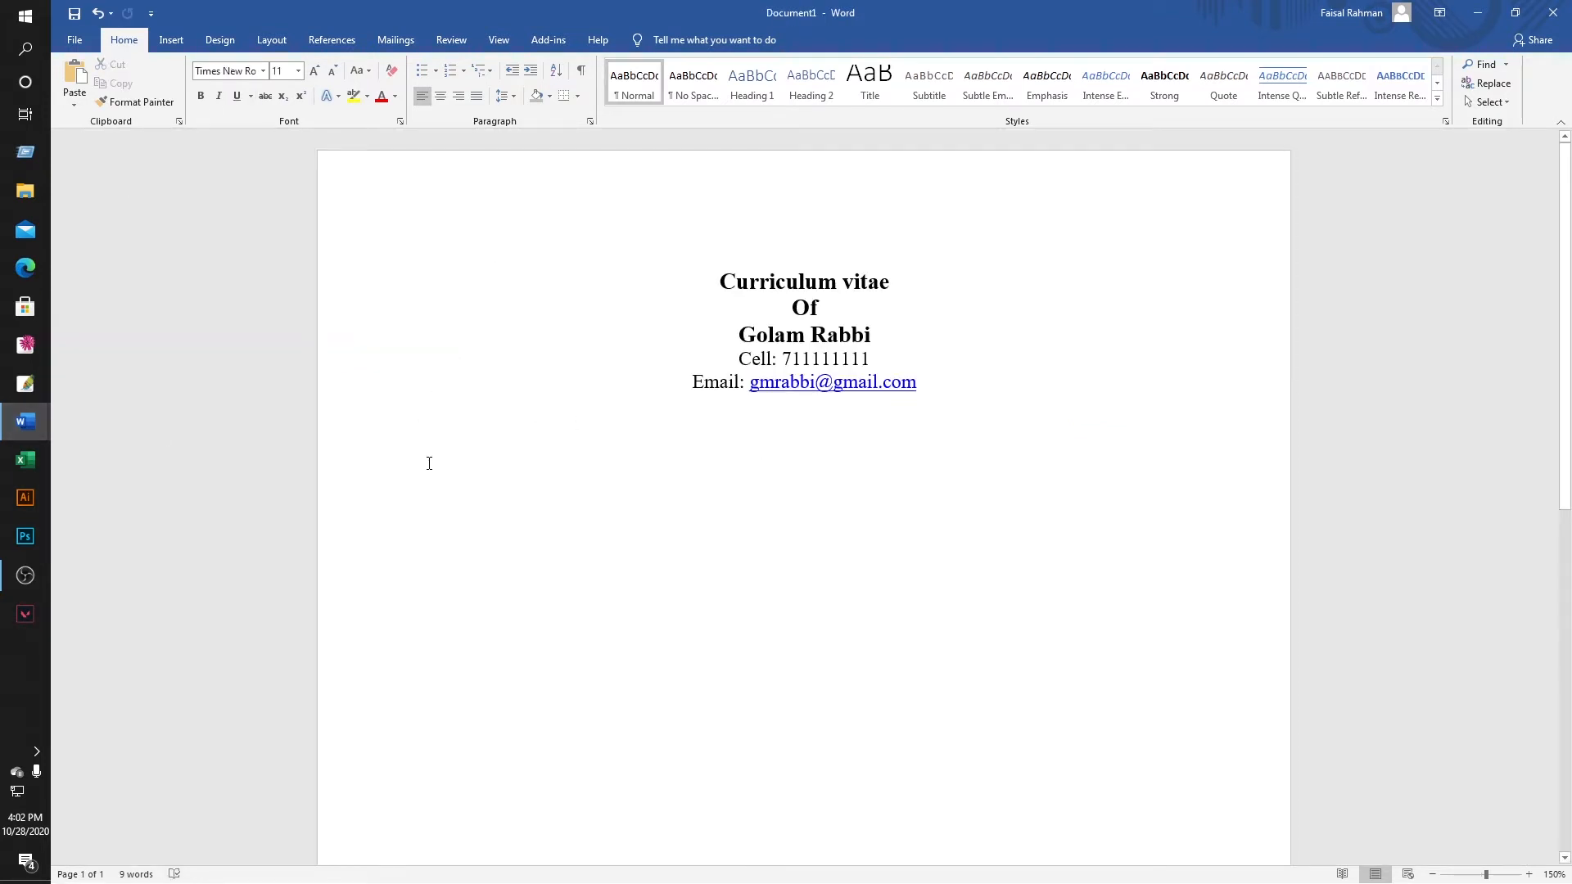
{"action": "key", "text": "ctrl+v"}
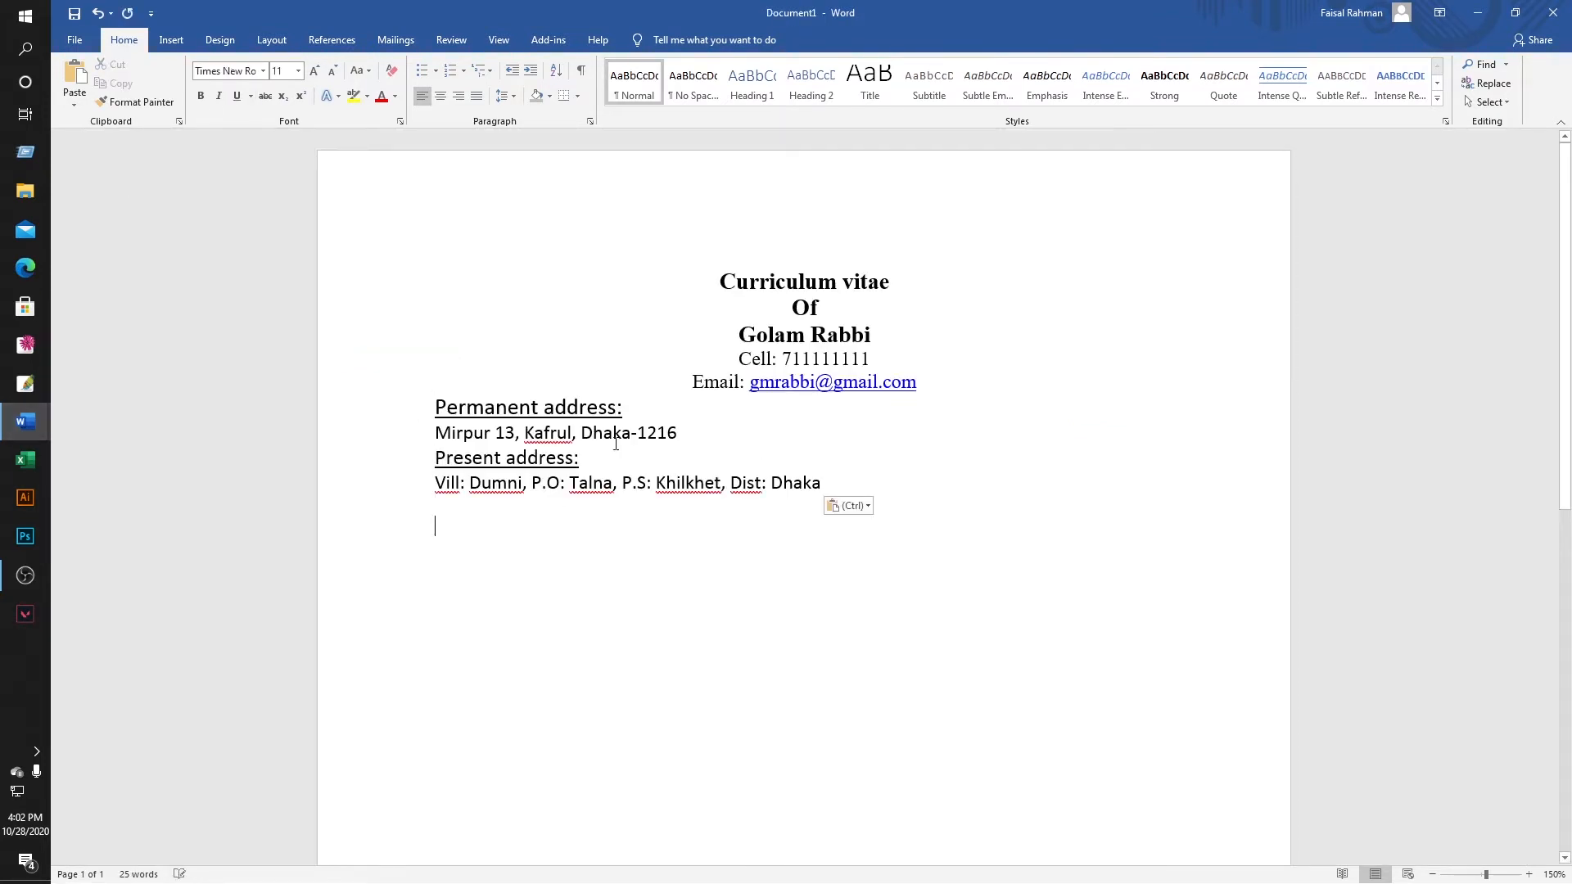
Set the four address lines in Times New Roman with wider line spacing.
{"action": "left_click_drag", "start_coordinate": [435, 405], "coordinate": [803, 504]}
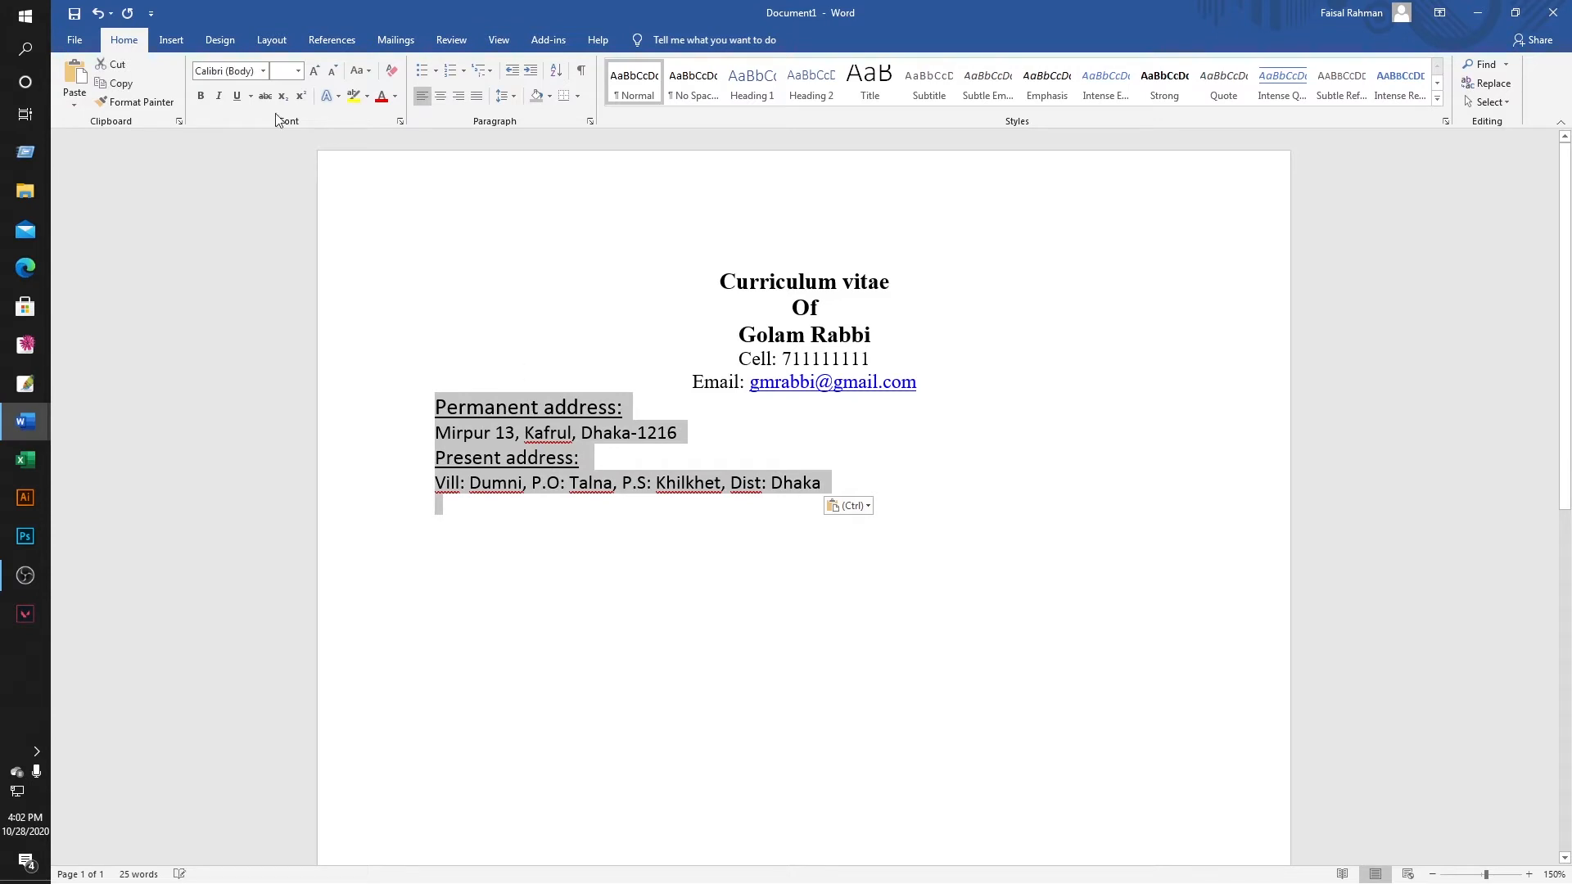
{"action": "left_click", "coordinate": [236, 74]}
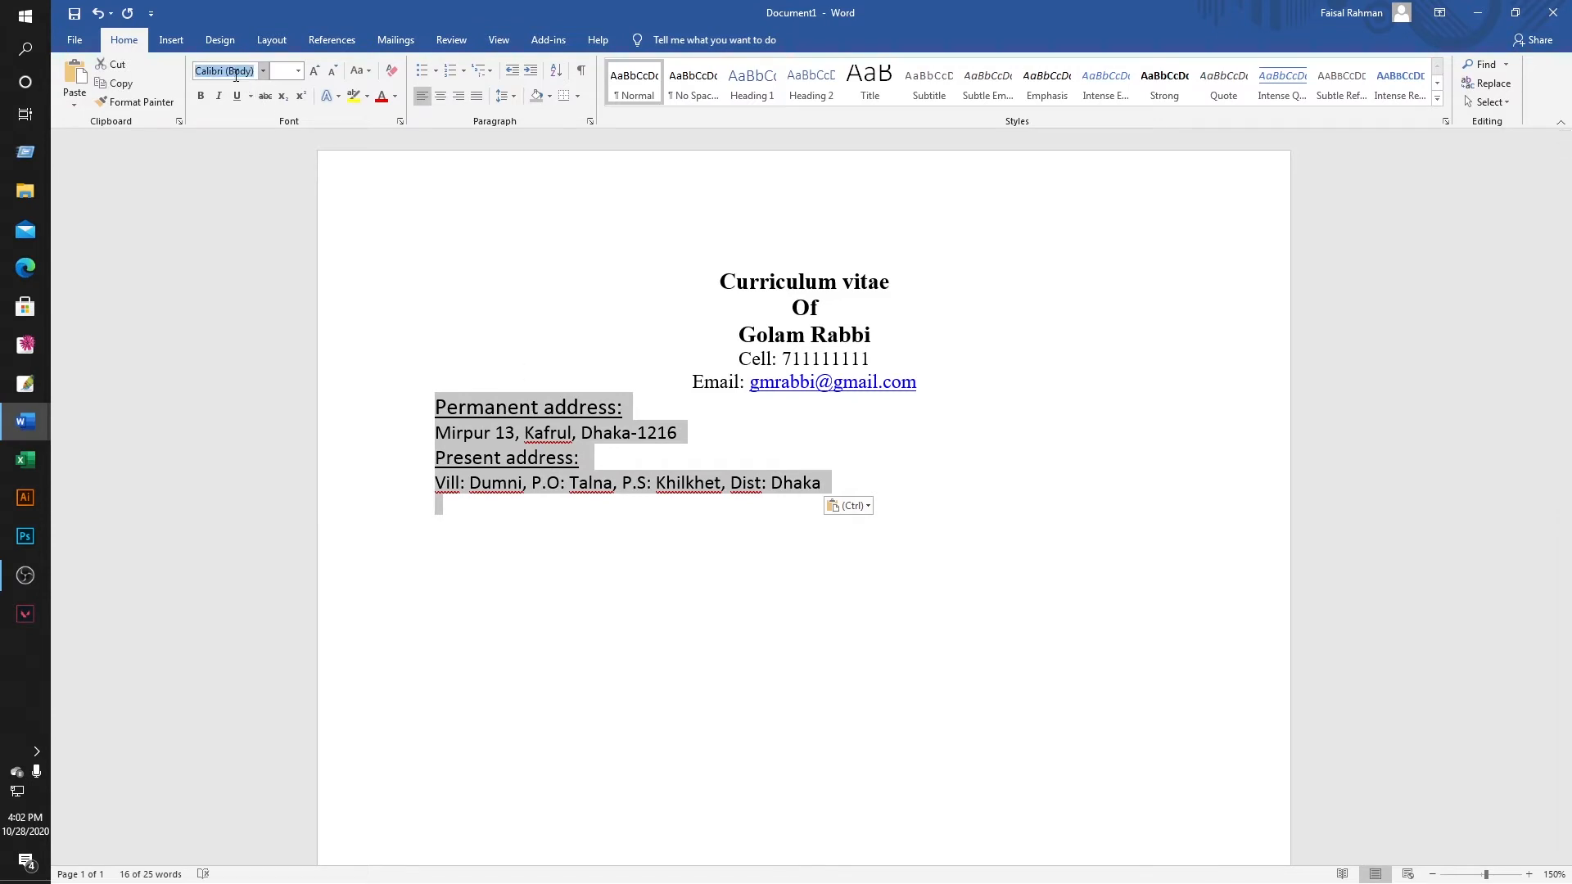
{"action": "type", "text": "Times New Ro"}
{"action": "key", "text": "Return"}
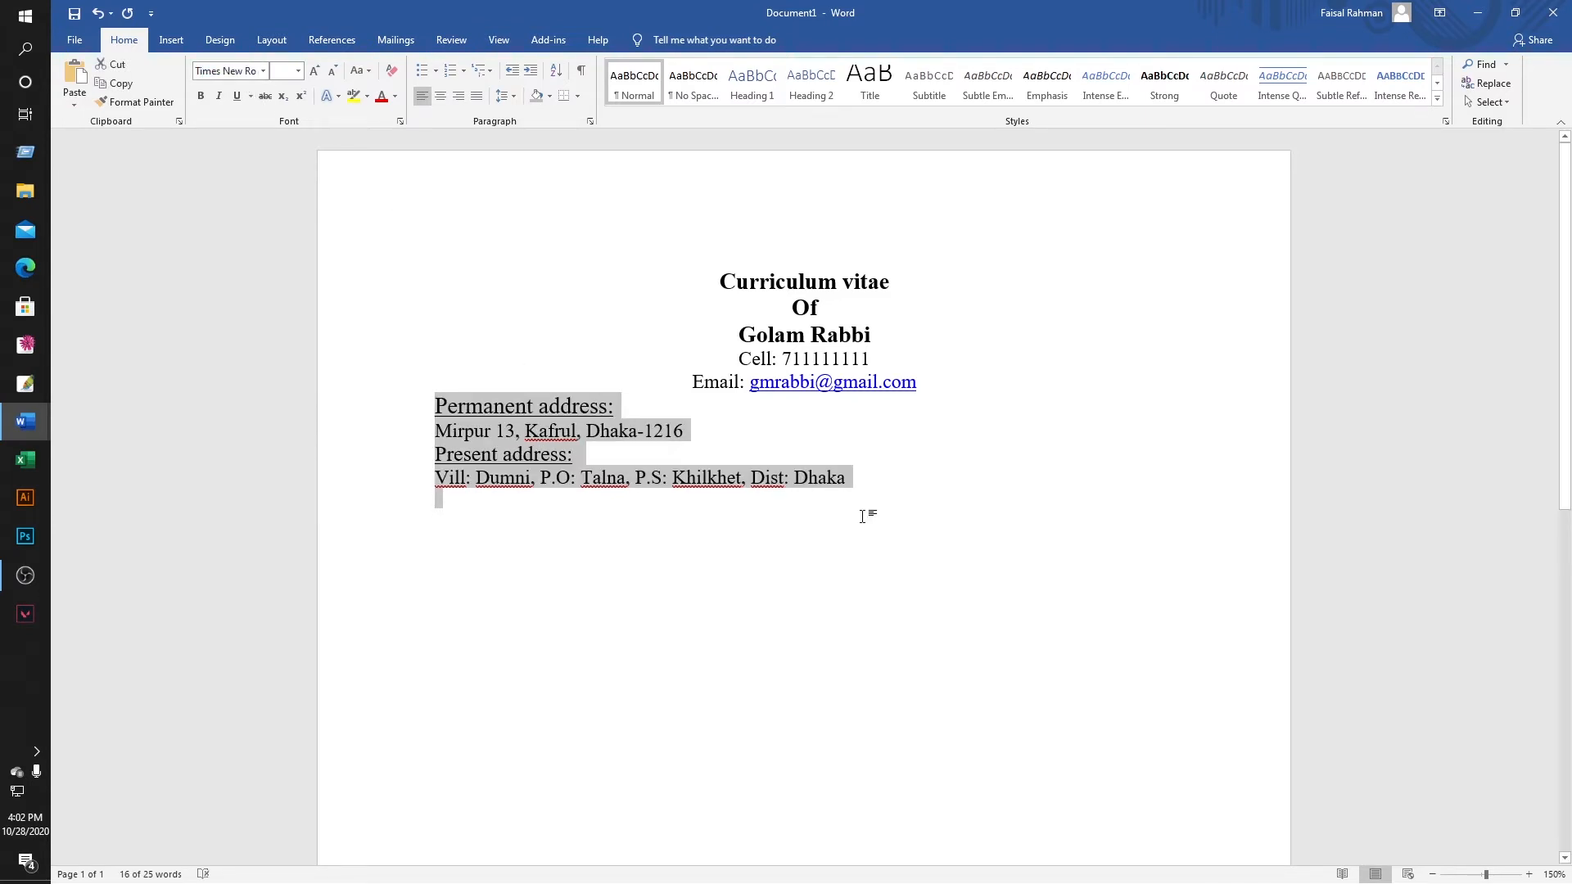
{"action": "left_click", "coordinate": [859, 528]}
{"action": "scroll", "coordinate": [487, 344], "scroll_direction": "down", "scroll_amount": 2}
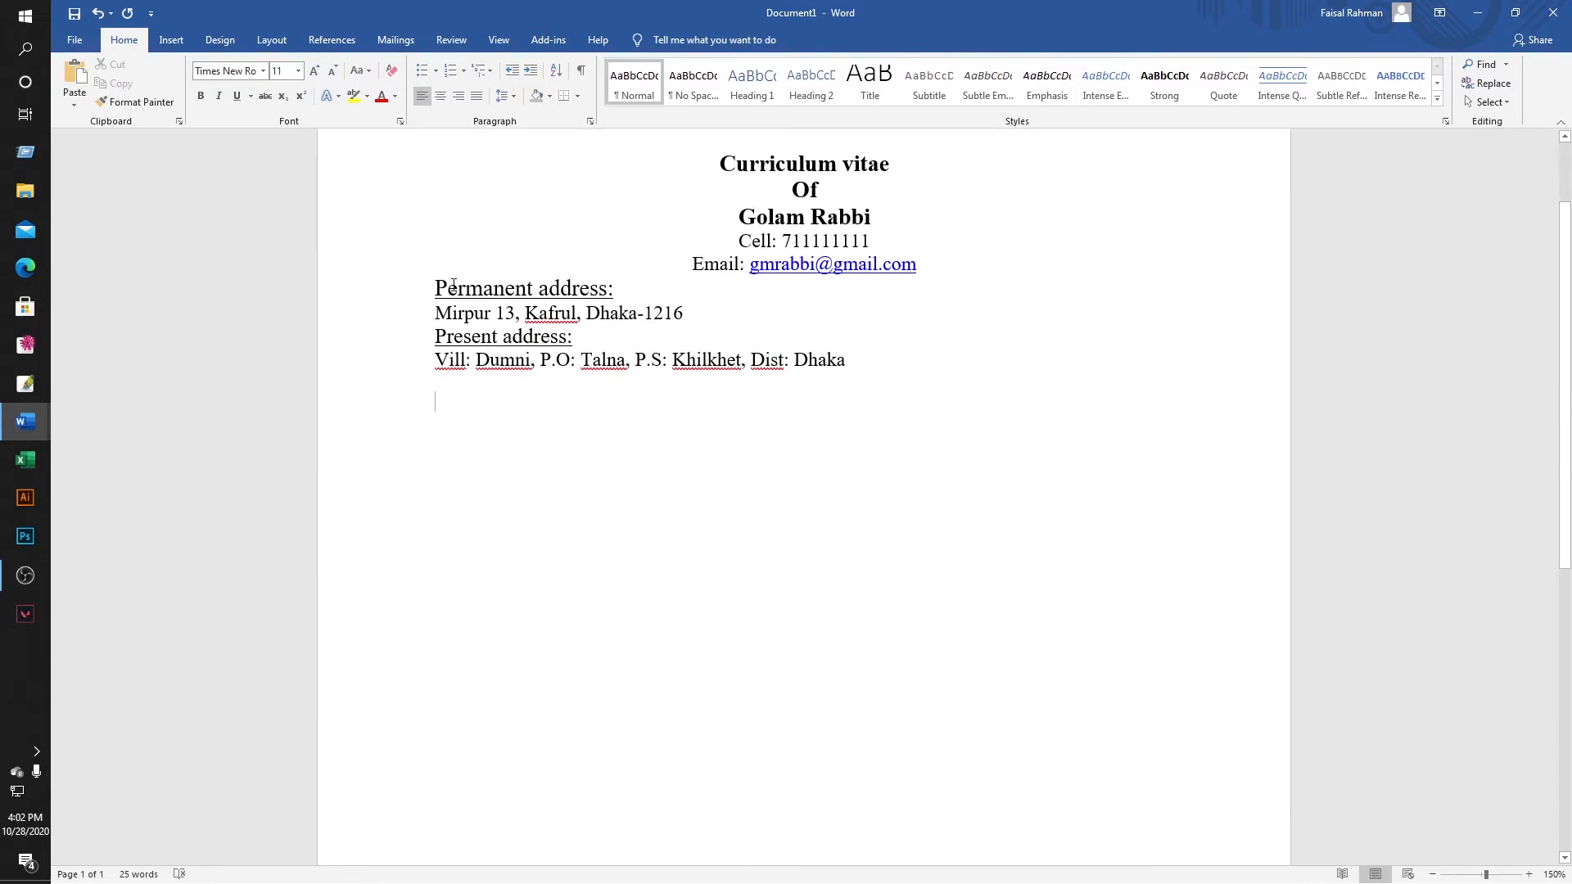
{"action": "left_click_drag", "start_coordinate": [432, 283], "coordinate": [847, 366]}
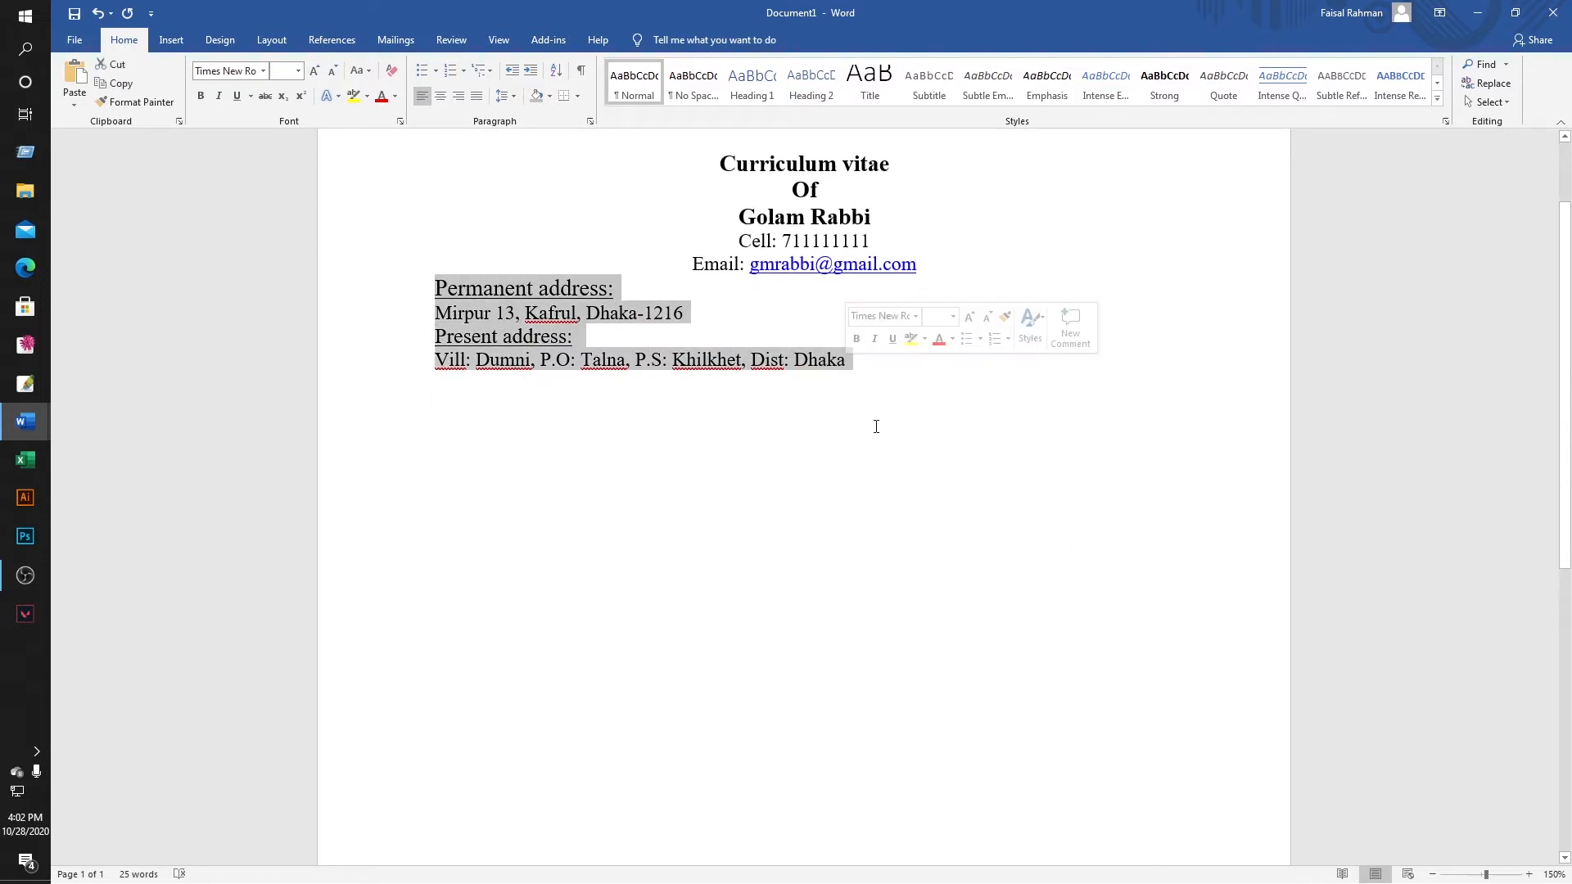
{"action": "left_click", "coordinate": [513, 97]}
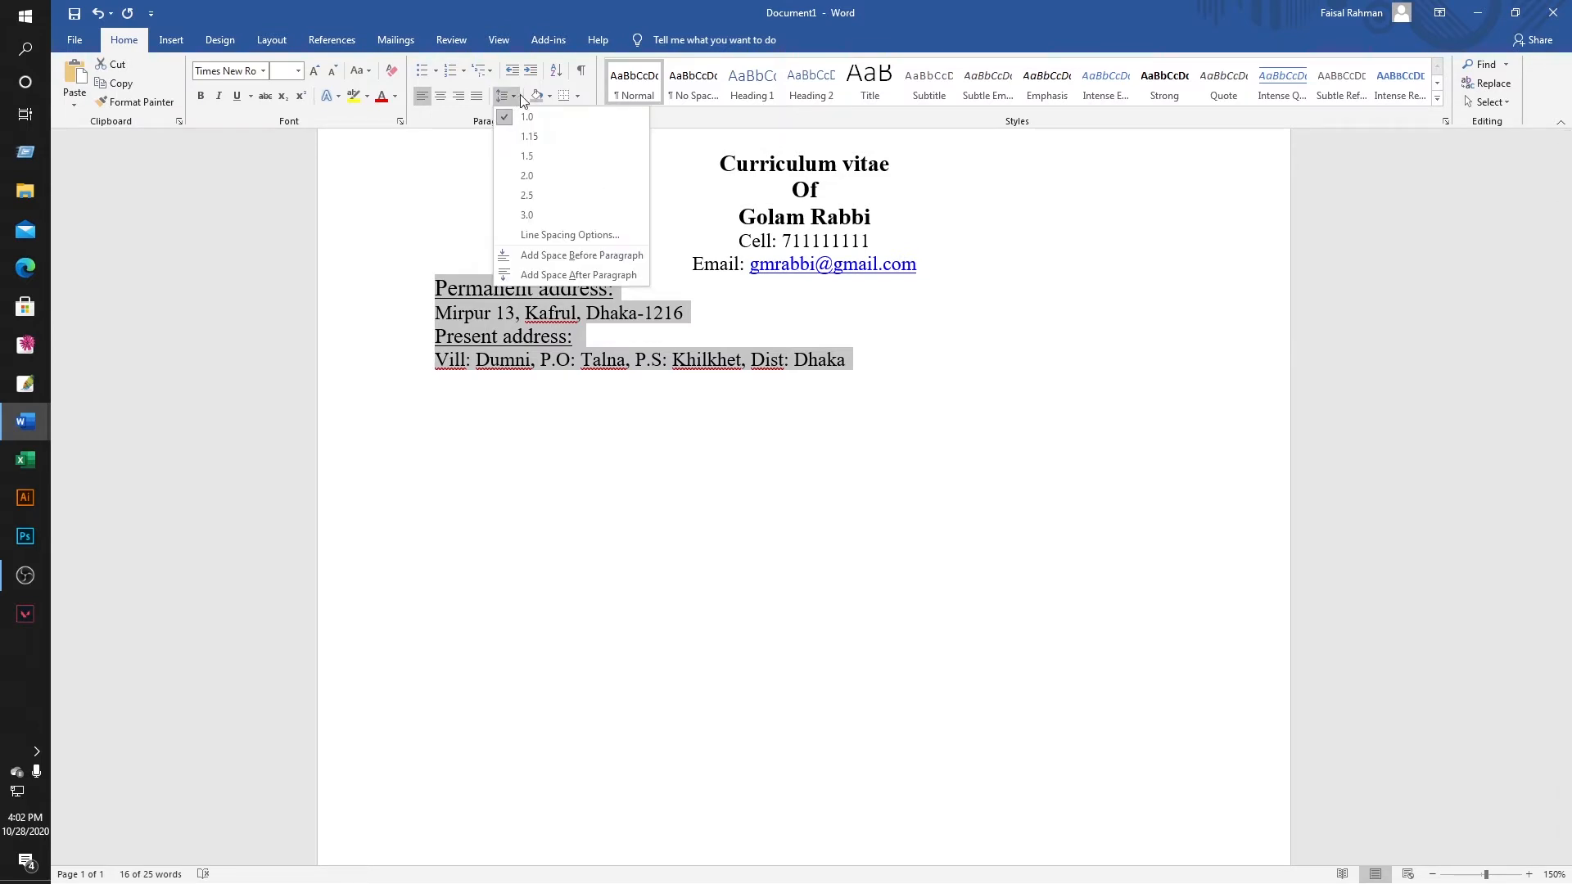
{"action": "left_click", "coordinate": [542, 136]}
{"action": "left_click", "coordinate": [780, 460]}
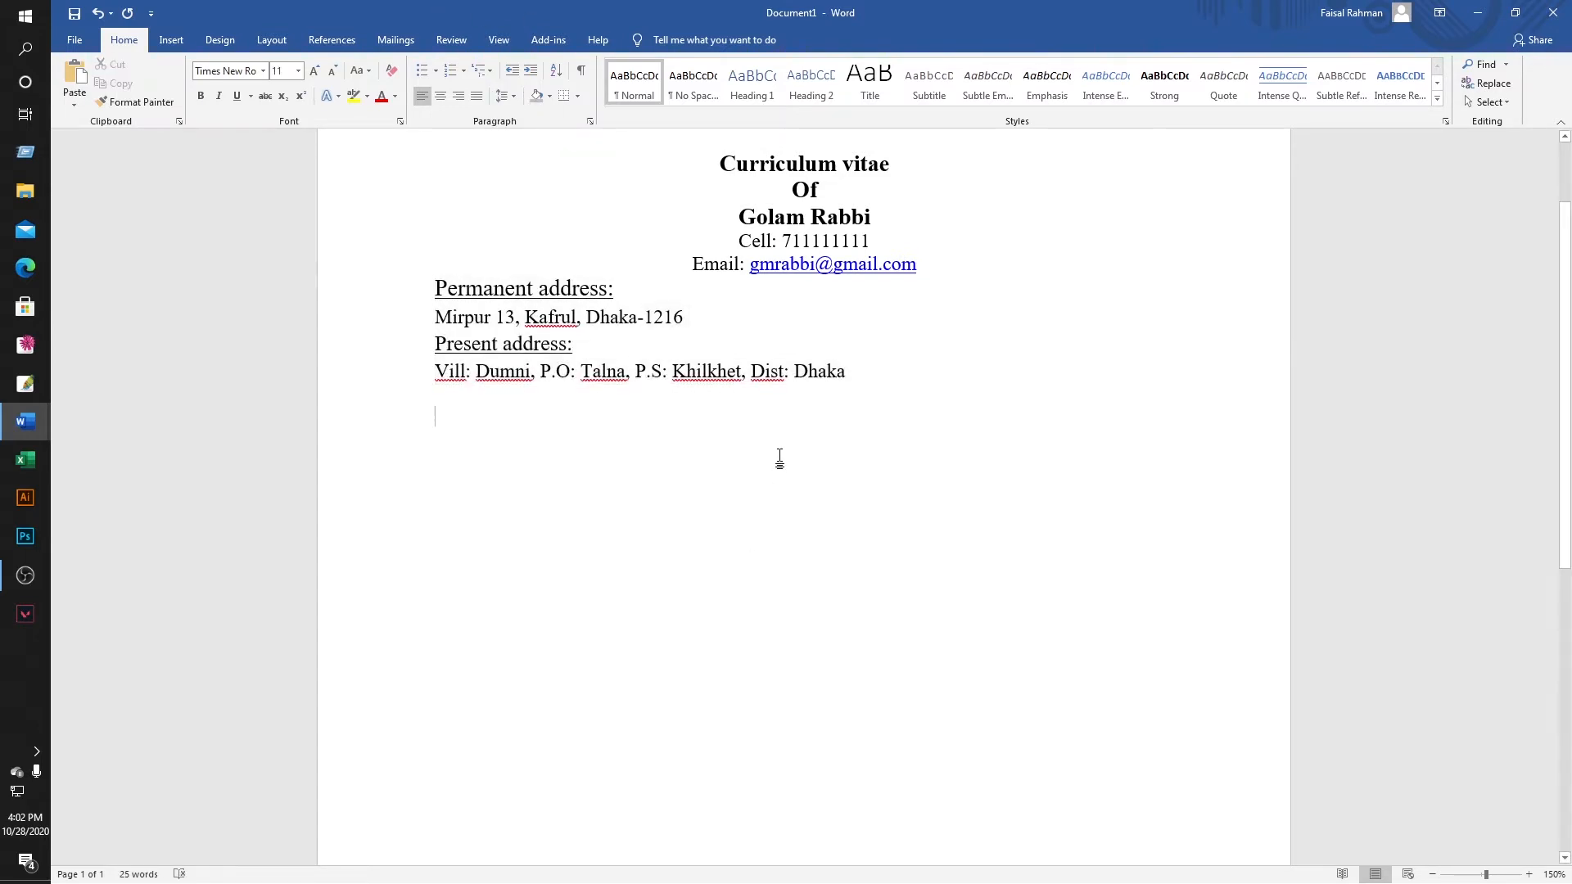
Make the 'Permanent address:' and 'Present address:' headings bold with a fresh underline.
{"action": "left_click_drag", "start_coordinate": [452, 287], "coordinate": [619, 288]}
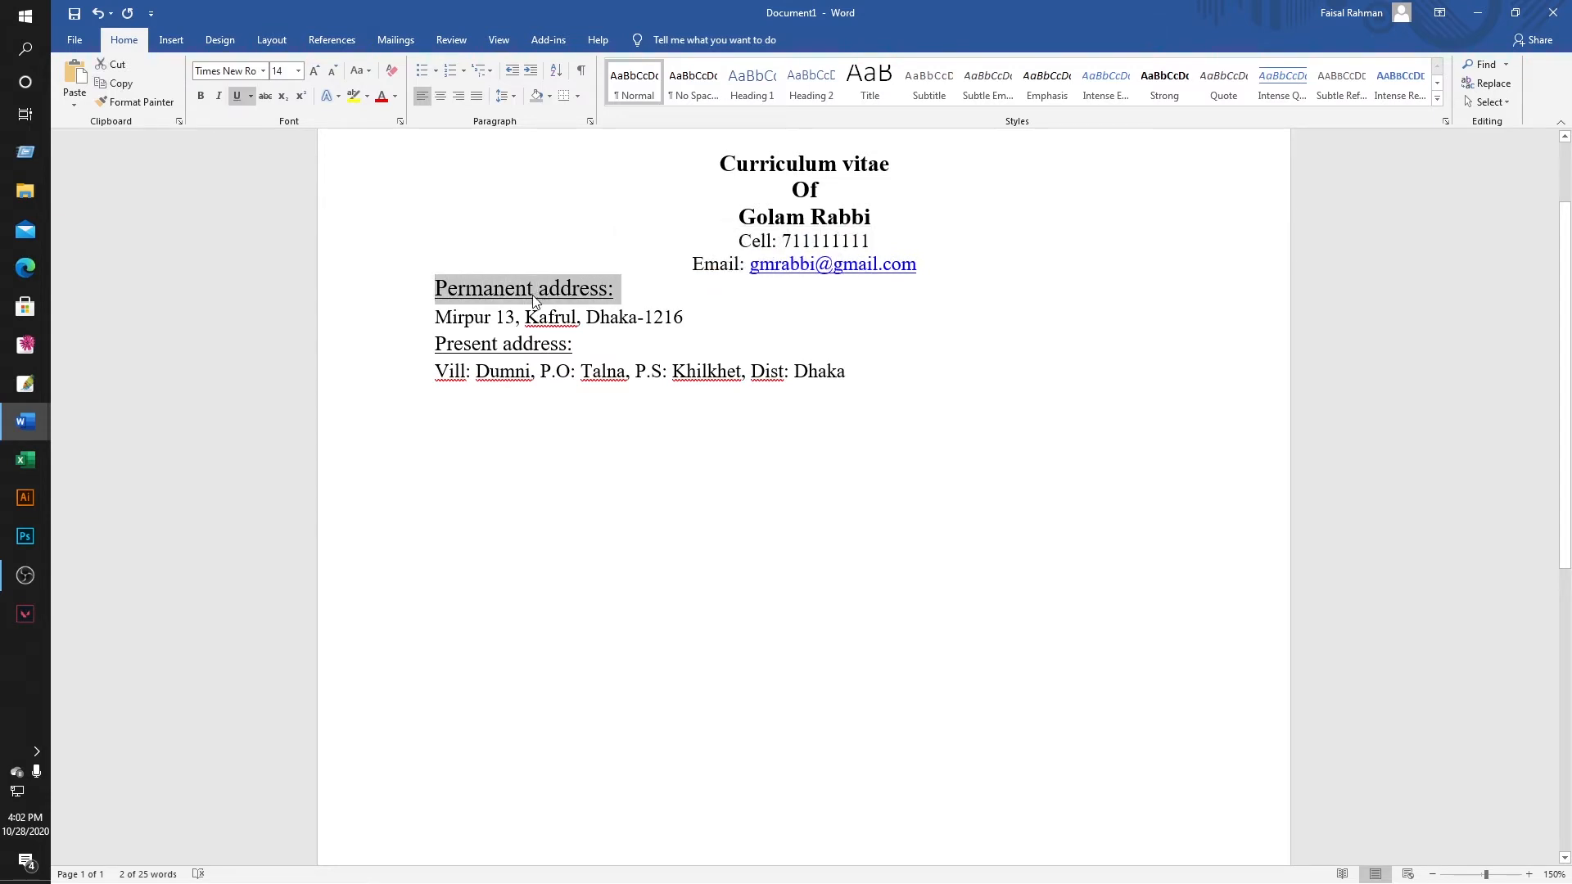
{"action": "left_click", "coordinate": [238, 95]}
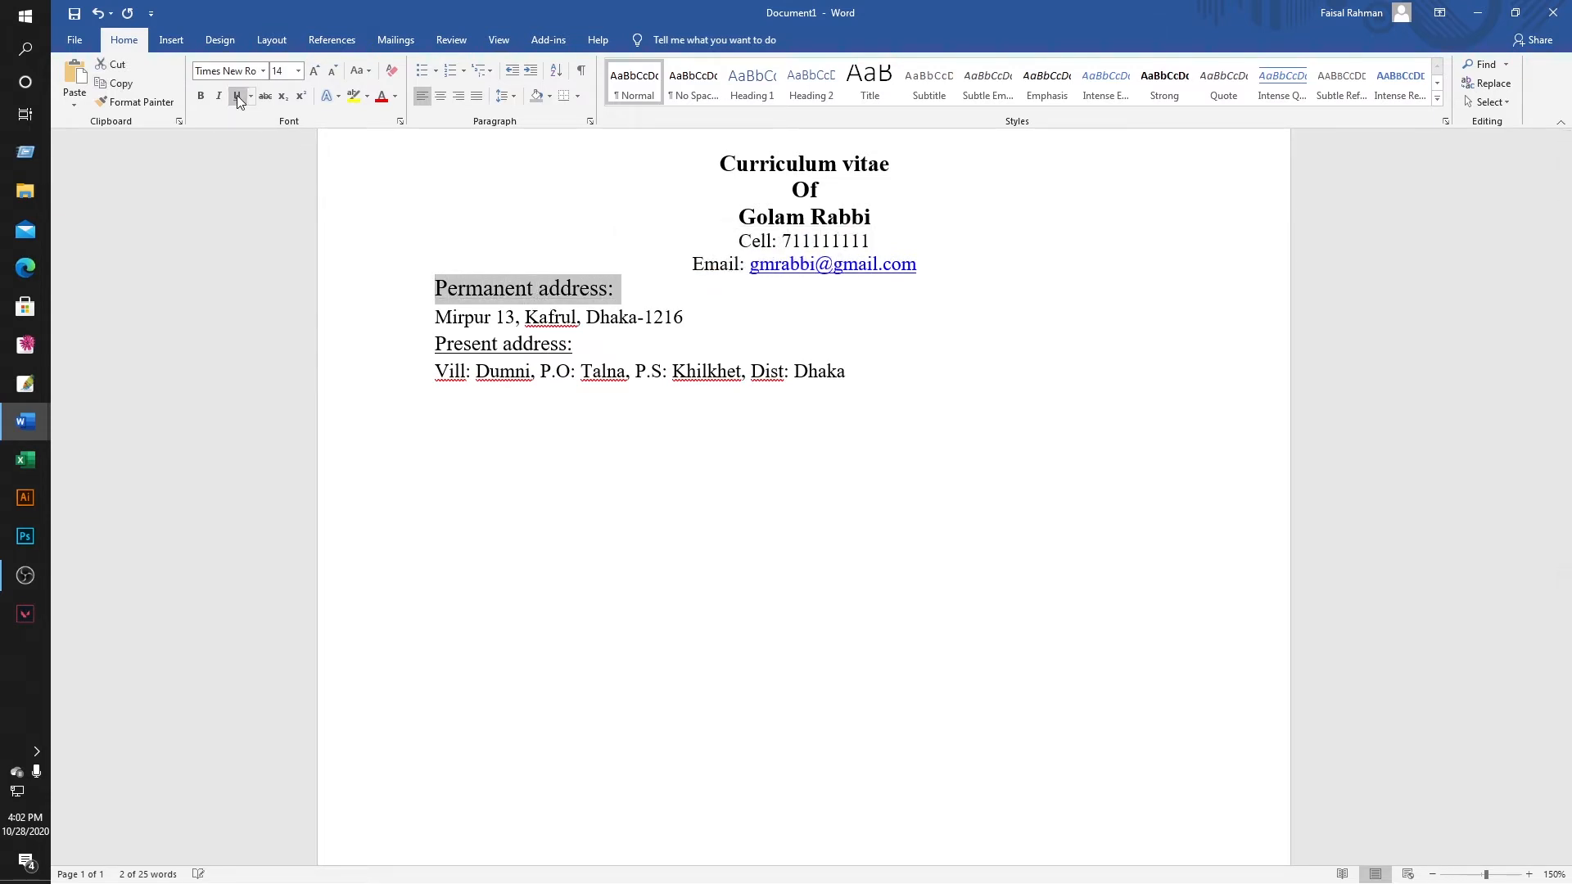
{"action": "left_click", "coordinate": [238, 95]}
{"action": "left_click", "coordinate": [200, 96]}
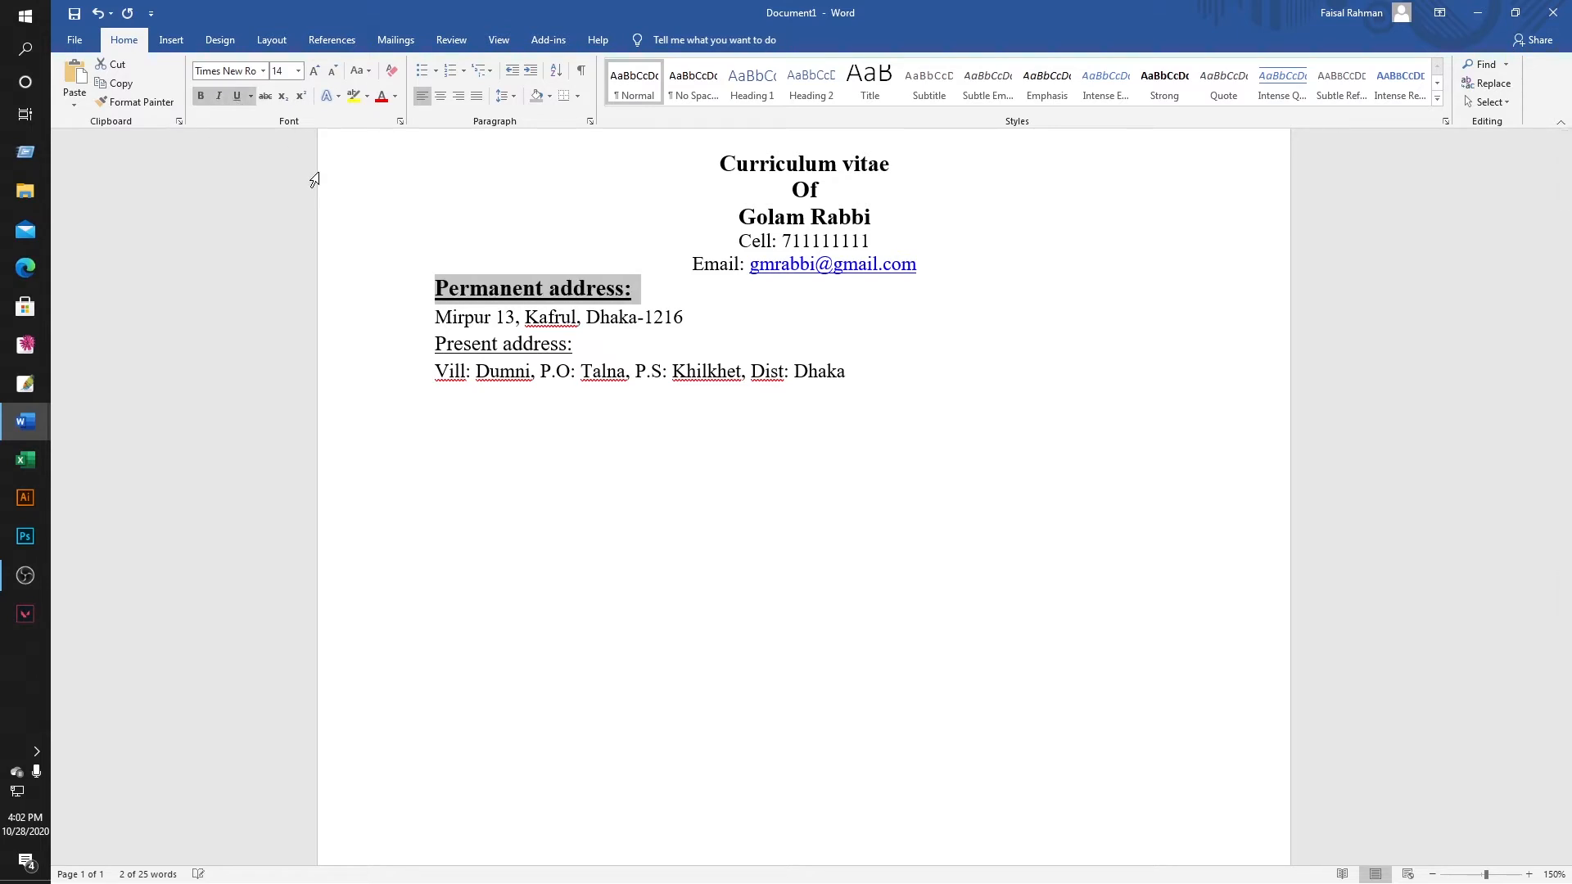
{"action": "left_click", "coordinate": [620, 481]}
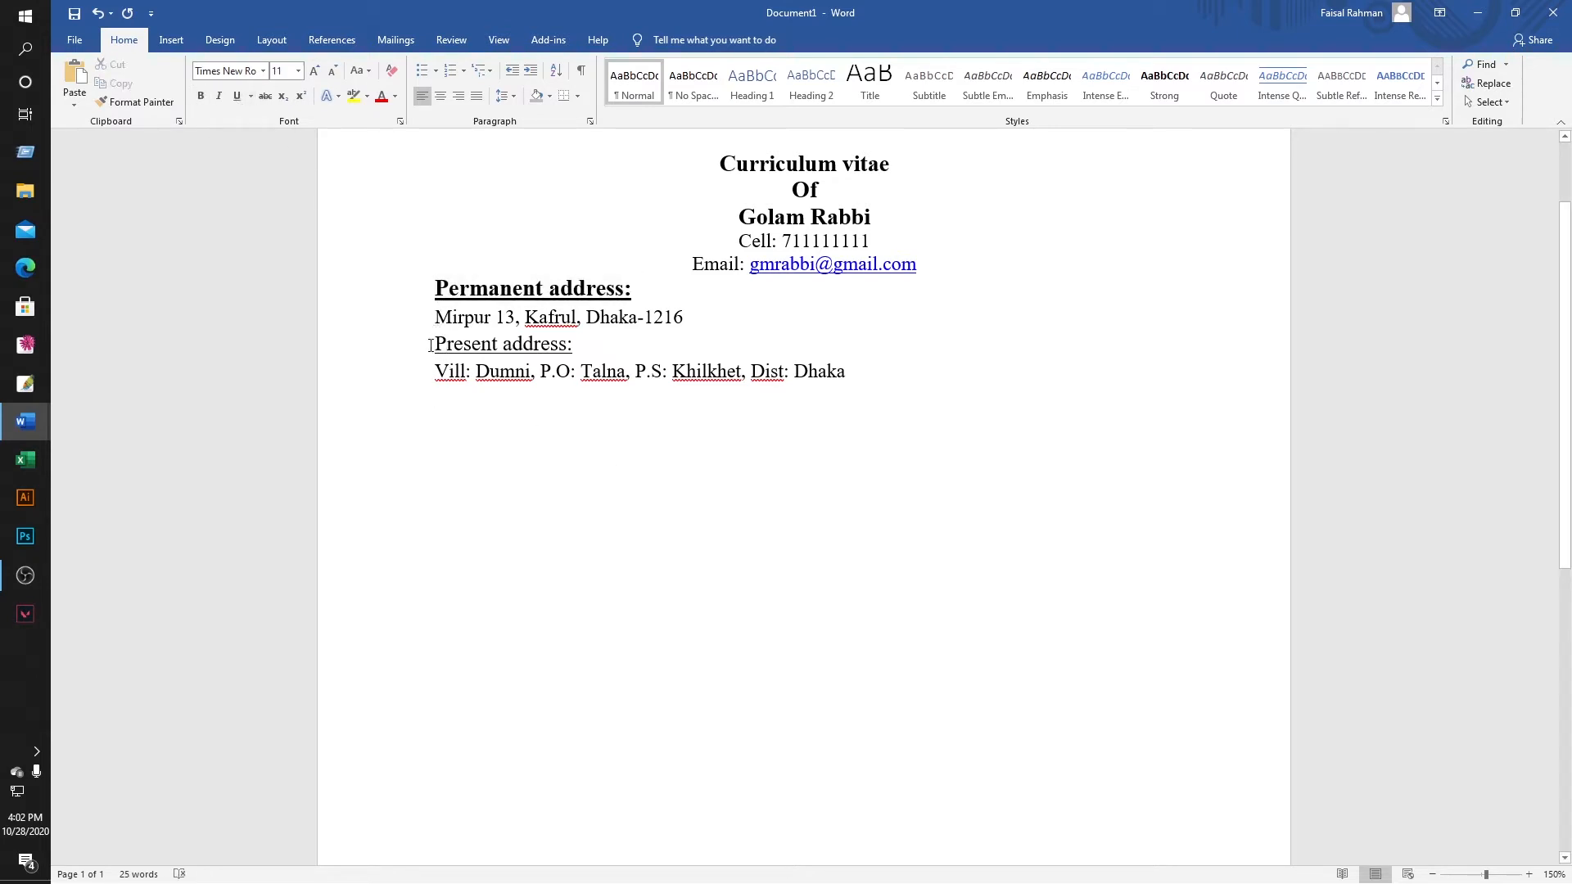
{"action": "left_click_drag", "start_coordinate": [429, 345], "coordinate": [576, 351]}
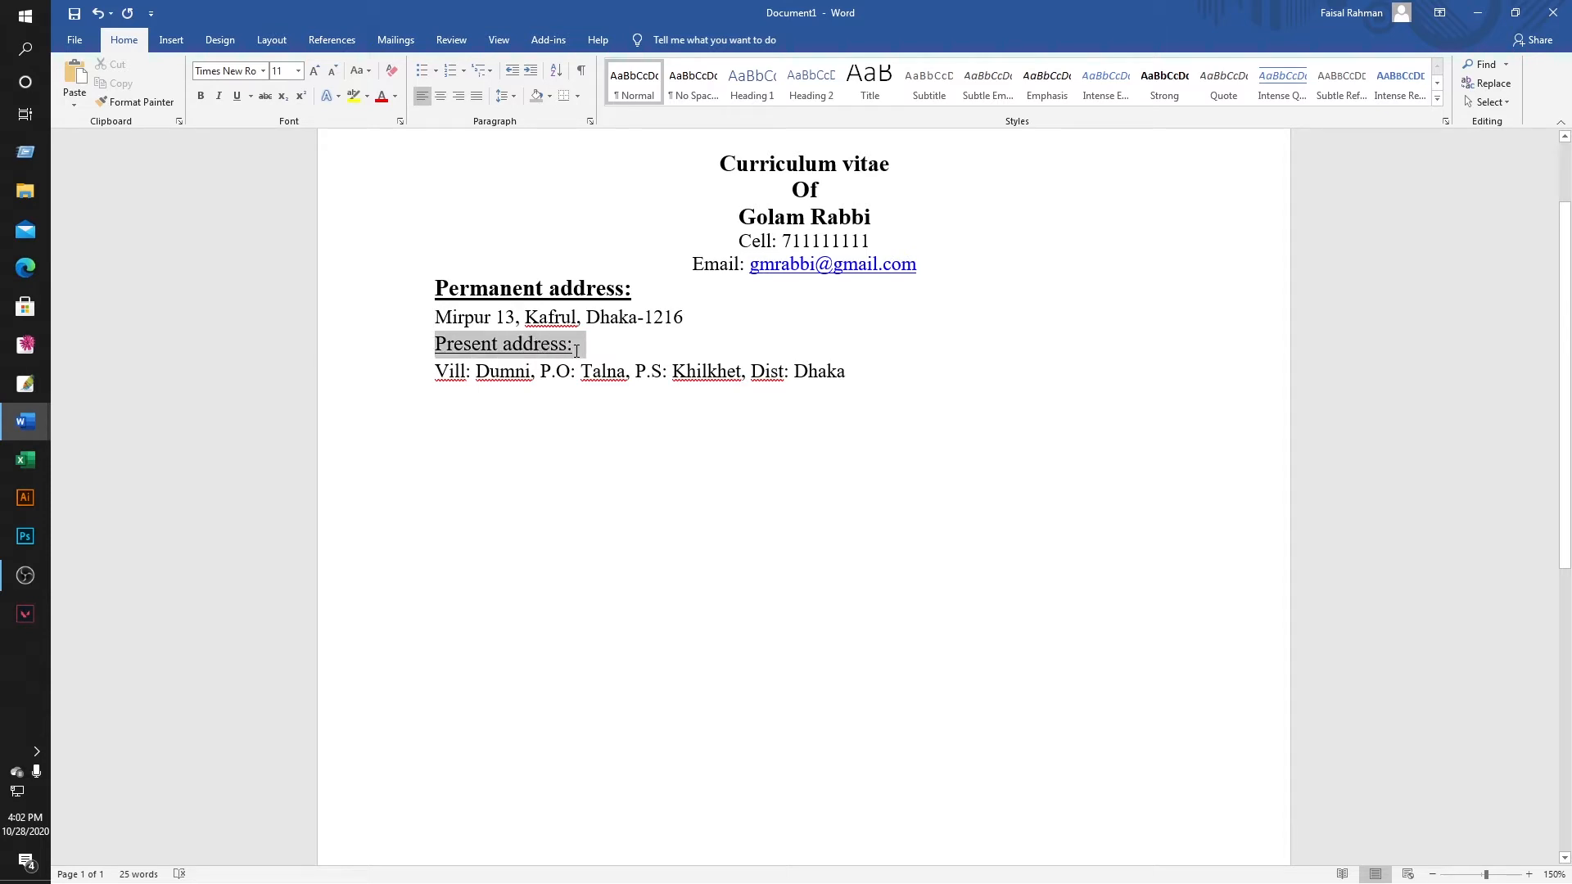
{"action": "left_click", "coordinate": [235, 95]}
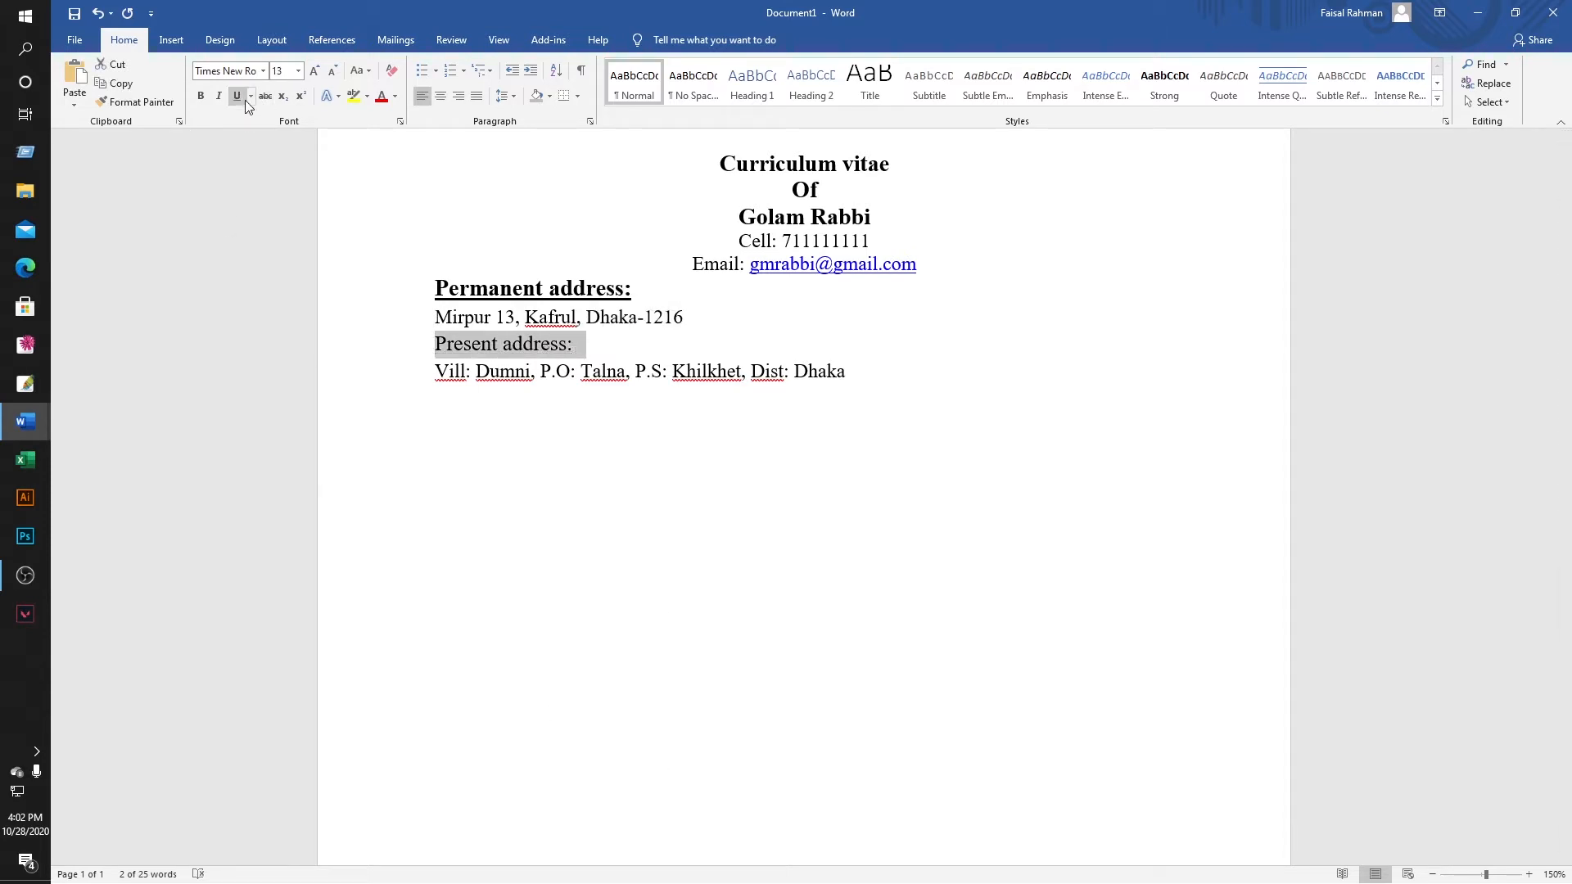
{"action": "left_click", "coordinate": [237, 97]}
{"action": "key", "text": "ctrl+b"}
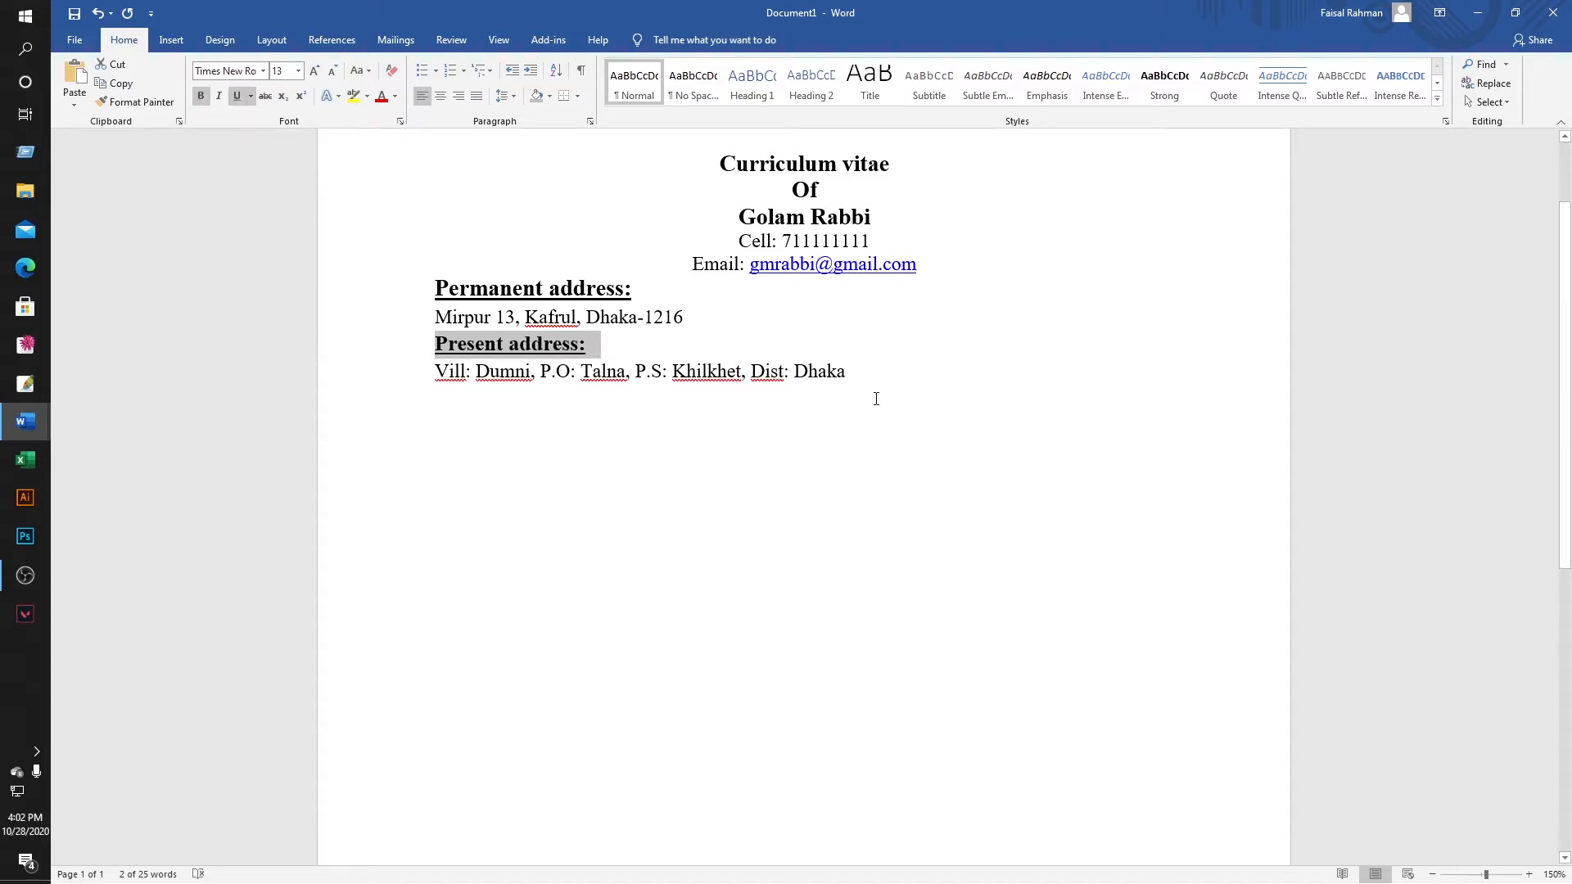
{"action": "left_click", "coordinate": [876, 398]}
Copy the Career Objective heading and paragraph from the finished CV onto a new line below the Dhaka line.
{"action": "key", "text": "Return"}
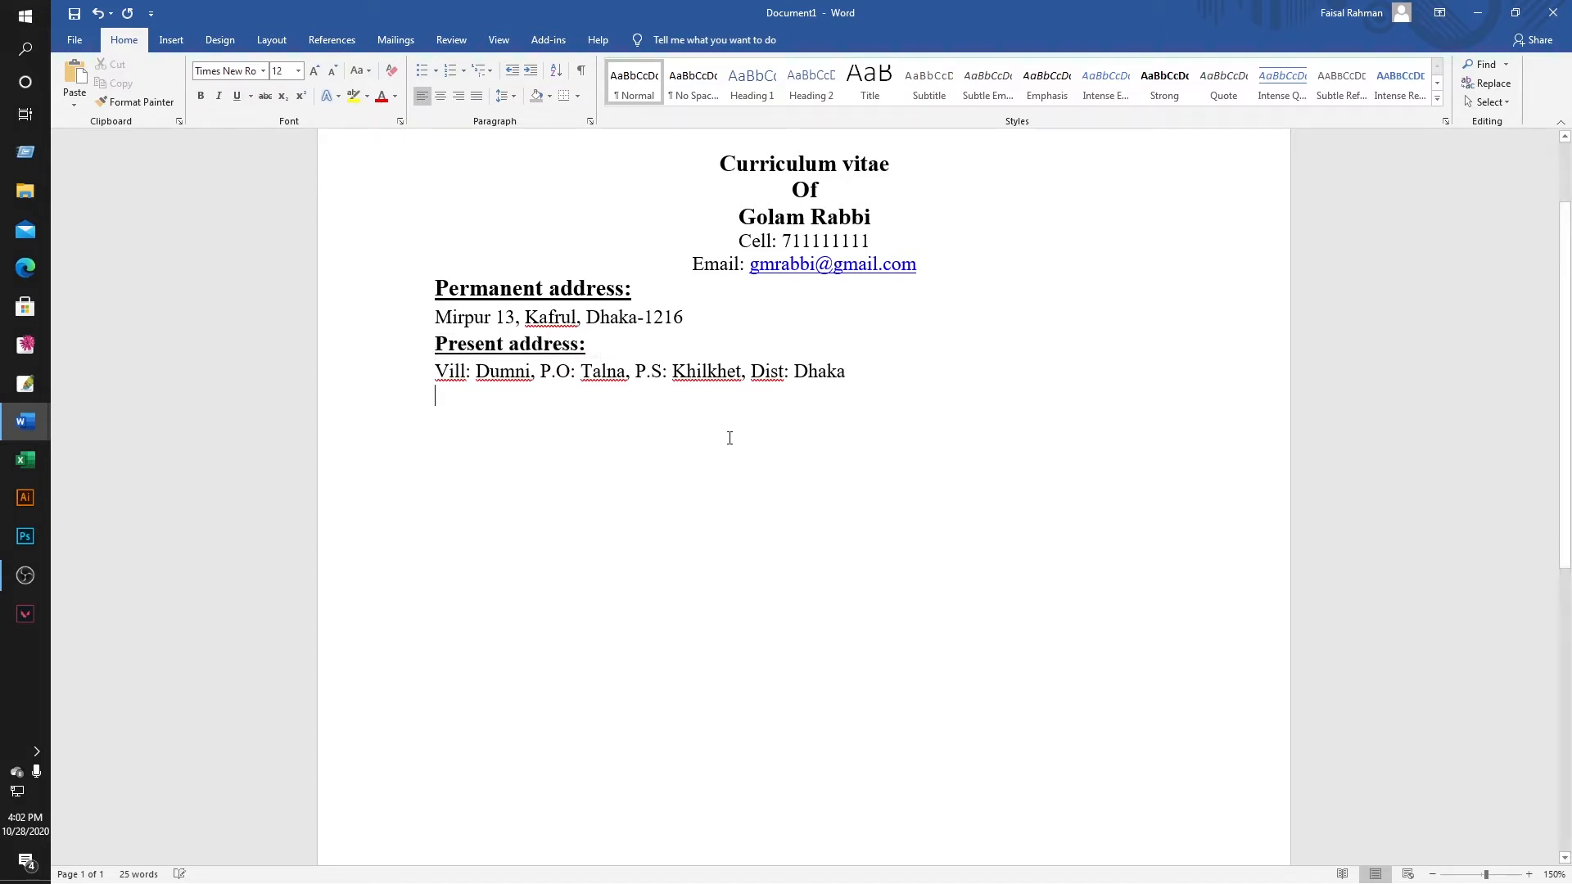
{"action": "mouse_move", "coordinate": [24, 420]}
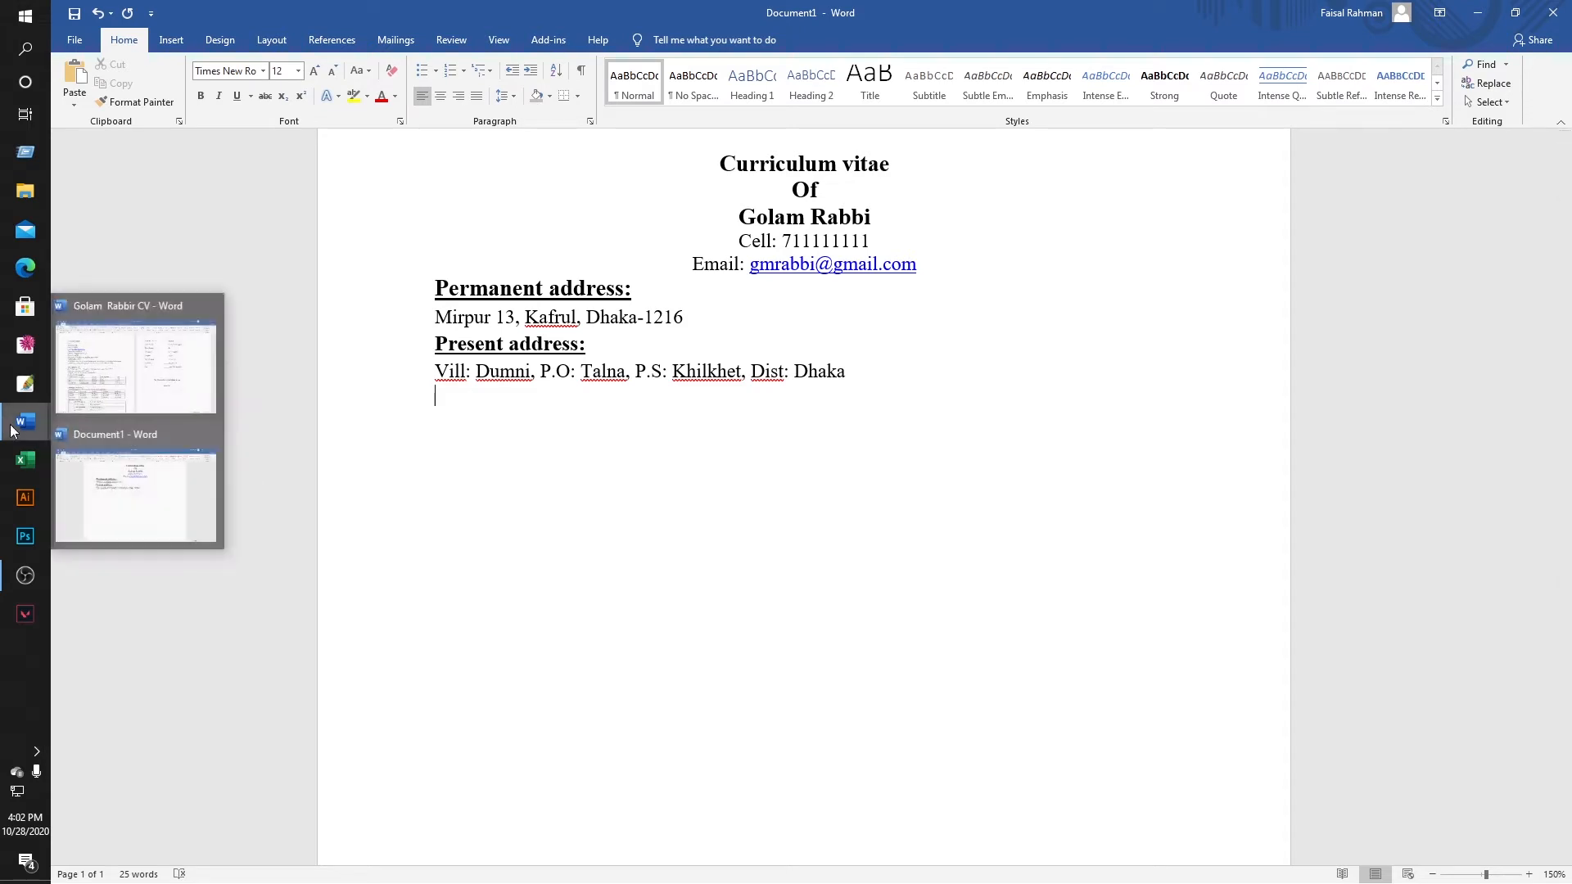
{"action": "left_click", "coordinate": [106, 375]}
{"action": "scroll", "coordinate": [491, 430], "scroll_direction": "down", "scroll_amount": 1}
{"action": "left_click", "coordinate": [434, 258]}
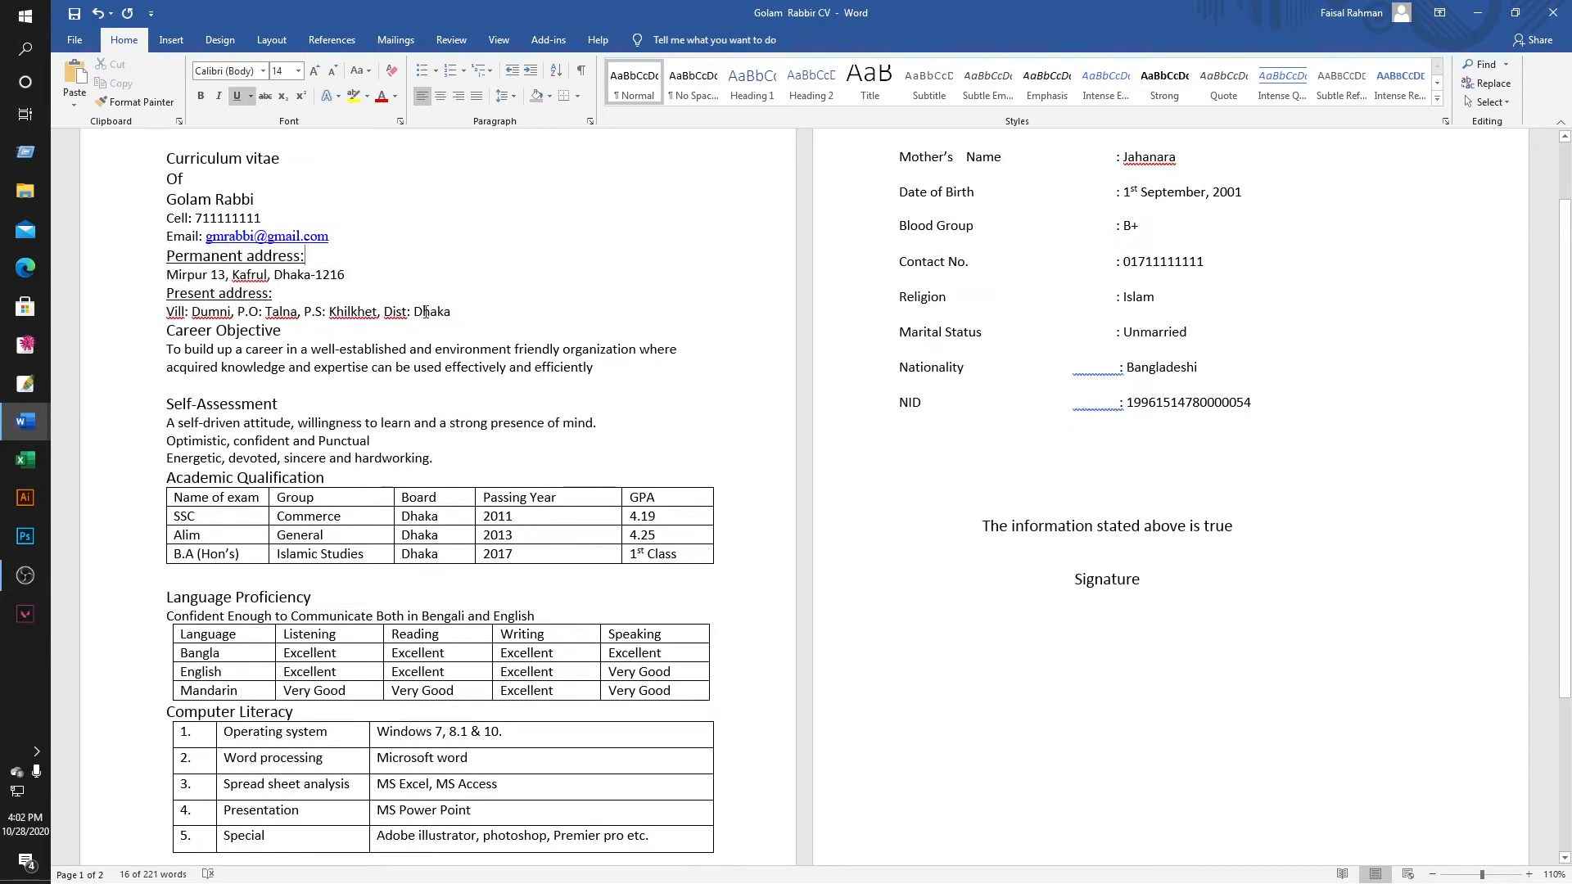
{"action": "left_click_drag", "start_coordinate": [166, 334], "coordinate": [576, 379]}
{"action": "right_click", "coordinate": [575, 378]}
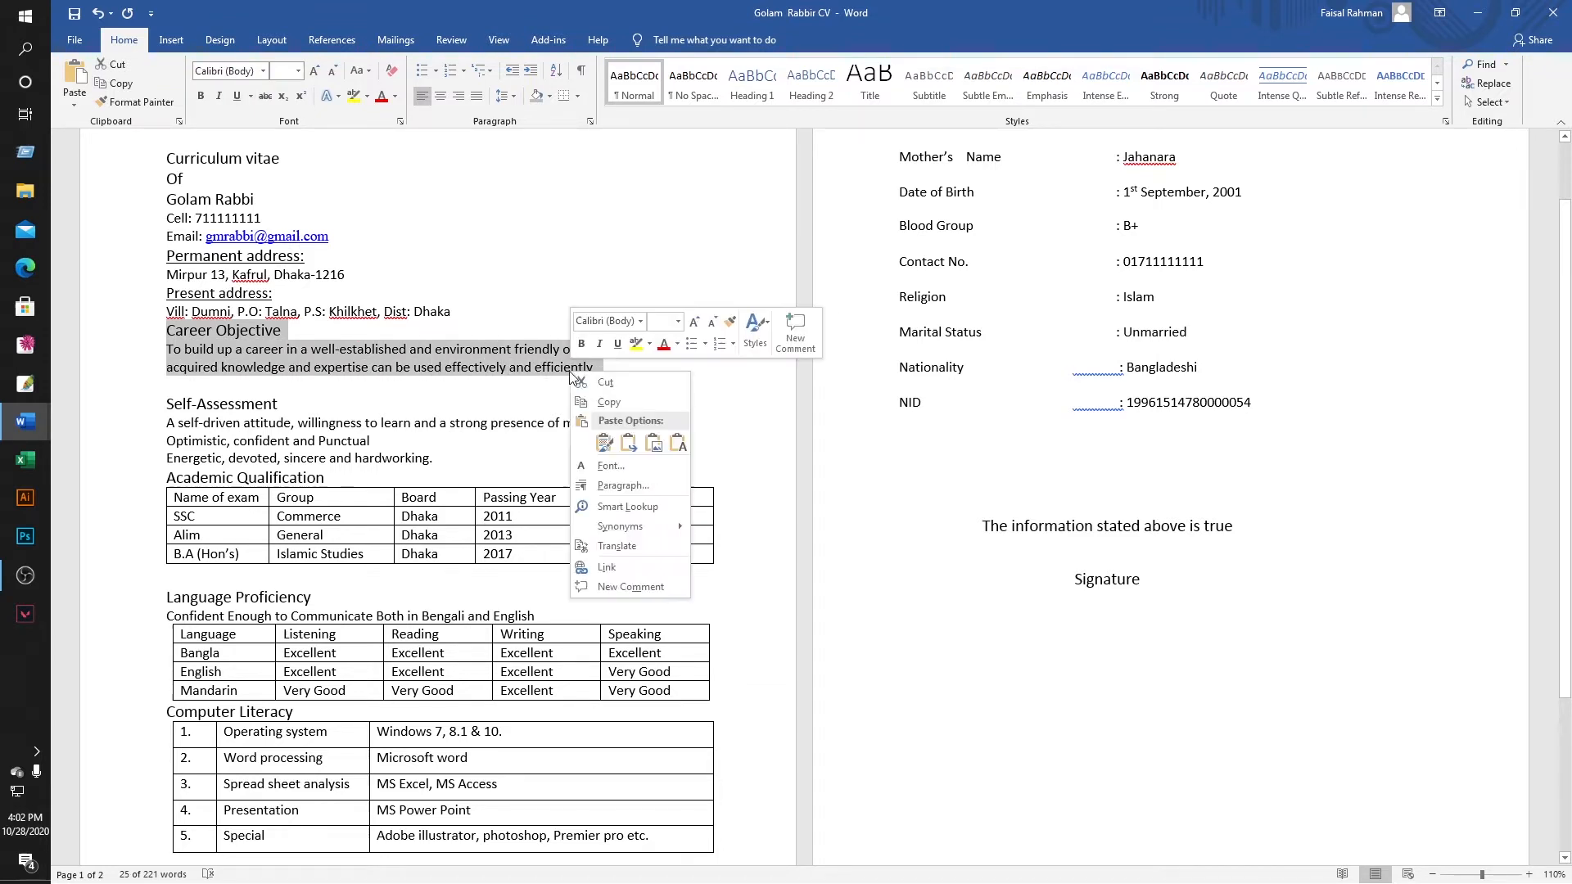
{"action": "left_click", "coordinate": [606, 407]}
{"action": "mouse_move", "coordinate": [14, 423]}
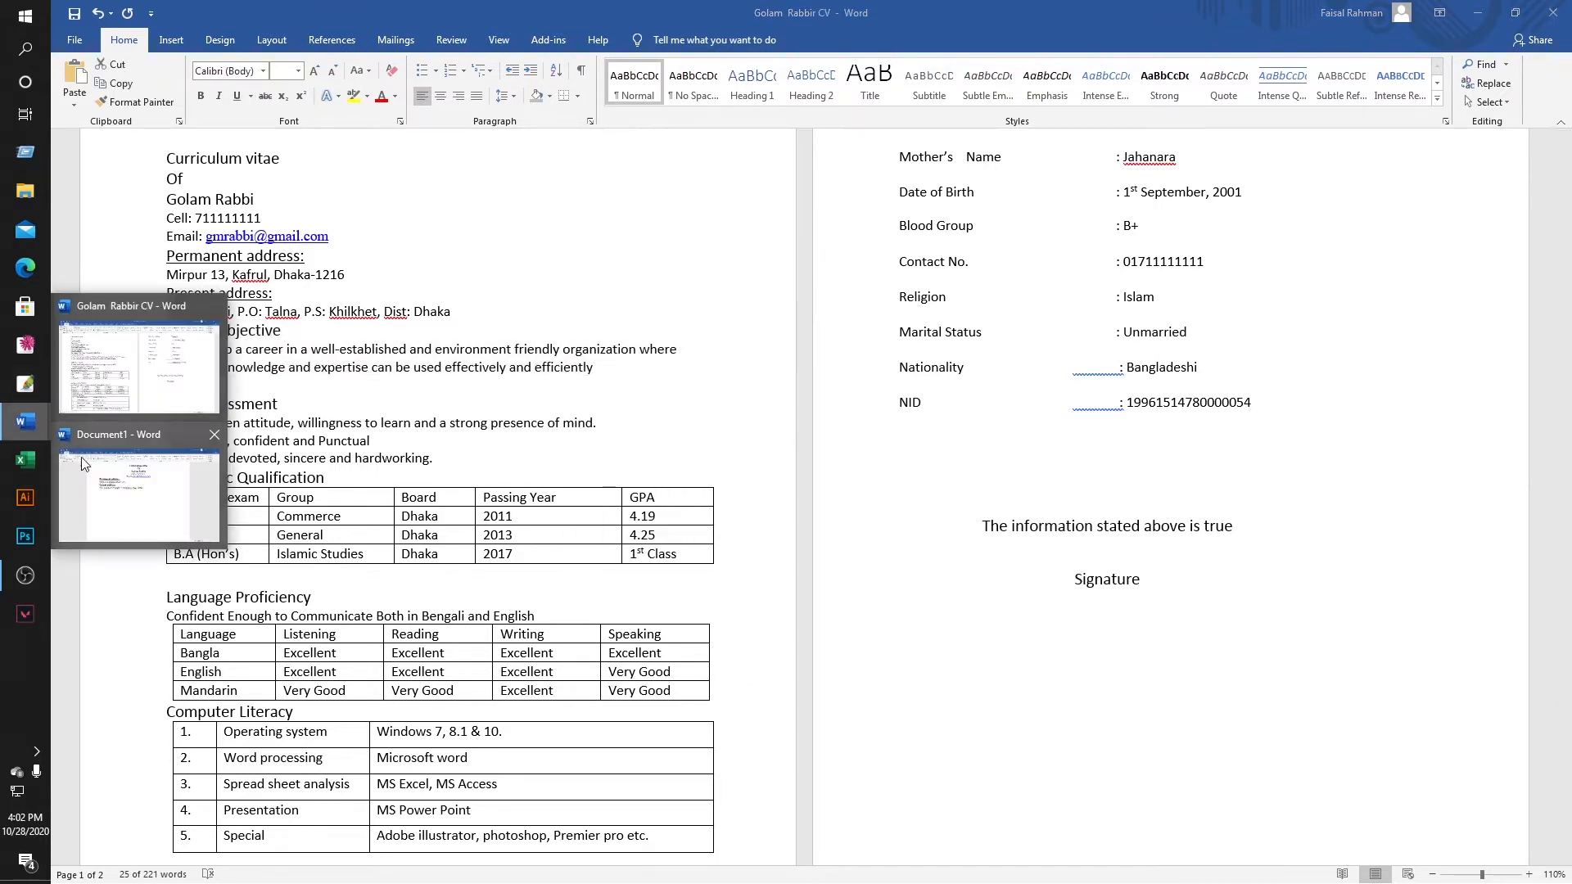
{"action": "left_click", "coordinate": [94, 483]}
{"action": "key", "text": "ctrl+v"}
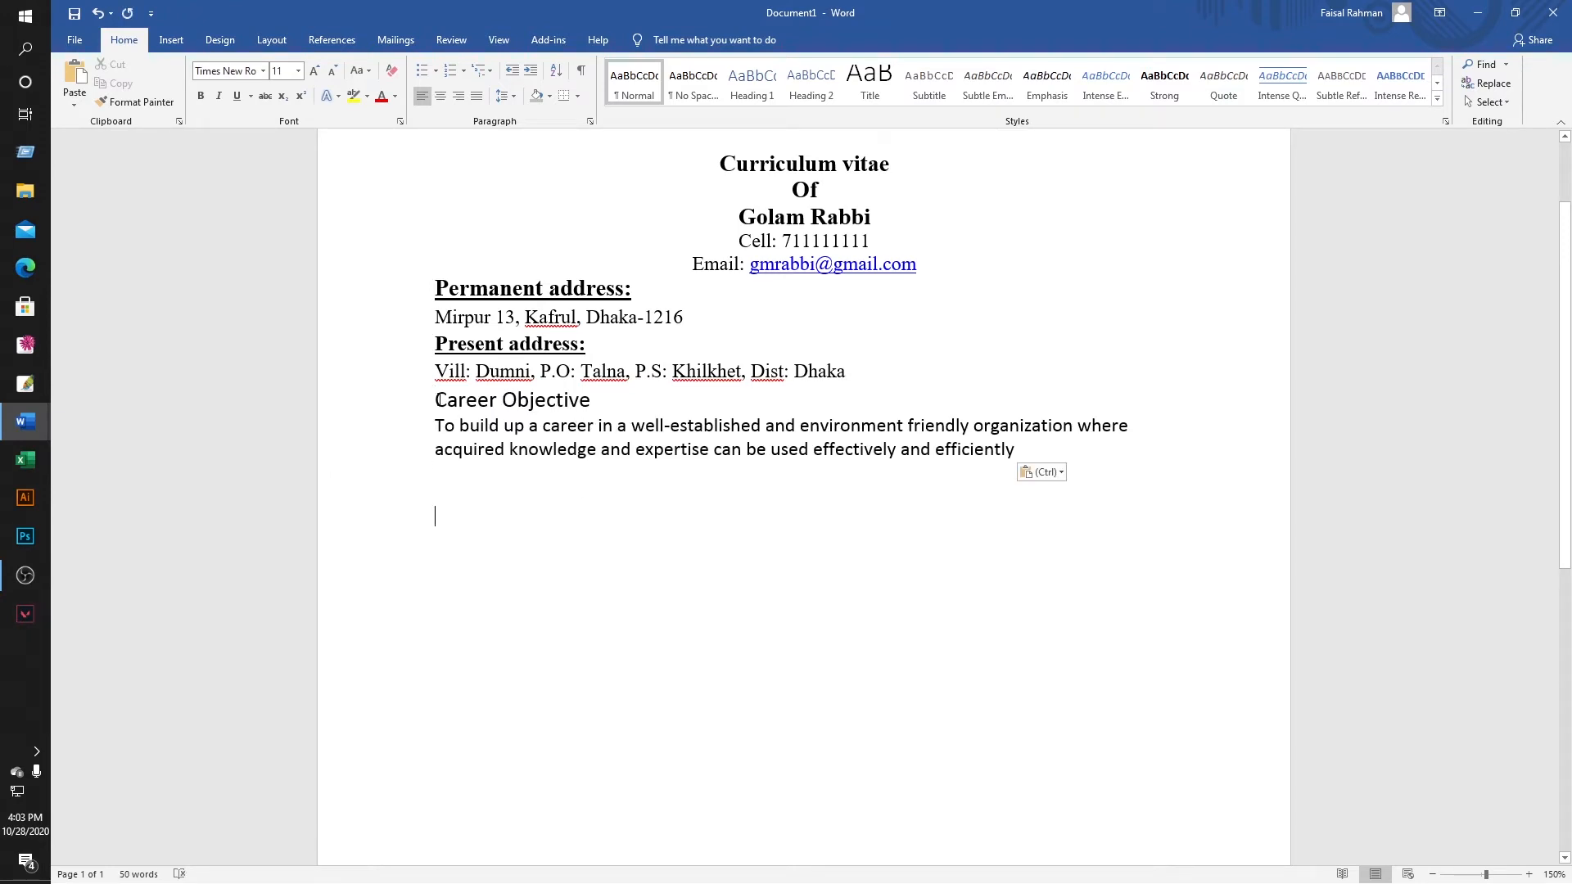
Set the Career Objective heading and paragraph in Times New Roman.
{"action": "left_click_drag", "start_coordinate": [436, 399], "coordinate": [575, 402]}
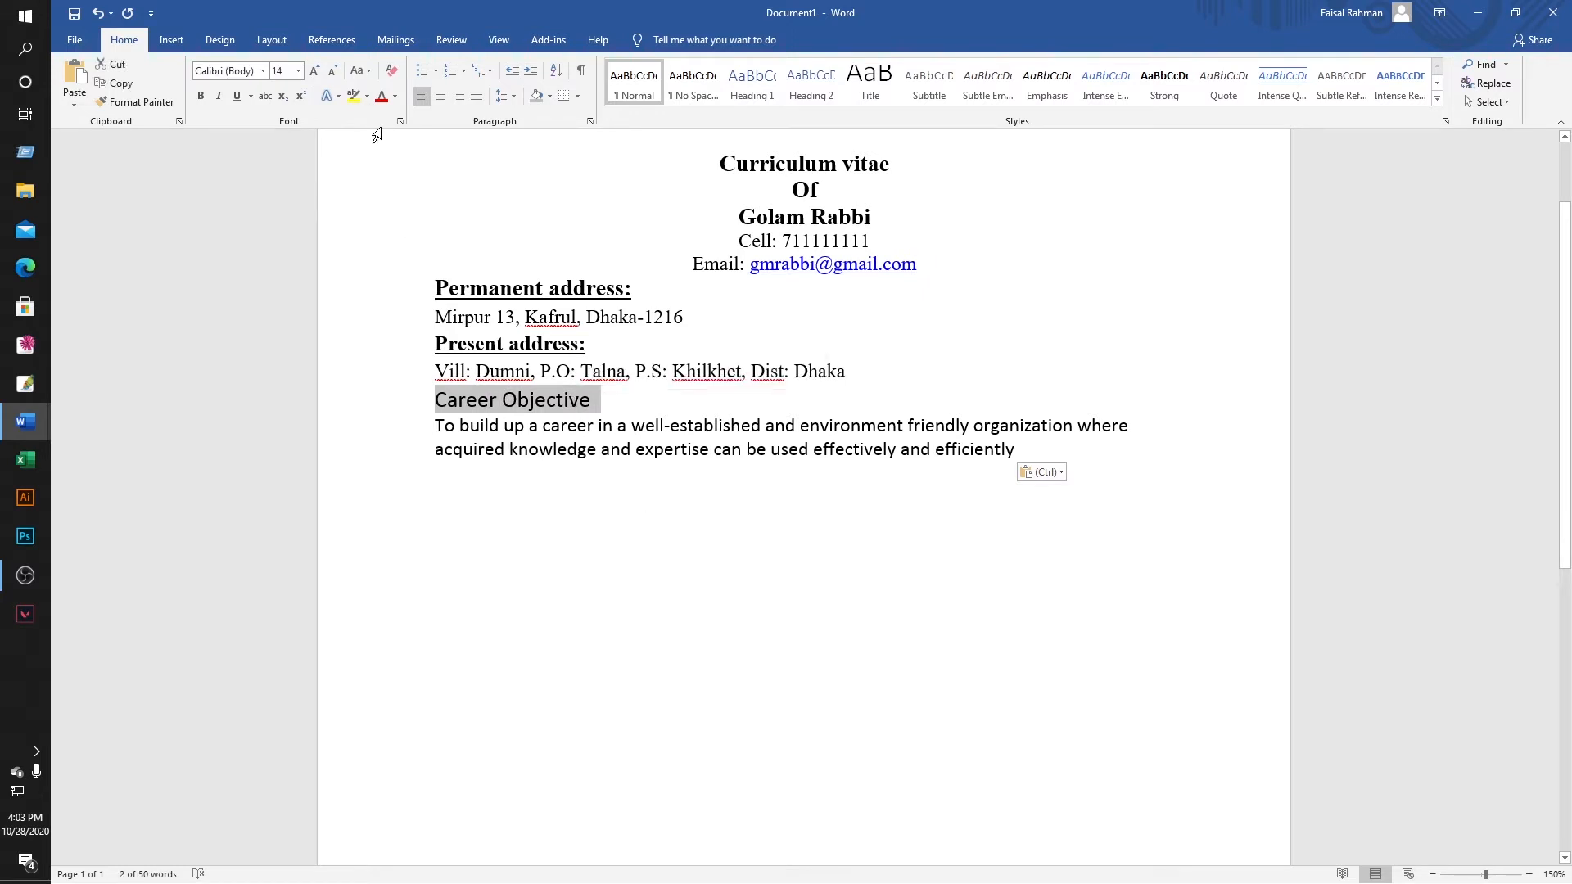
{"action": "left_click_drag", "start_coordinate": [435, 399], "coordinate": [439, 472]}
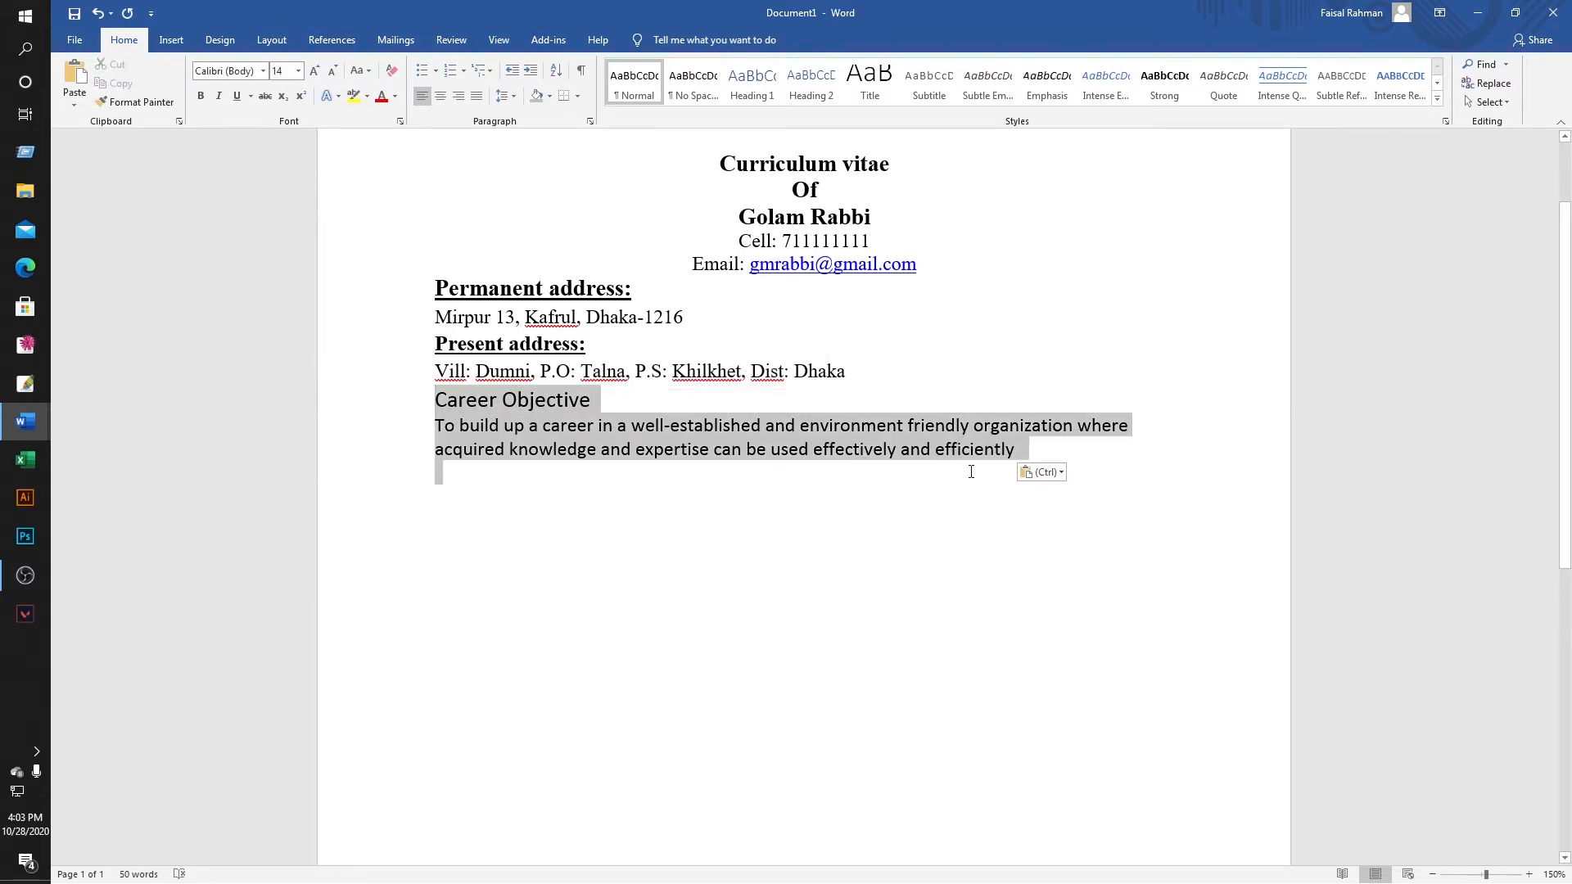
{"action": "left_click", "coordinate": [220, 70]}
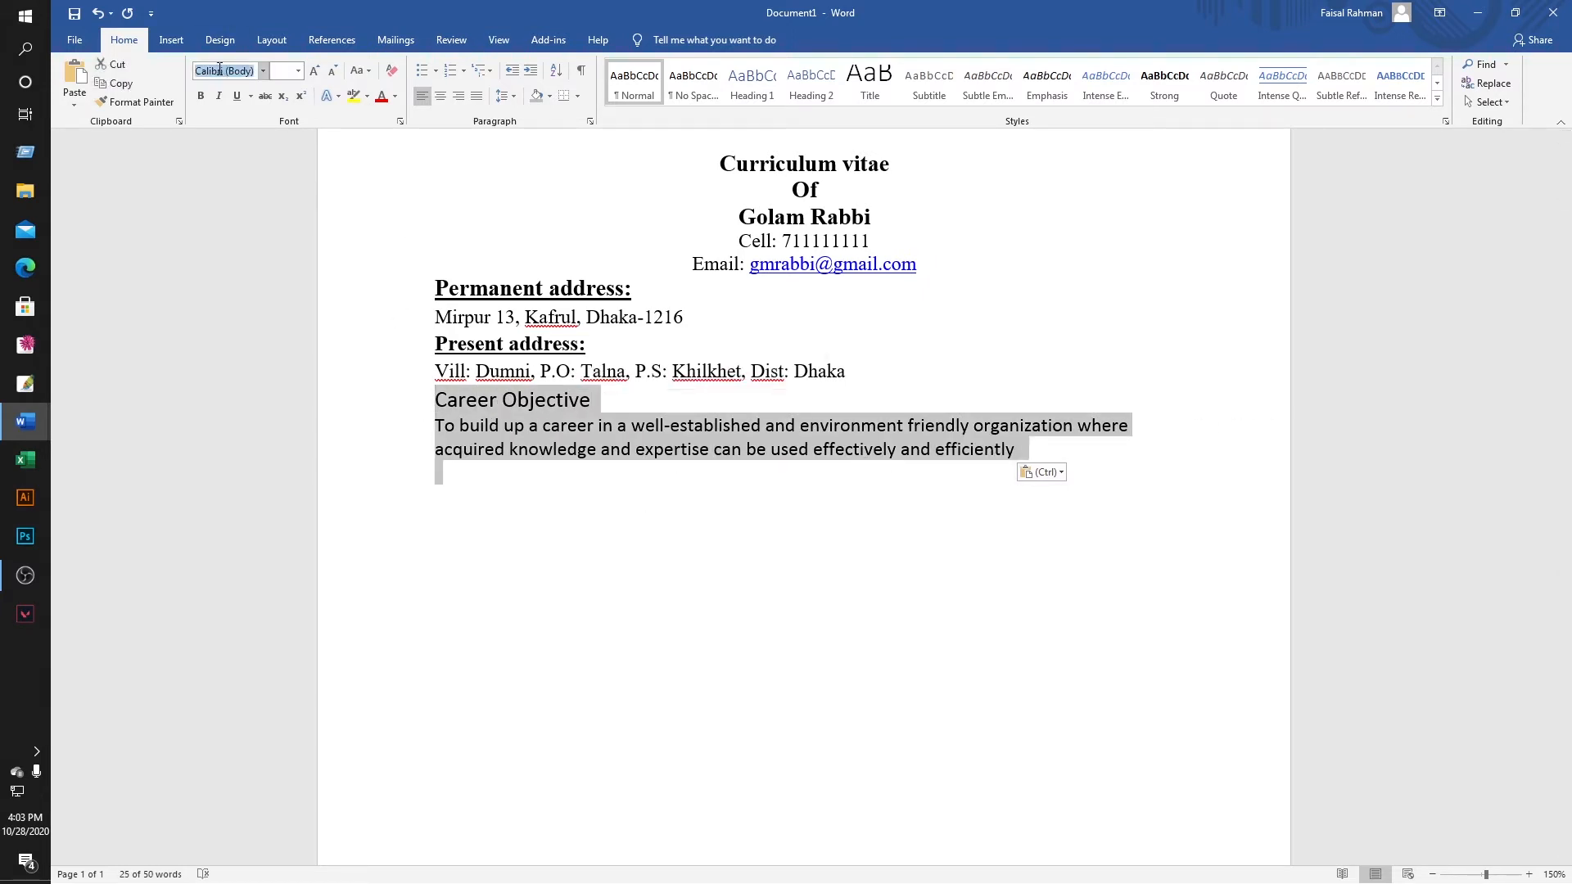
{"action": "type", "text": "Times New Roman"}
{"action": "key", "text": "Return"}
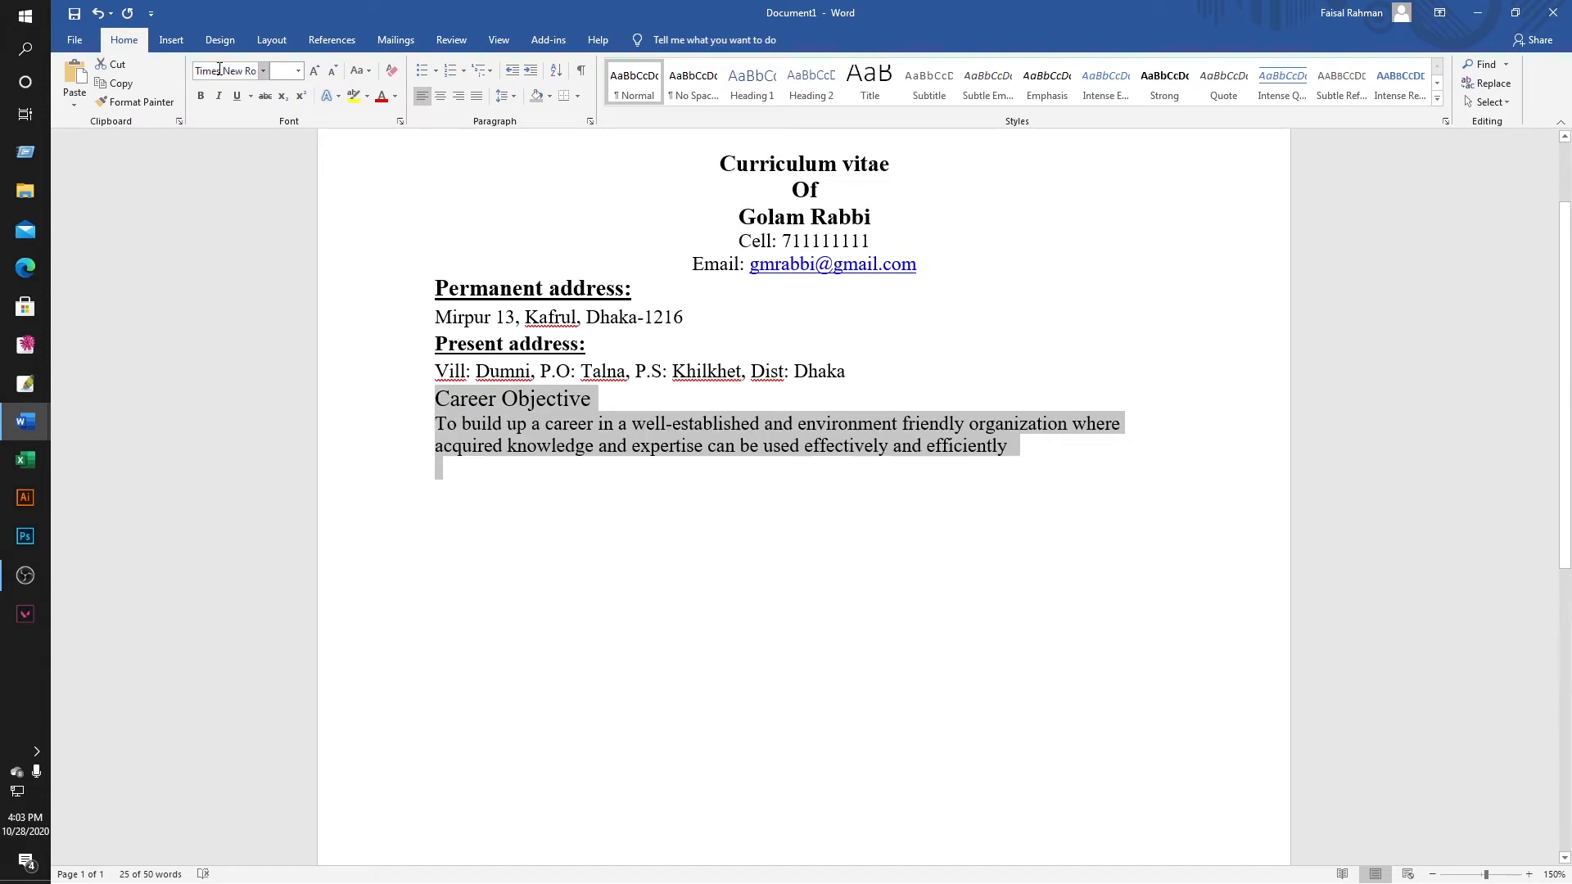
{"action": "left_click", "coordinate": [496, 489]}
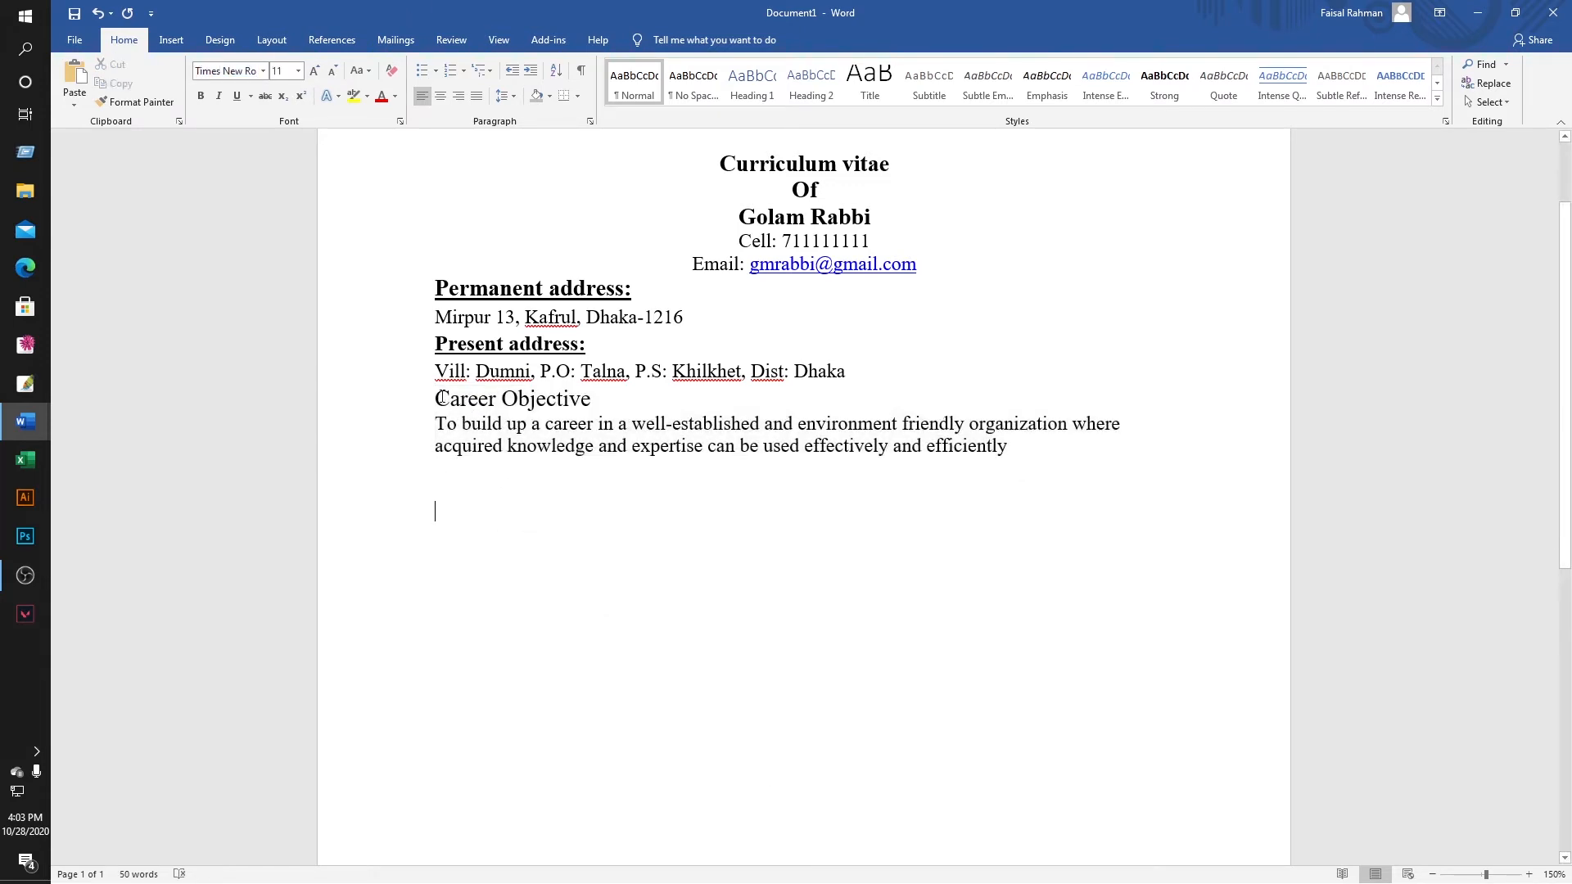
Make the Career Objective heading bold and centred.
{"action": "left_click_drag", "start_coordinate": [483, 412], "coordinate": [982, 481]}
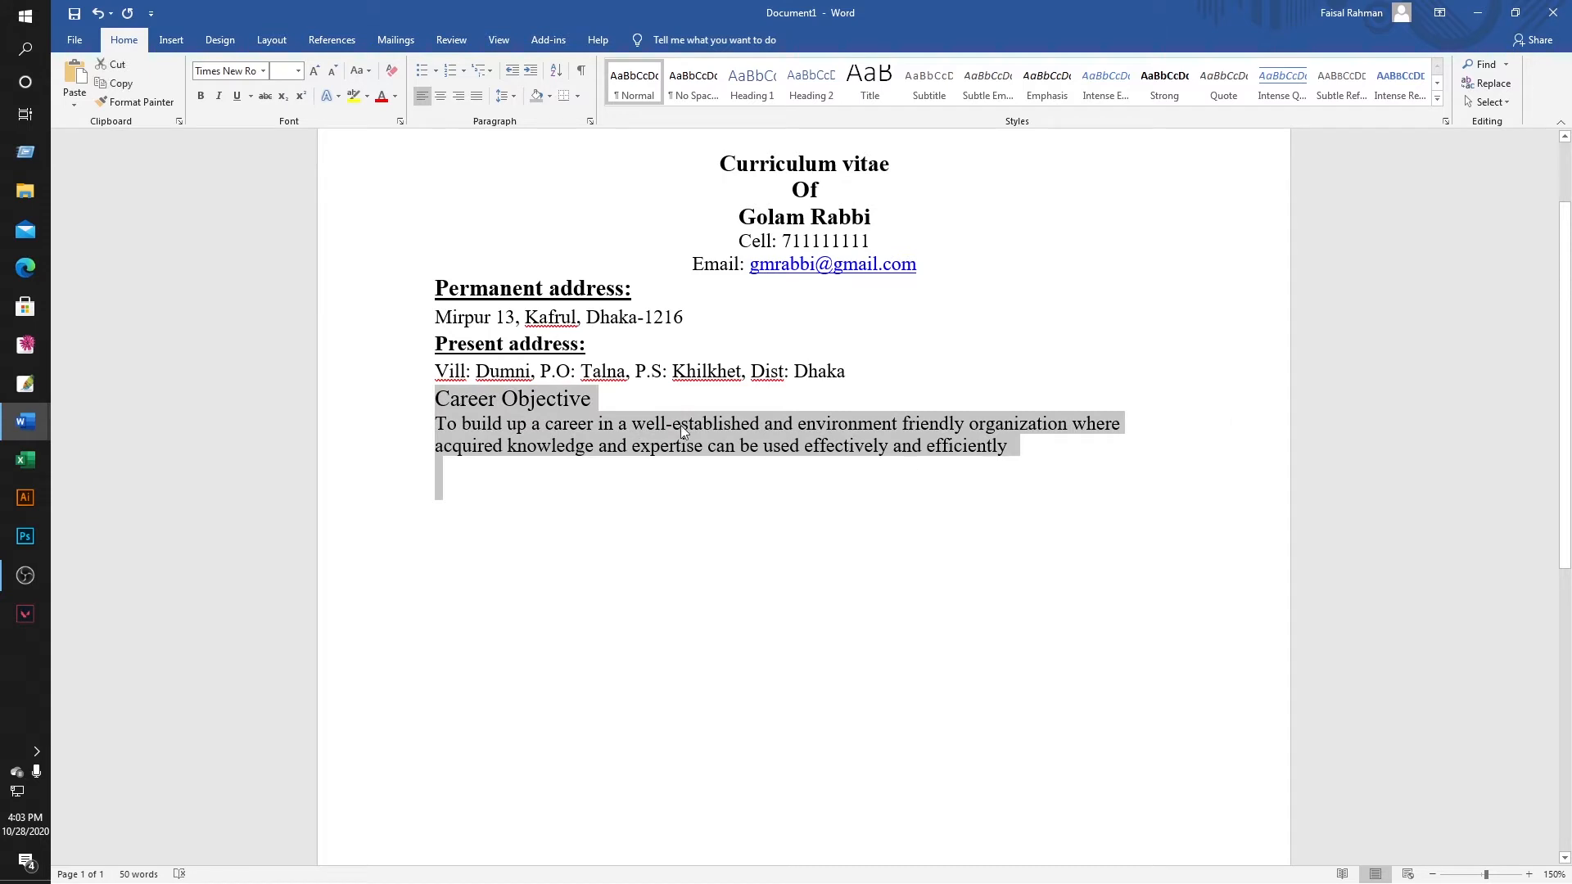
{"action": "left_click", "coordinate": [594, 401]}
{"action": "left_click_drag", "start_coordinate": [441, 400], "coordinate": [576, 395]}
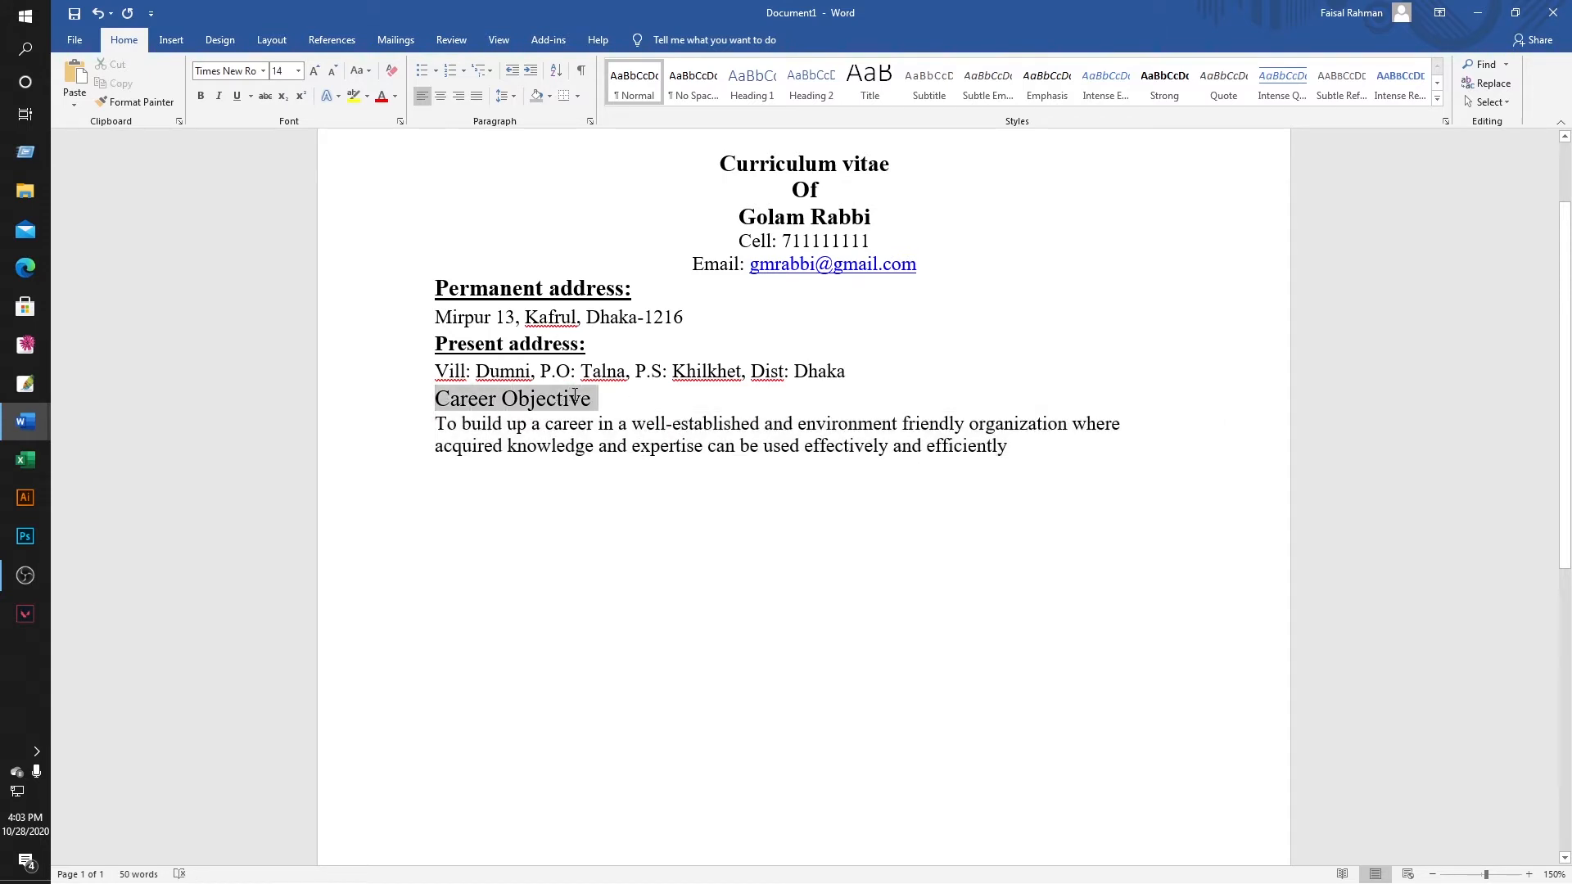
{"action": "left_click", "coordinate": [201, 96]}
{"action": "left_click", "coordinate": [440, 97]}
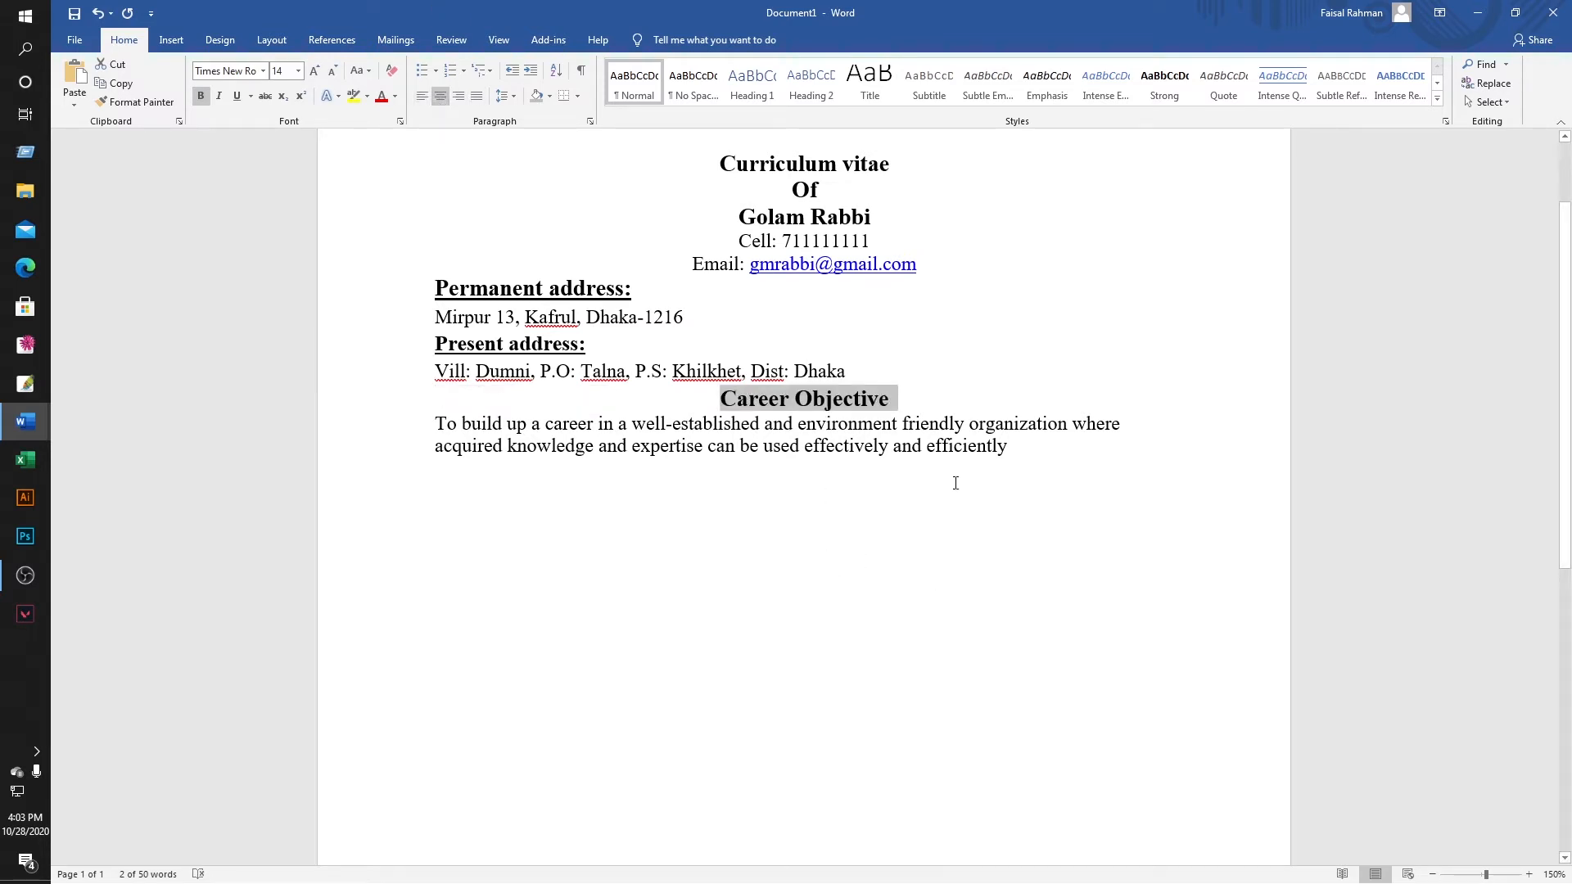
{"action": "left_click", "coordinate": [969, 423]}
Shade the Career Objective heading grey and add a full stop after 'efficiently'.
{"action": "left_click_drag", "start_coordinate": [717, 398], "coordinate": [899, 399]}
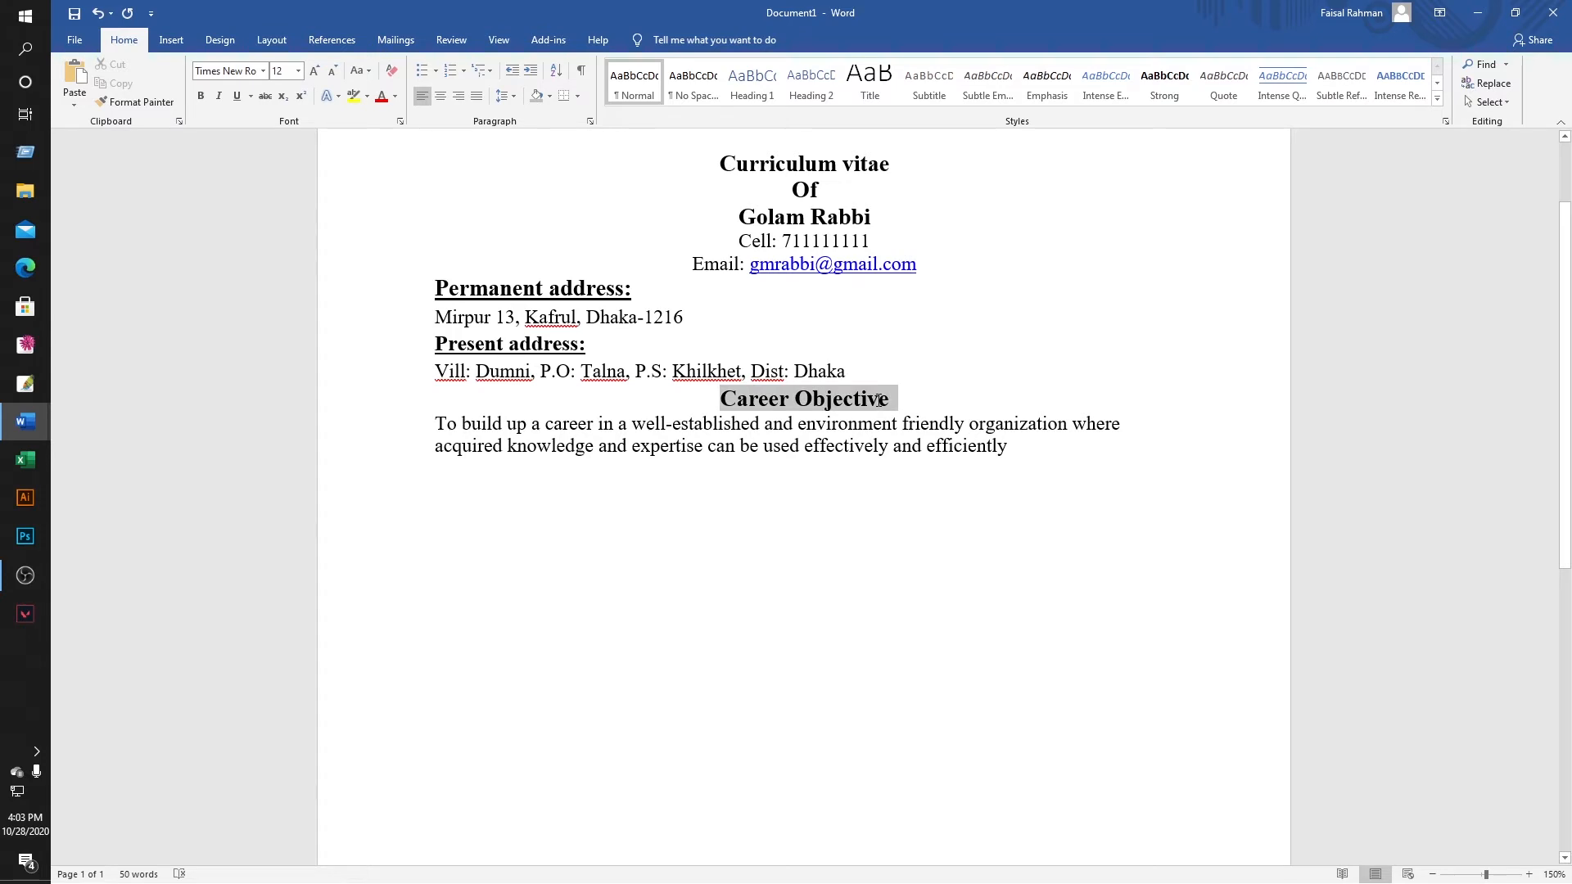
{"action": "left_click", "coordinate": [550, 95]}
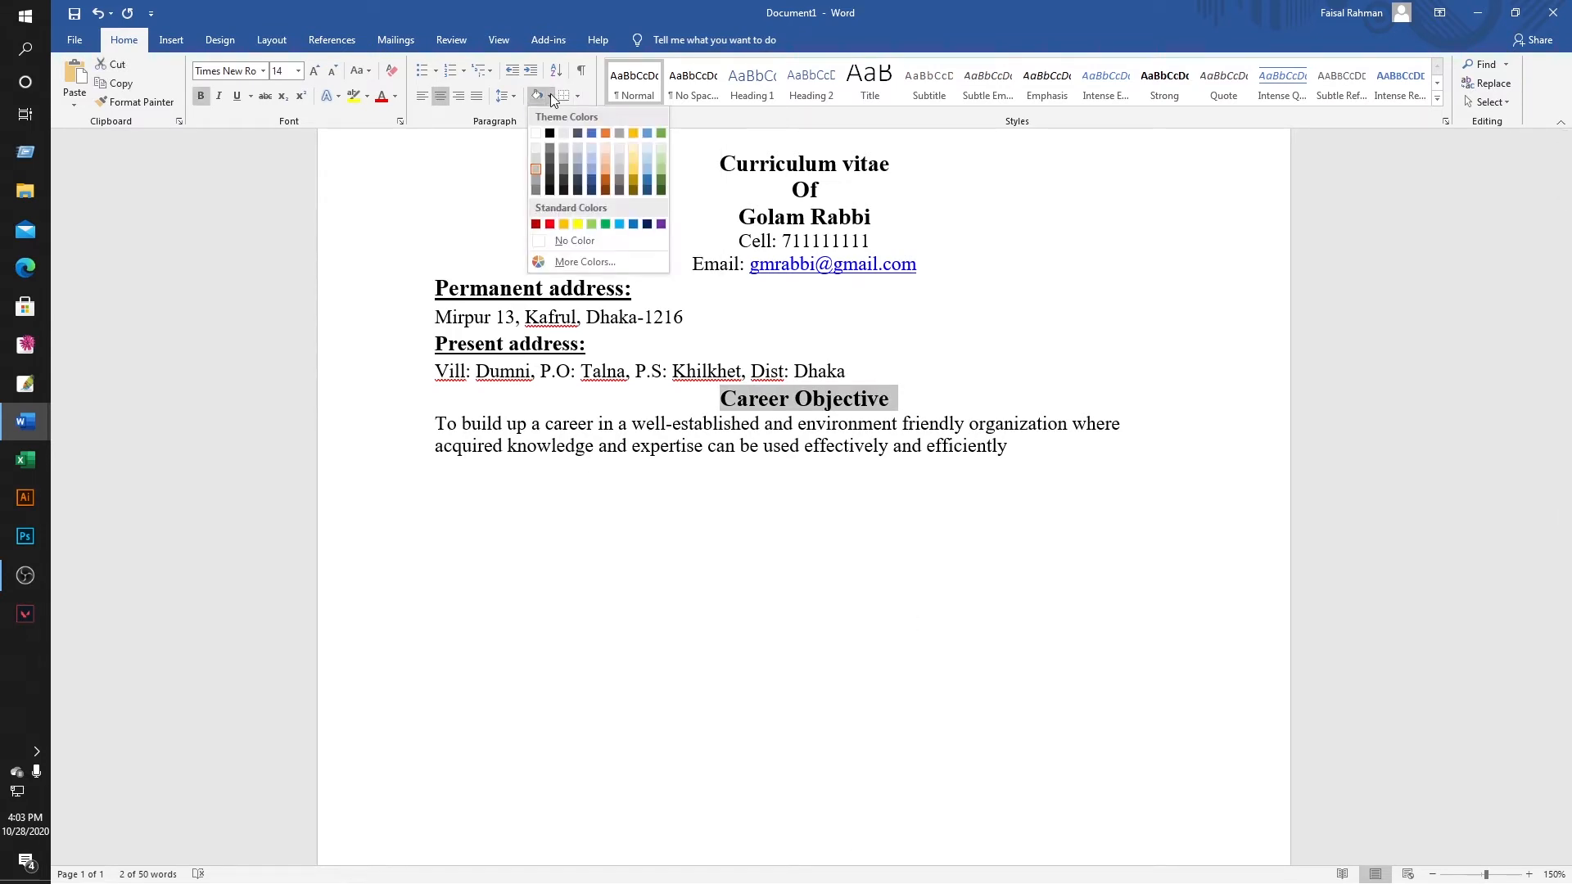
{"action": "left_click", "coordinate": [539, 166]}
{"action": "left_click", "coordinate": [1025, 449]}
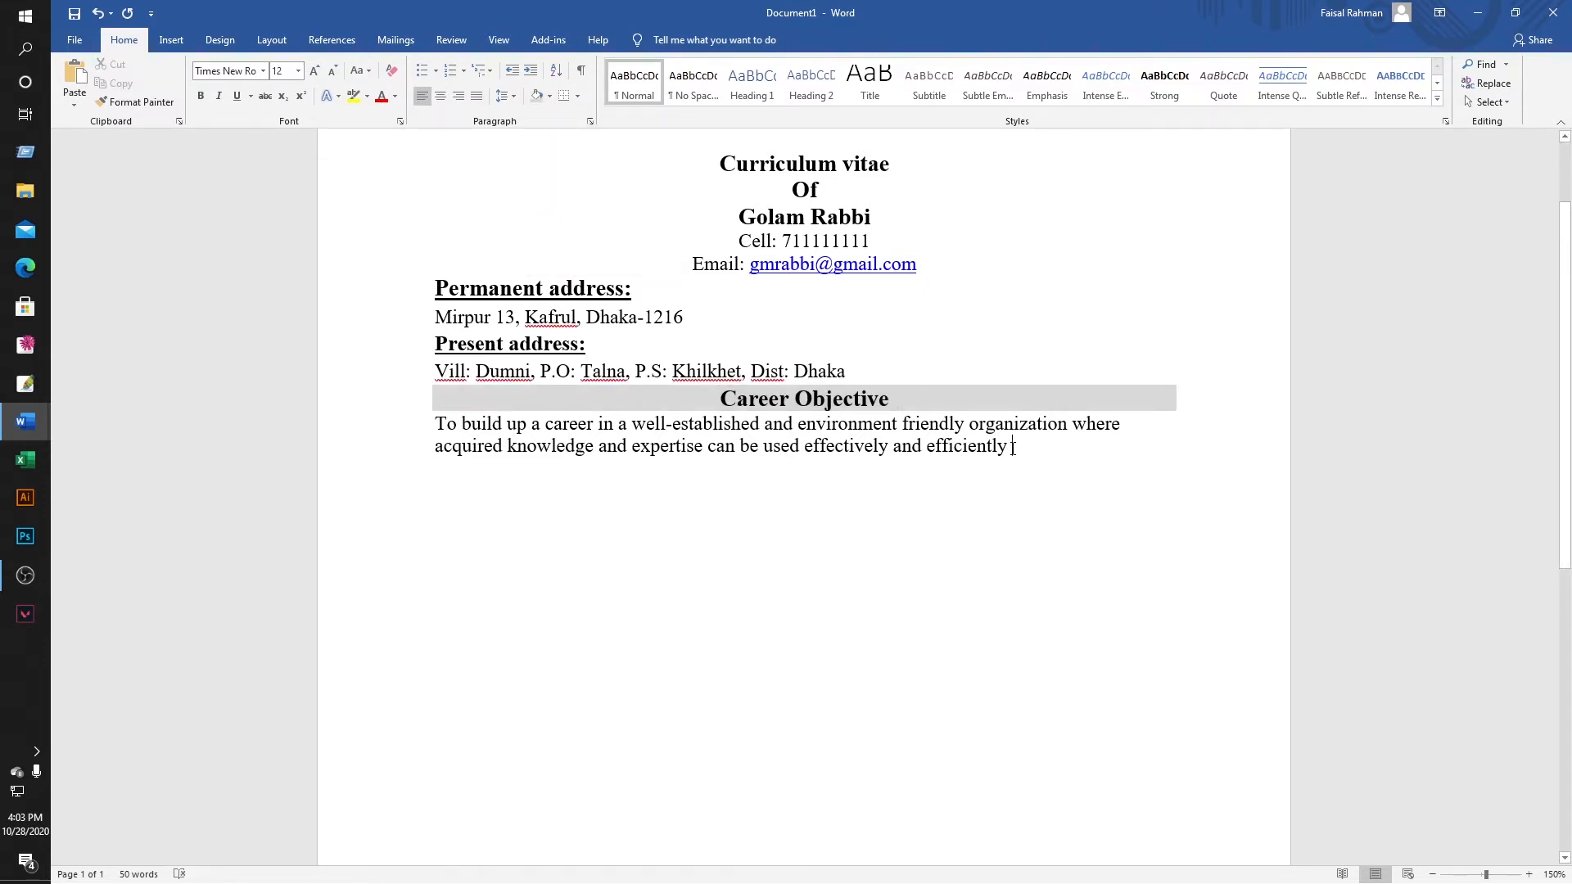
{"action": "type", "text": "."}
{"action": "left_click", "coordinate": [1044, 488]}
Copy the Self-Assessment heading and its three lines, through 'hardworking', in the finished CV.
{"action": "mouse_move", "coordinate": [46, 418]}
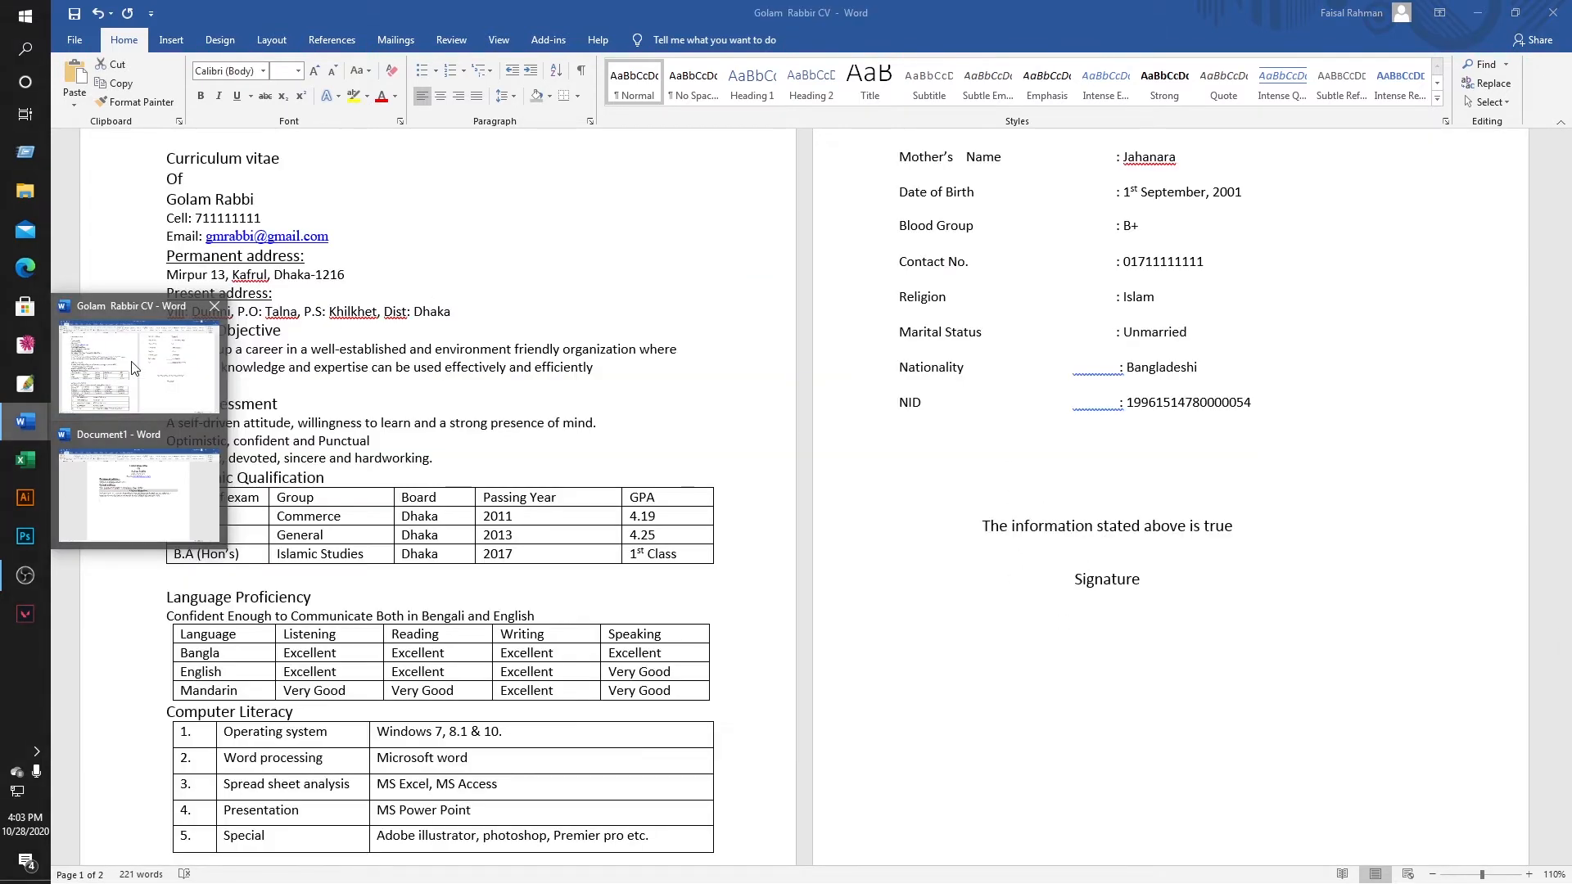
{"action": "left_click", "coordinate": [131, 369]}
{"action": "left_click", "coordinate": [452, 257]}
{"action": "scroll", "coordinate": [463, 286], "scroll_direction": "down", "scroll_amount": 2}
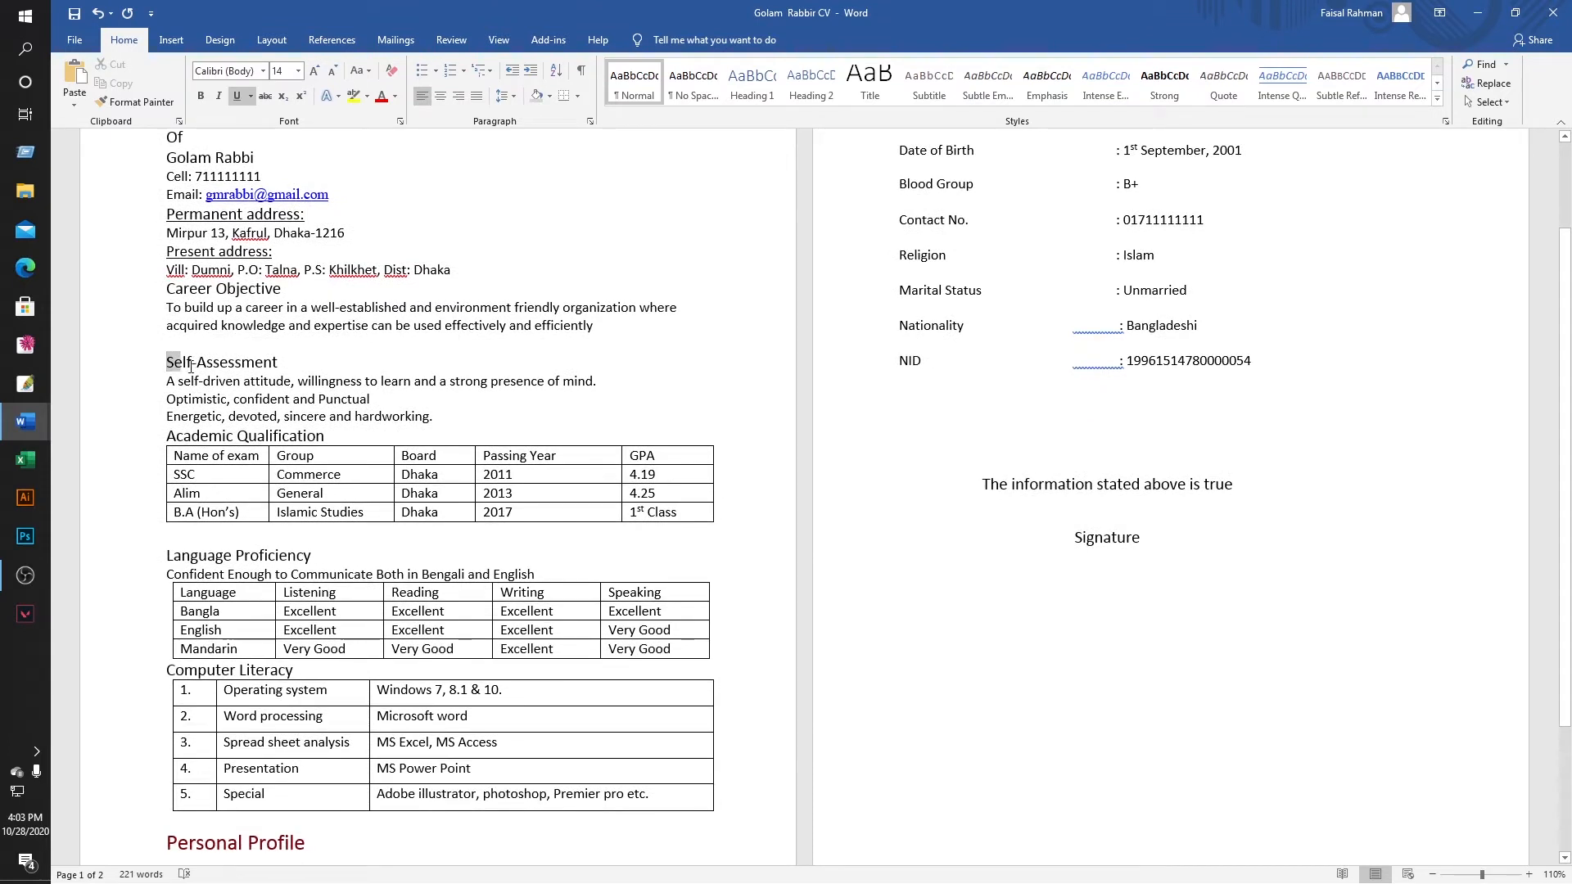
{"action": "left_click", "coordinate": [164, 362]}
{"action": "left_click", "coordinate": [411, 421], "text": "shift"}
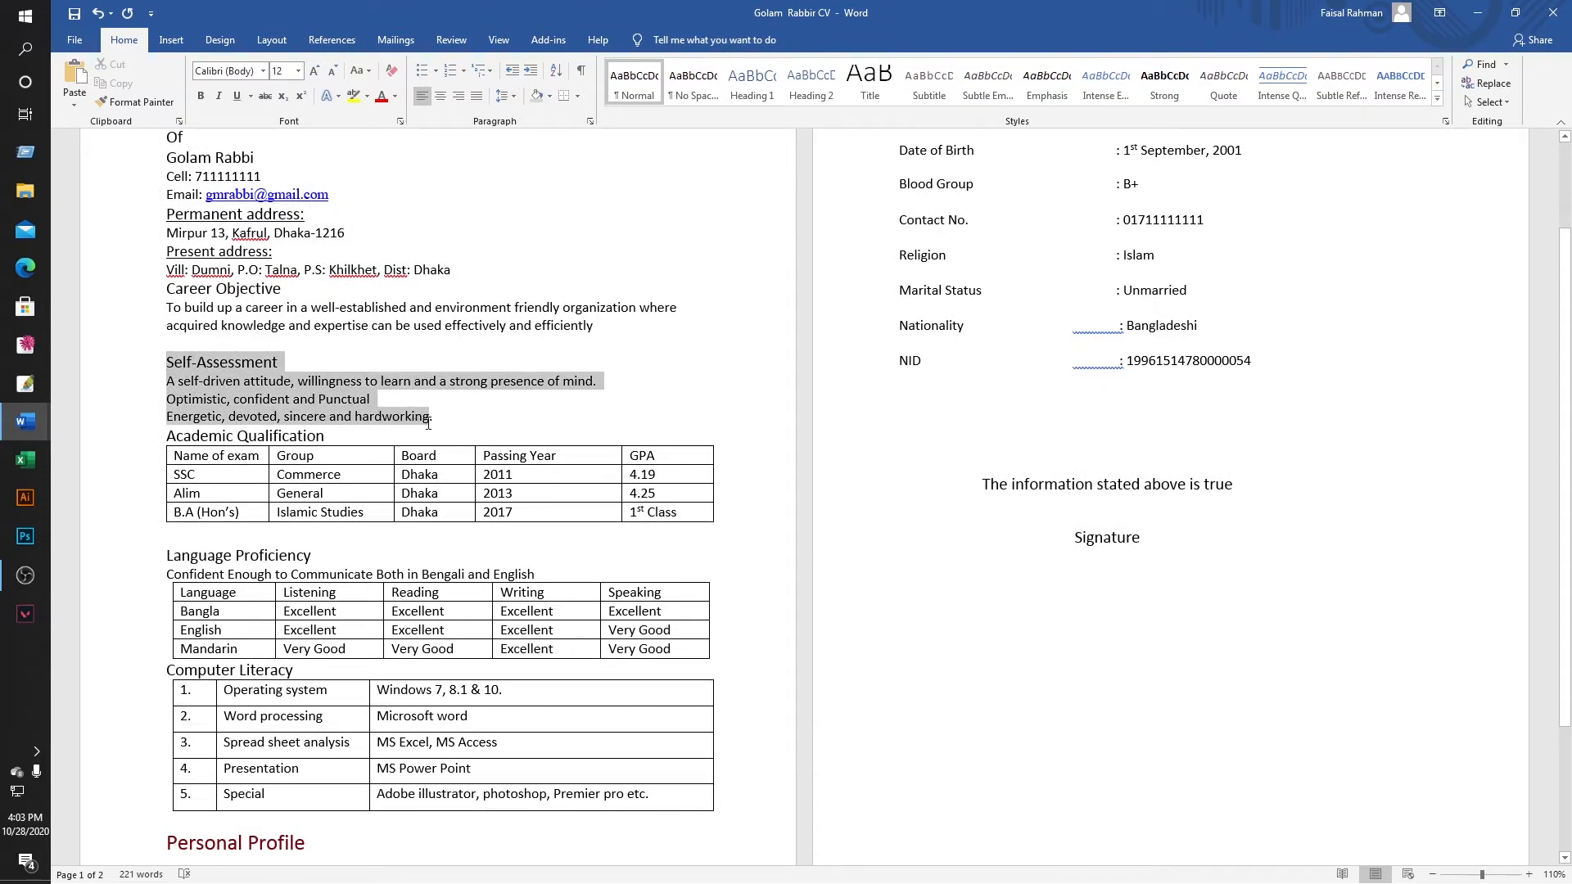
{"action": "left_click_drag", "start_coordinate": [428, 424], "coordinate": [440, 420]}
{"action": "right_click", "coordinate": [419, 420]}
{"action": "left_click", "coordinate": [447, 451]}
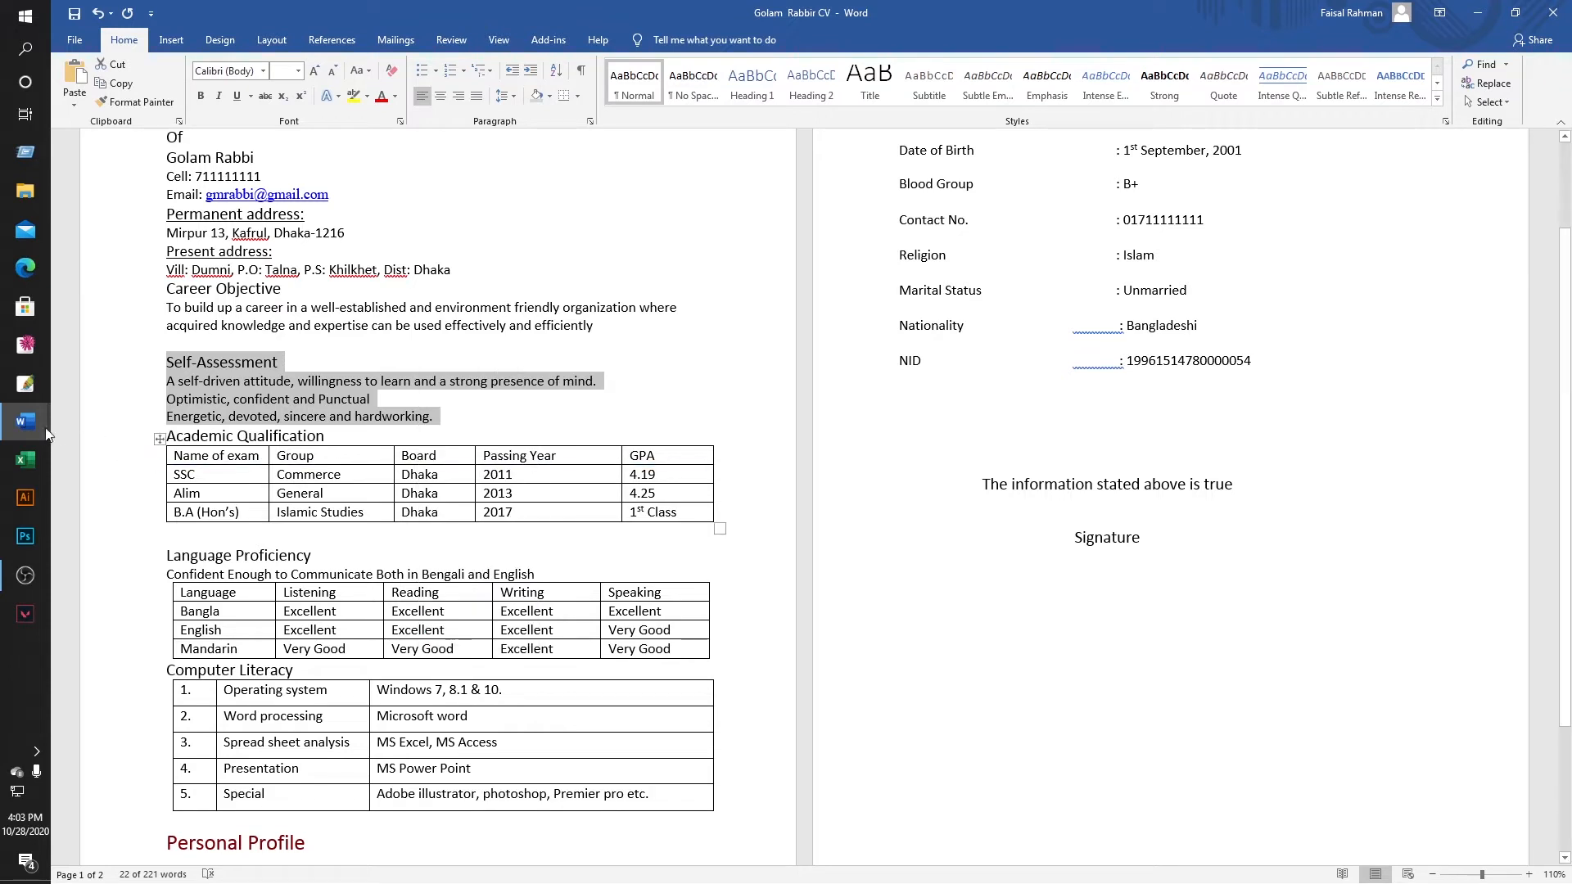
Paste the Self-Assessment section into Document1 below the Career Objective paragraph.
{"action": "mouse_move", "coordinate": [47, 433]}
{"action": "left_click", "coordinate": [90, 467]}
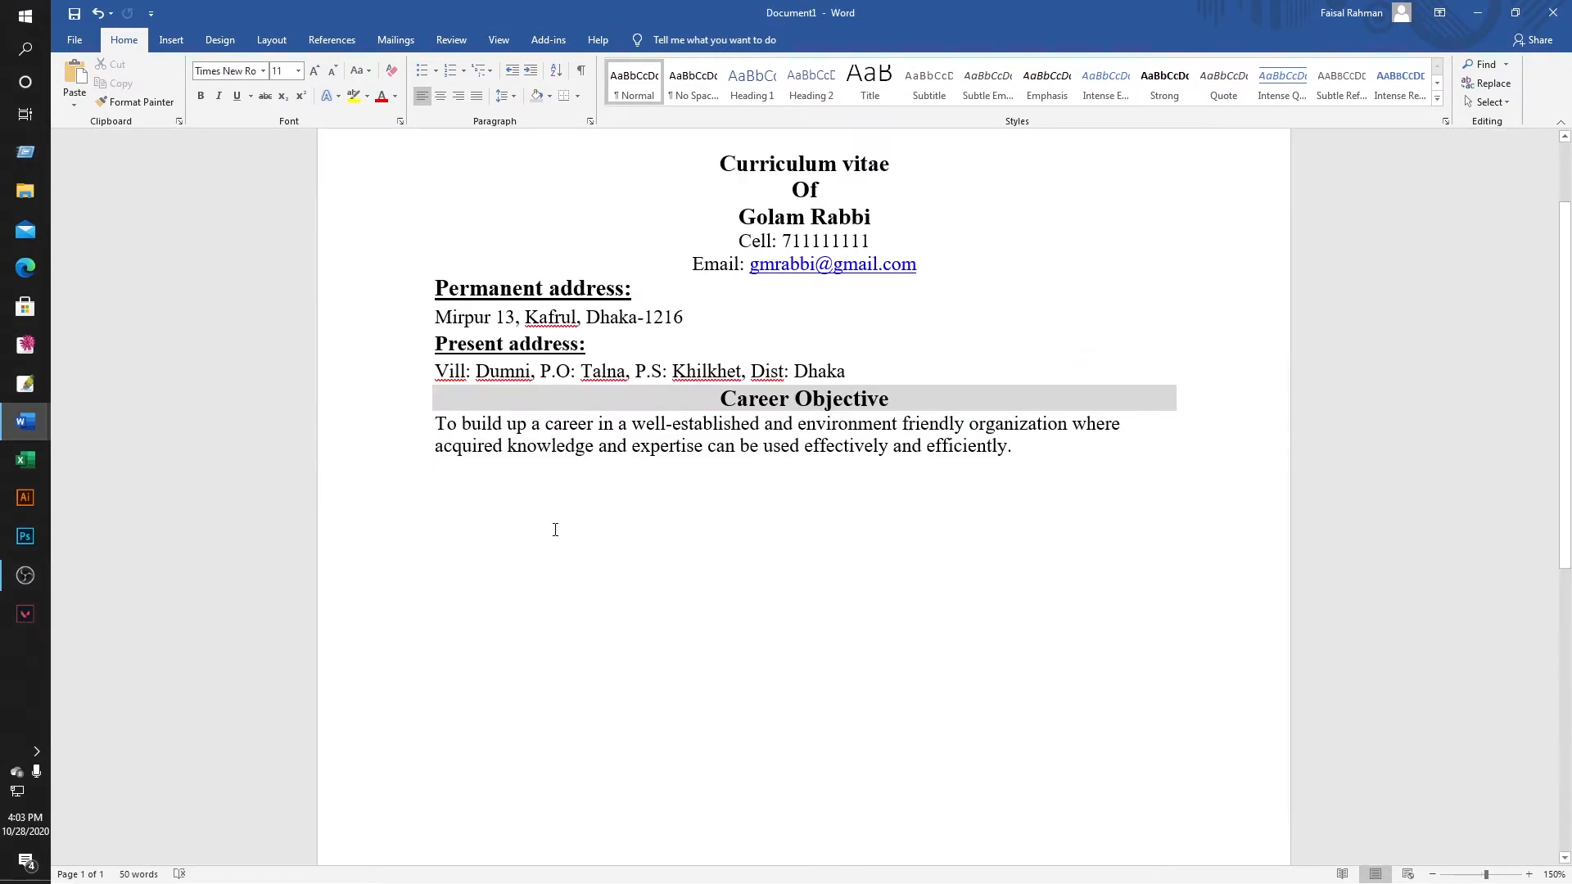
{"action": "key", "text": "ctrl+v"}
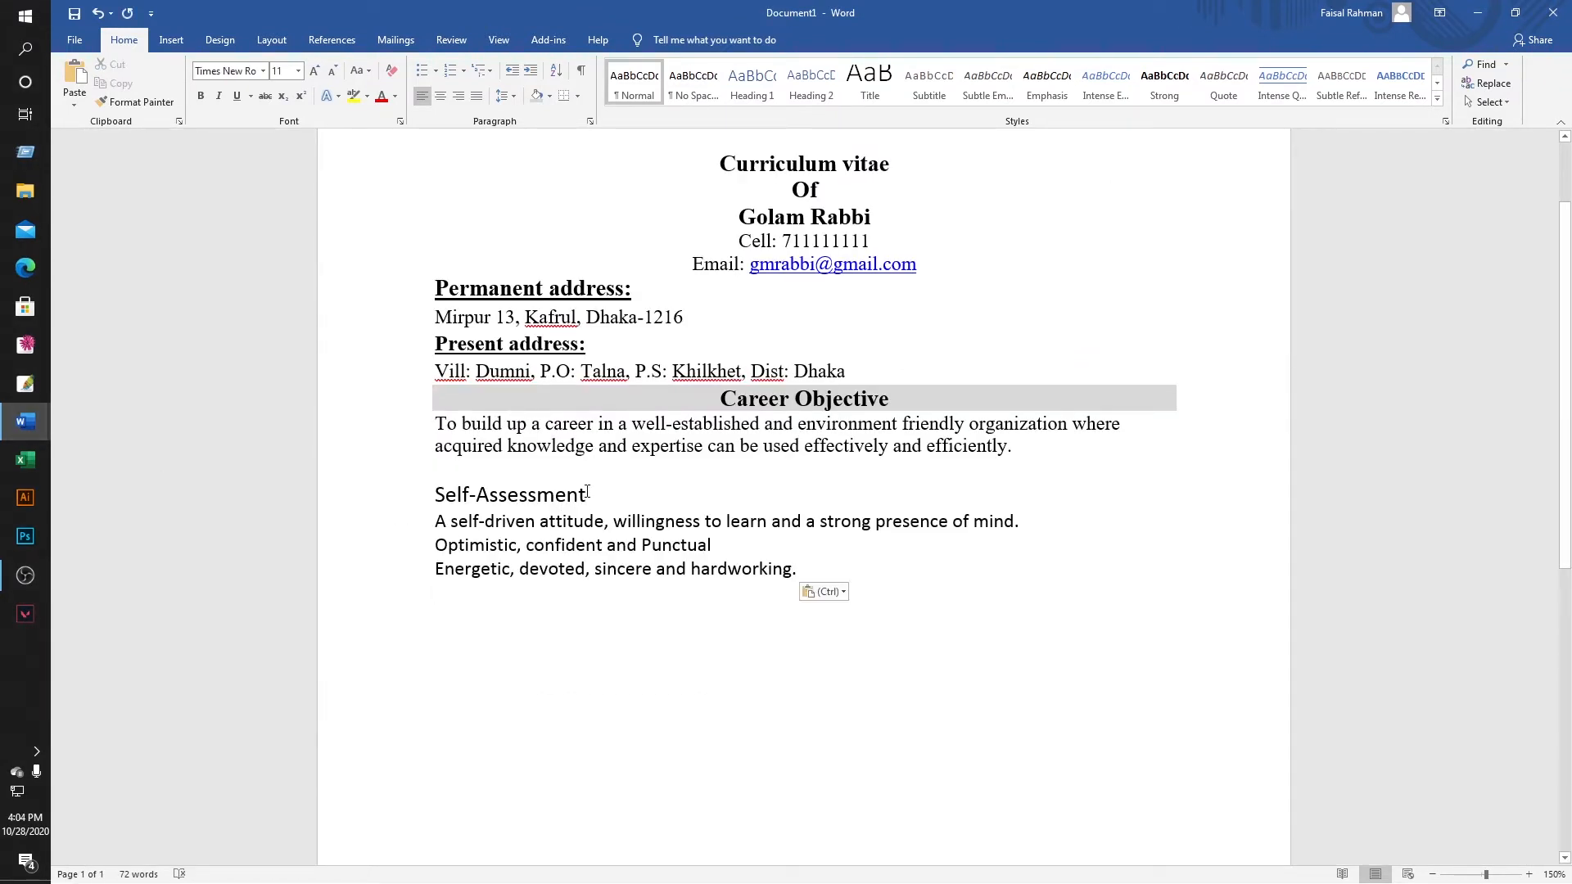
{"action": "left_click", "coordinate": [587, 492]}
{"action": "scroll", "coordinate": [614, 494], "scroll_direction": "down", "scroll_amount": 1}
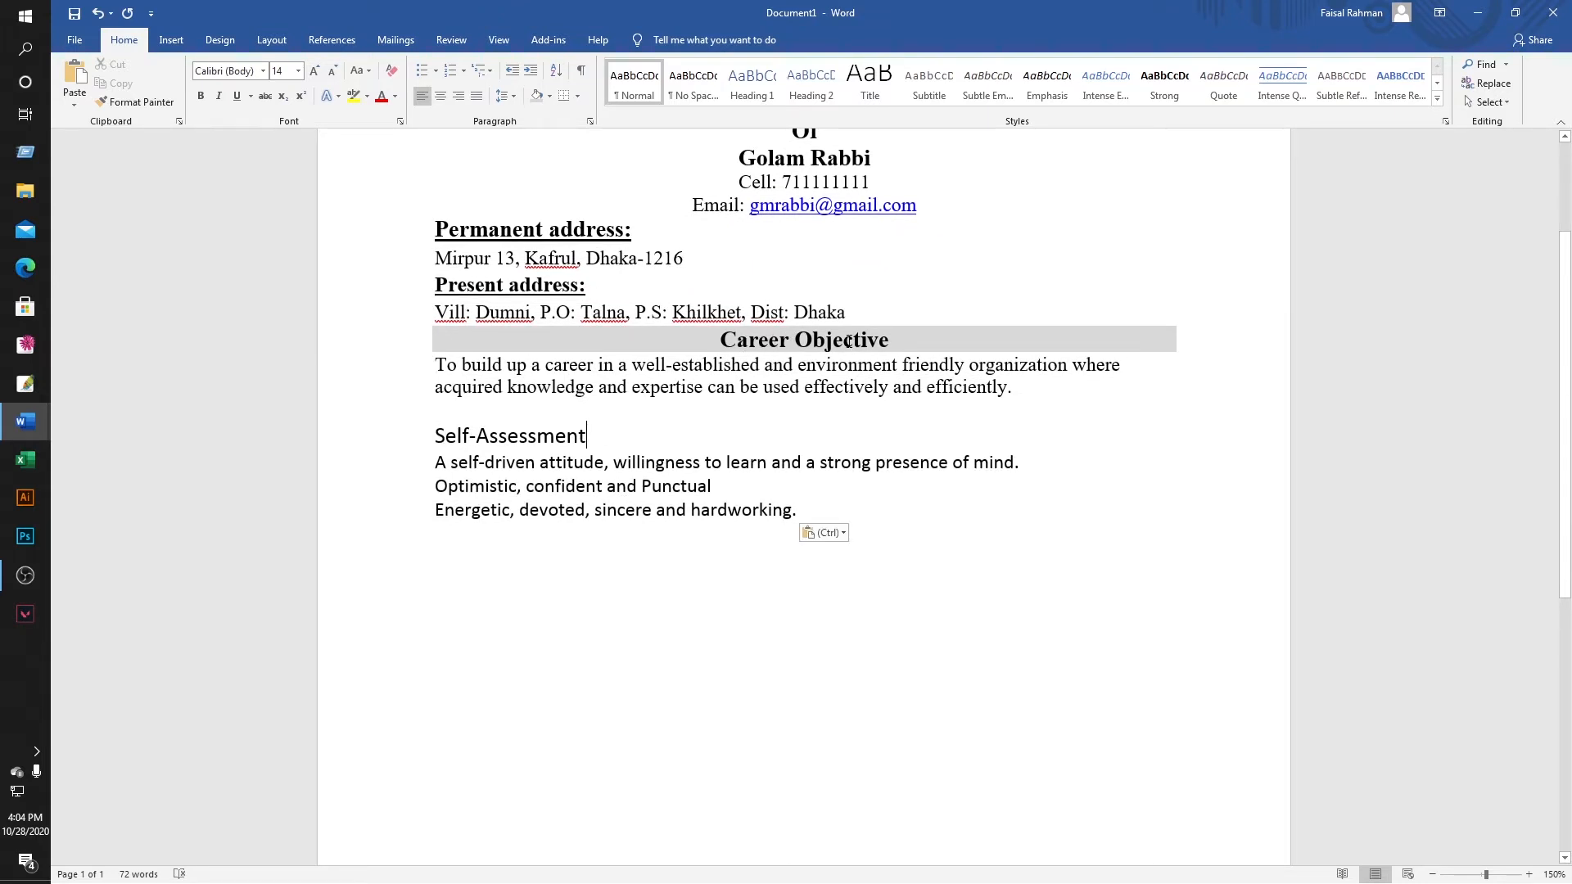
Set the whole Self-Assessment section in Times New Roman.
{"action": "left_click_drag", "start_coordinate": [437, 433], "coordinate": [708, 503]}
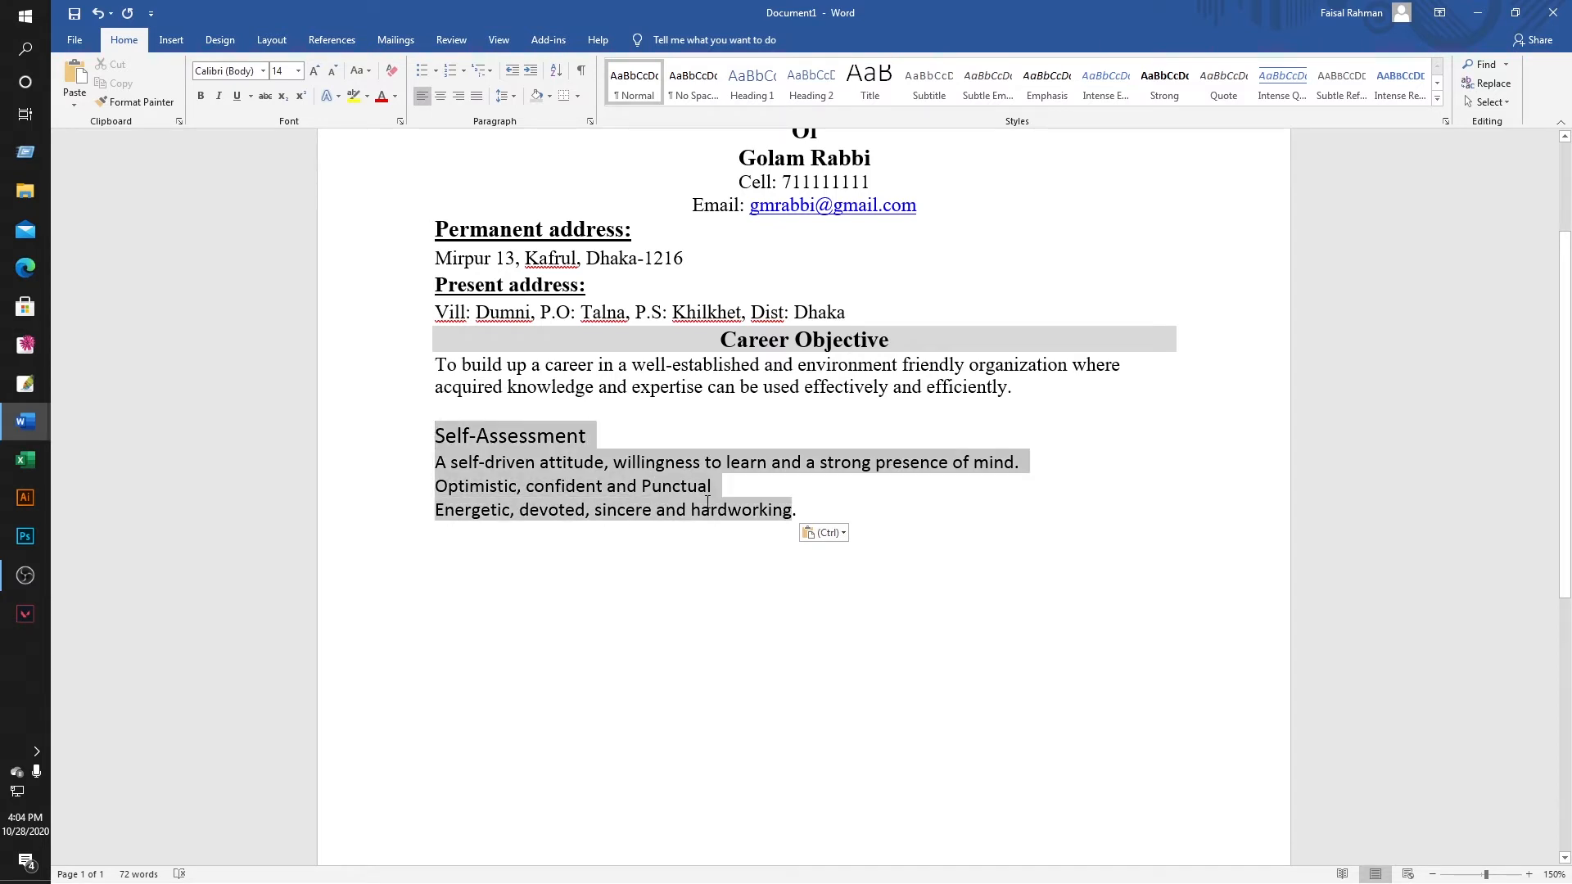
{"action": "left_click", "coordinate": [237, 70]}
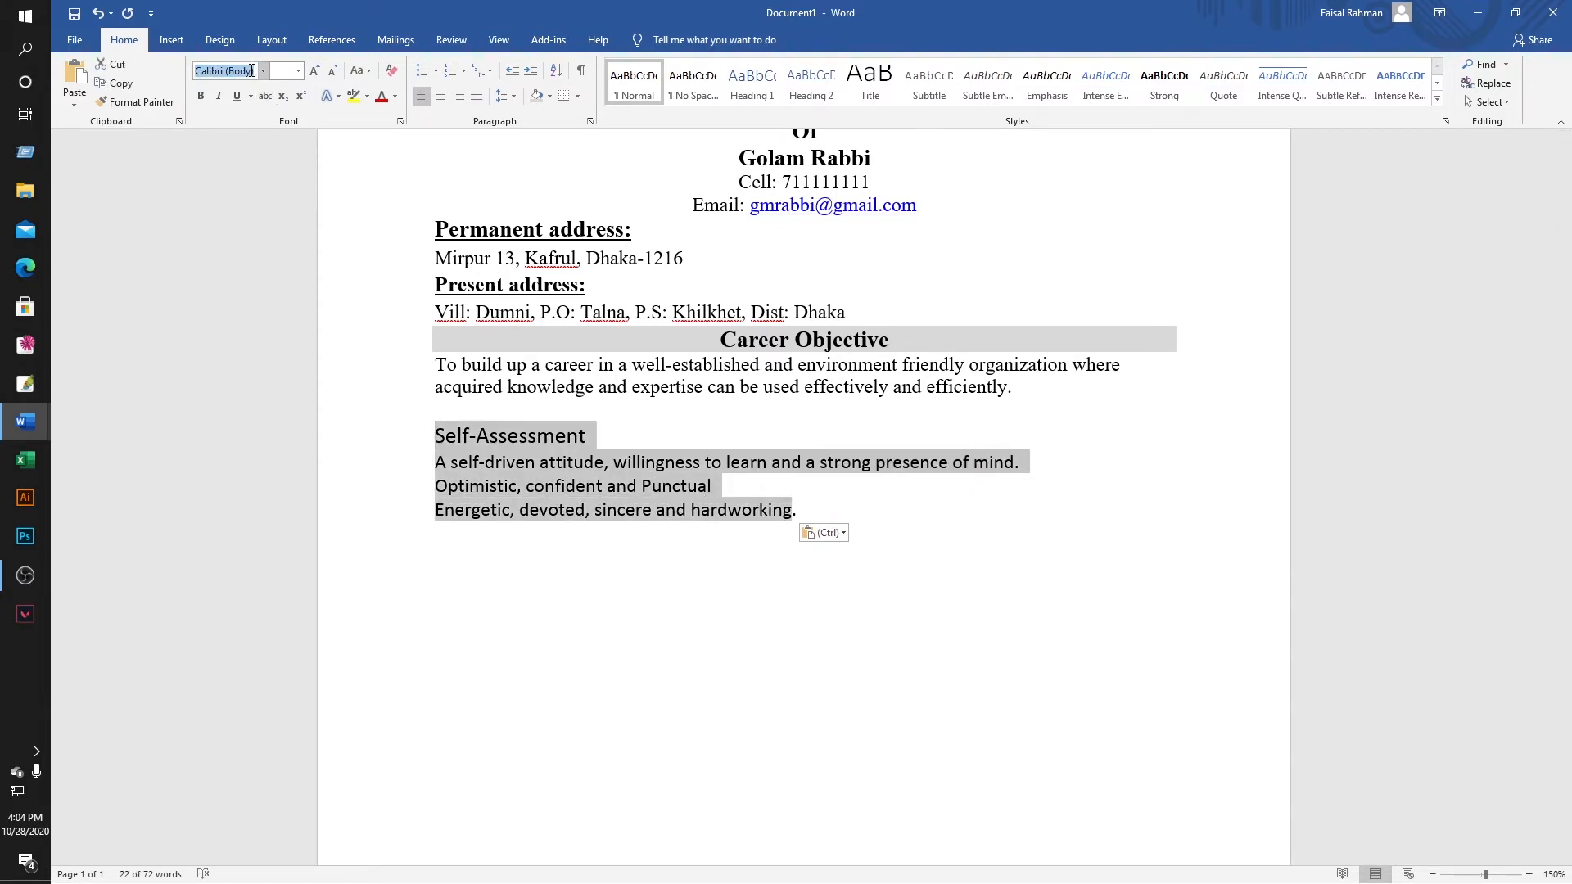
{"action": "type", "text": "Times"}
{"action": "key", "text": "Return"}
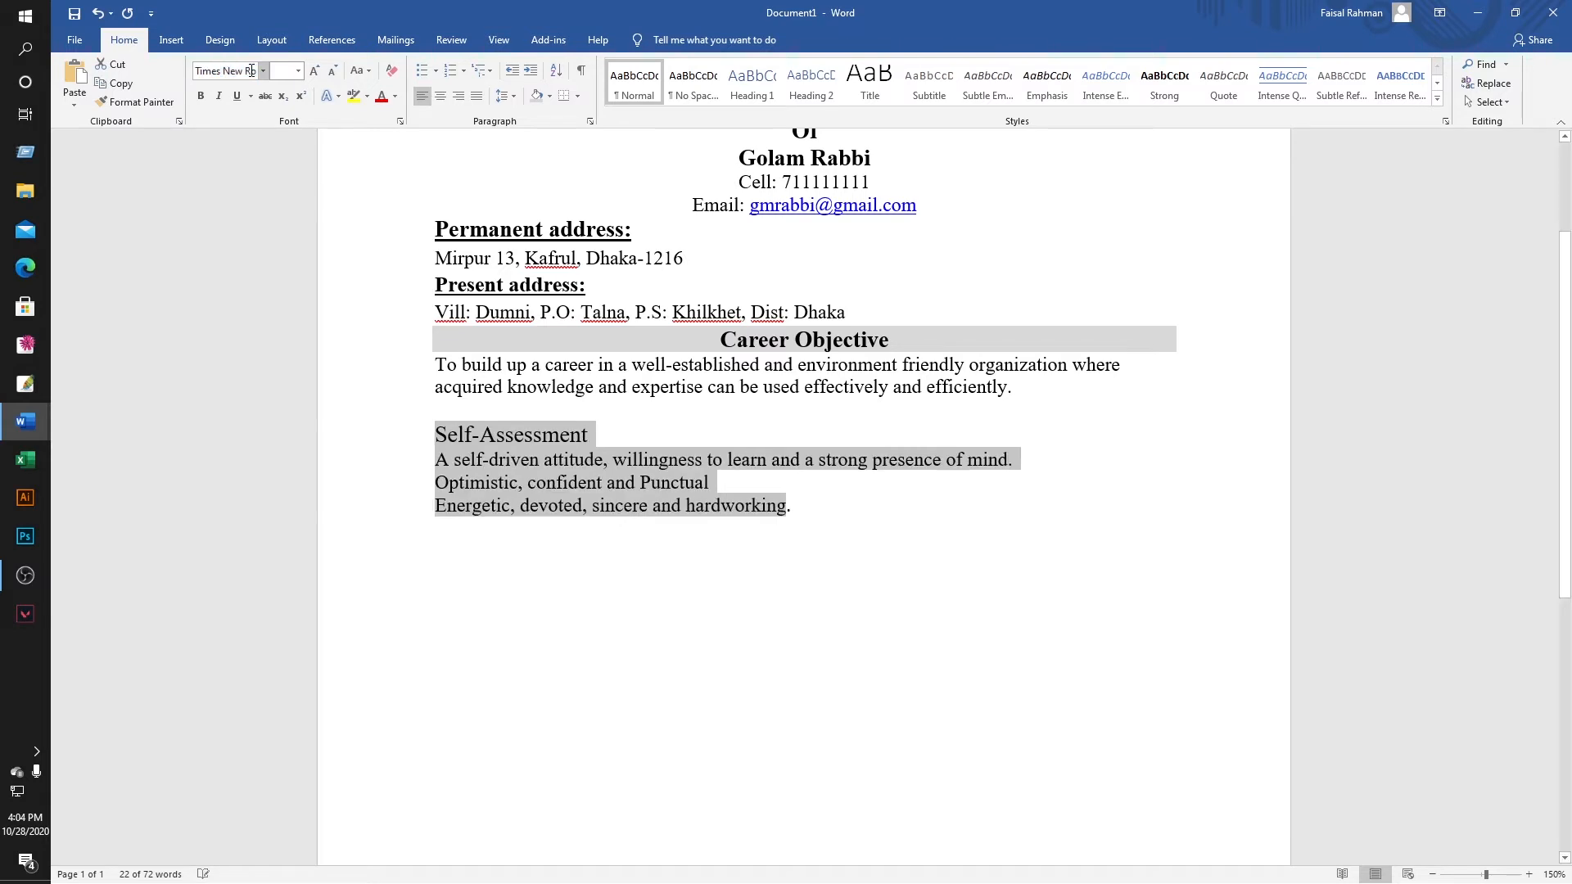
{"action": "left_click", "coordinate": [433, 542]}
Make the Self-Assessment heading centred, bold and grey-shaded.
{"action": "left_click_drag", "start_coordinate": [434, 426], "coordinate": [595, 435]}
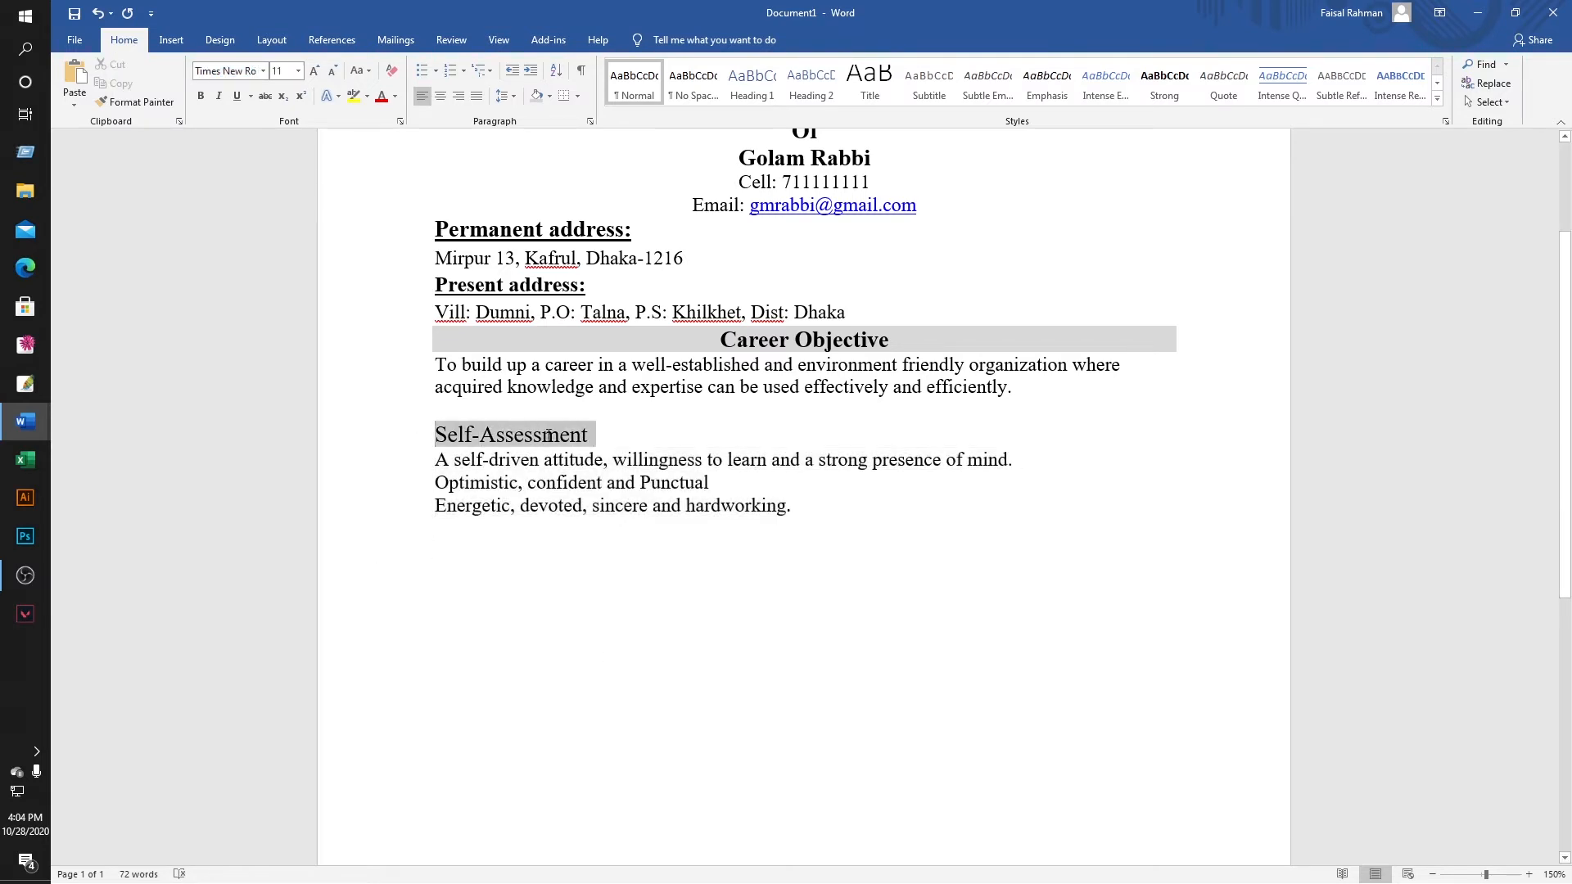
{"action": "left_click", "coordinate": [440, 96]}
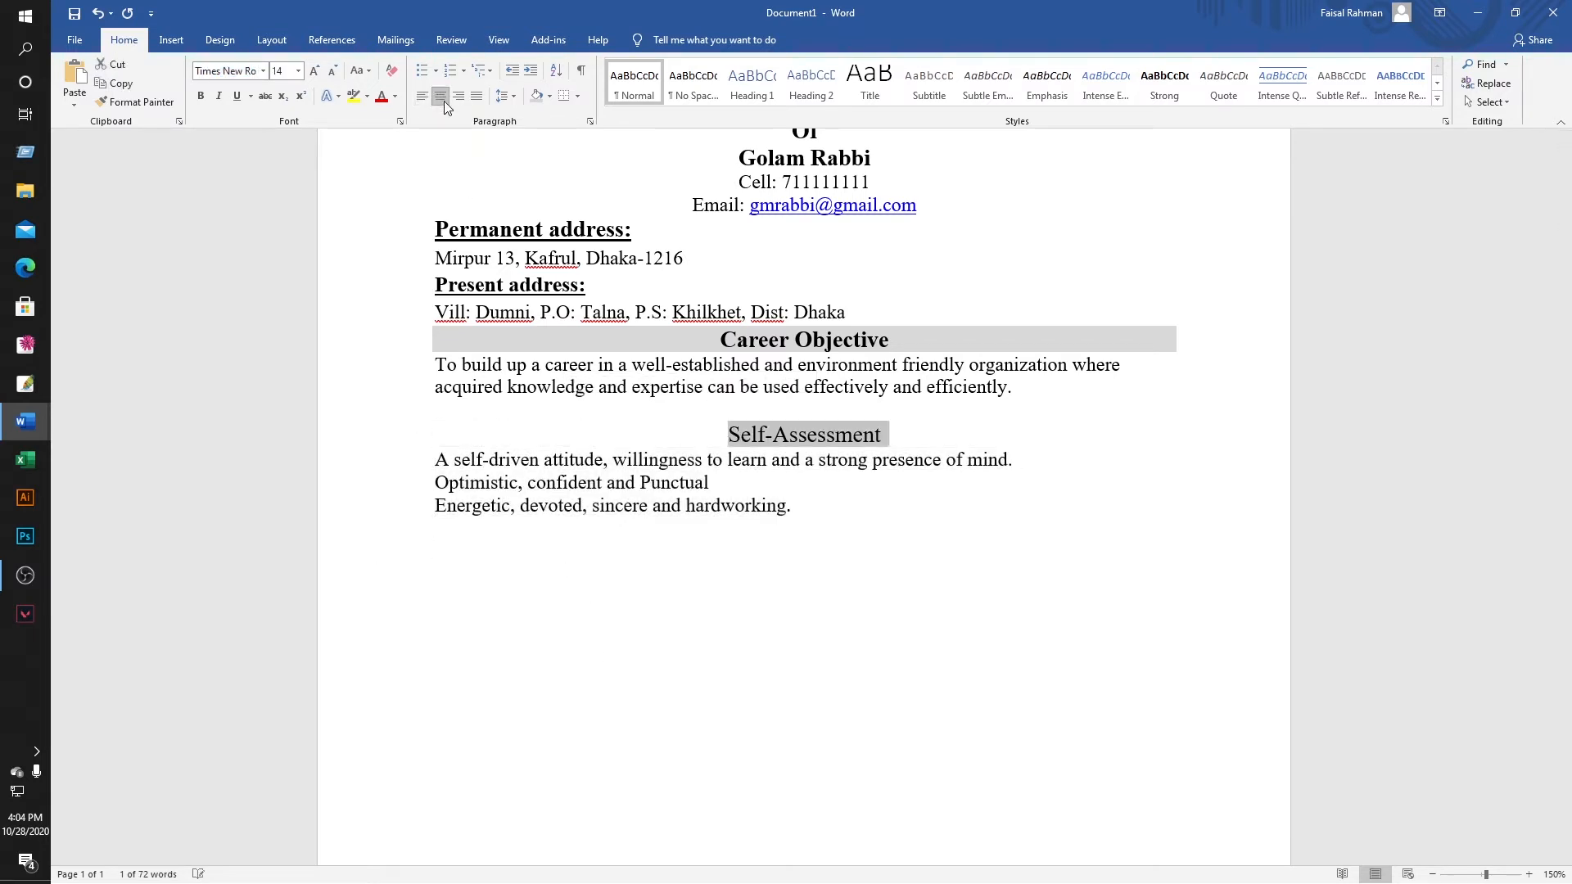
{"action": "left_click", "coordinate": [201, 97]}
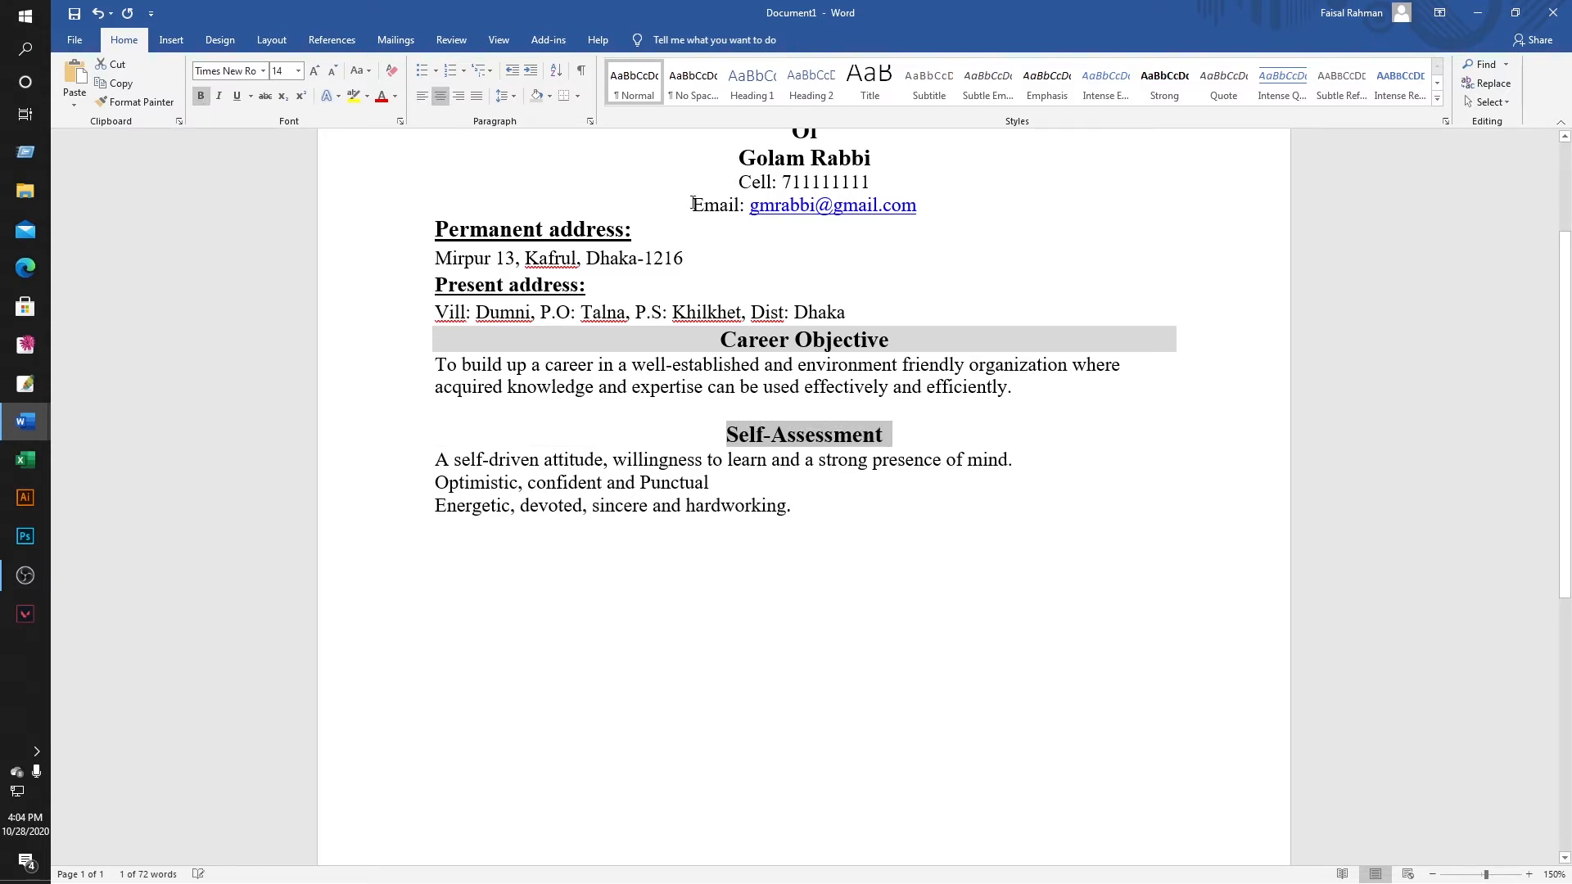
{"action": "left_click", "coordinate": [553, 97]}
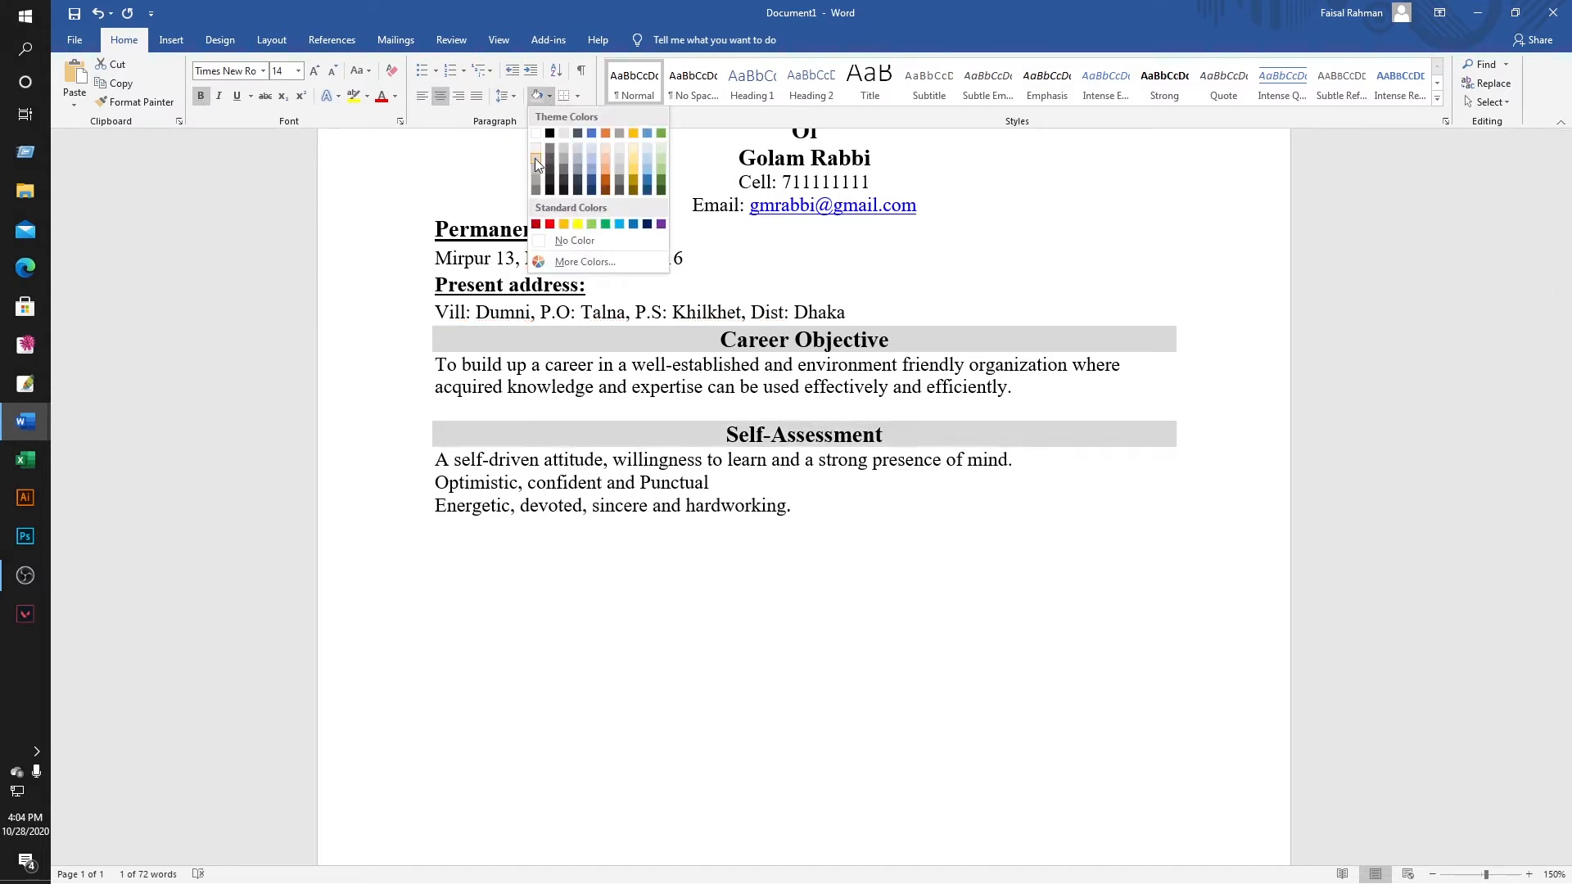
{"action": "left_click", "coordinate": [534, 159]}
{"action": "left_click", "coordinate": [801, 518]}
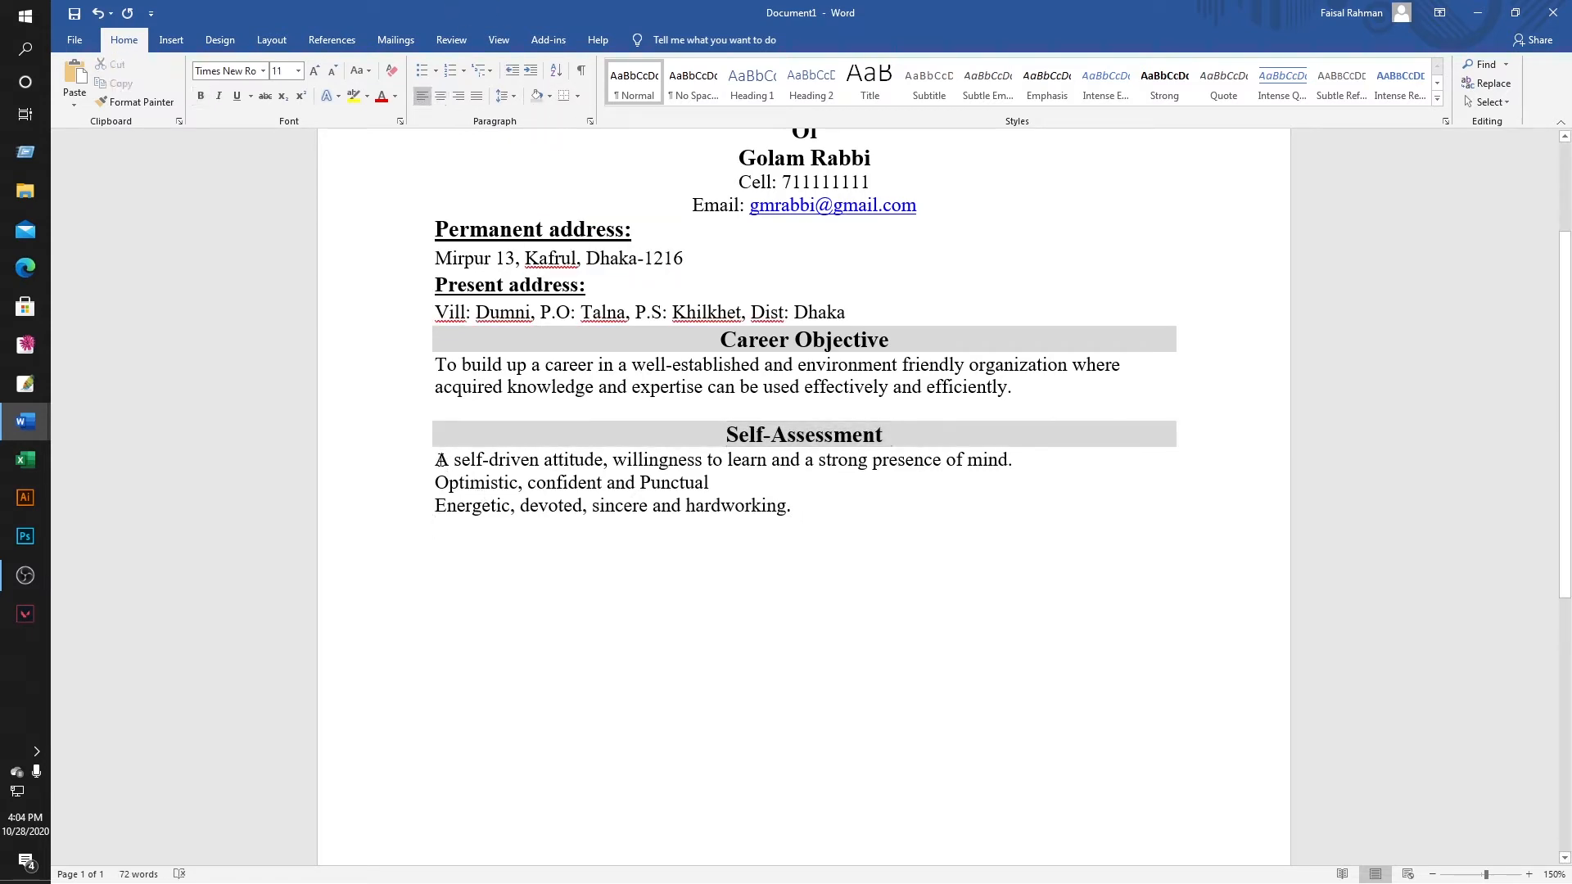
Give the three self-assessment lines arrow bullets and add an unbulleted empty line below.
{"action": "left_click_drag", "start_coordinate": [436, 460], "coordinate": [678, 479]}
{"action": "left_click_drag", "start_coordinate": [816, 482], "coordinate": [799, 513]}
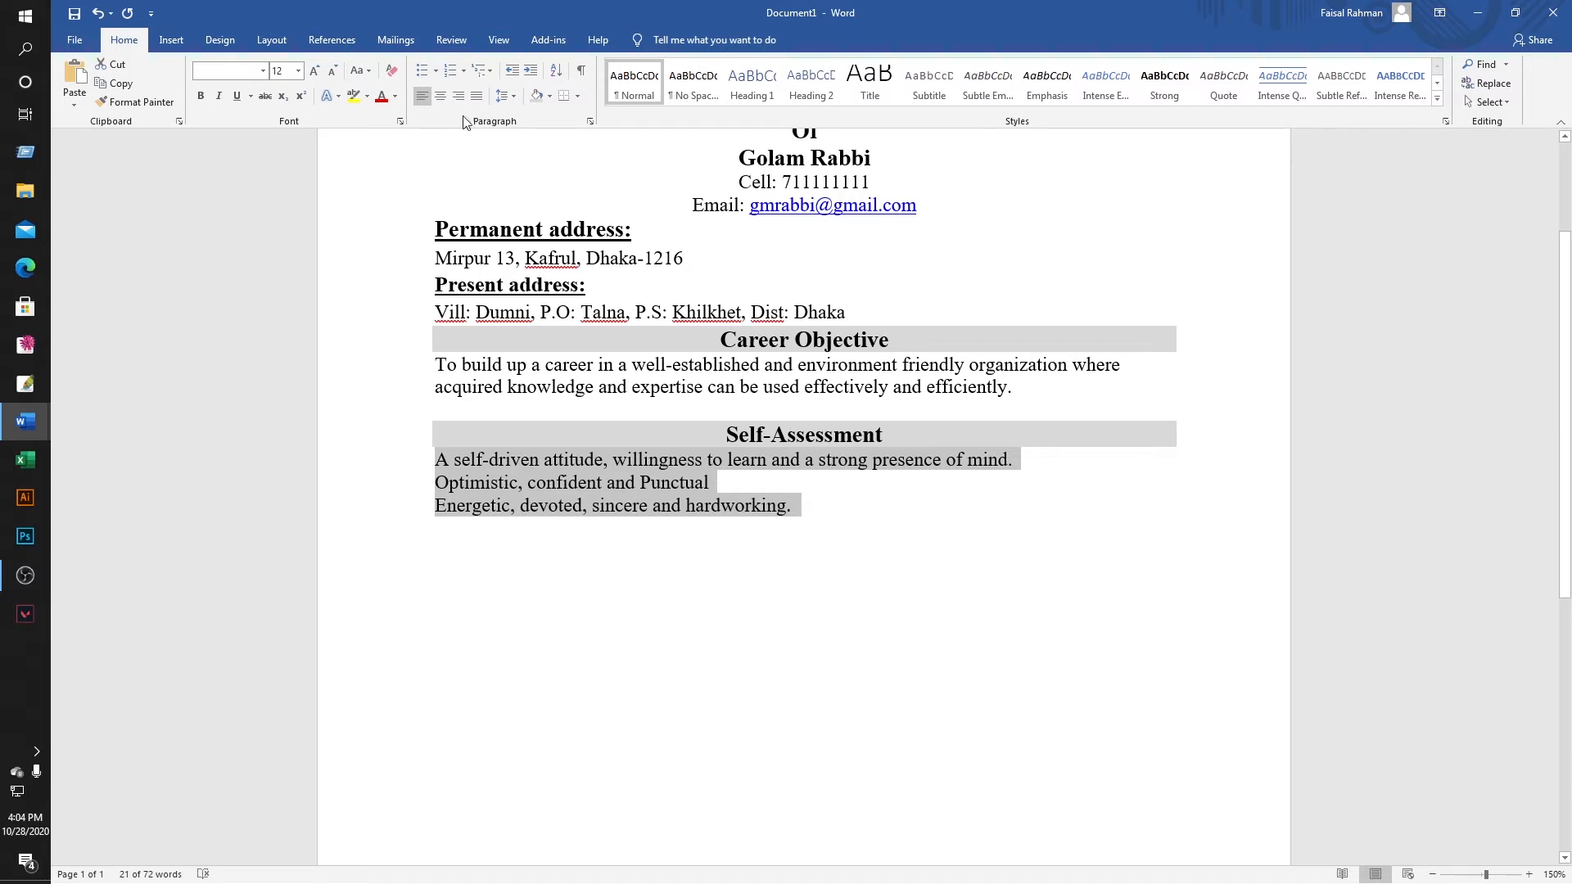
{"action": "left_click", "coordinate": [436, 74]}
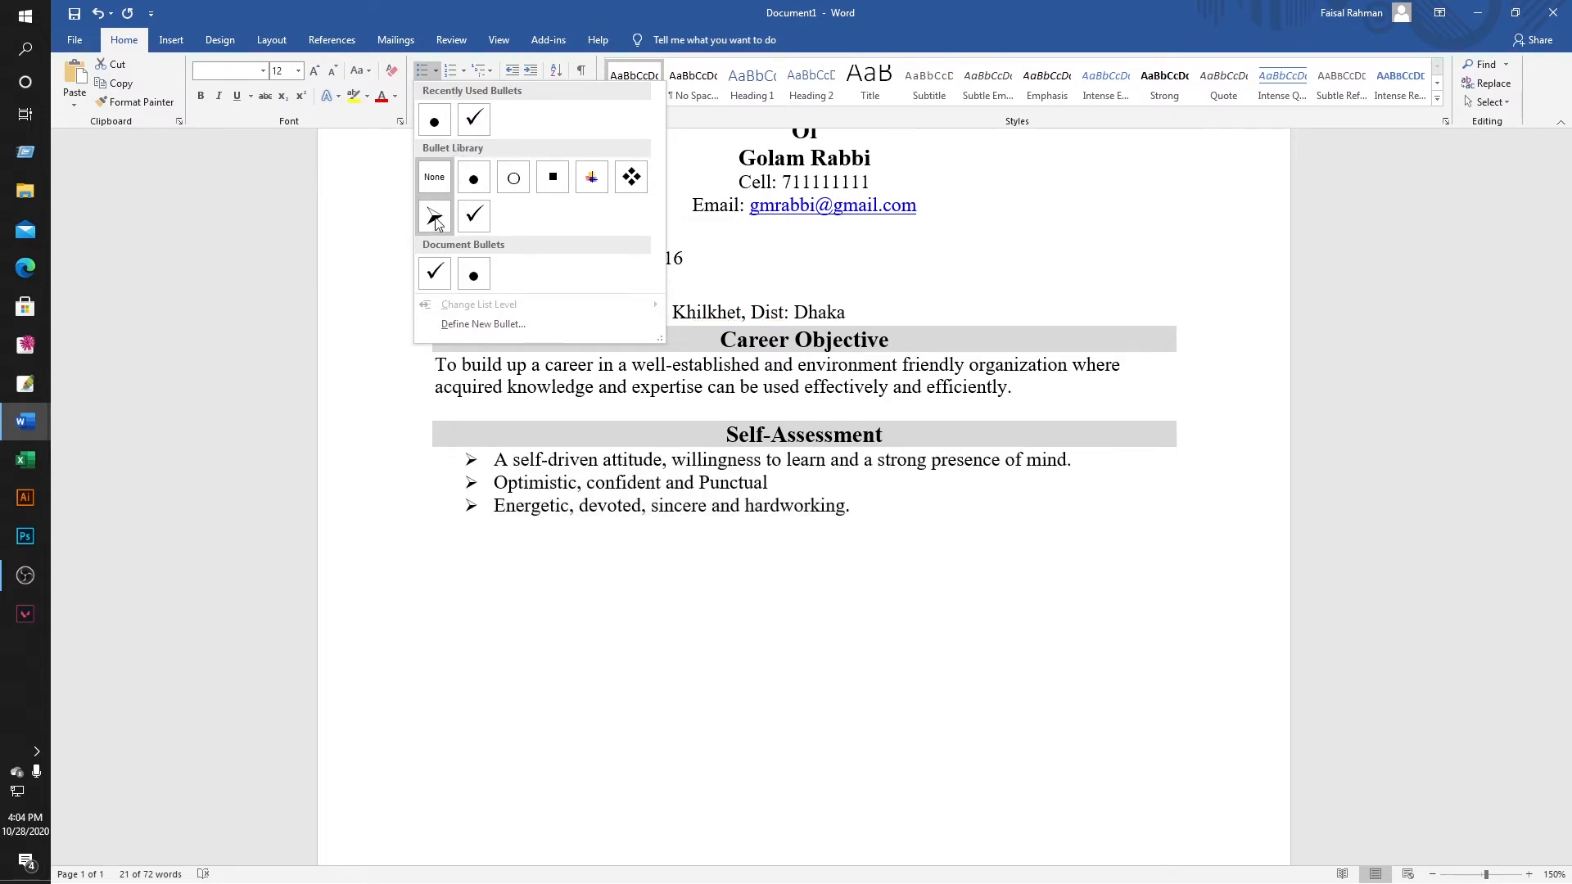
{"action": "left_click", "coordinate": [434, 217]}
{"action": "left_click", "coordinate": [870, 519]}
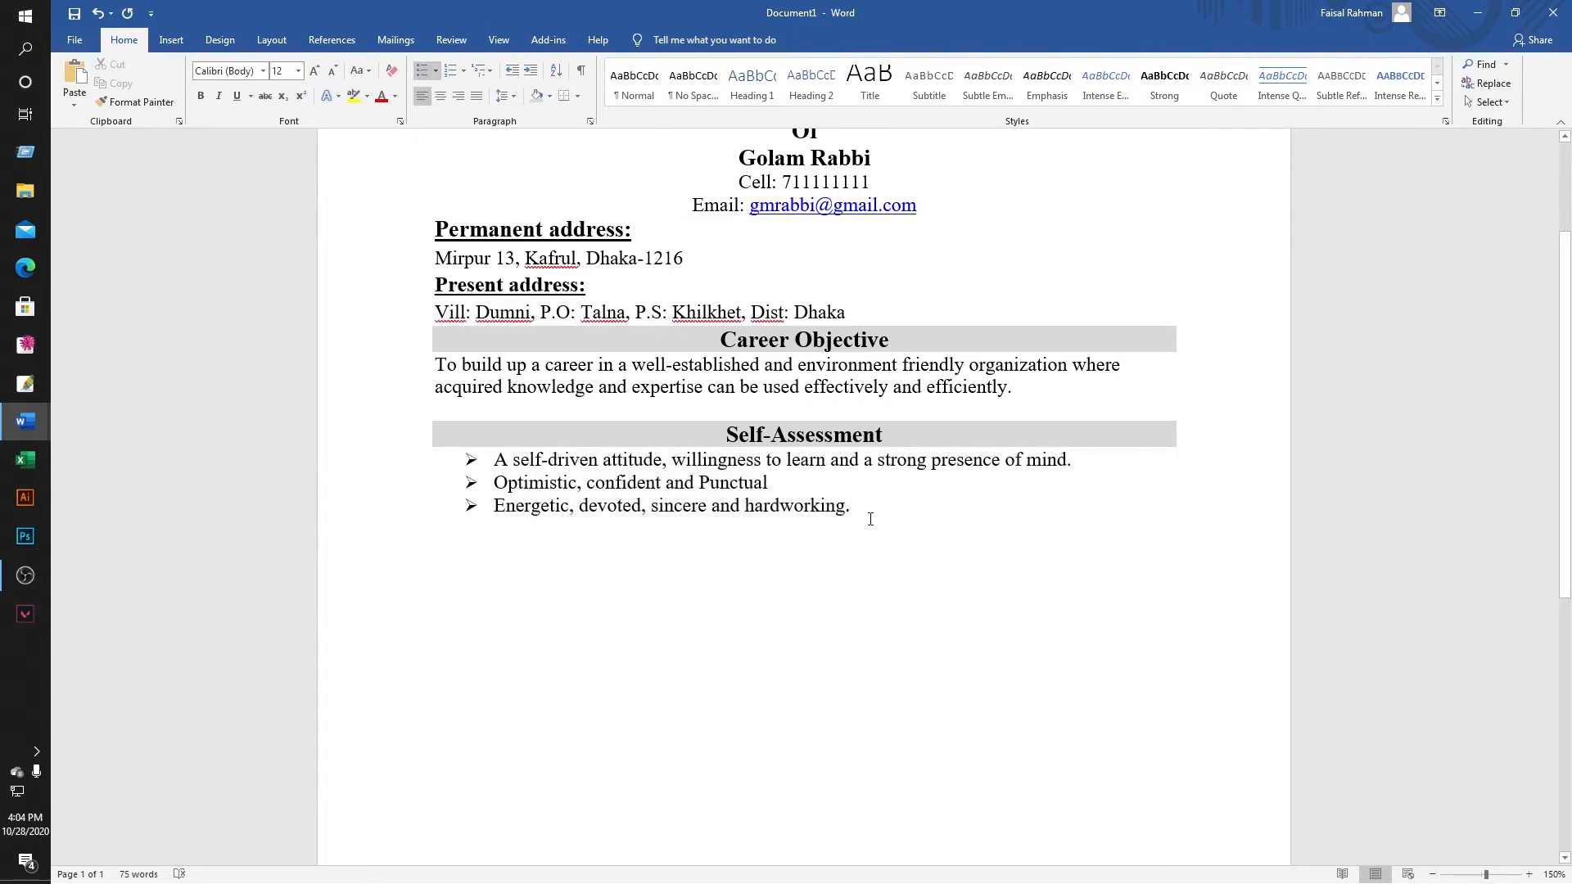
{"action": "key", "text": "Return"}
{"action": "key", "text": "BackSpace"}
Copy the Academic Qualification heading and exam results table from the finished CV.
{"action": "mouse_move", "coordinate": [33, 420]}
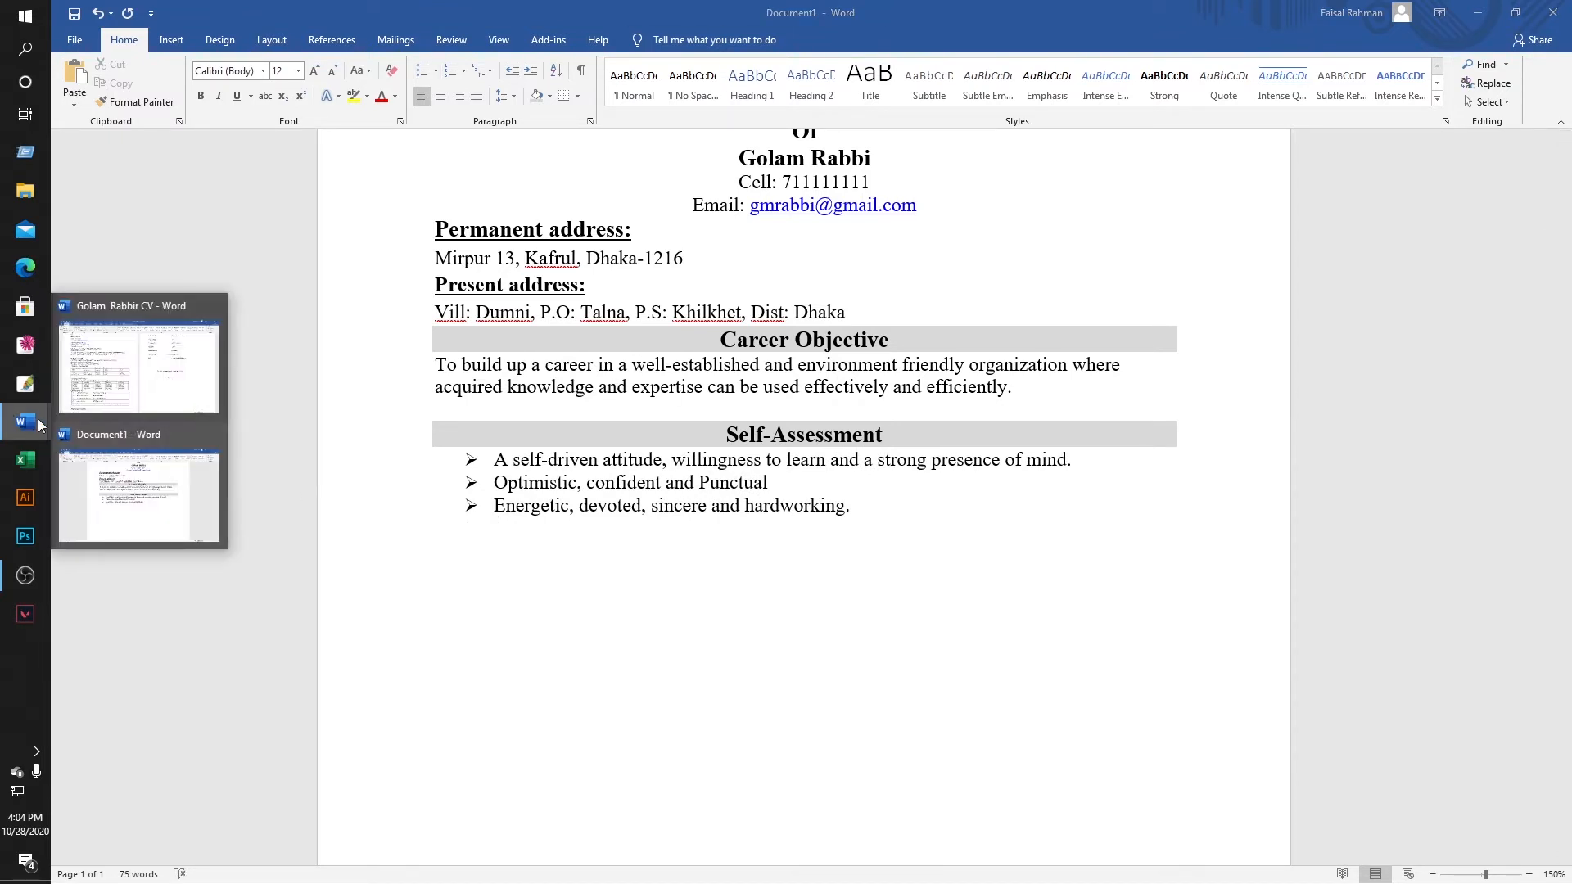
{"action": "left_click", "coordinate": [137, 361]}
{"action": "left_click", "coordinate": [599, 347]}
{"action": "scroll", "coordinate": [270, 415], "scroll_direction": "down", "scroll_amount": 1}
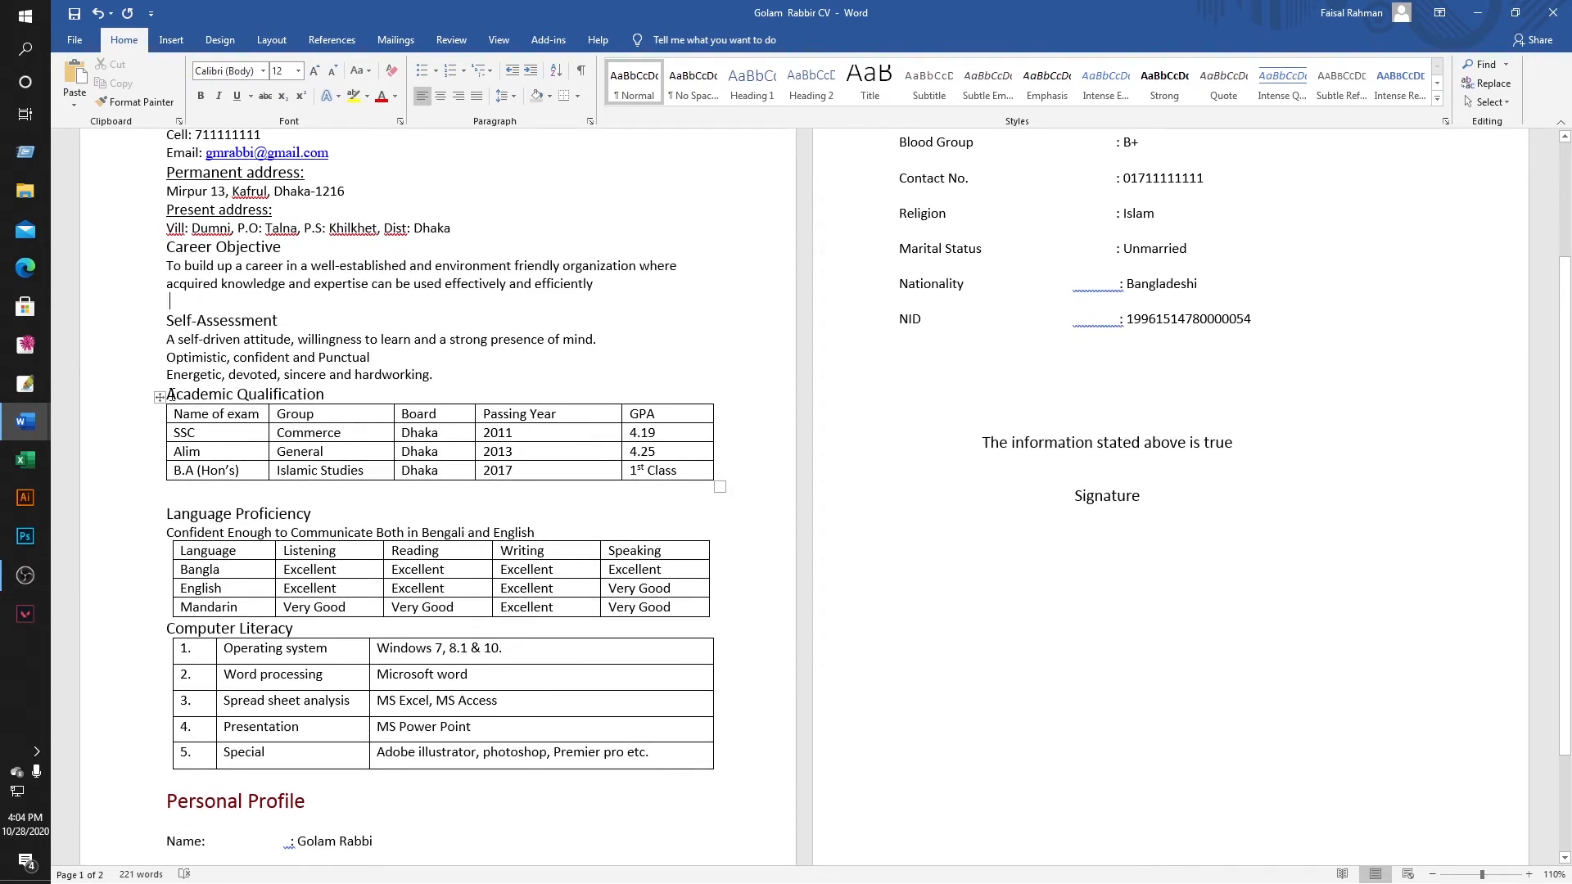
{"action": "left_click_drag", "start_coordinate": [169, 395], "coordinate": [578, 477]}
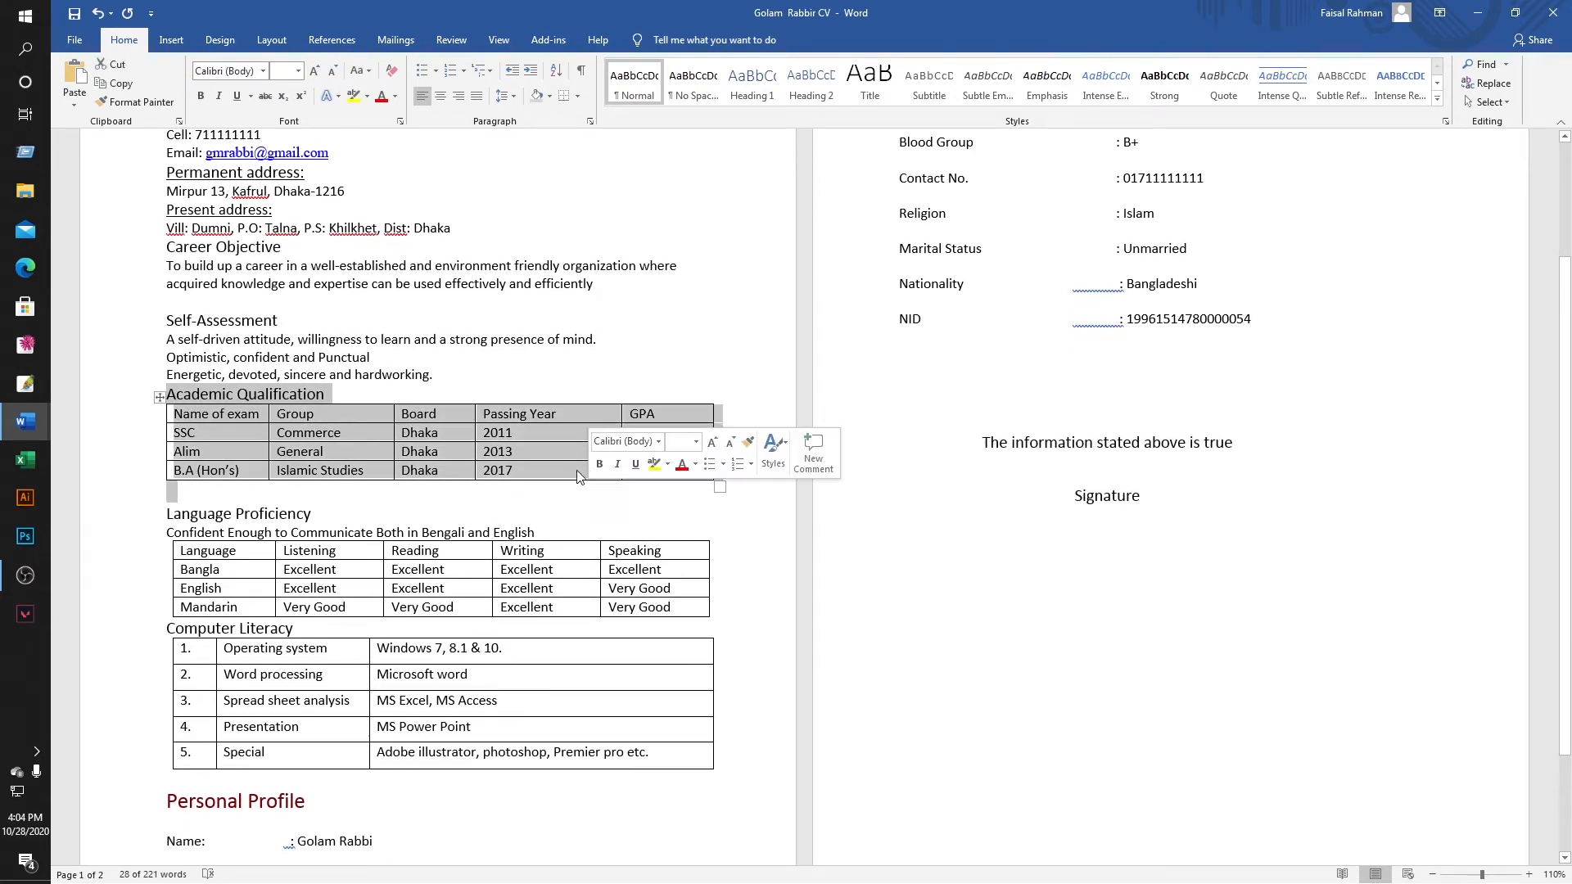
{"action": "right_click", "coordinate": [655, 468]}
{"action": "left_click", "coordinate": [640, 497]}
Paste them into Document1, remove the heading's bullet and add a blank line above it.
{"action": "left_click", "coordinate": [31, 421]}
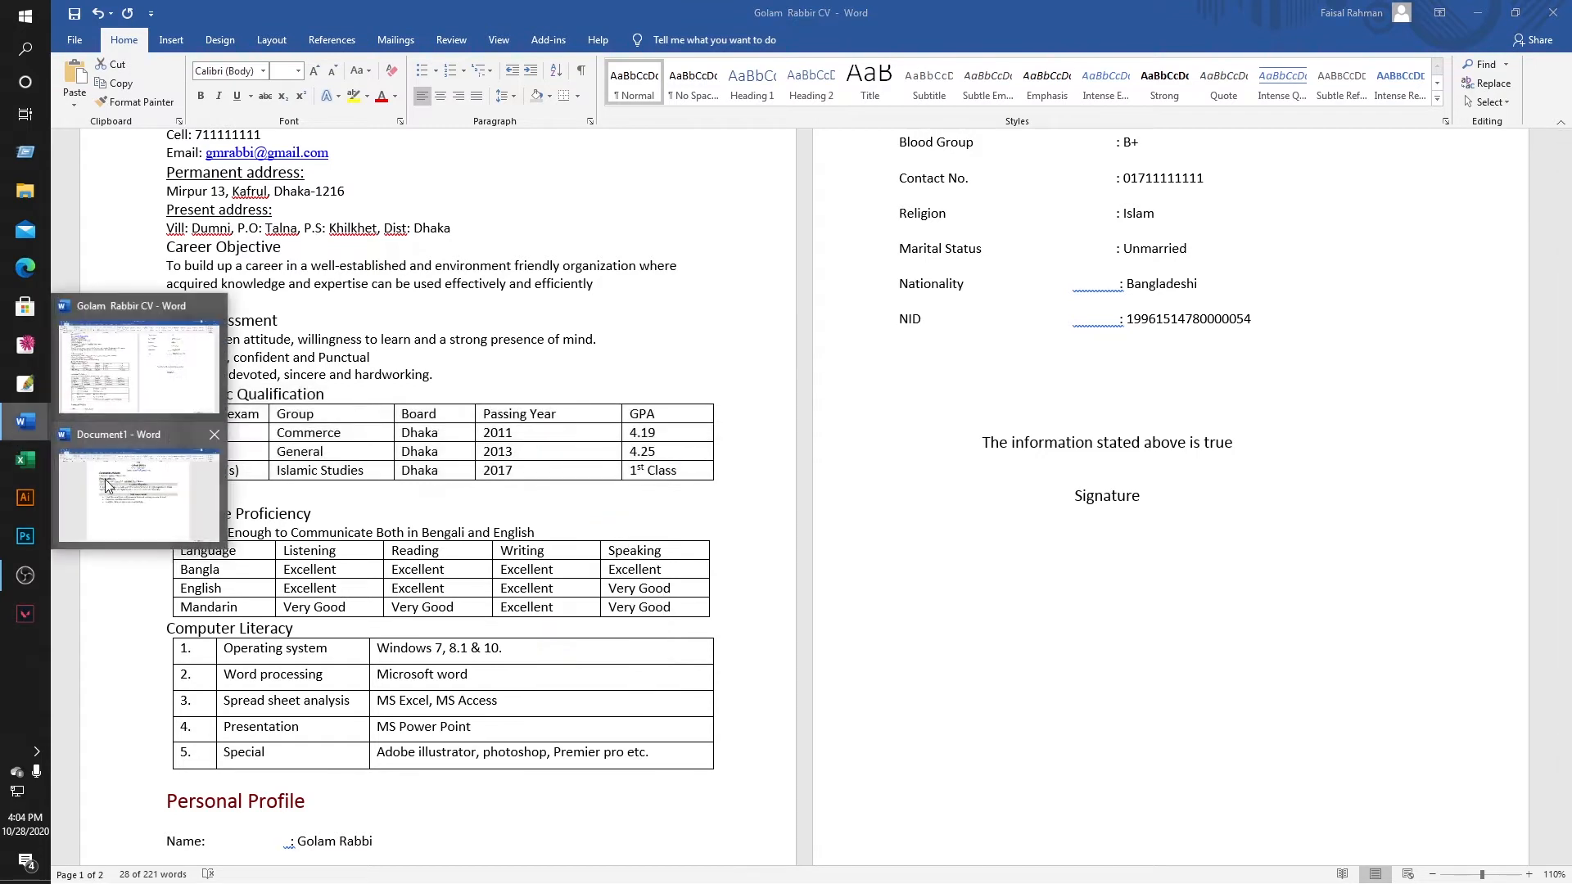
{"action": "left_click", "coordinate": [109, 487]}
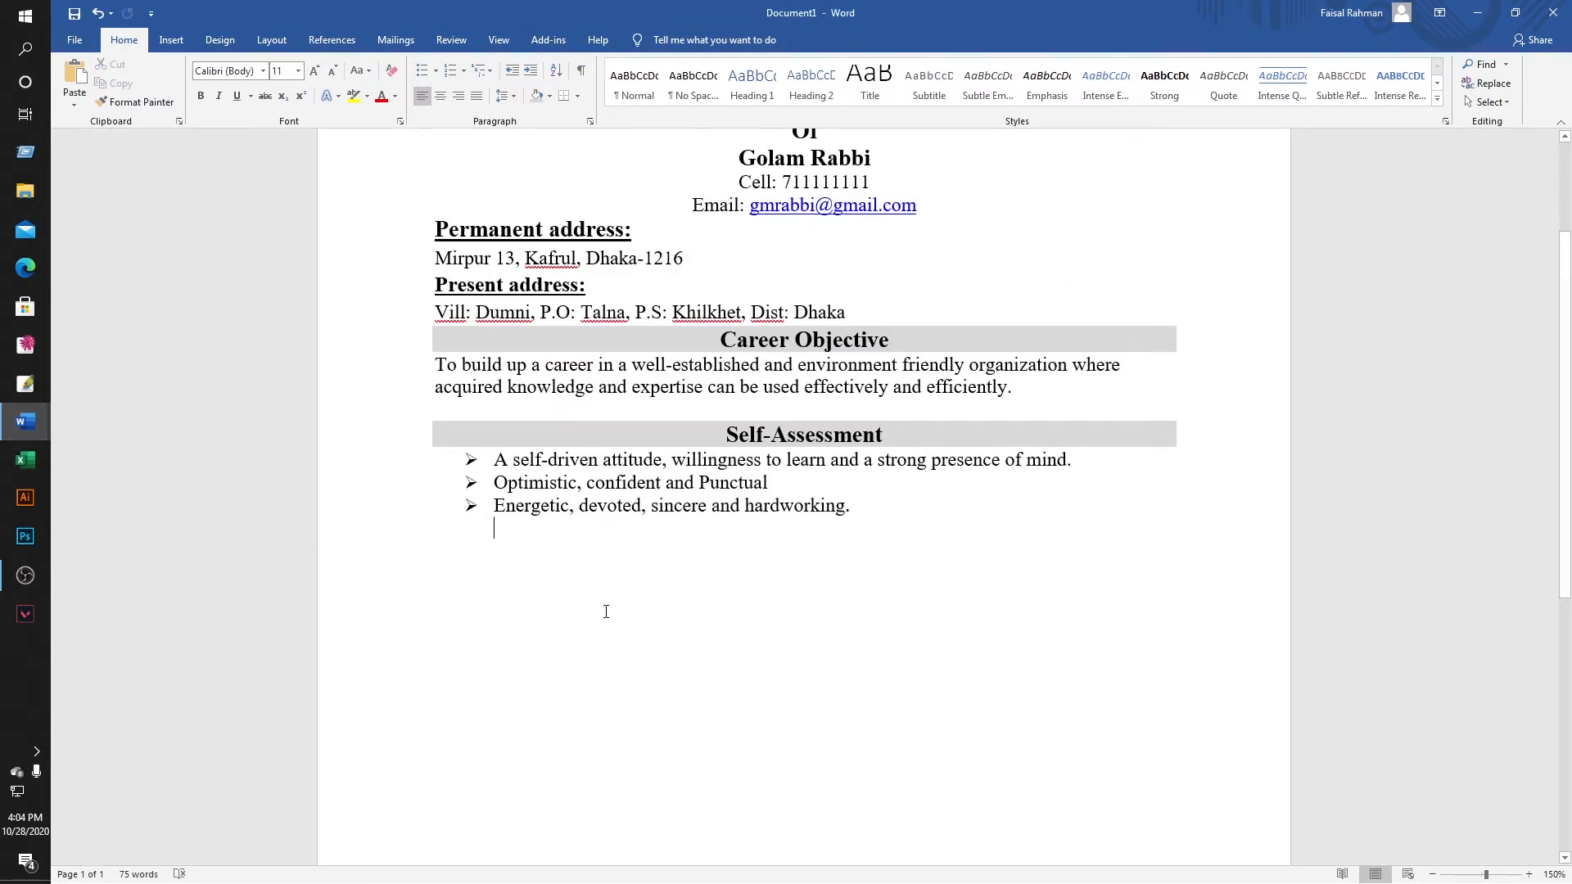
{"action": "key", "text": "ctrl+v"}
{"action": "left_click", "coordinate": [744, 531]}
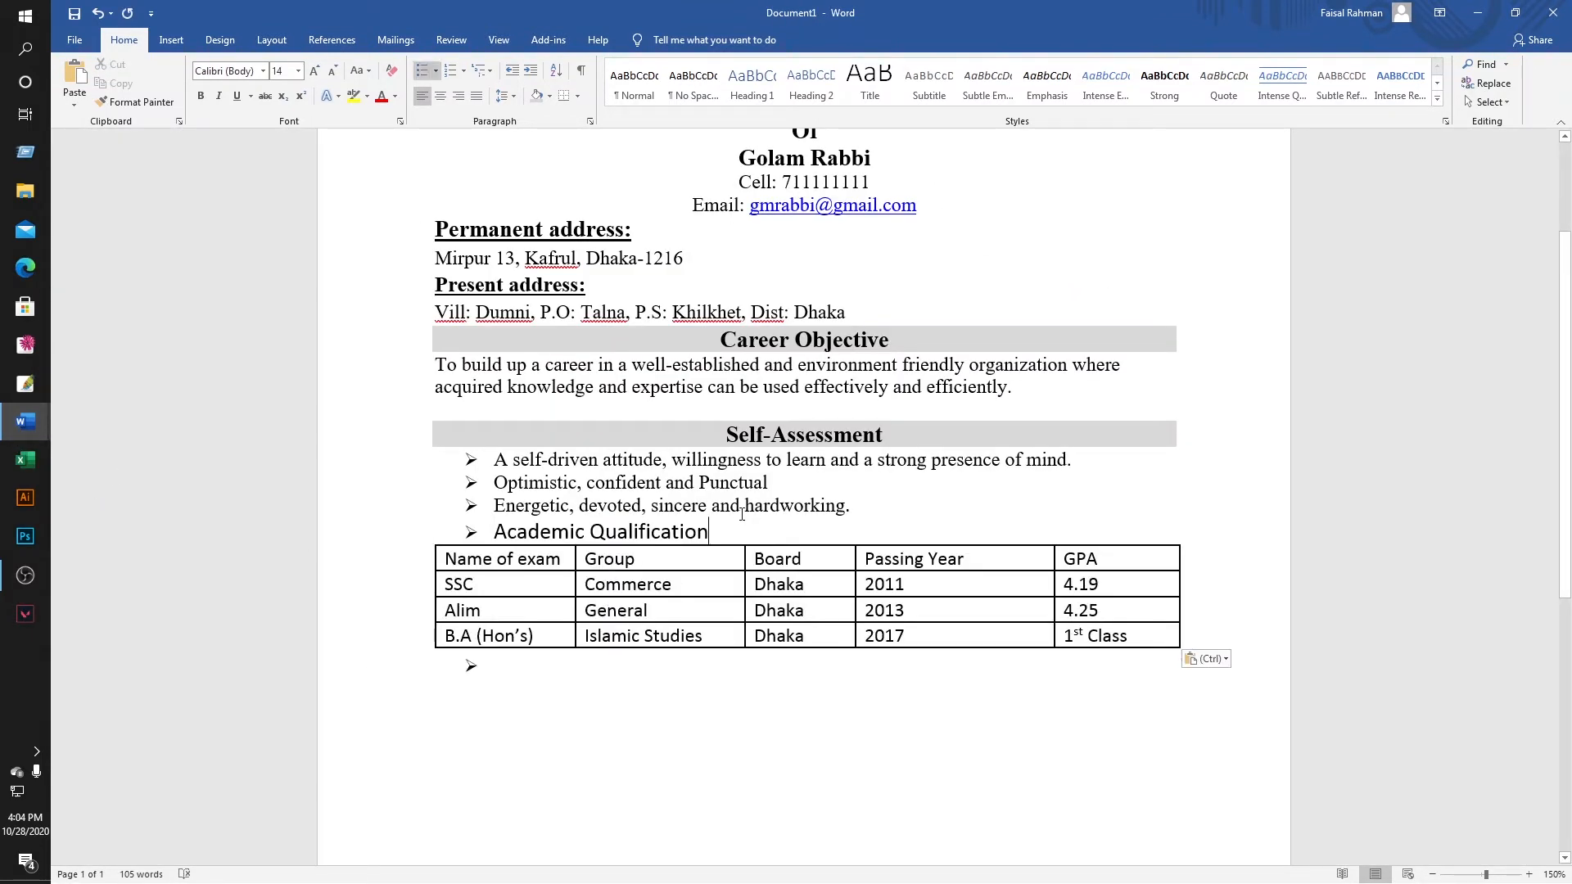
{"action": "left_click", "coordinate": [492, 530]}
{"action": "key", "text": "BackSpace"}
{"action": "key", "text": "BackSpace"}
{"action": "key", "text": "BackSpace"}
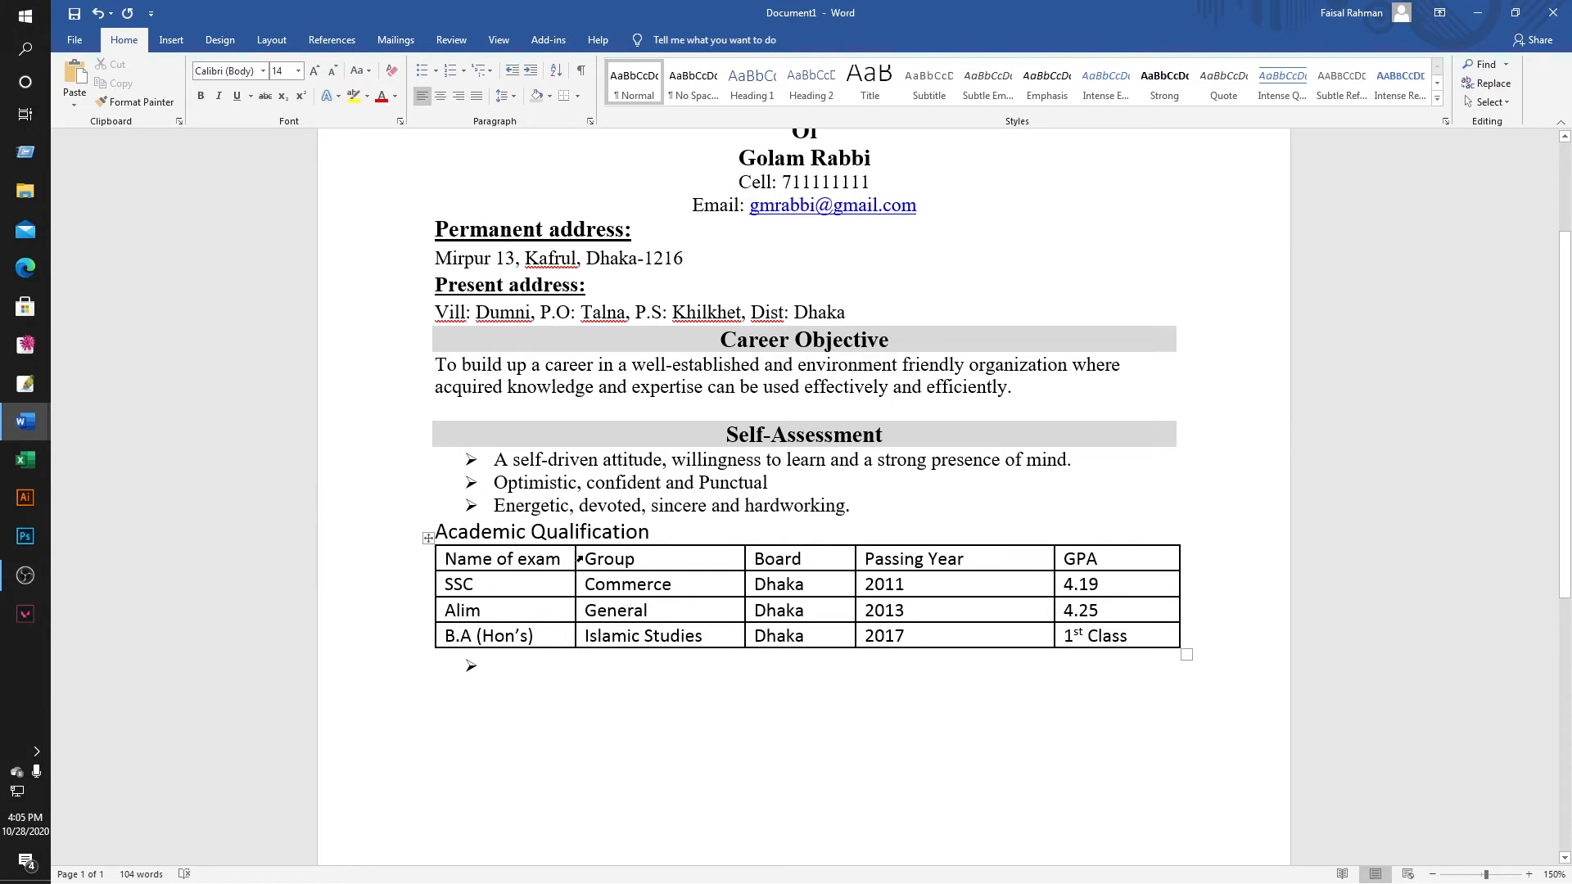
{"action": "key", "text": "Return"}
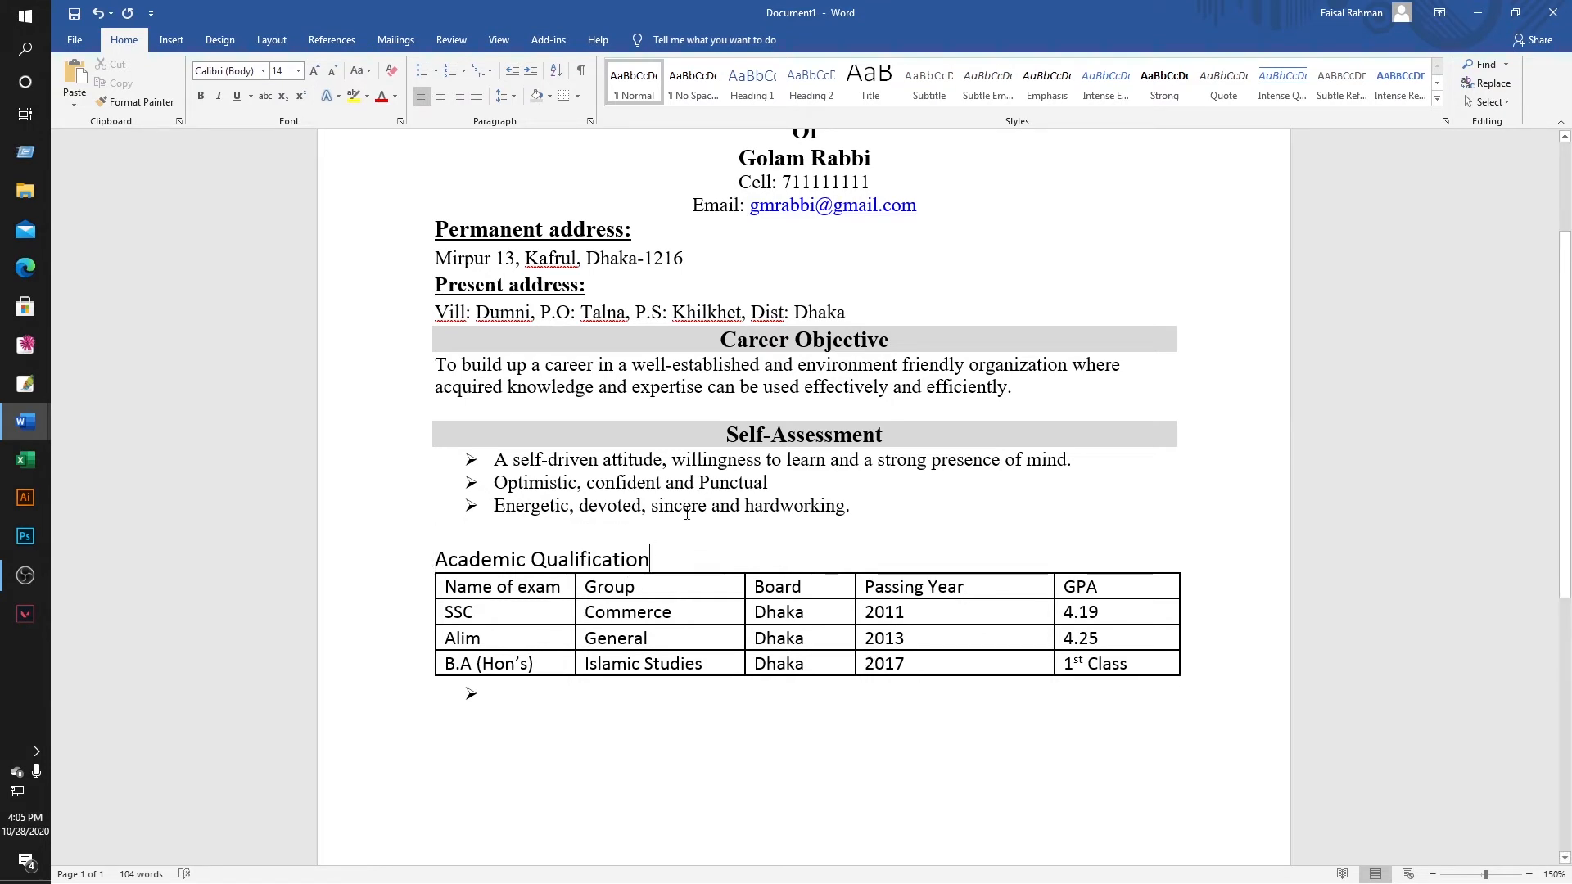
{"action": "scroll", "coordinate": [690, 550], "scroll_direction": "down", "scroll_amount": 1}
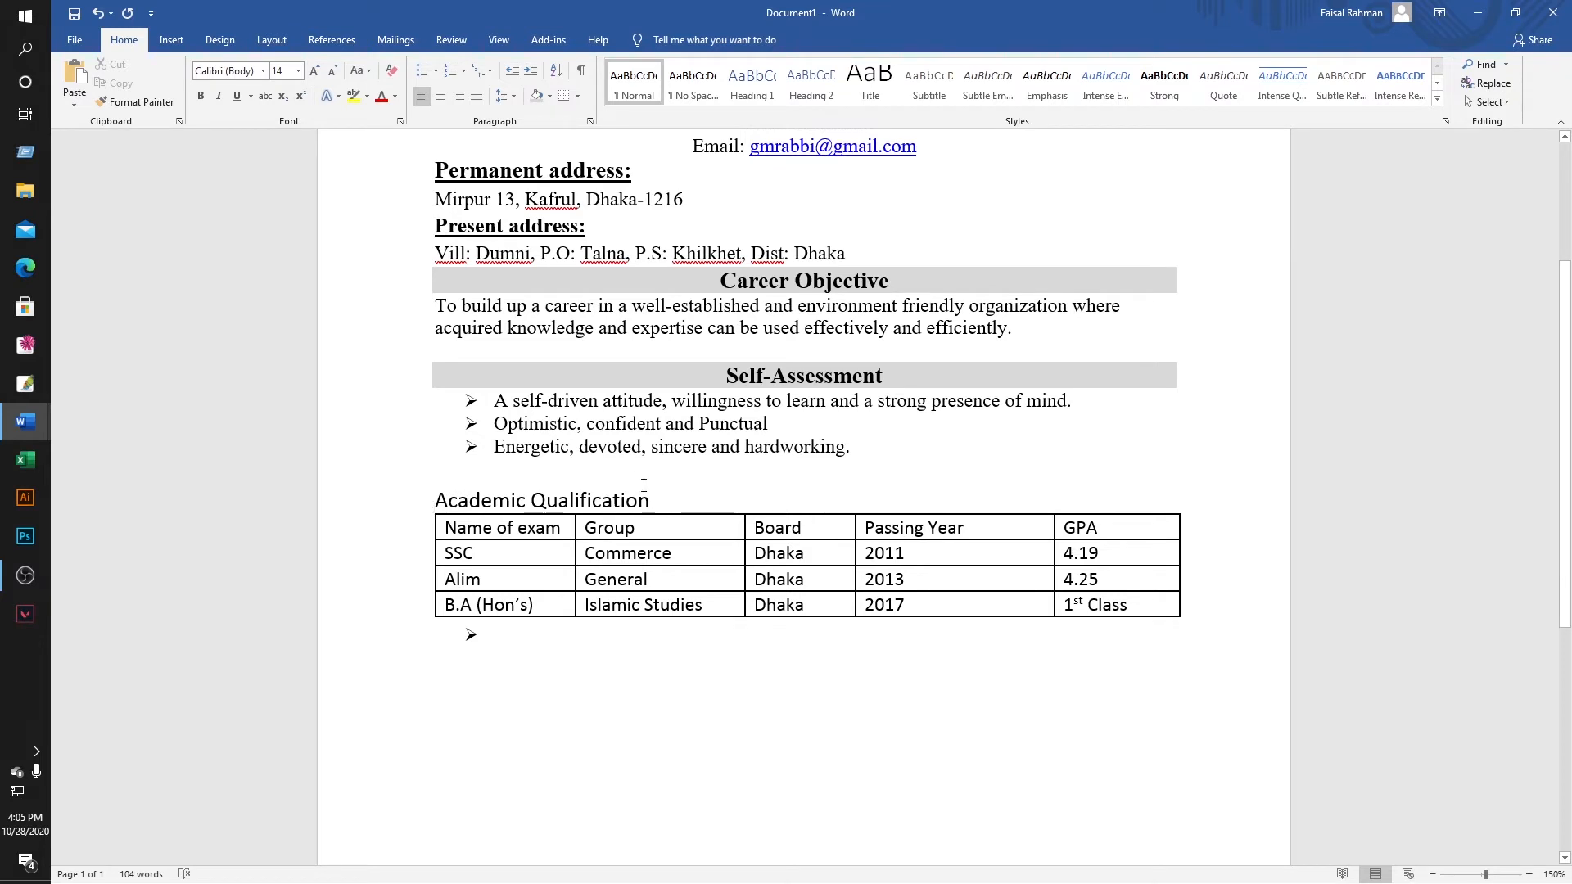
{"action": "key", "text": "Return"}
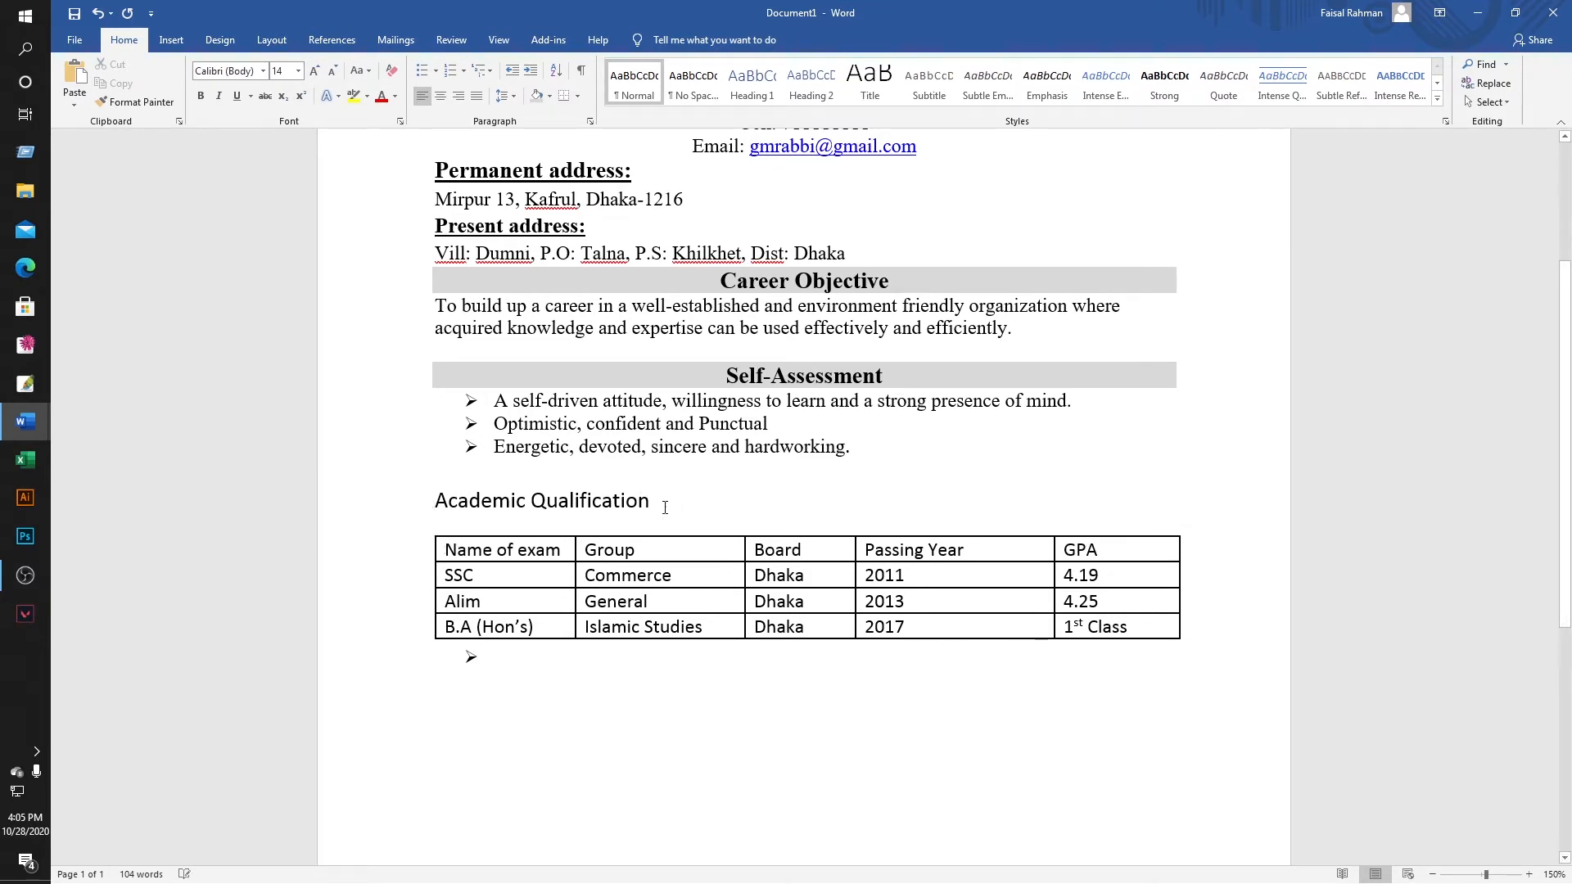
{"action": "key", "text": "BackSpace"}
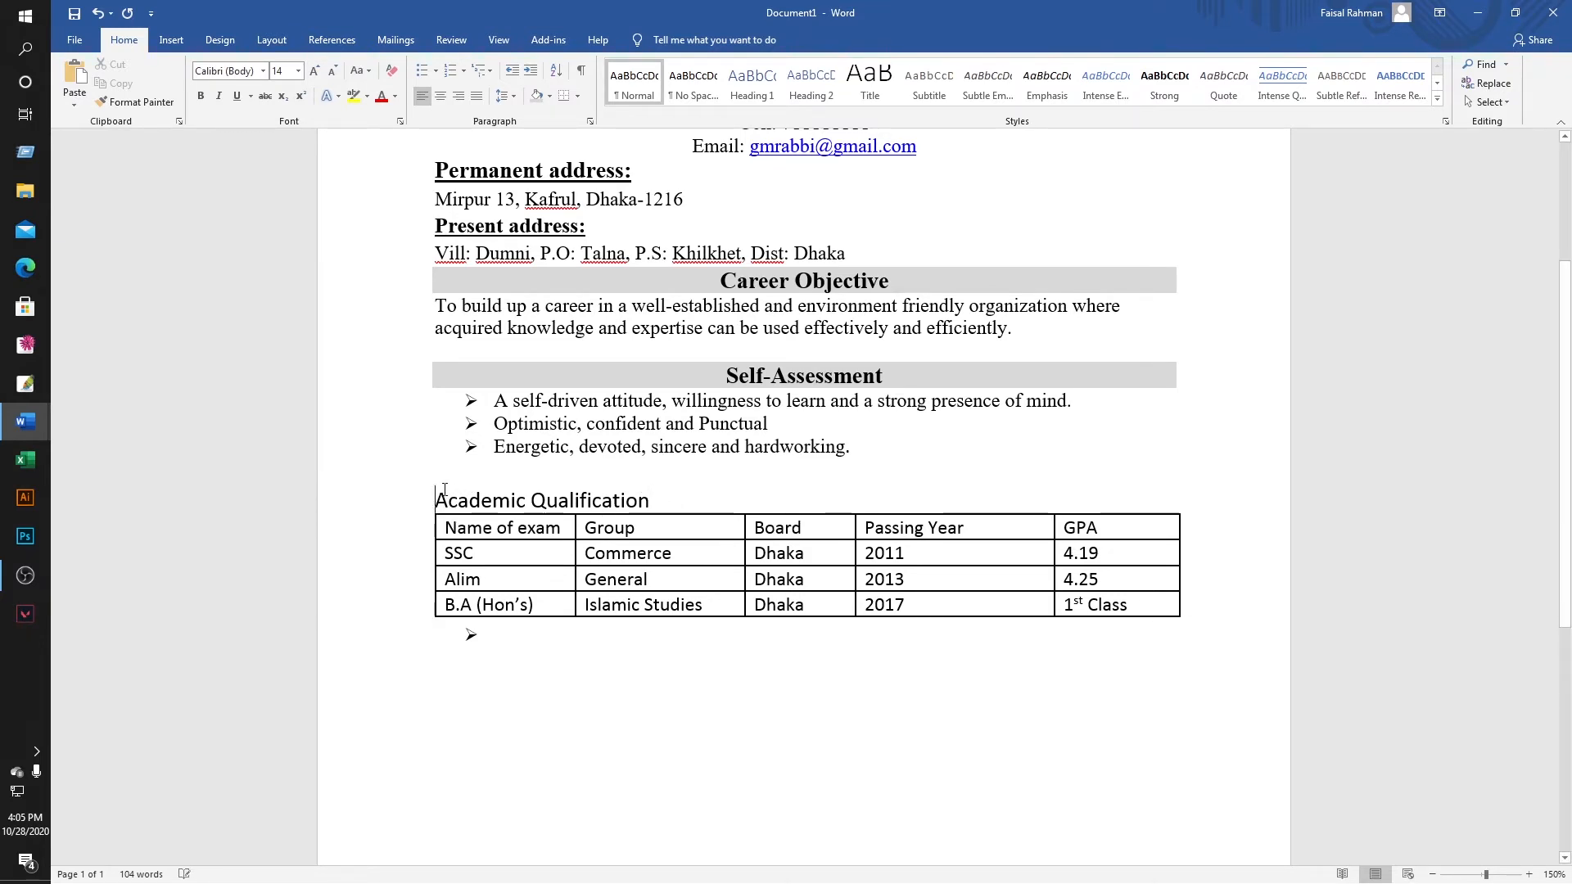
Insert an empty 2x1 table above Academic Qualification, testing text entry in its first cell.
{"action": "key", "text": "Return"}
{"action": "key", "text": "Return"}
{"action": "key", "text": "Return"}
{"action": "key", "text": "Return"}
{"action": "key", "text": "Return"}
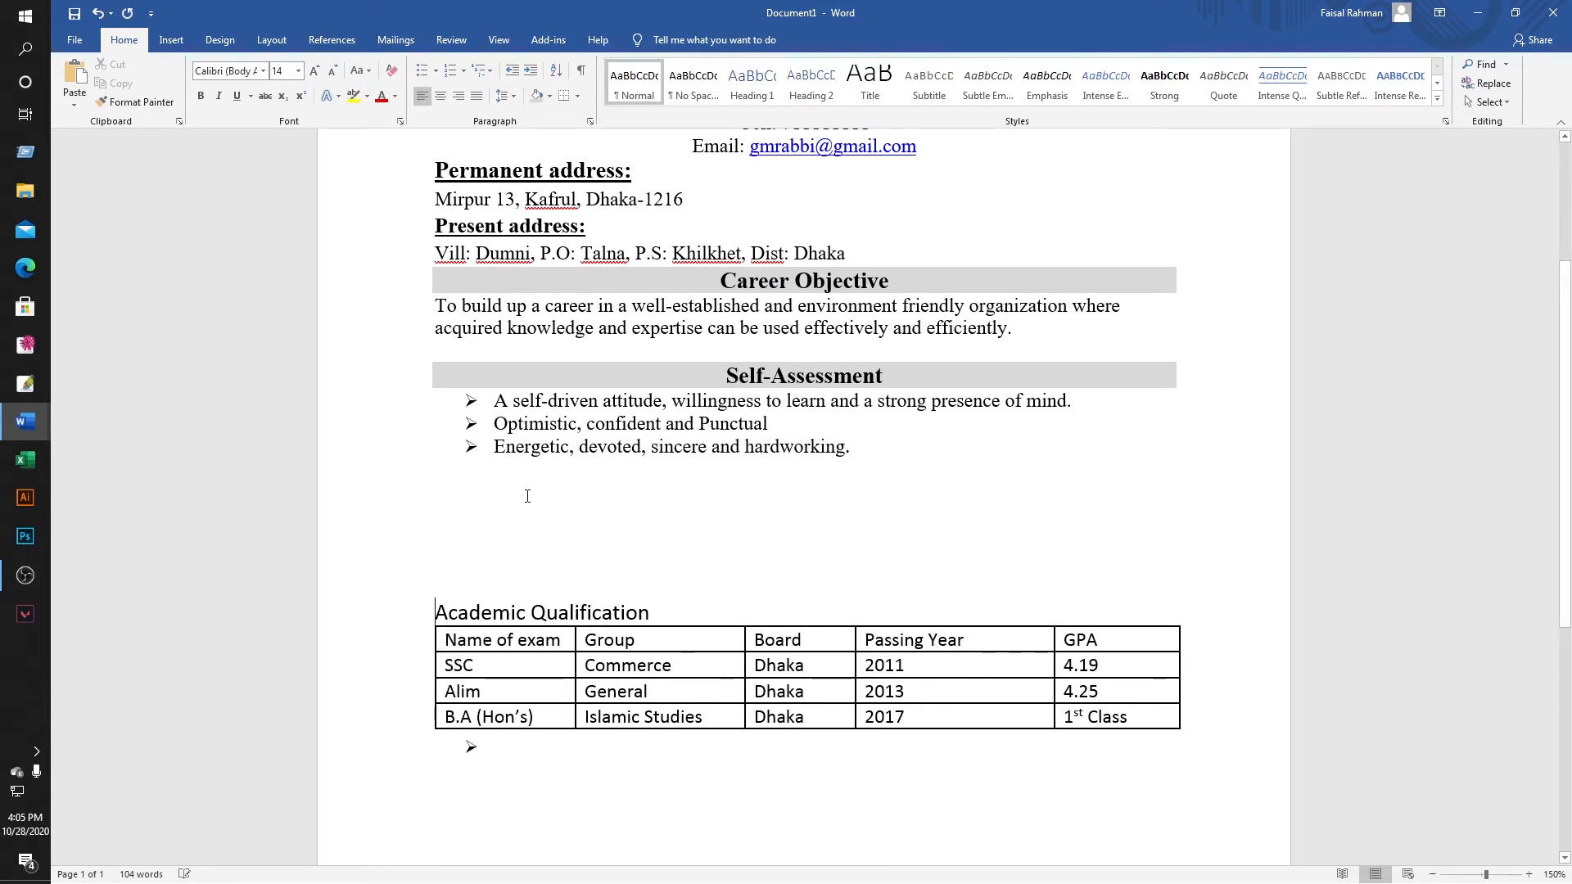
{"action": "left_click", "coordinate": [172, 41]}
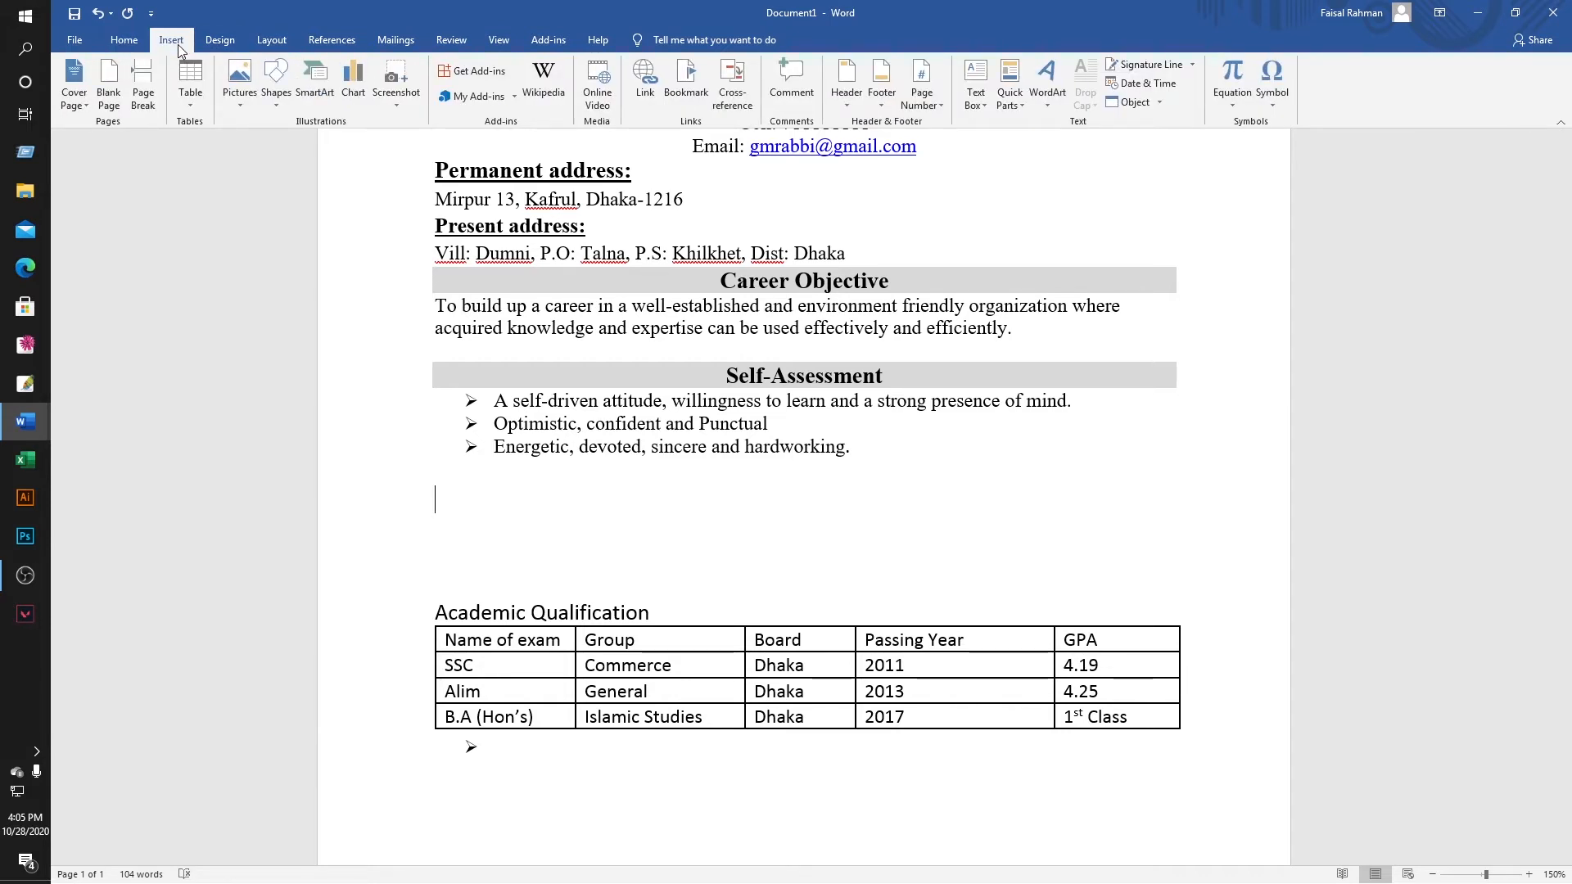
{"action": "left_click", "coordinate": [190, 92]}
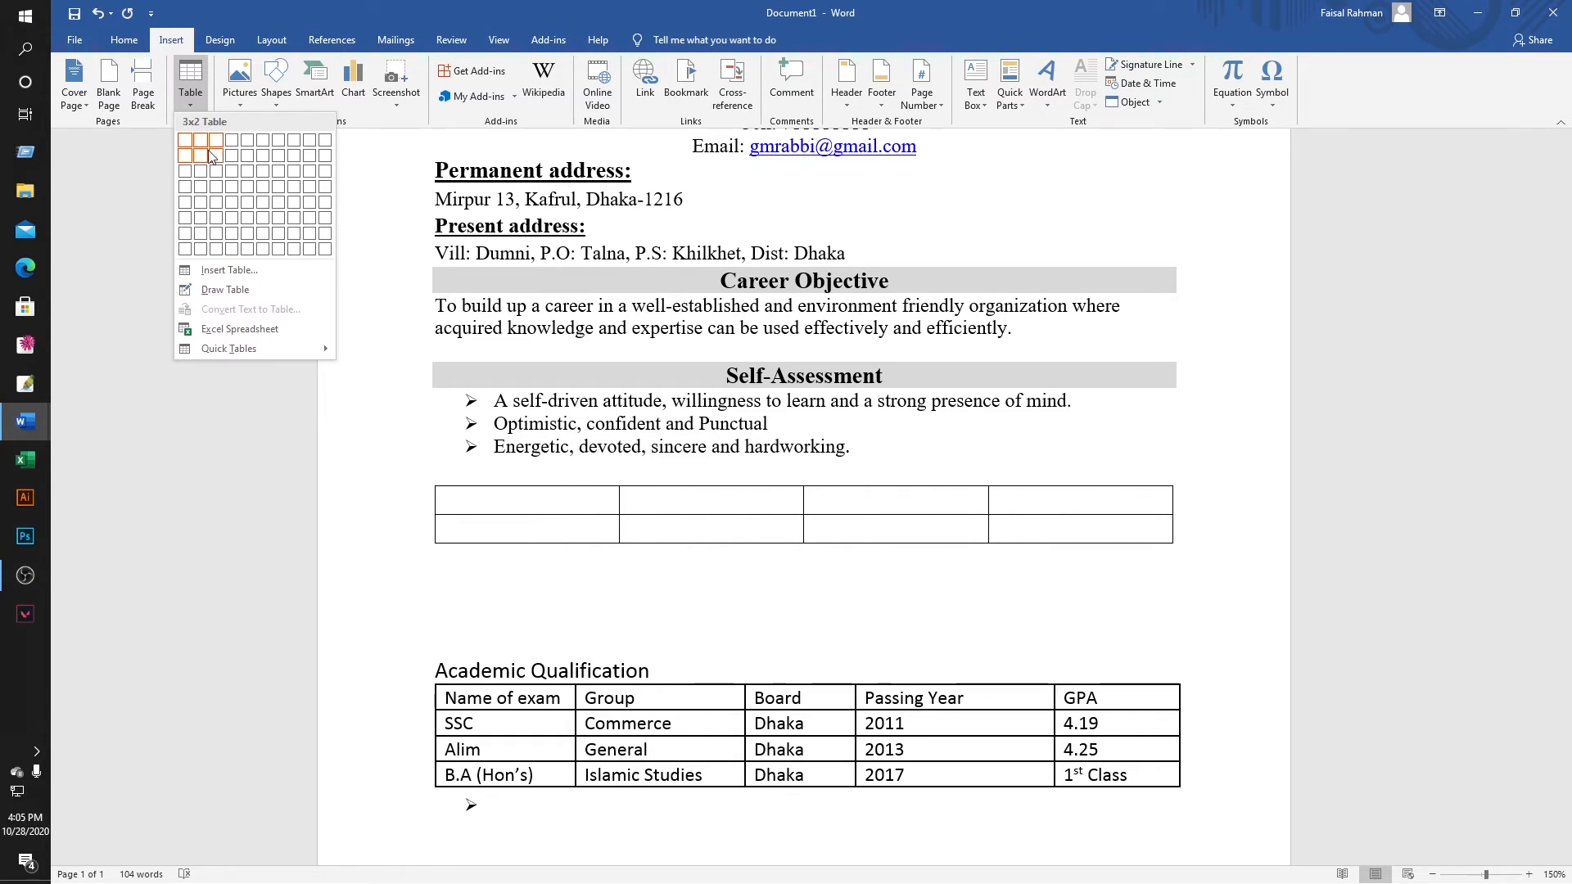
{"action": "key", "text": "Escape"}
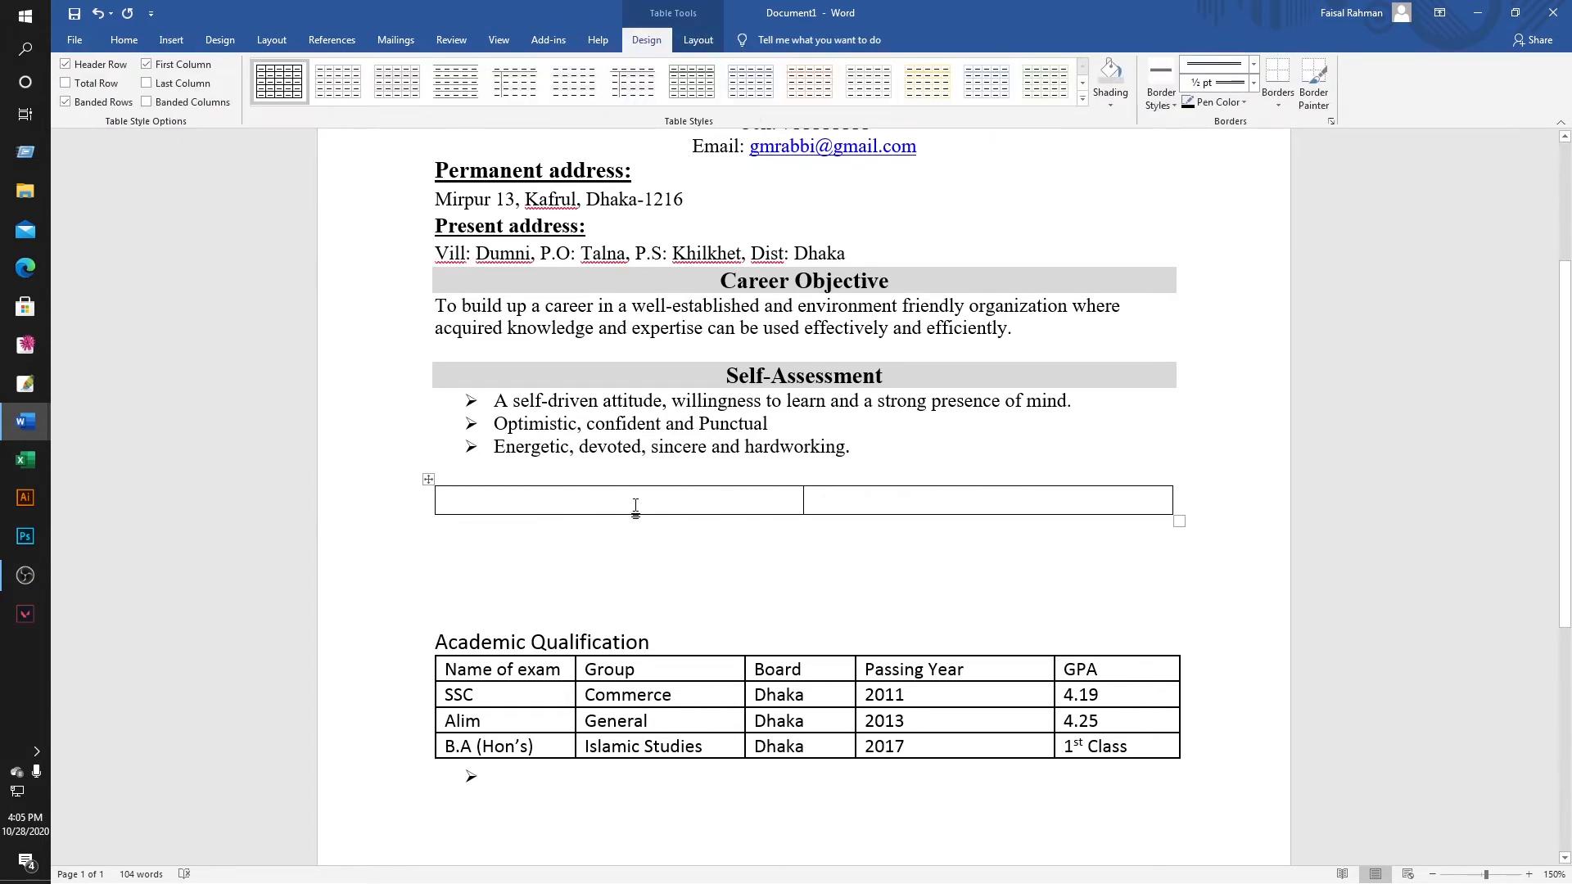
{"action": "type", "text": "fdg"}
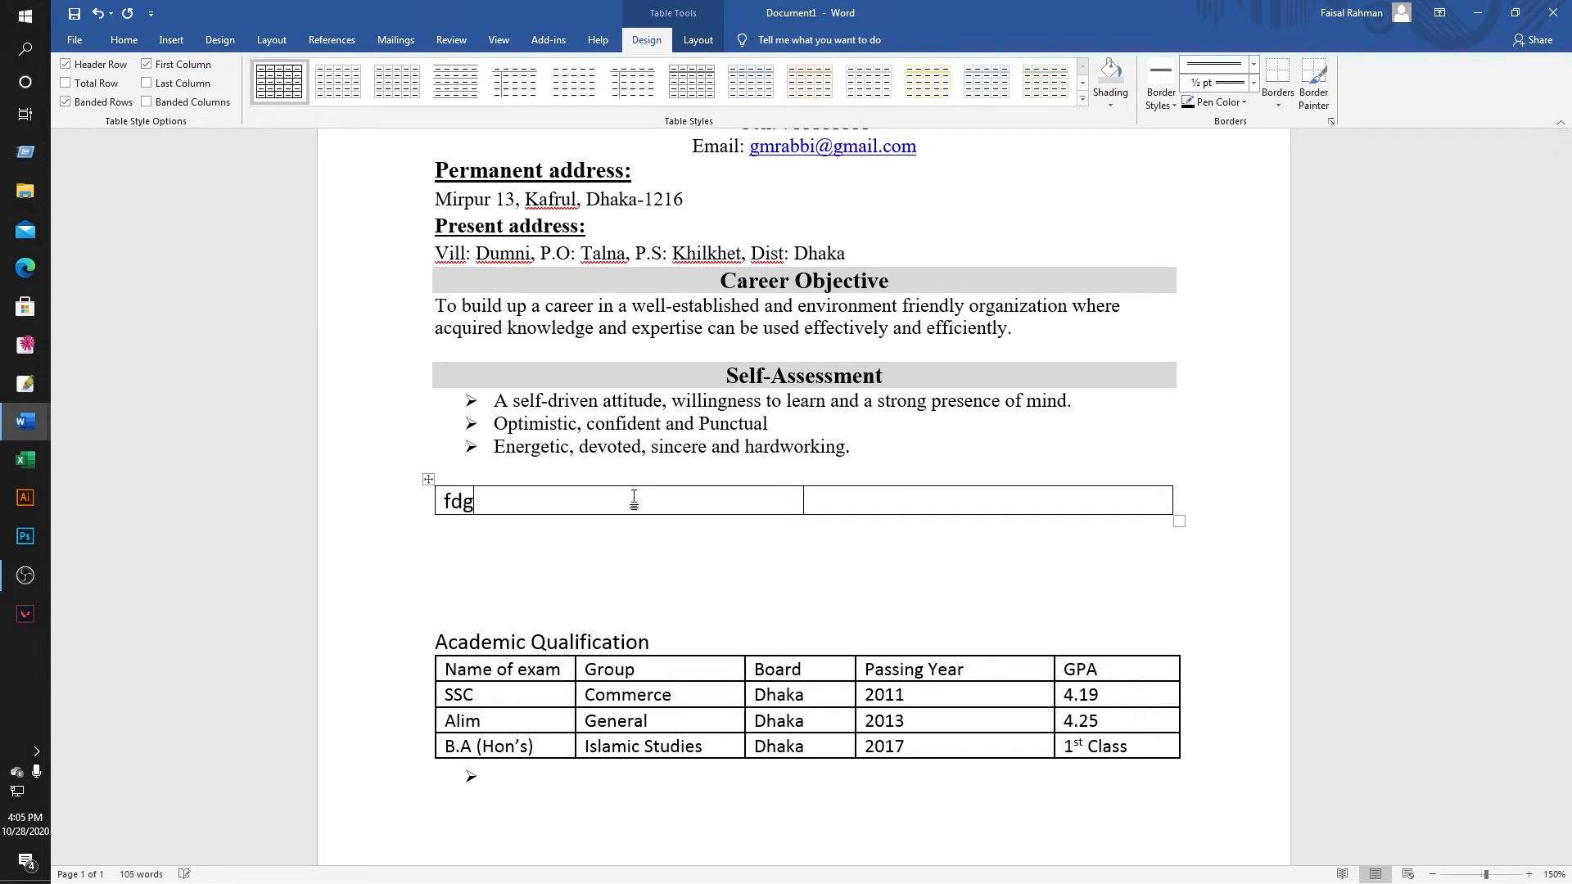
{"action": "key", "text": "BackSpace"}
{"action": "key", "text": "BackSpace"}
{"action": "key", "text": "BackSpace"}
{"action": "left_click", "coordinate": [855, 502]}
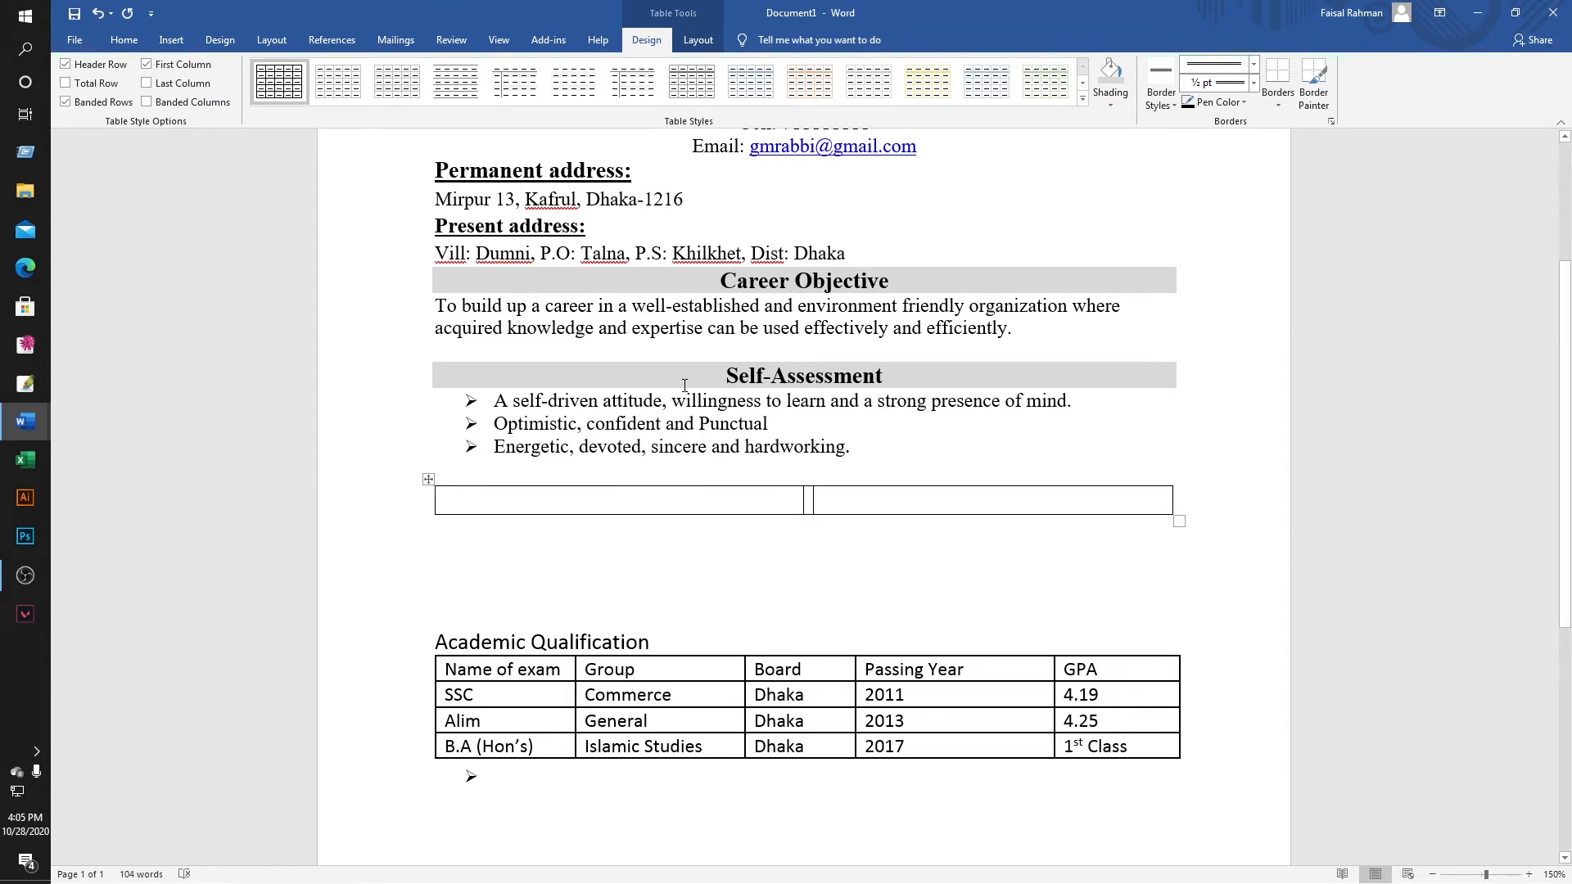
Try inserting rows above and below and columns to the left, undoing each.
{"action": "left_click", "coordinate": [698, 41]}
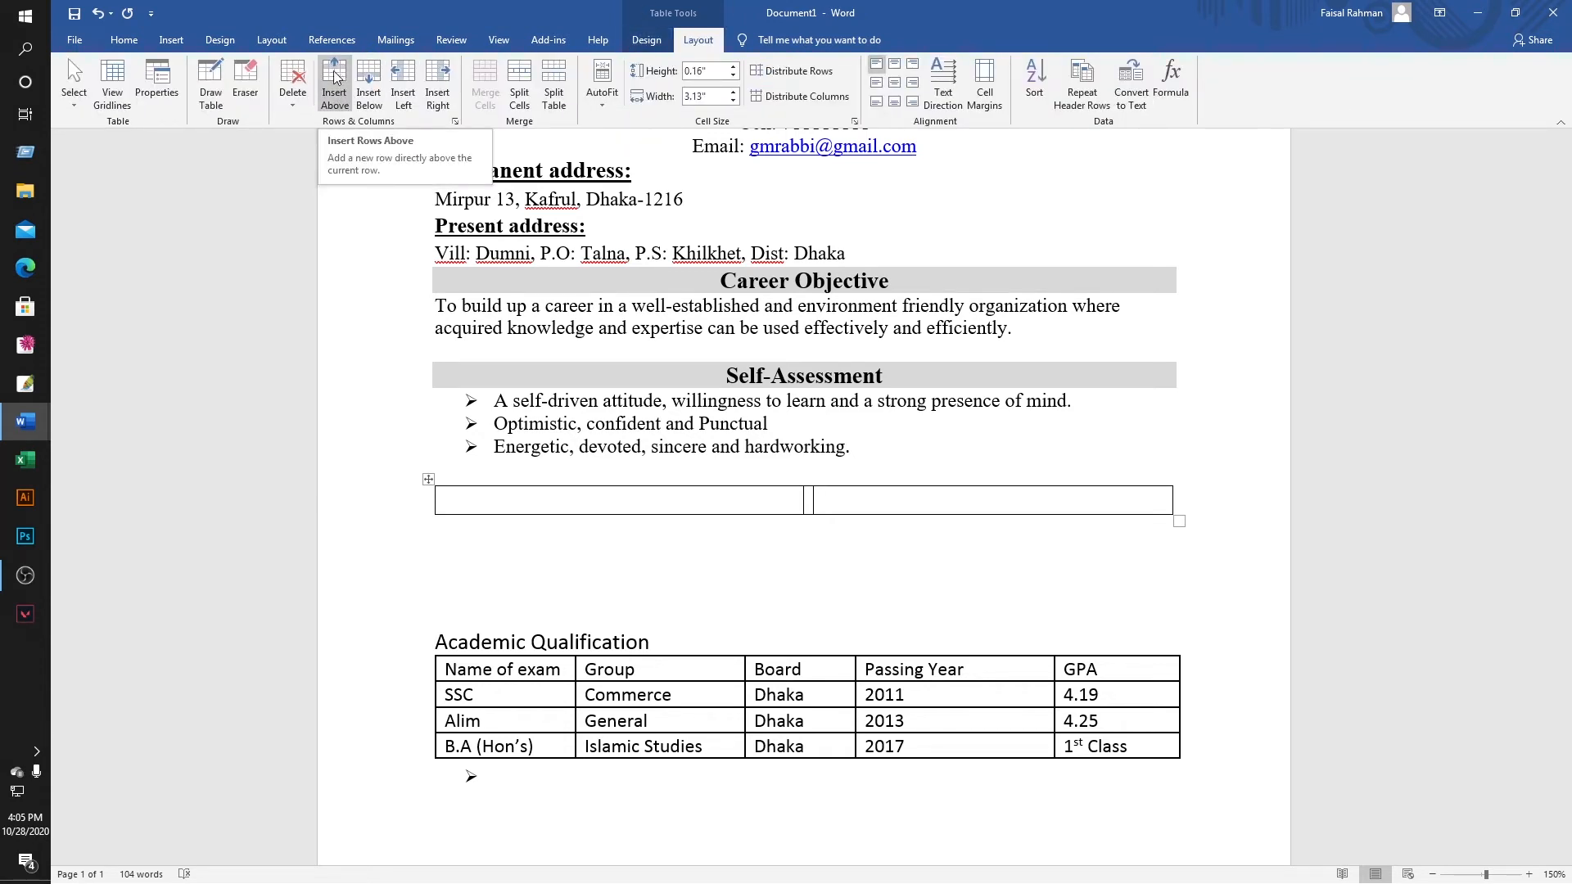
{"action": "left_click", "coordinate": [337, 77]}
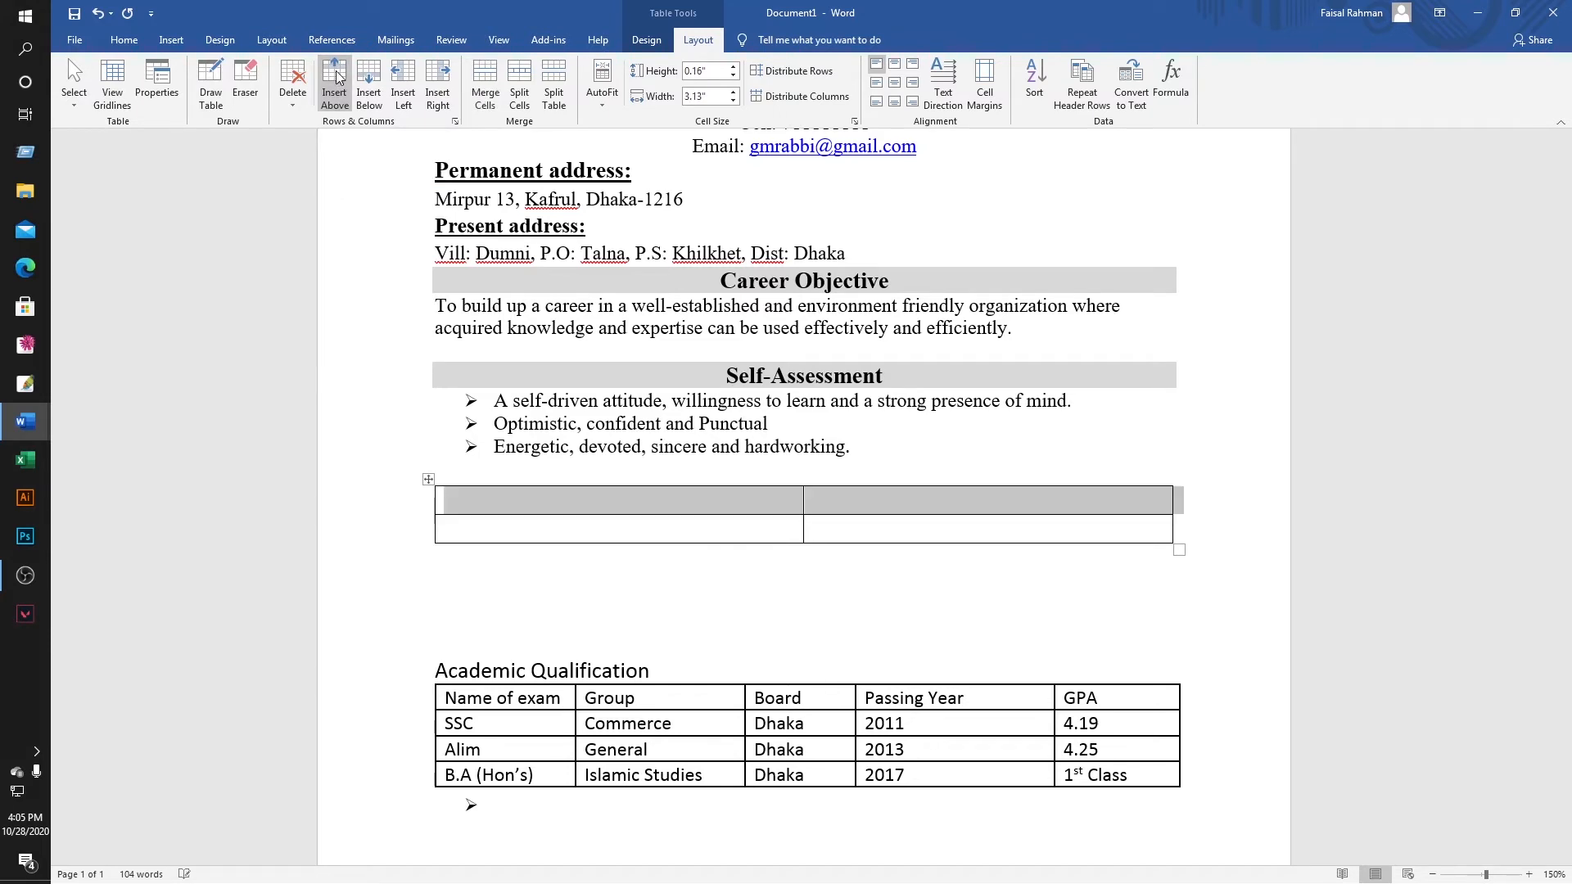
{"action": "key", "text": "ctrl+z"}
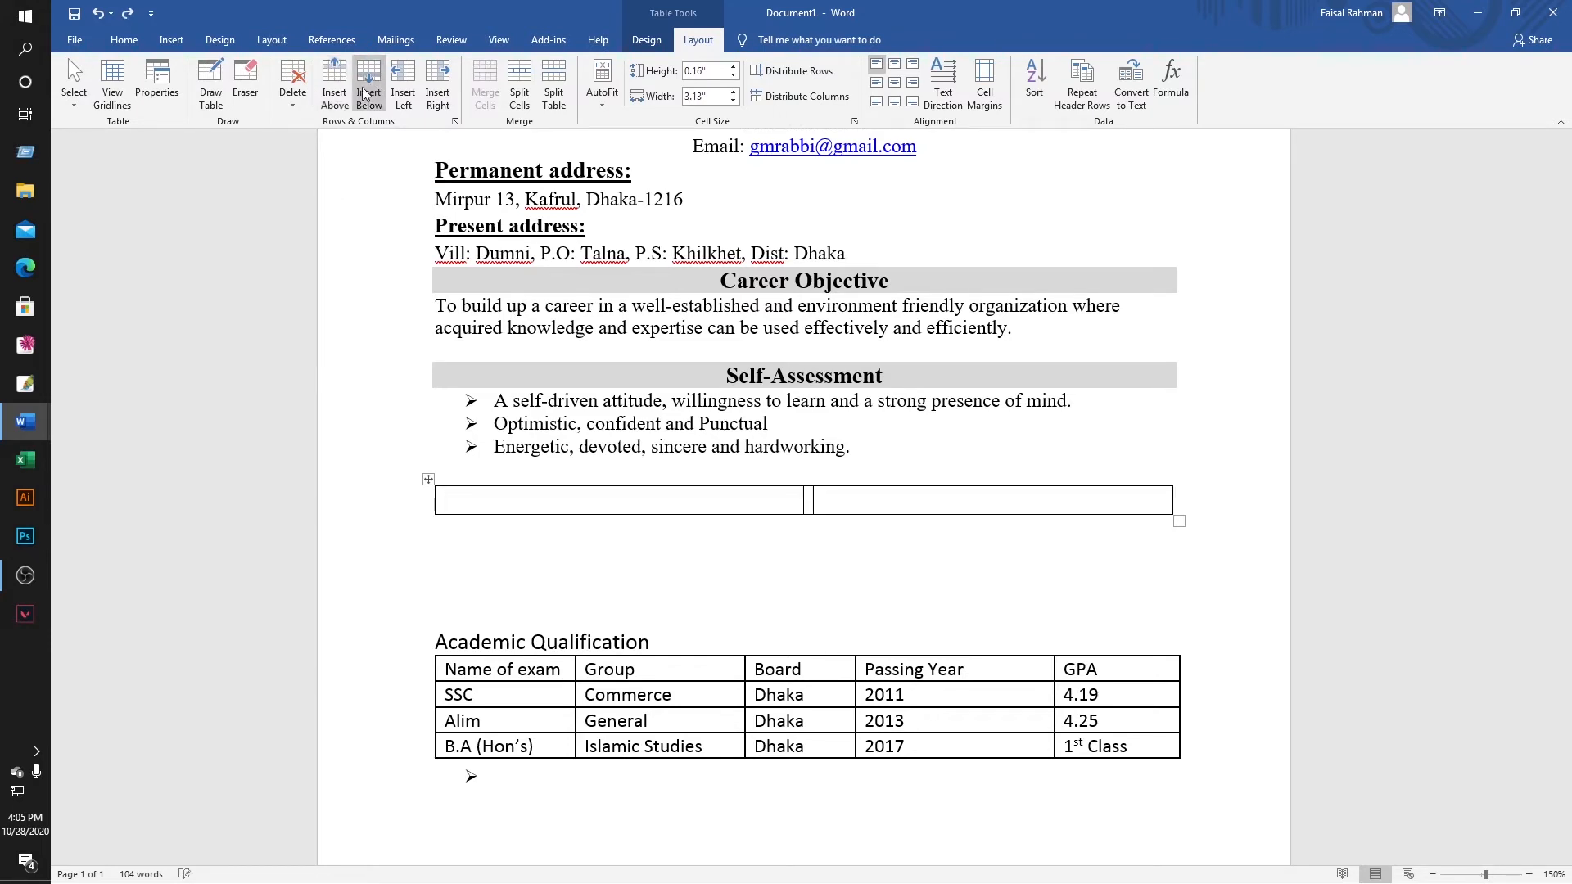
{"action": "left_click", "coordinate": [369, 80]}
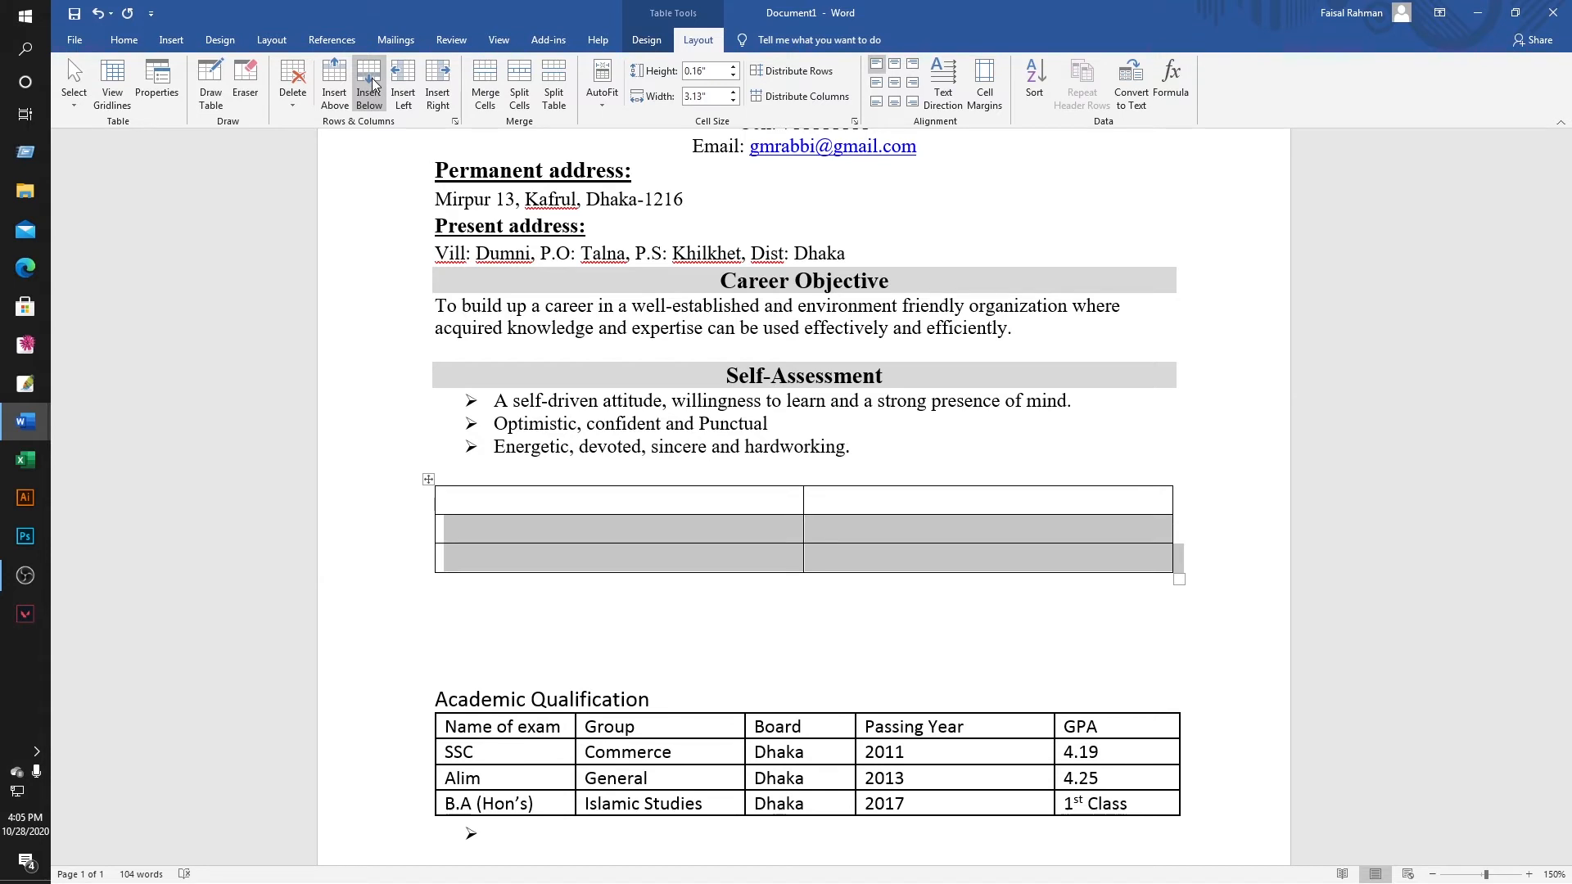
{"action": "key", "text": "ctrl+z"}
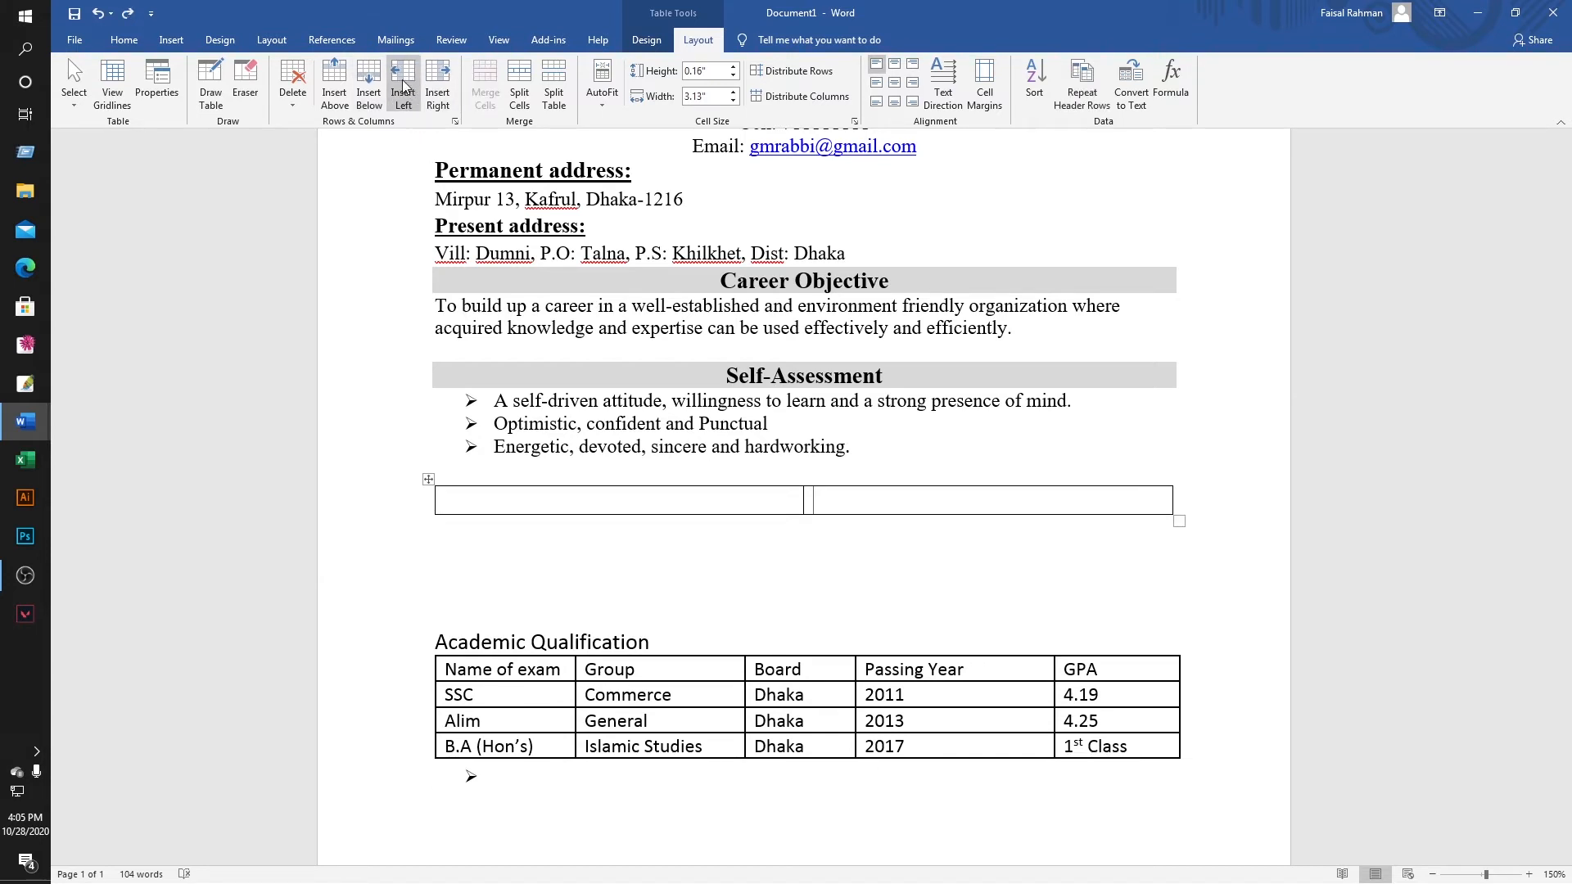
{"action": "left_click", "coordinate": [404, 85]}
{"action": "left_click", "coordinate": [403, 85]}
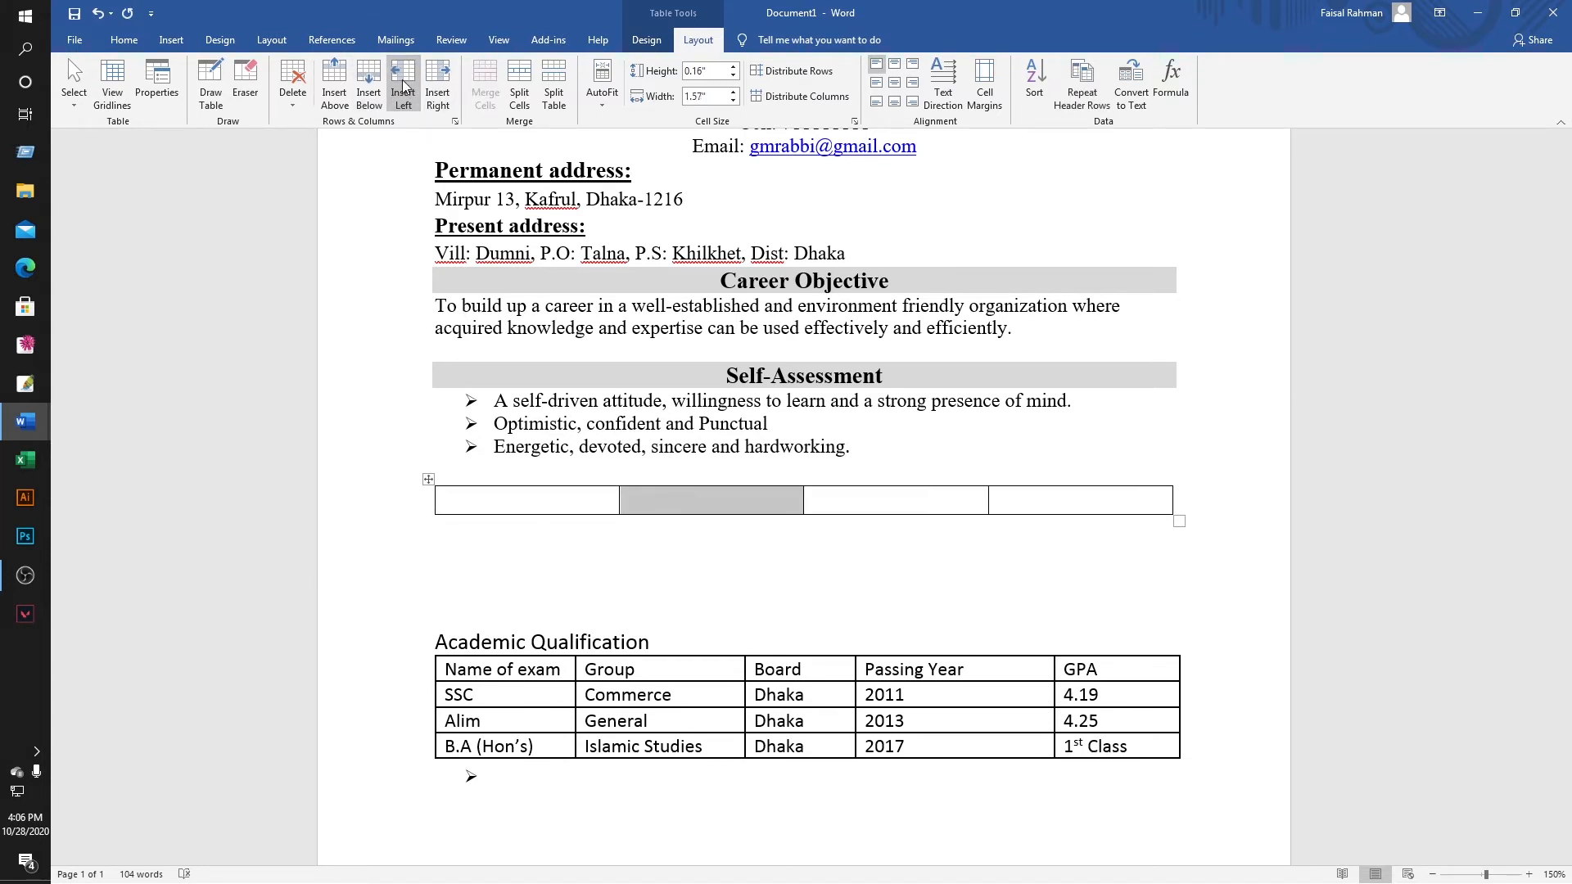
{"action": "key", "text": "ctrl+z"}
{"action": "key", "text": "ctrl+z"}
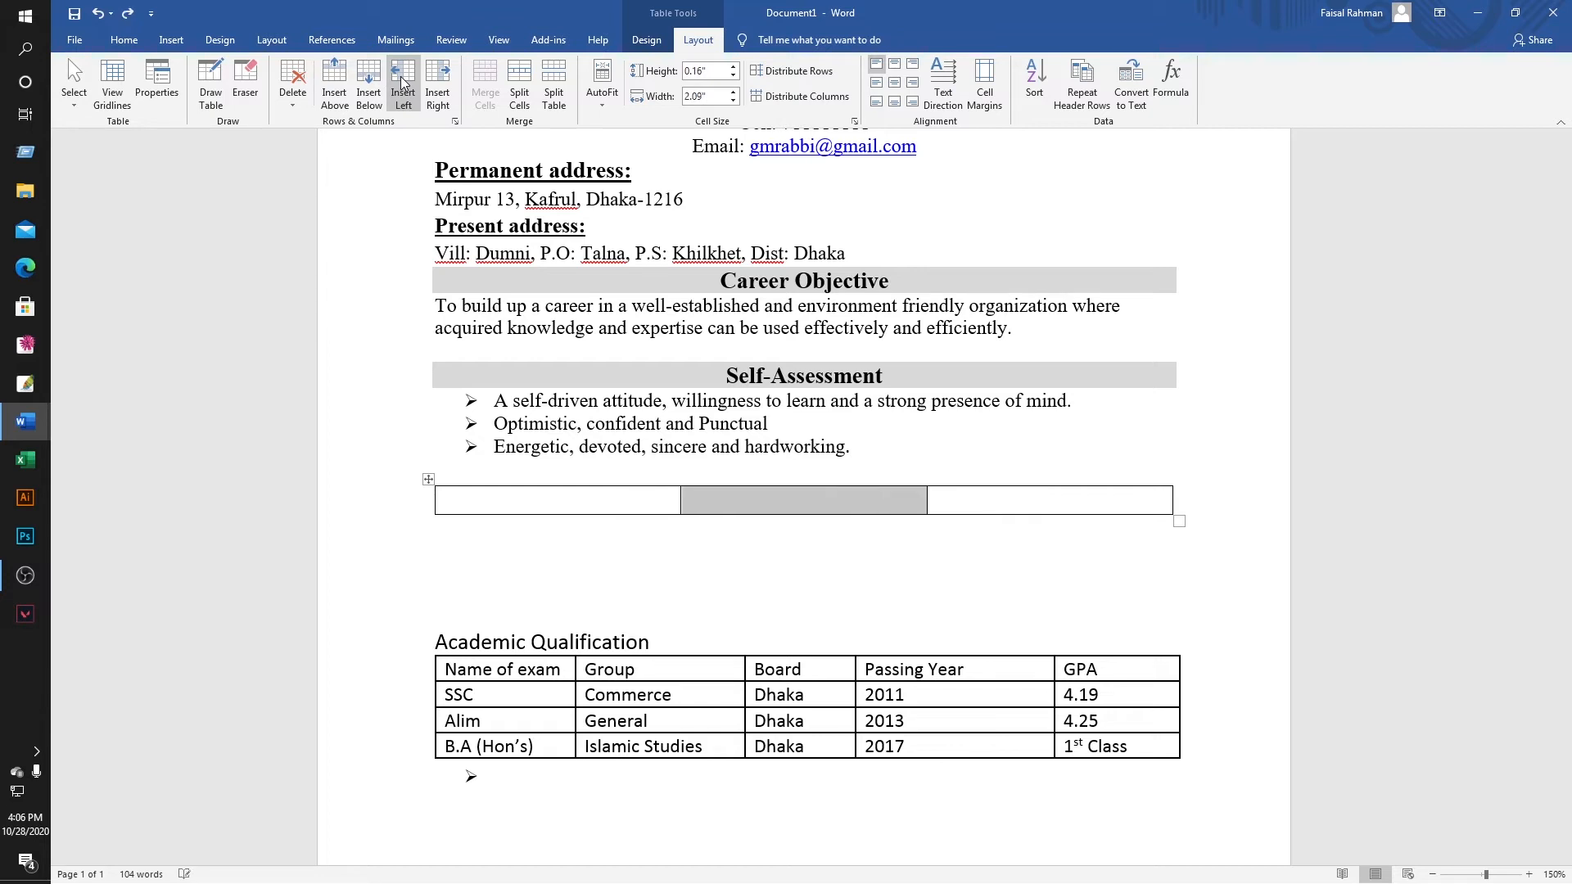
Add three columns to the right and extra rows, then undo until the empty table is gone.
{"action": "left_click", "coordinate": [434, 82]}
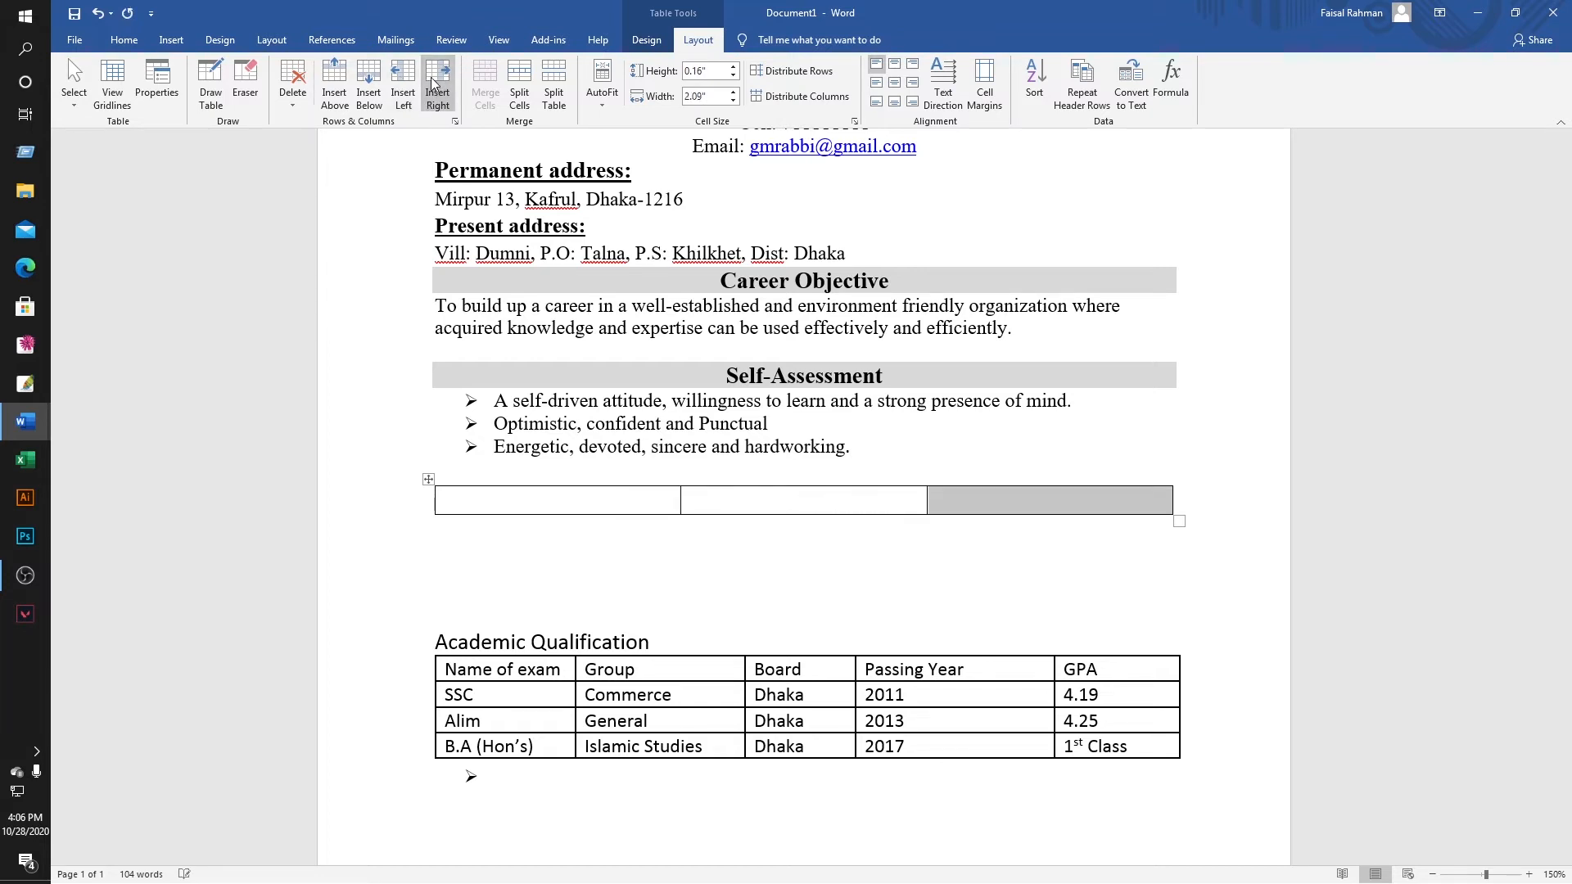
{"action": "left_click", "coordinate": [434, 82]}
{"action": "left_click", "coordinate": [434, 82]}
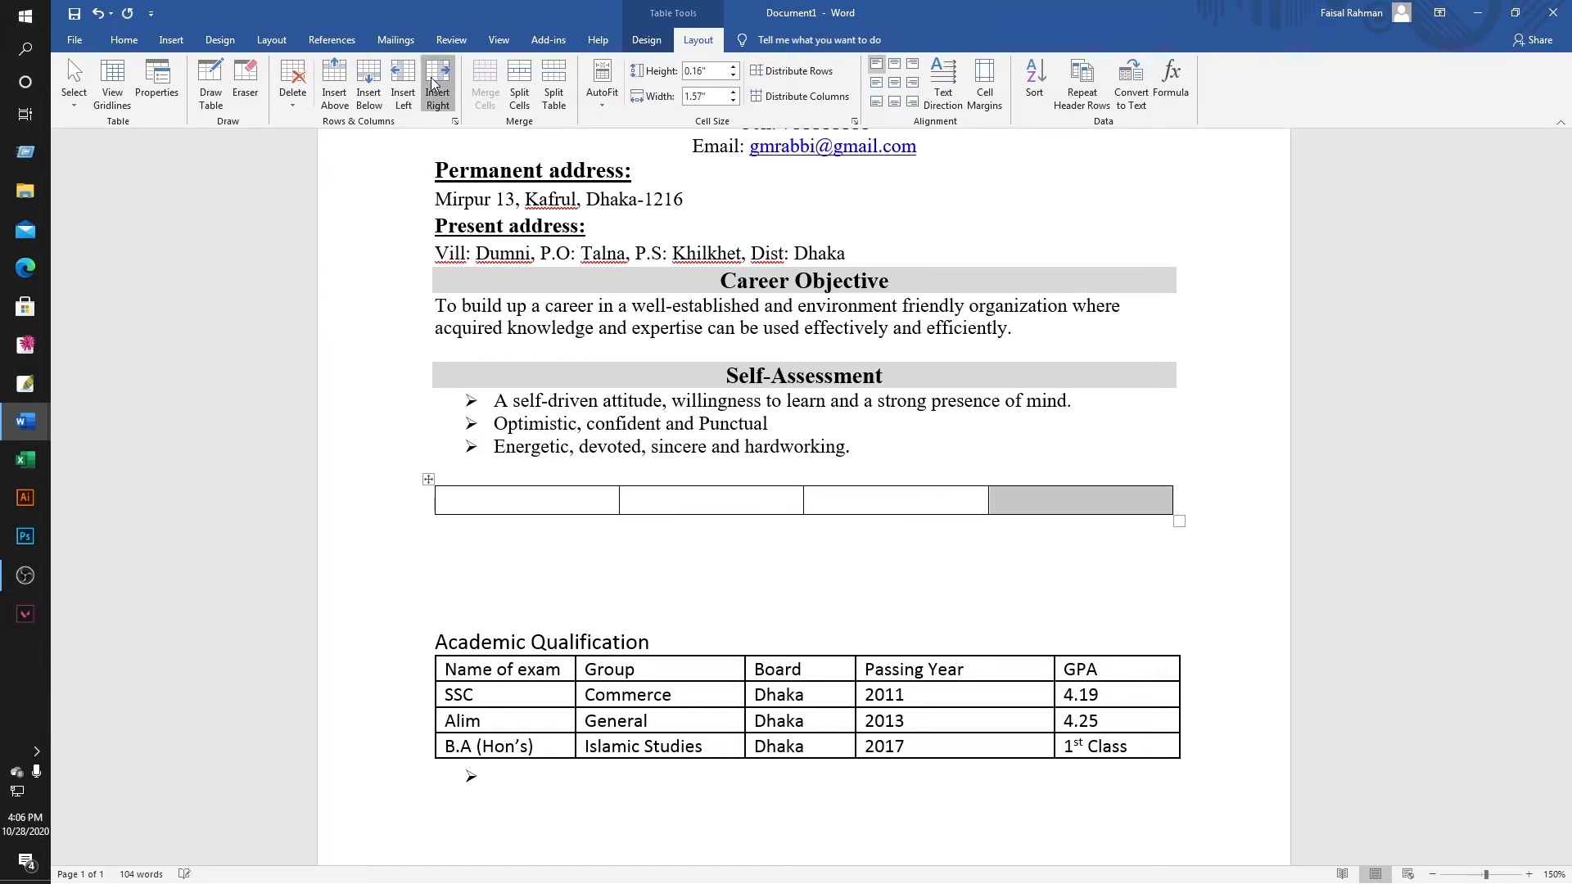
{"action": "left_click", "coordinate": [1065, 500]}
{"action": "key", "text": "Tab"}
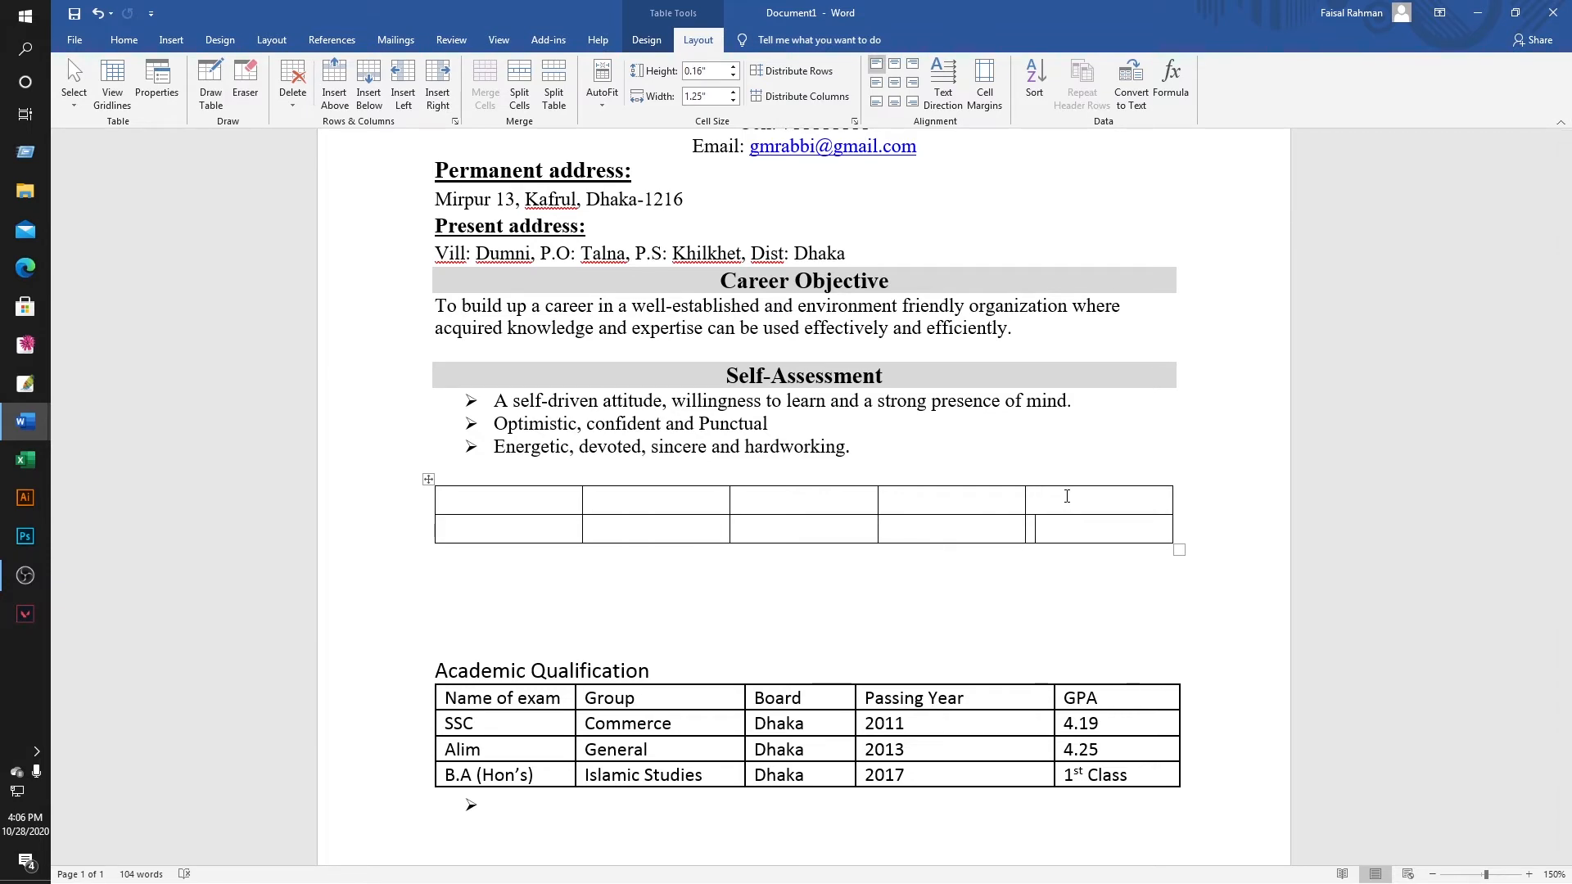
{"action": "key", "text": "Tab"}
{"action": "key", "text": "ctrl+z"}
{"action": "key", "text": "ctrl+z"}
{"action": "key", "text": "ctrl+z"}
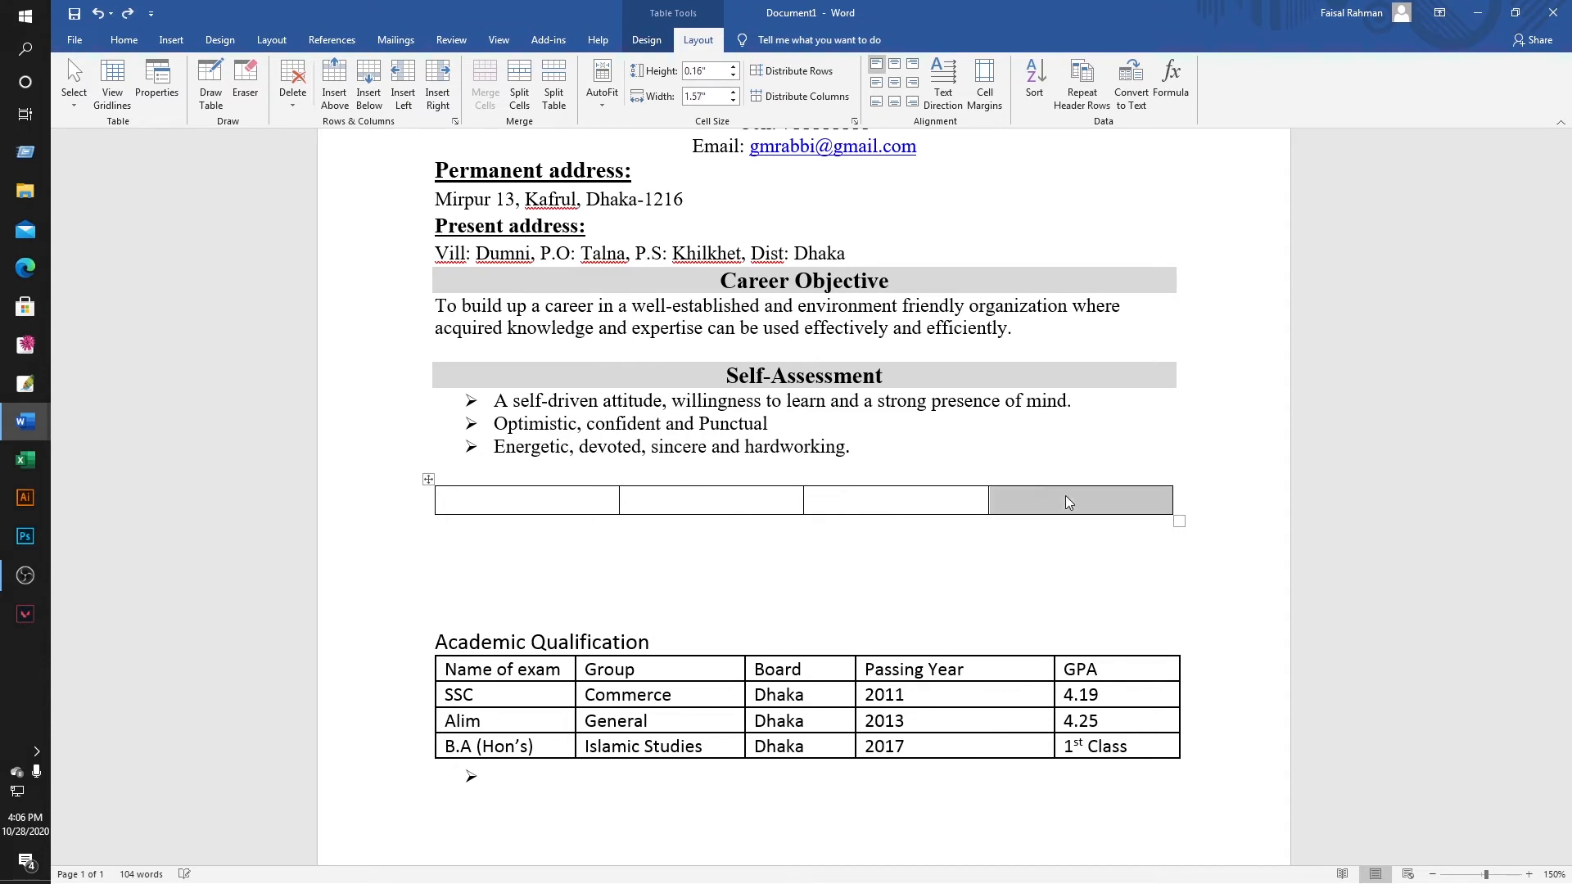
{"action": "key", "text": "ctrl+z"}
{"action": "key", "text": "ctrl+z"}
{"action": "key", "text": "ctrl+z"}
{"action": "key", "text": "ctrl+z"}
{"action": "key", "text": "ctrl+z"}
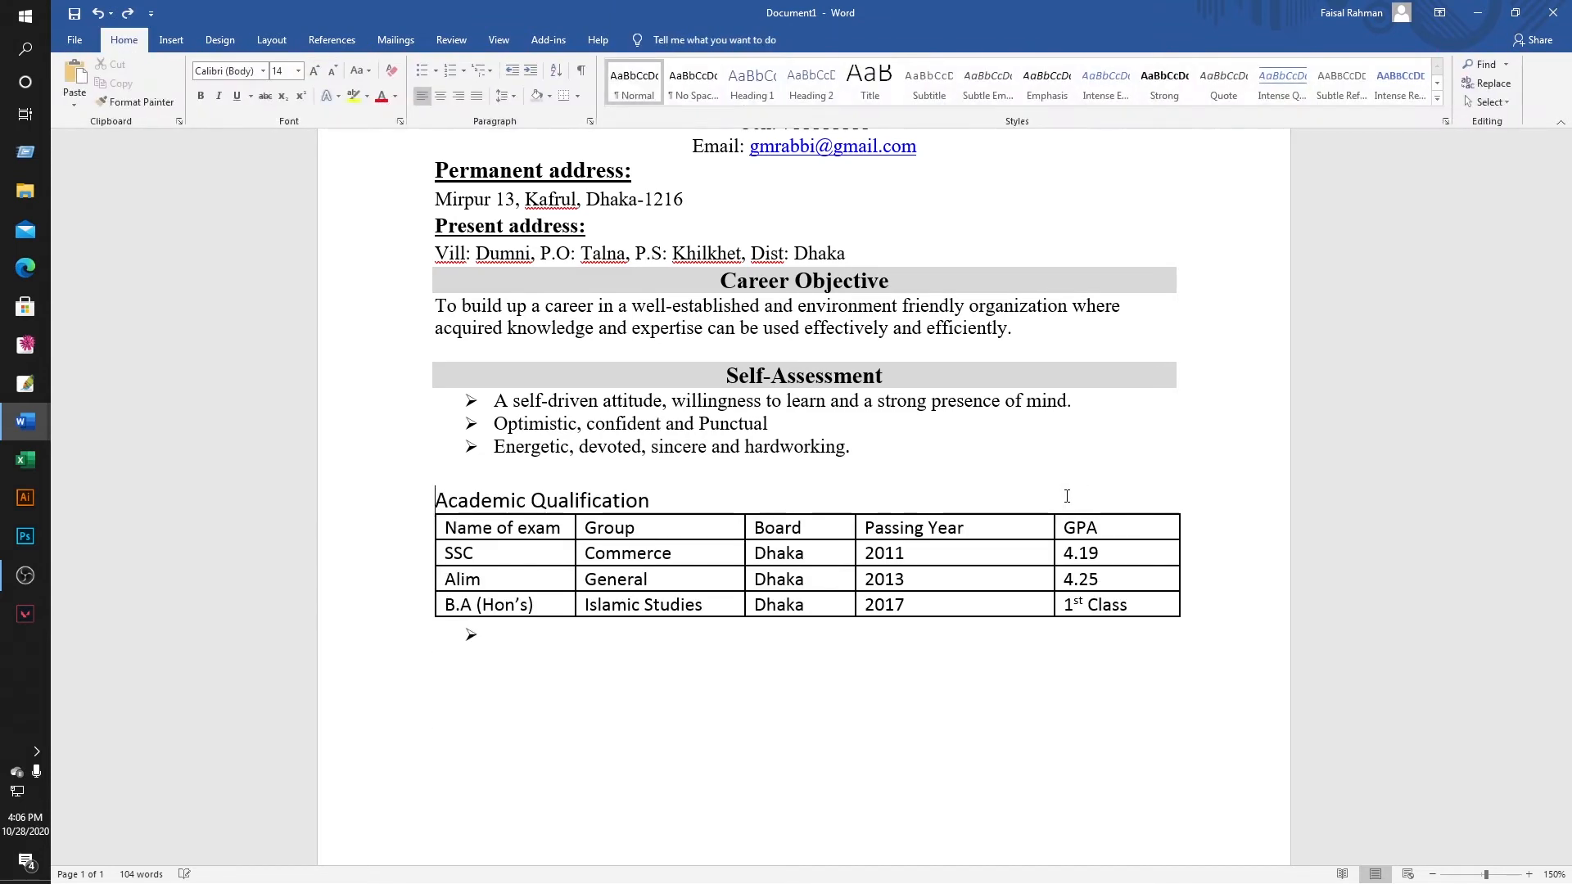
Set the Academic Qualification heading and its table in Times New Roman.
{"action": "key", "text": "ctrl+z"}
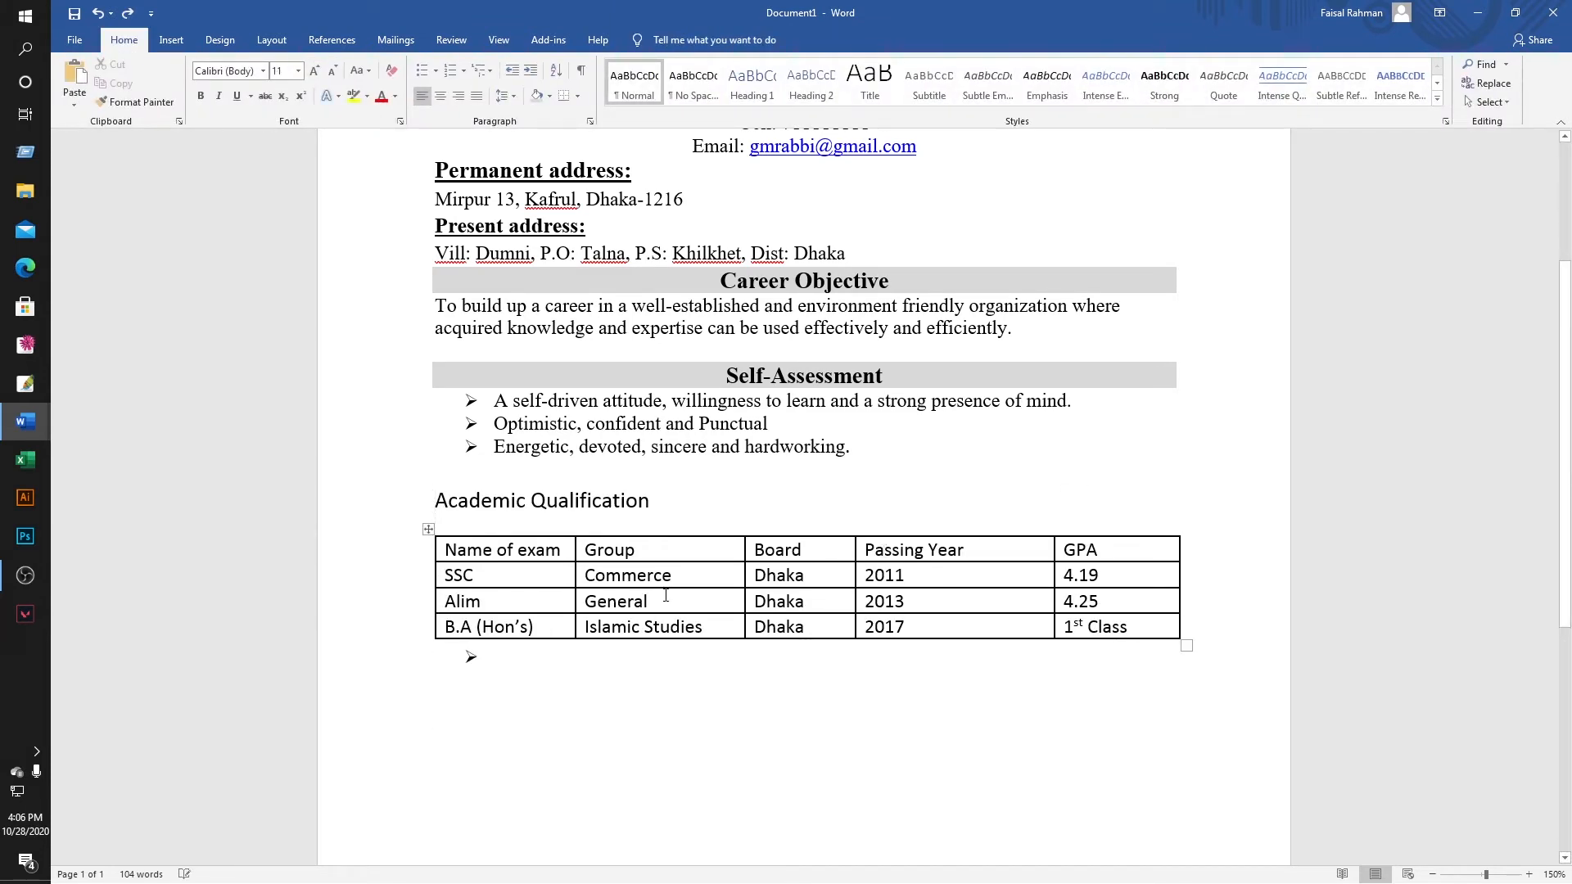
{"action": "key", "text": "ctrl+z"}
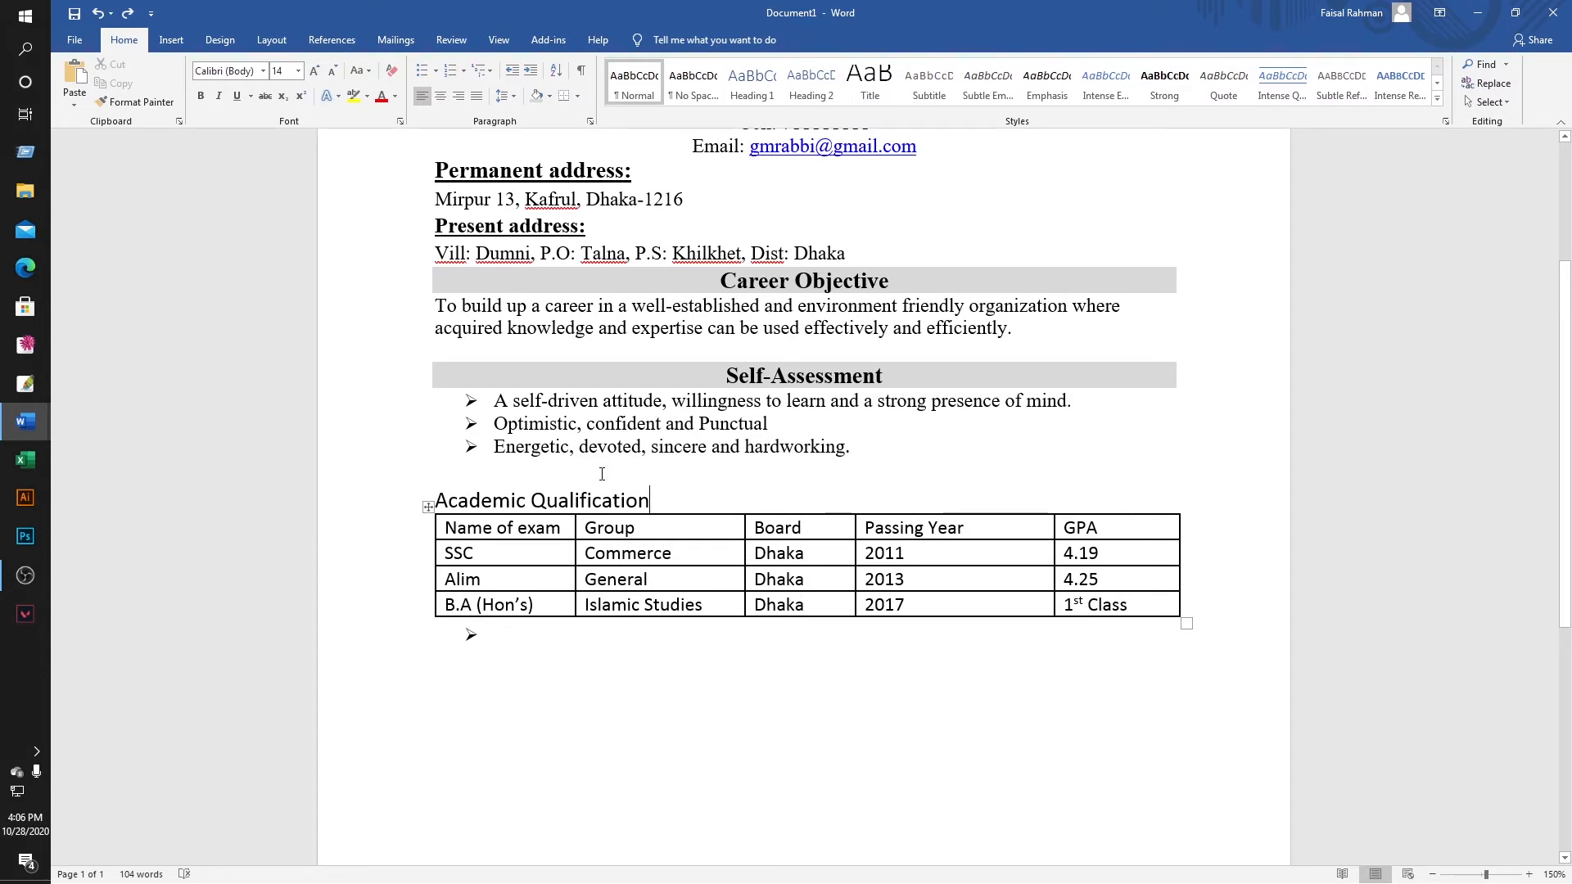
{"action": "left_click", "coordinate": [602, 474]}
{"action": "left_click_drag", "start_coordinate": [434, 500], "coordinate": [602, 503]}
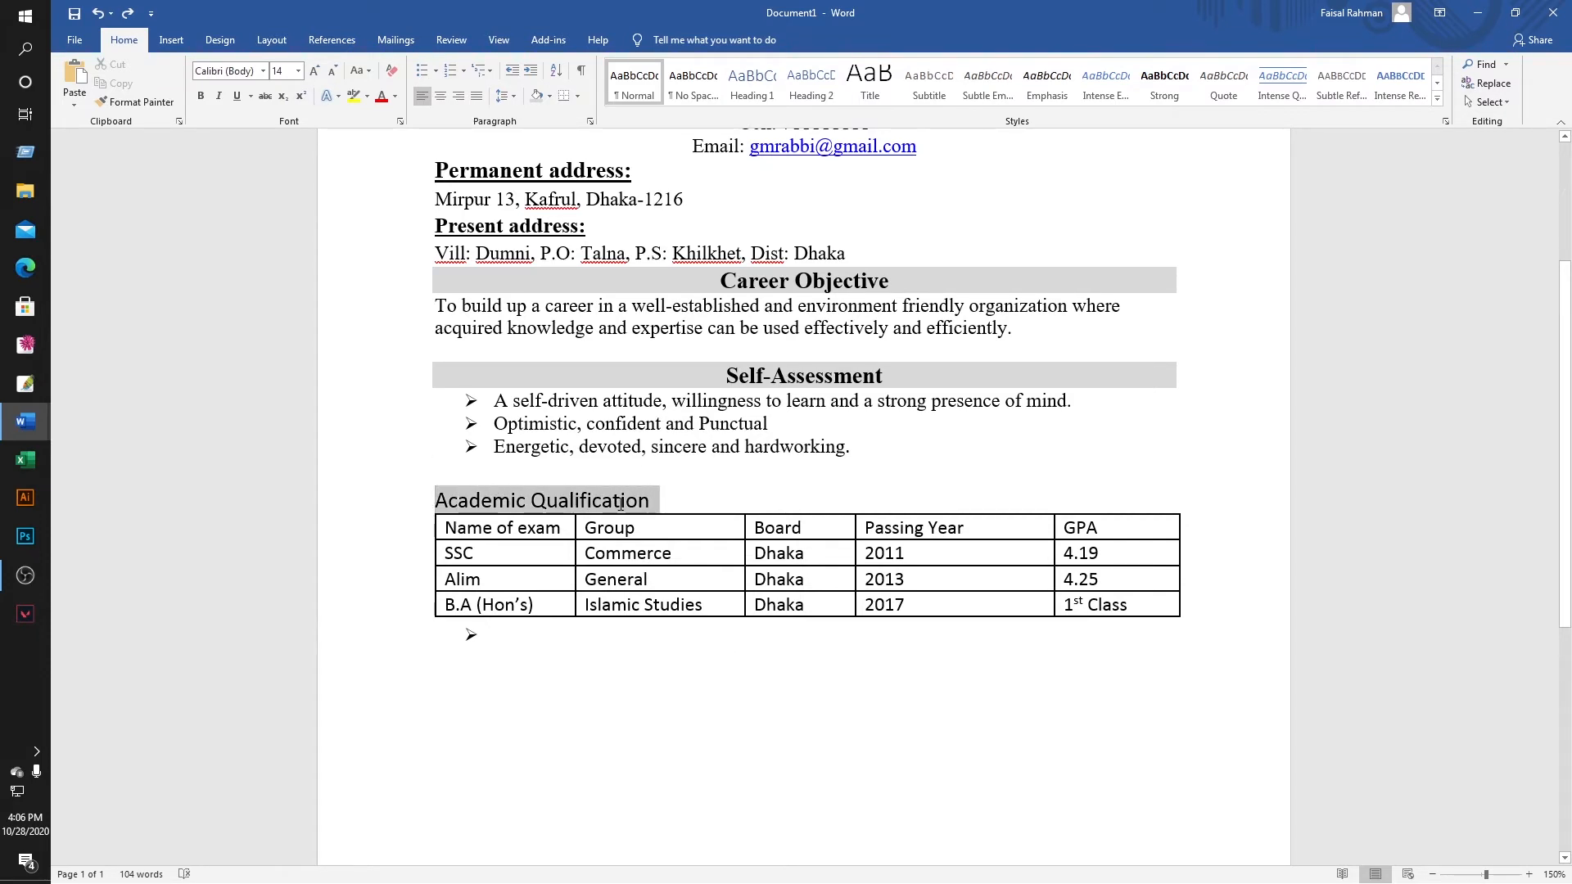
{"action": "left_click", "coordinate": [458, 482]}
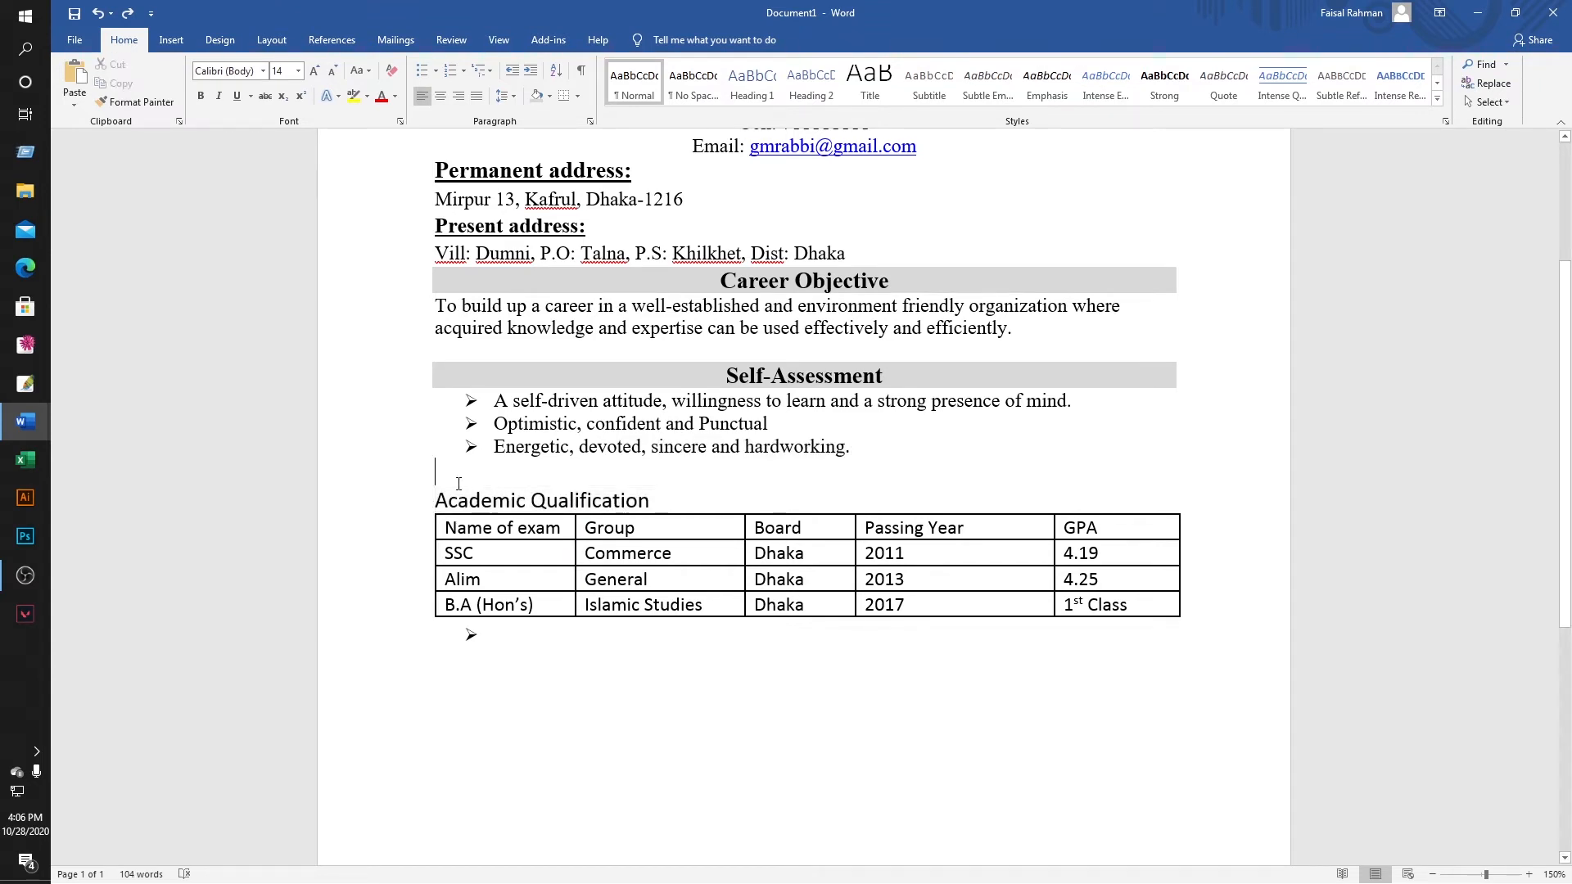
{"action": "left_click_drag", "start_coordinate": [476, 497], "coordinate": [990, 653]}
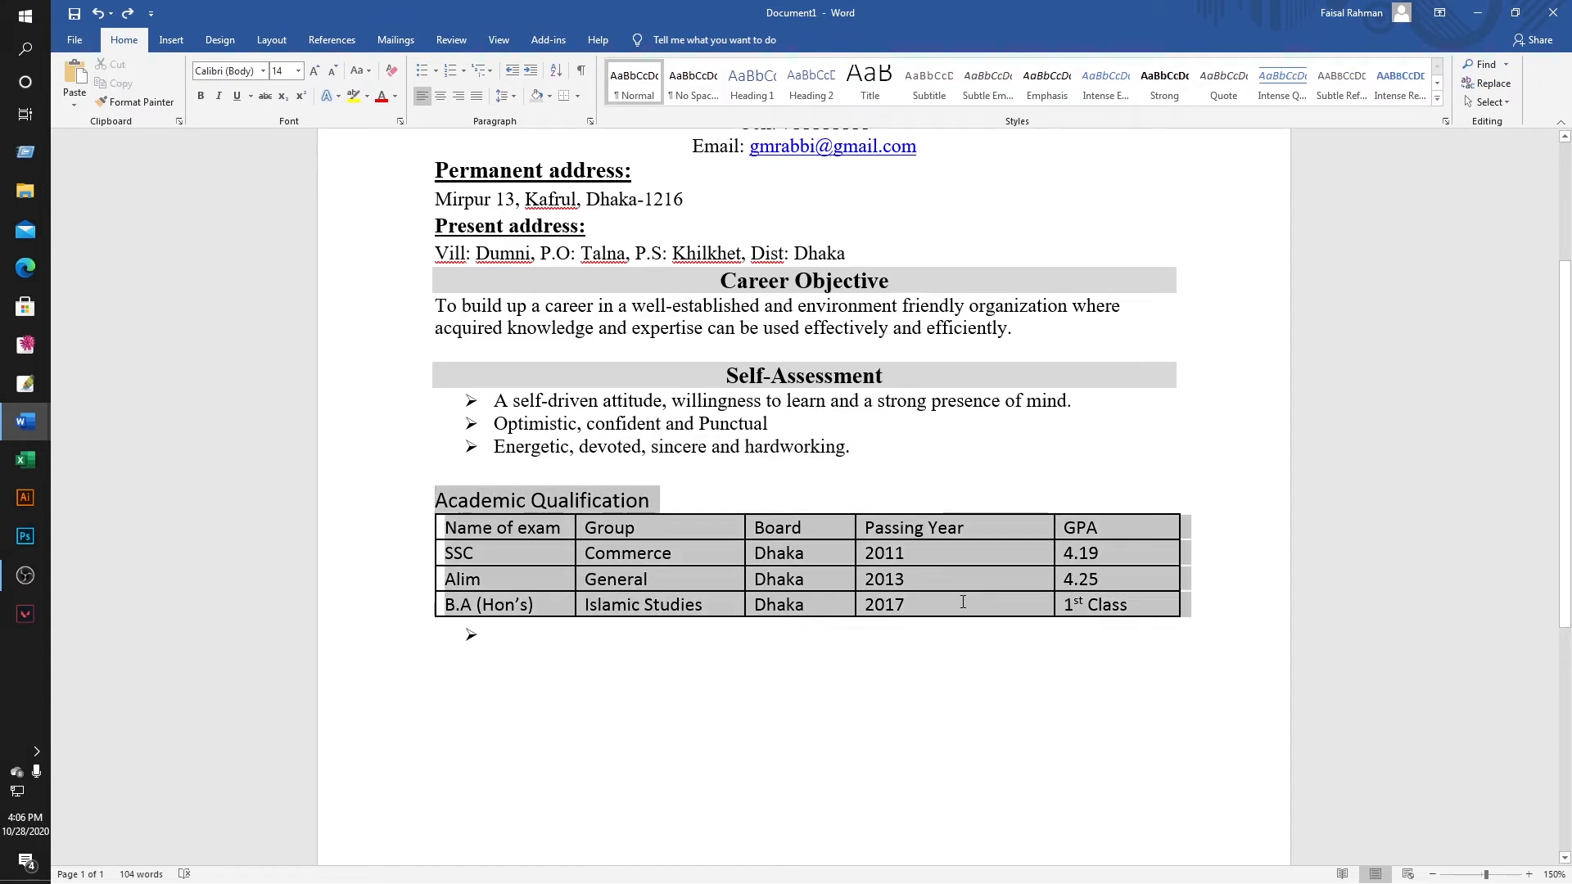
{"action": "left_click", "coordinate": [236, 72]}
{"action": "type", "text": "Times New Ro"}
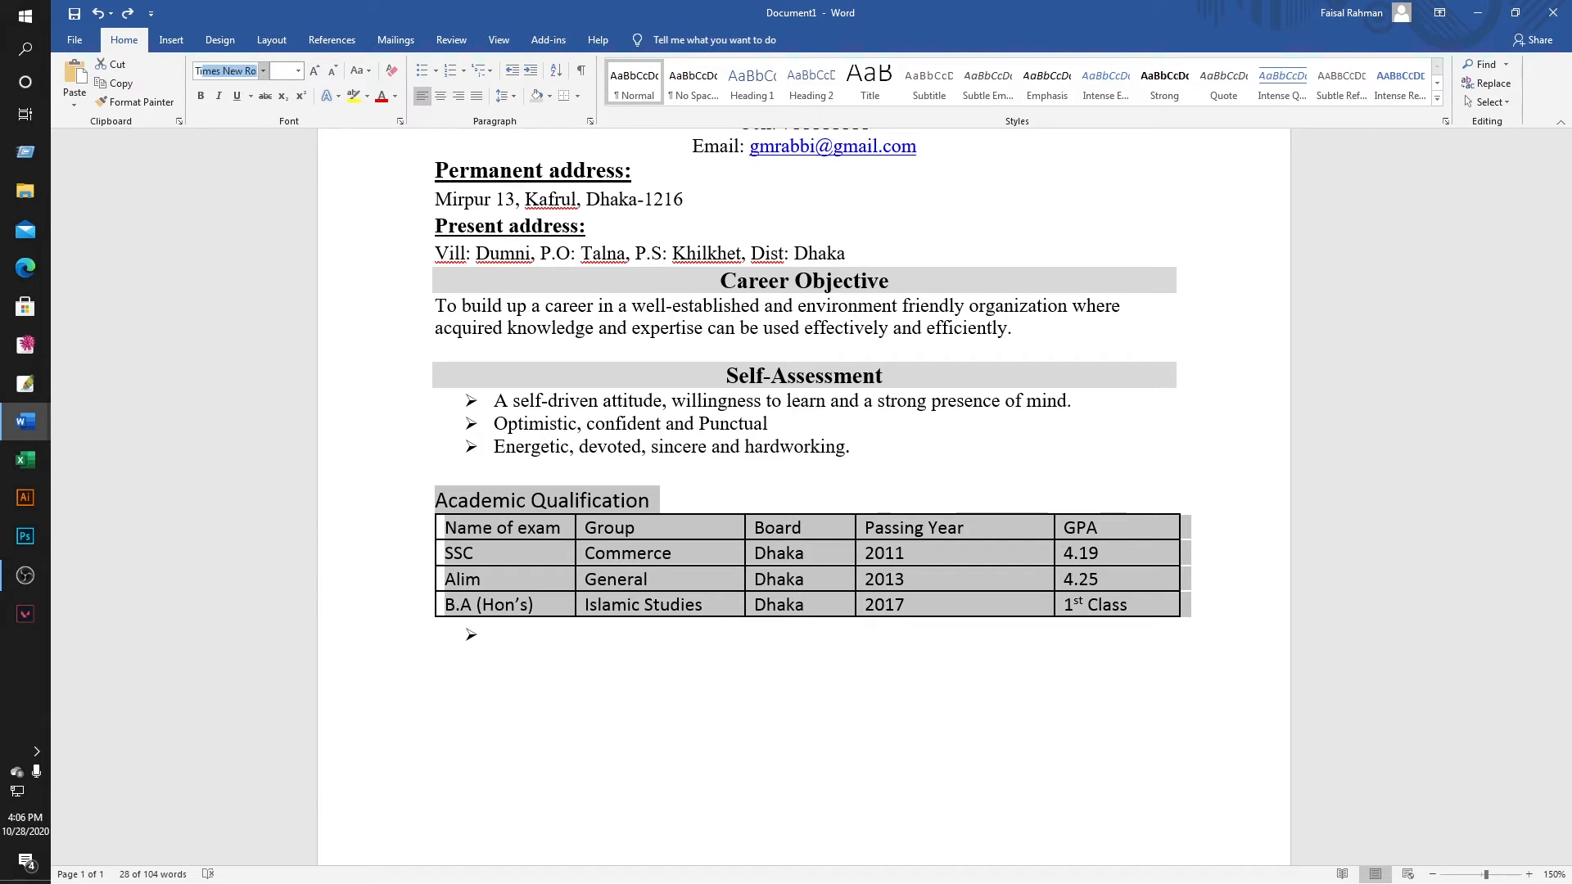
{"action": "key", "text": "Return"}
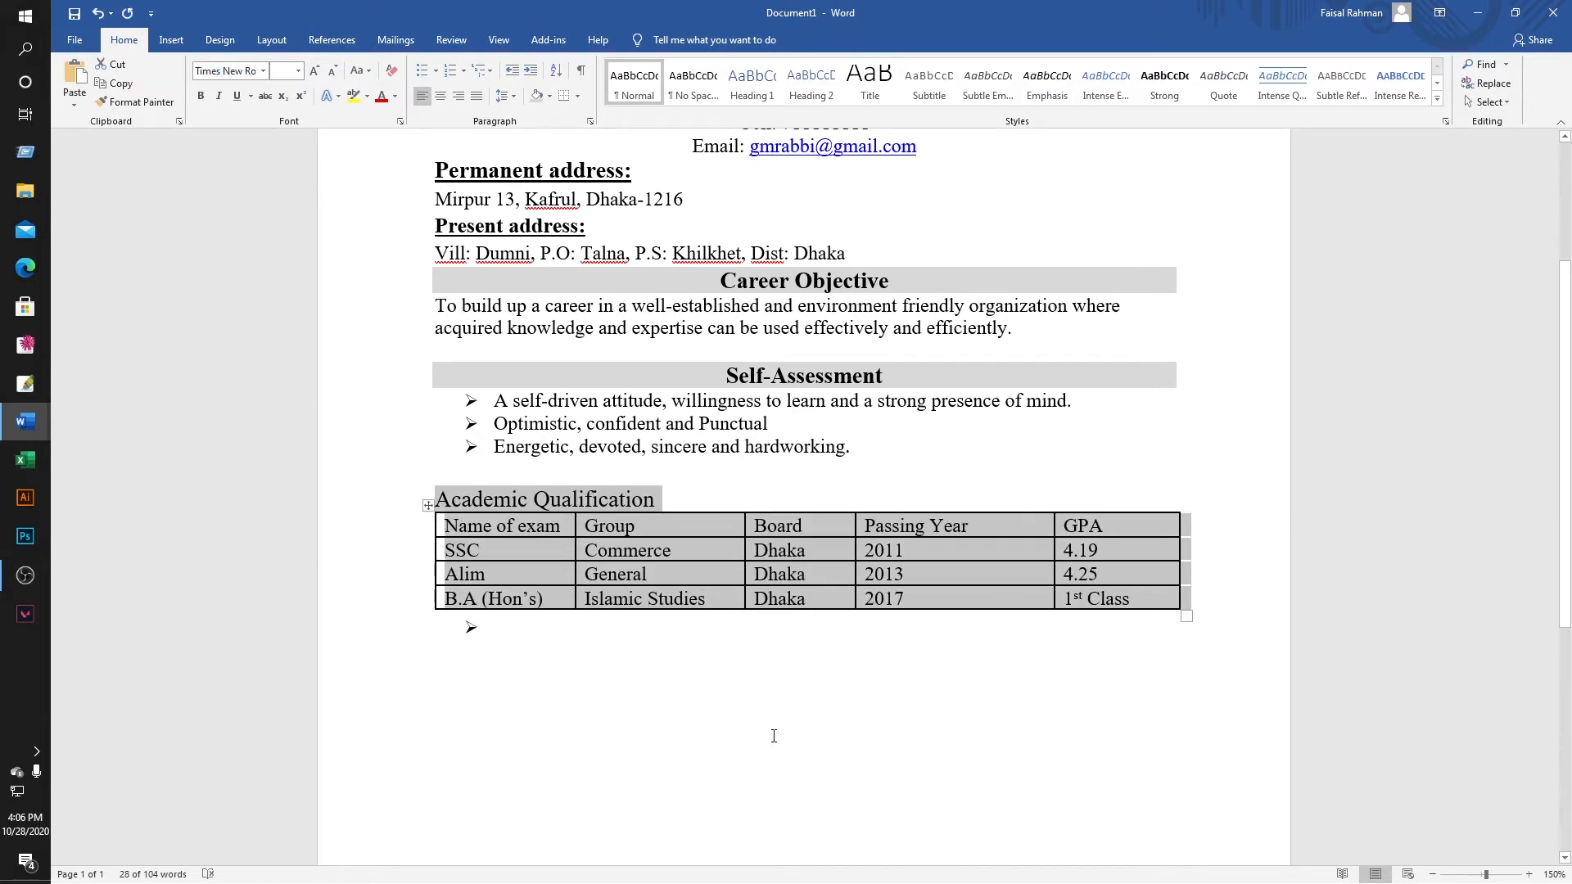
Insert a blank line between the Academic Qualification heading and its table.
{"action": "left_click", "coordinate": [772, 836]}
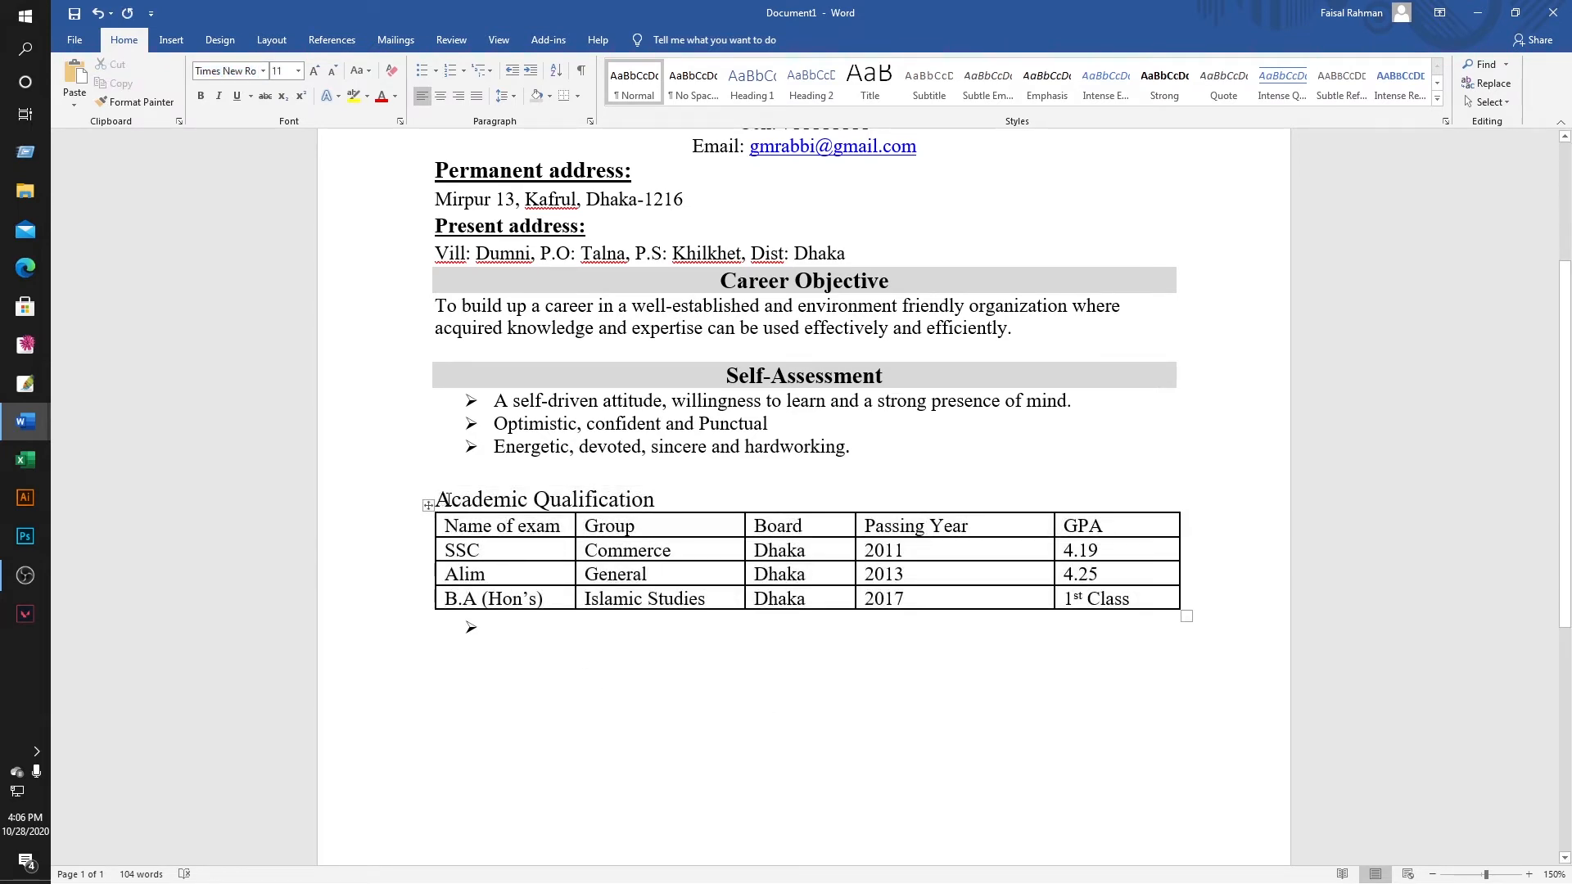
{"action": "left_click_drag", "start_coordinate": [446, 499], "coordinate": [554, 499]}
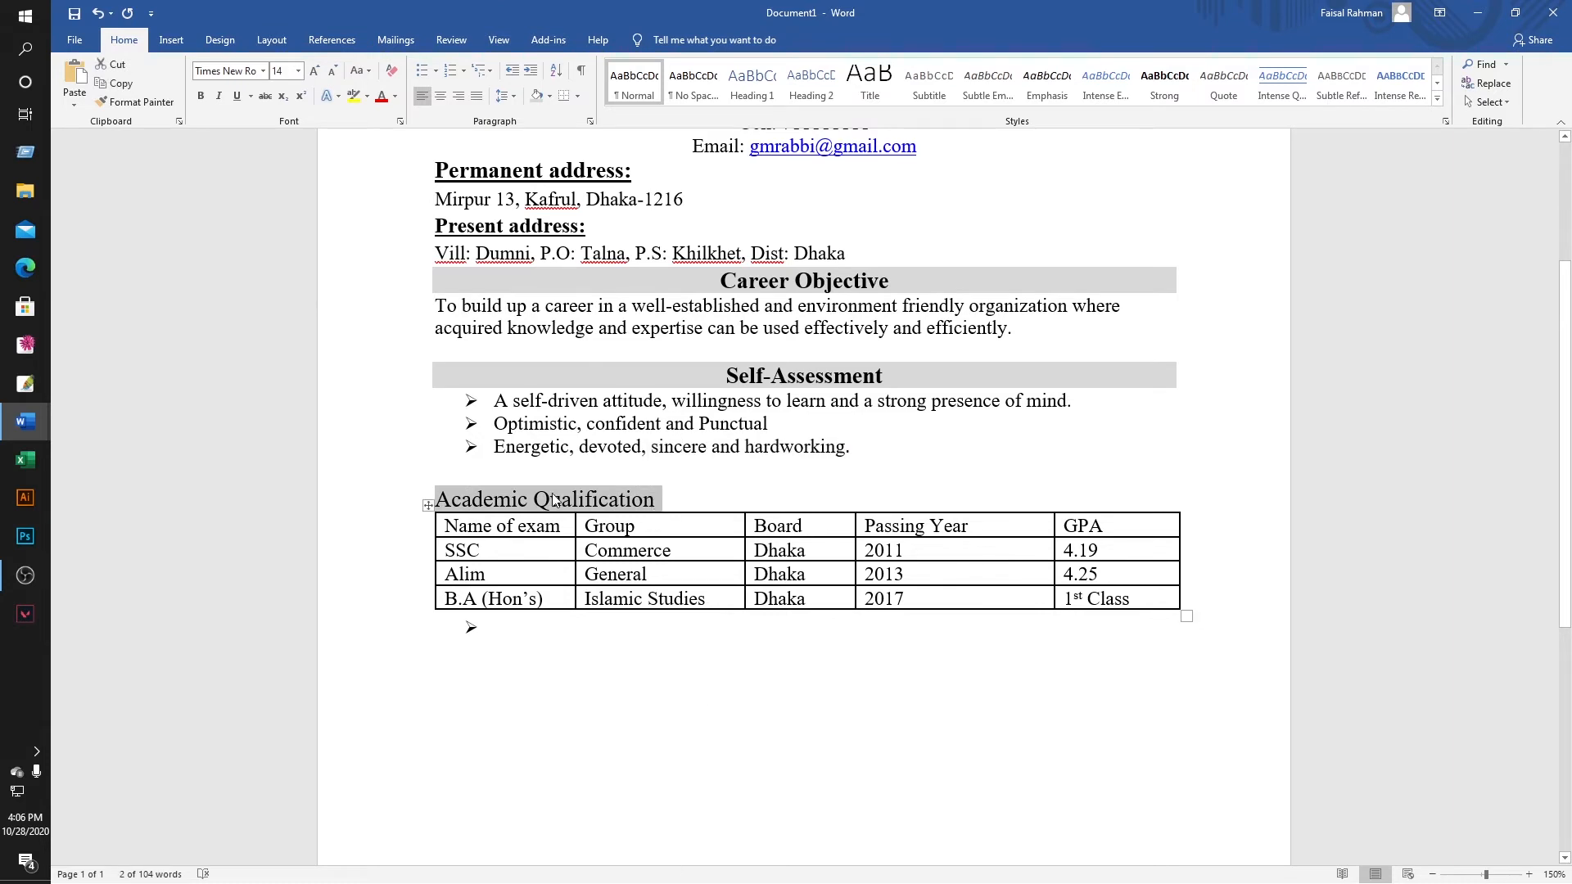
{"action": "left_click", "coordinate": [671, 499]}
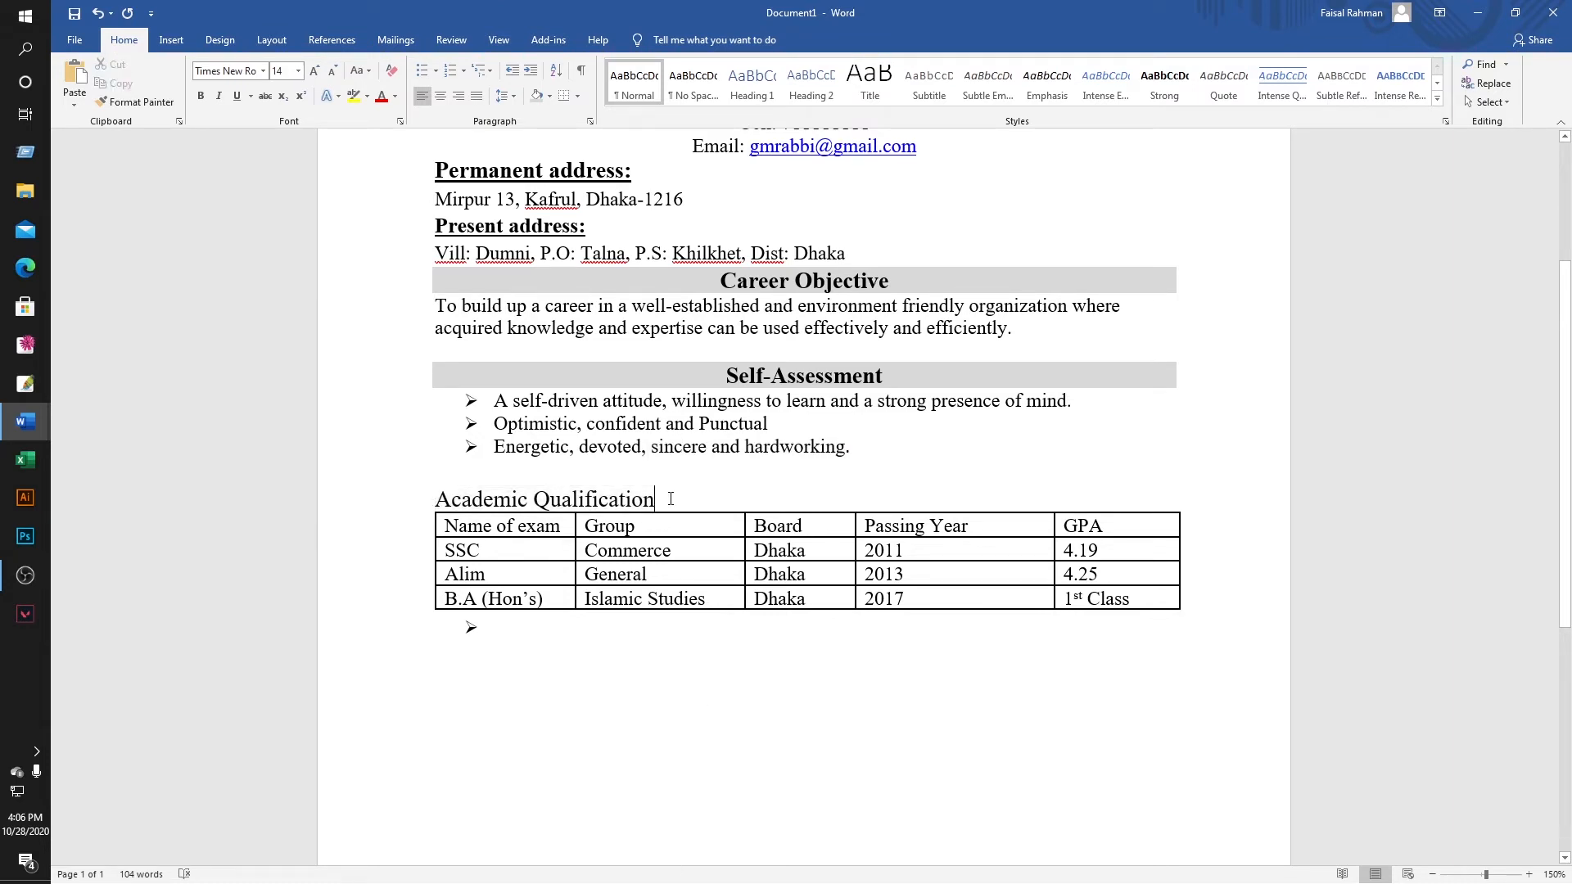
{"action": "key", "text": "Return"}
{"action": "left_click_drag", "start_coordinate": [442, 499], "coordinate": [642, 509]}
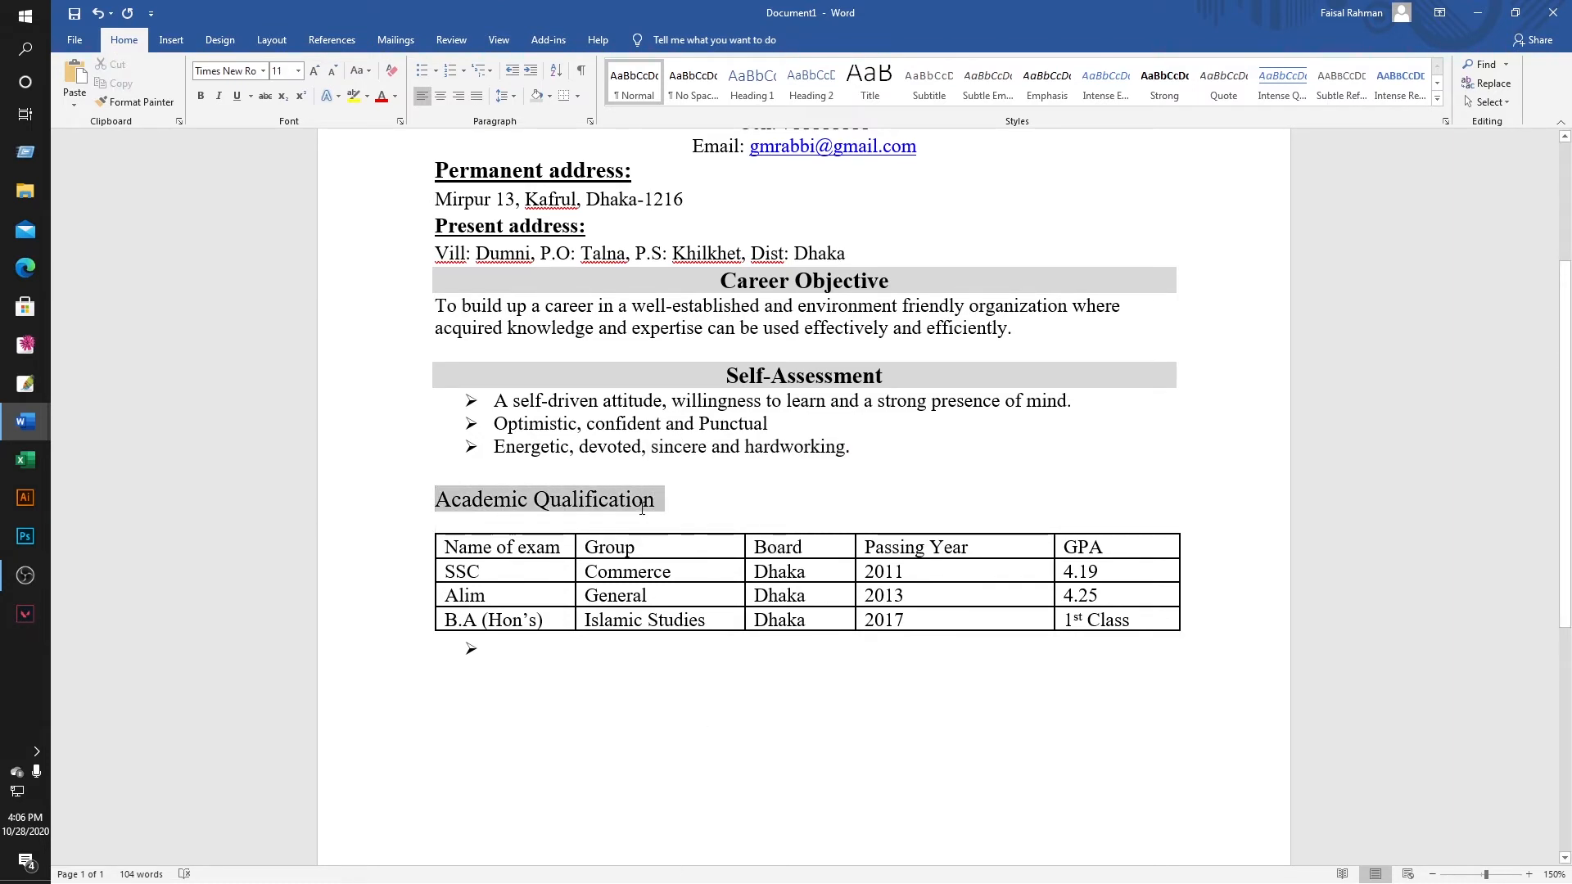
Left-align the Academic Qualification heading and add a colon after it.
{"action": "left_click", "coordinate": [440, 97]}
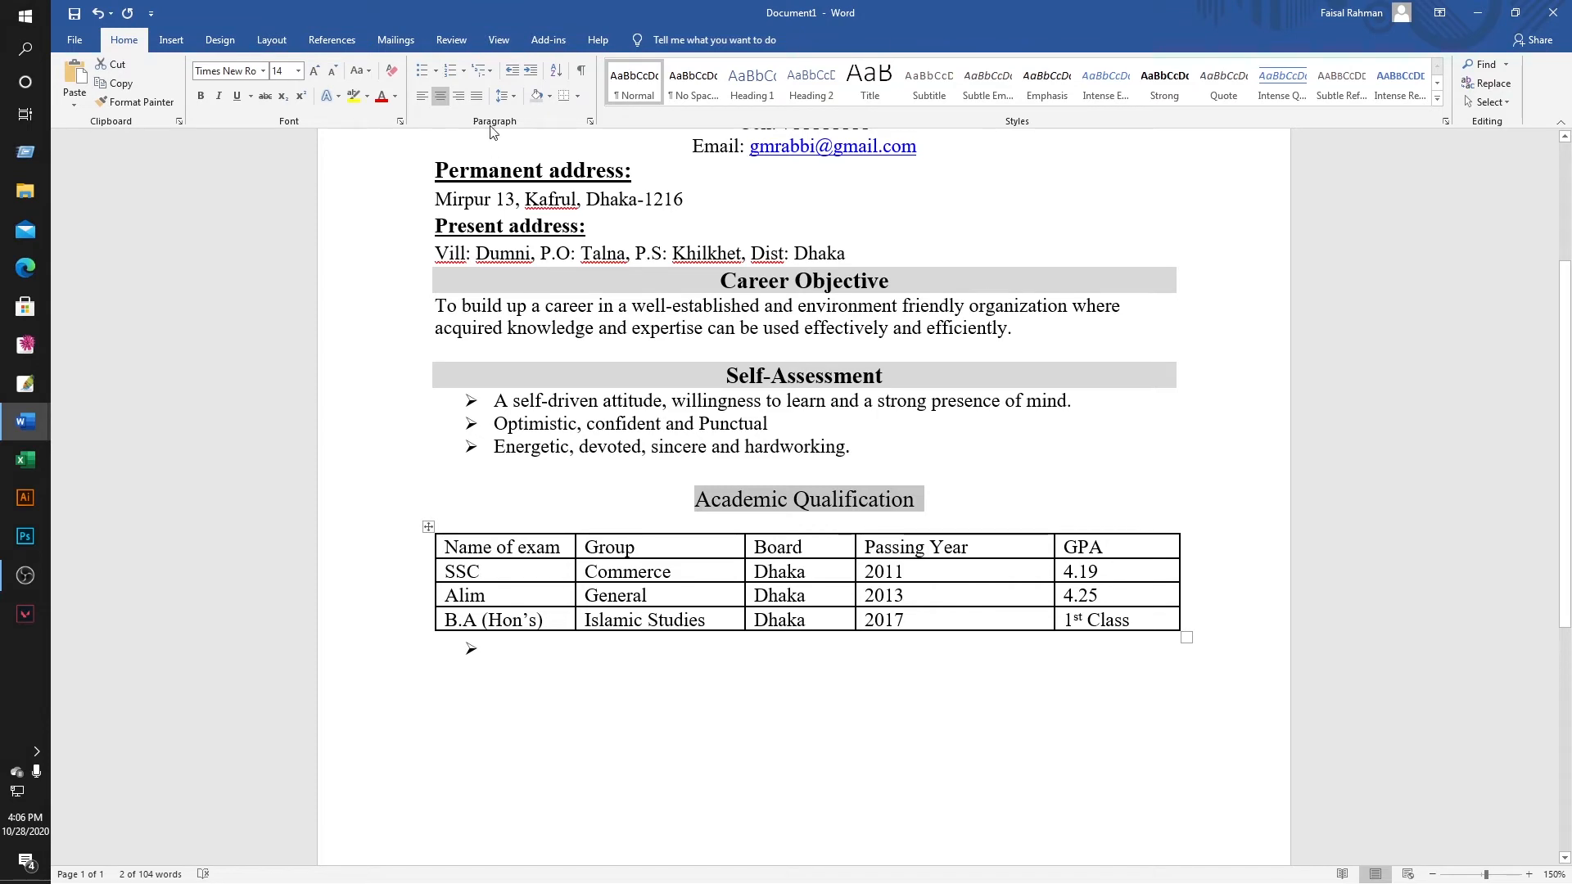
{"action": "left_click", "coordinate": [421, 96]}
{"action": "left_click", "coordinate": [668, 516]}
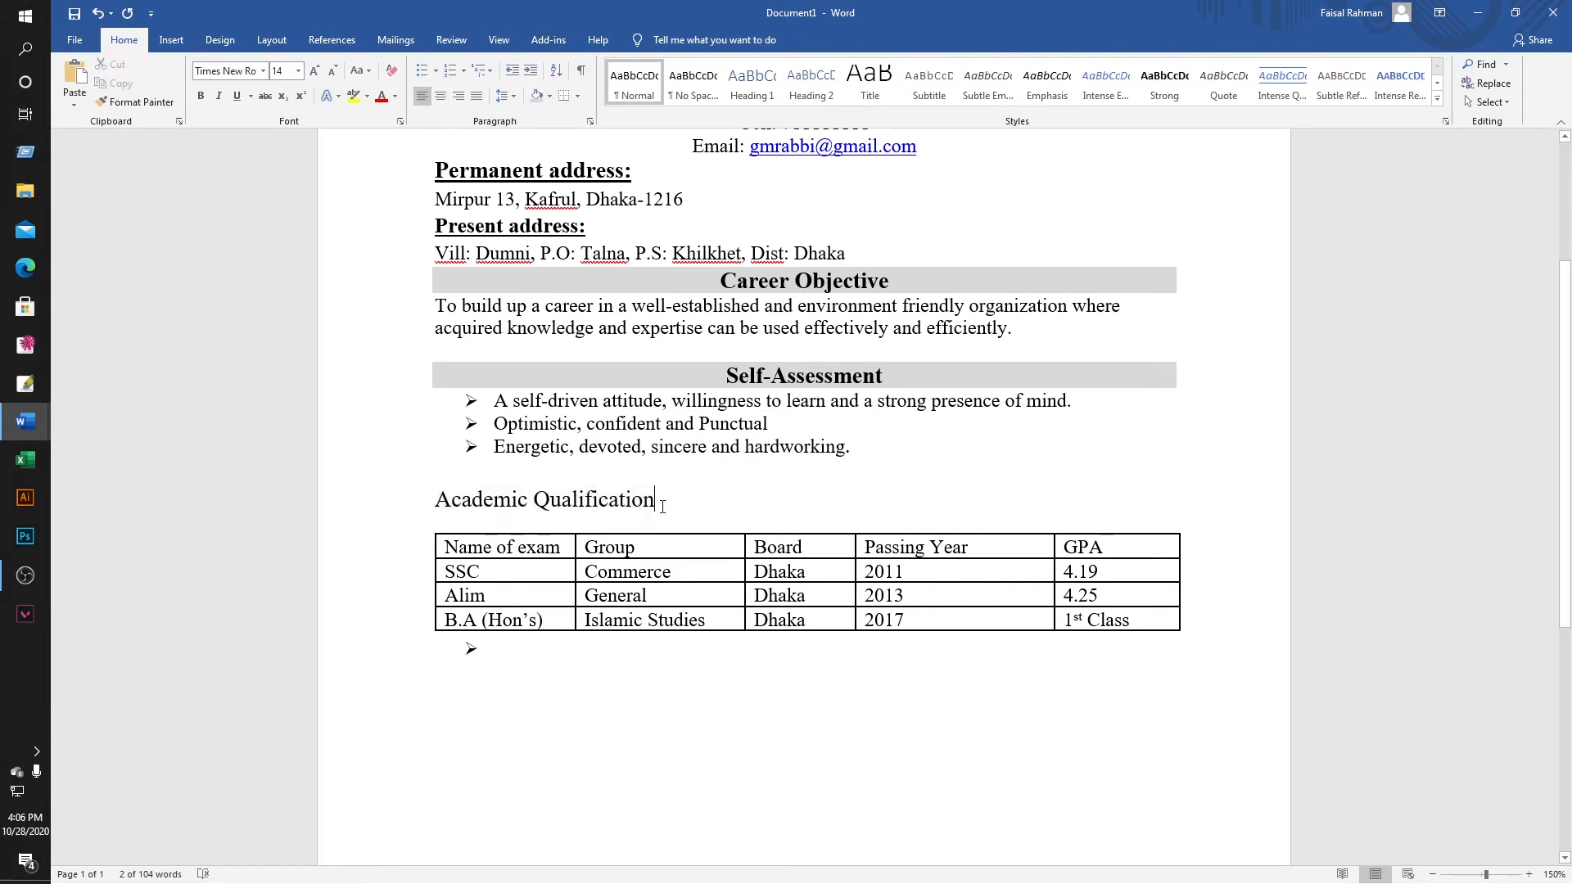
{"action": "type", "text": ":"}
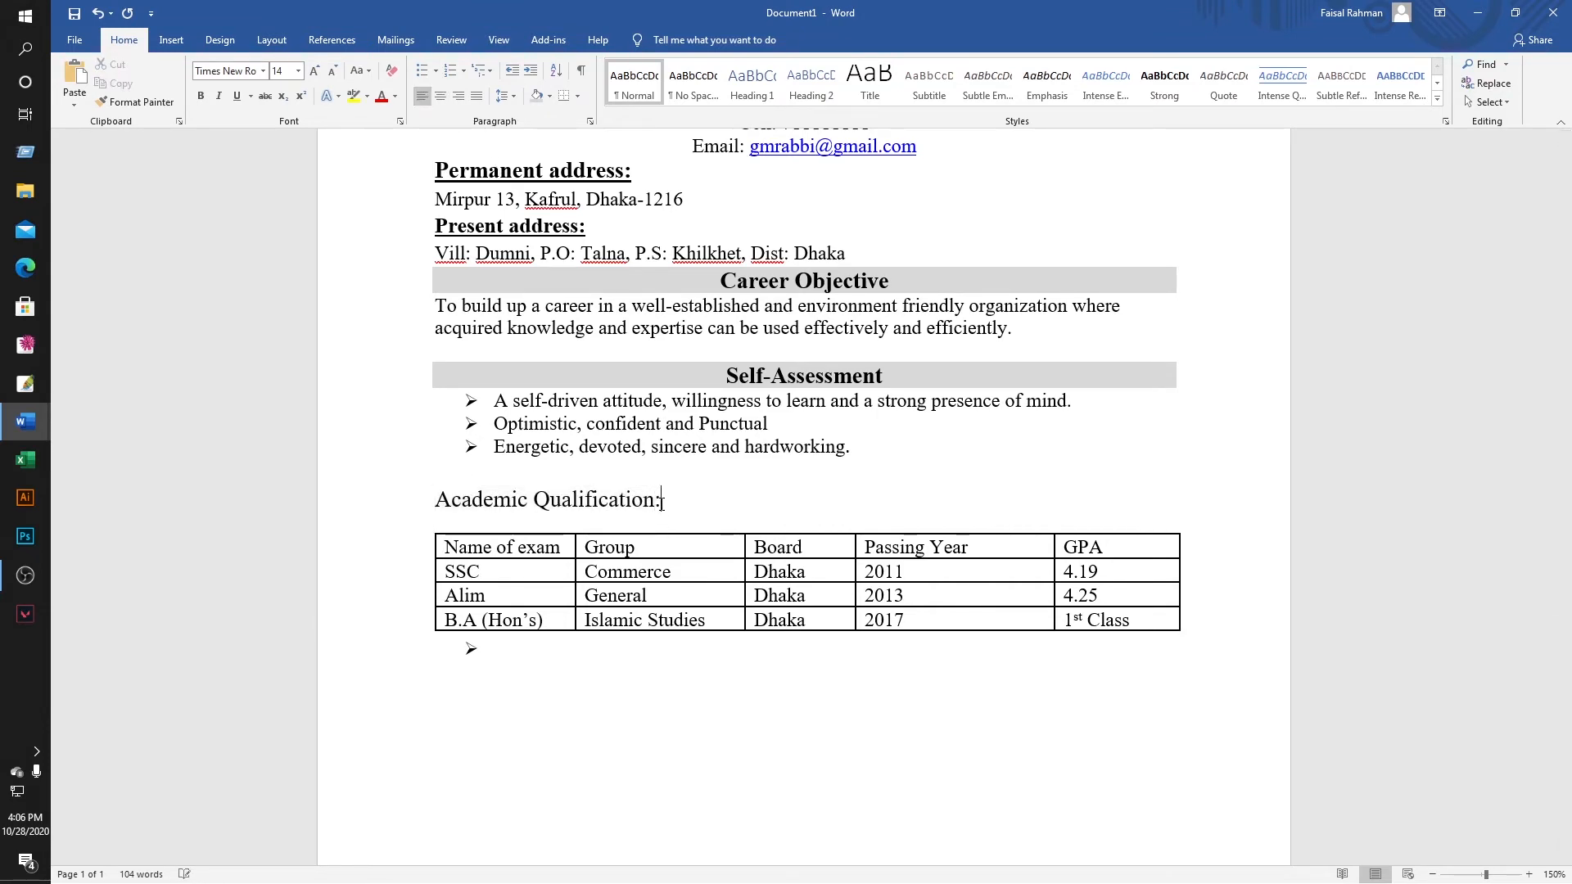
Shade the Academic Qualification: heading with a full-width grey band.
{"action": "left_click_drag", "start_coordinate": [434, 498], "coordinate": [672, 500]}
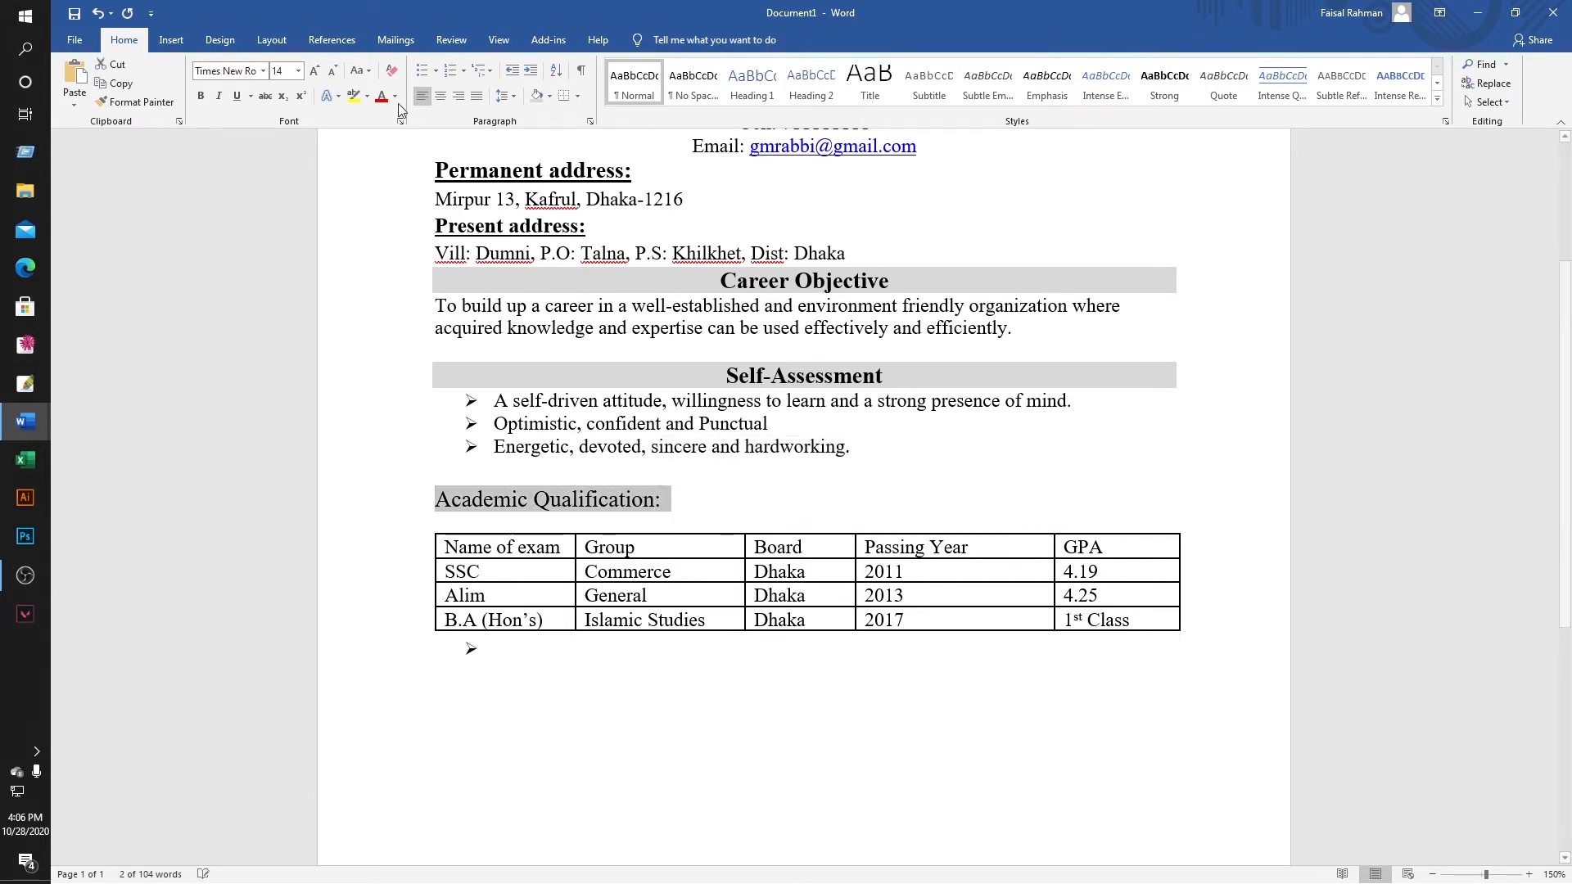
{"action": "left_click", "coordinate": [339, 95]}
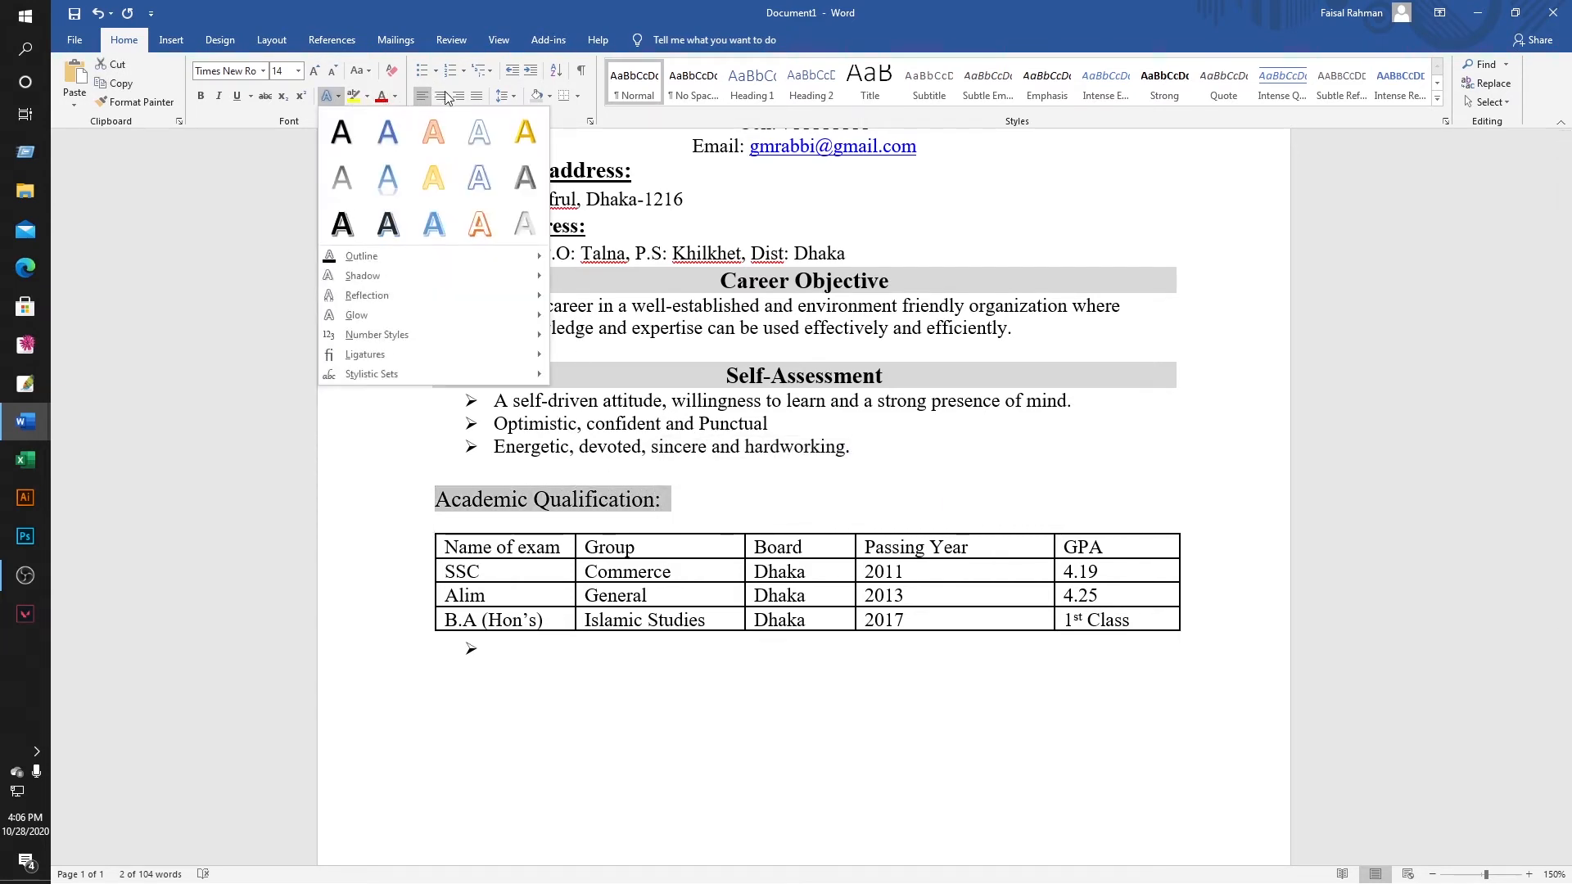
{"action": "left_click", "coordinate": [550, 95]}
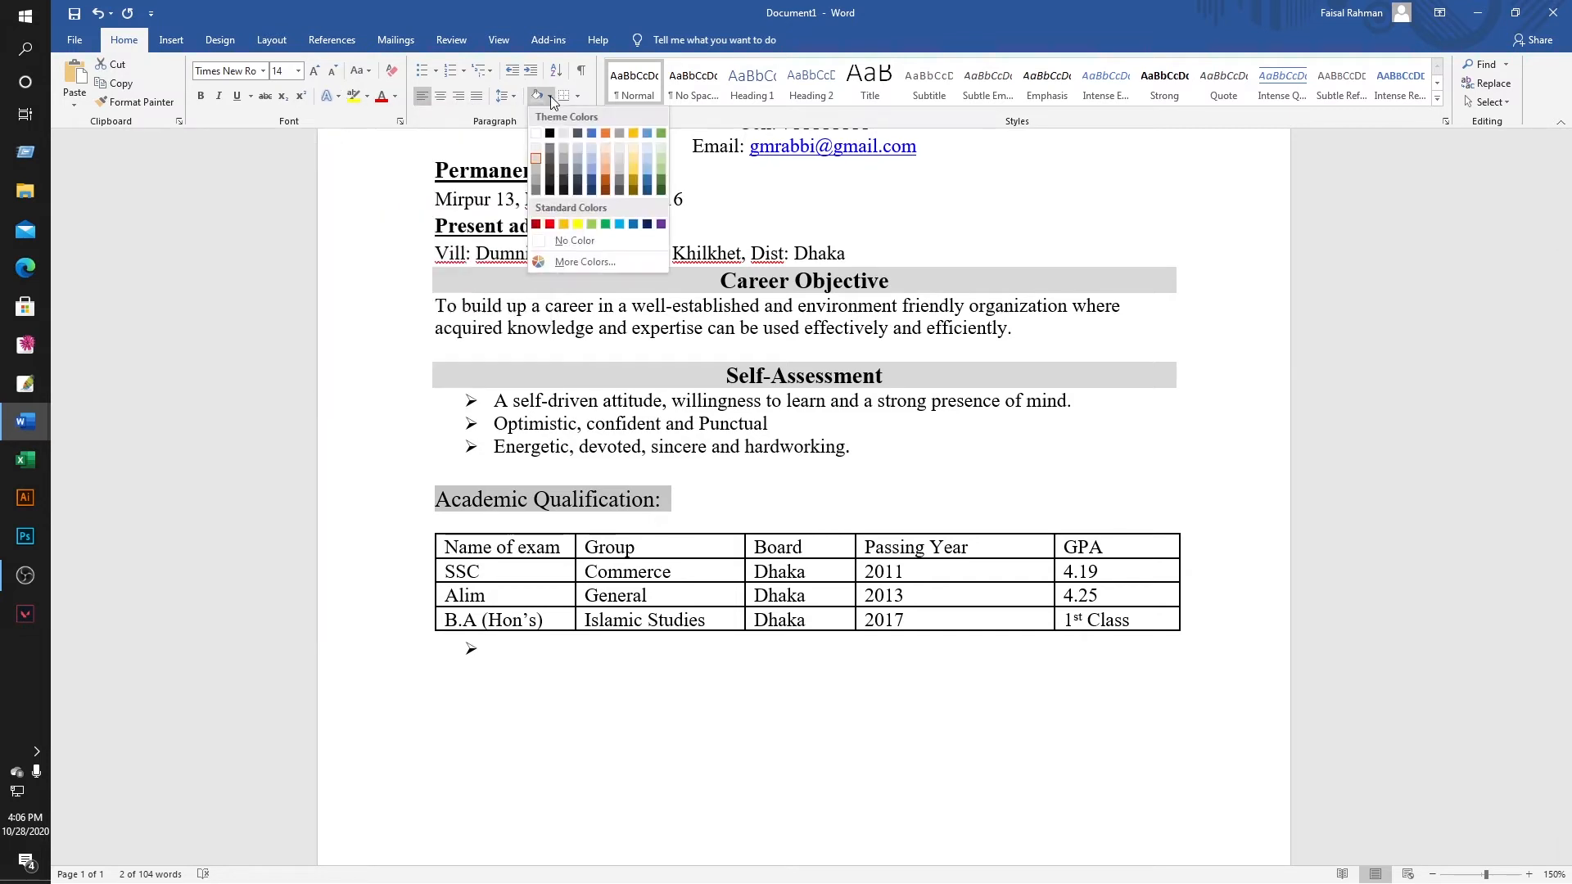
{"action": "left_click", "coordinate": [539, 155]}
{"action": "left_click", "coordinate": [474, 541]}
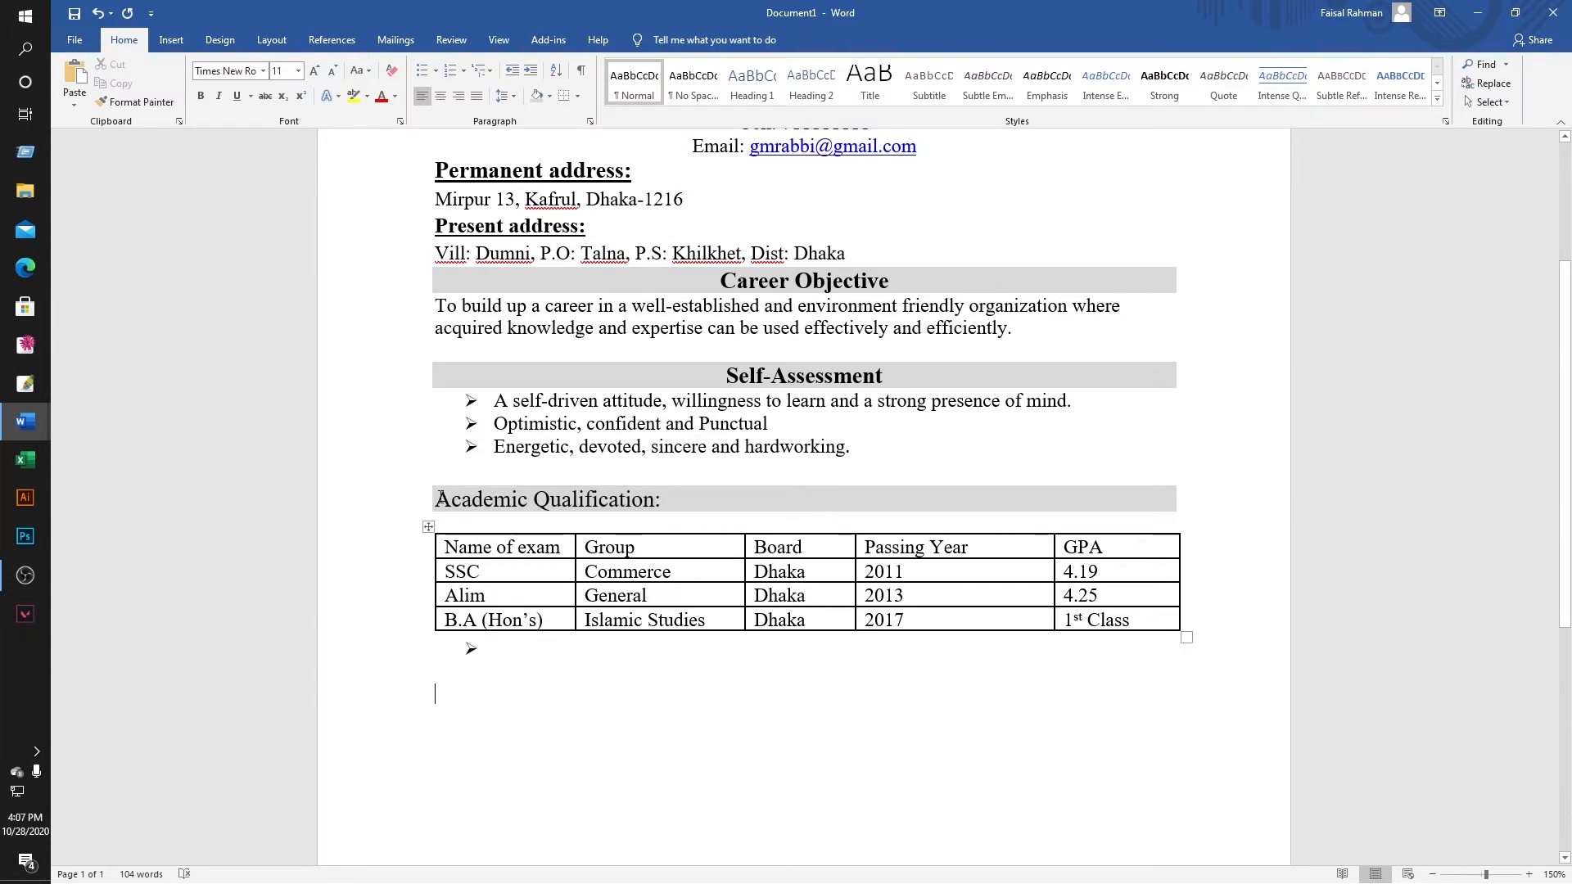
Make the Academic Qualification: heading bold.
{"action": "left_click_drag", "start_coordinate": [434, 500], "coordinate": [668, 502]}
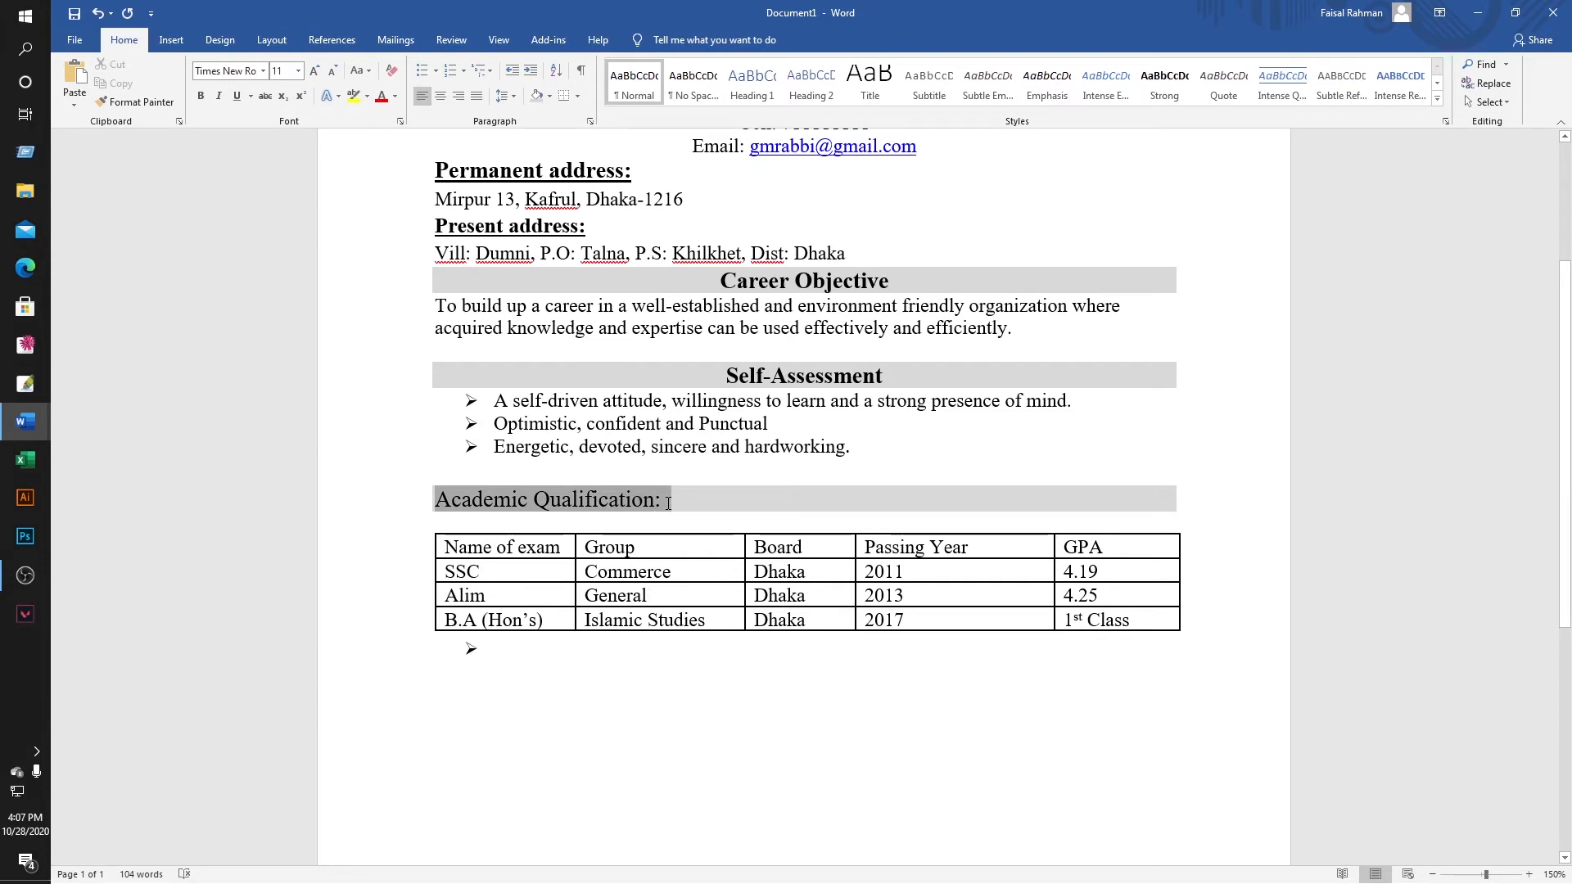
{"action": "left_click", "coordinate": [201, 96]}
{"action": "left_click", "coordinate": [723, 515]}
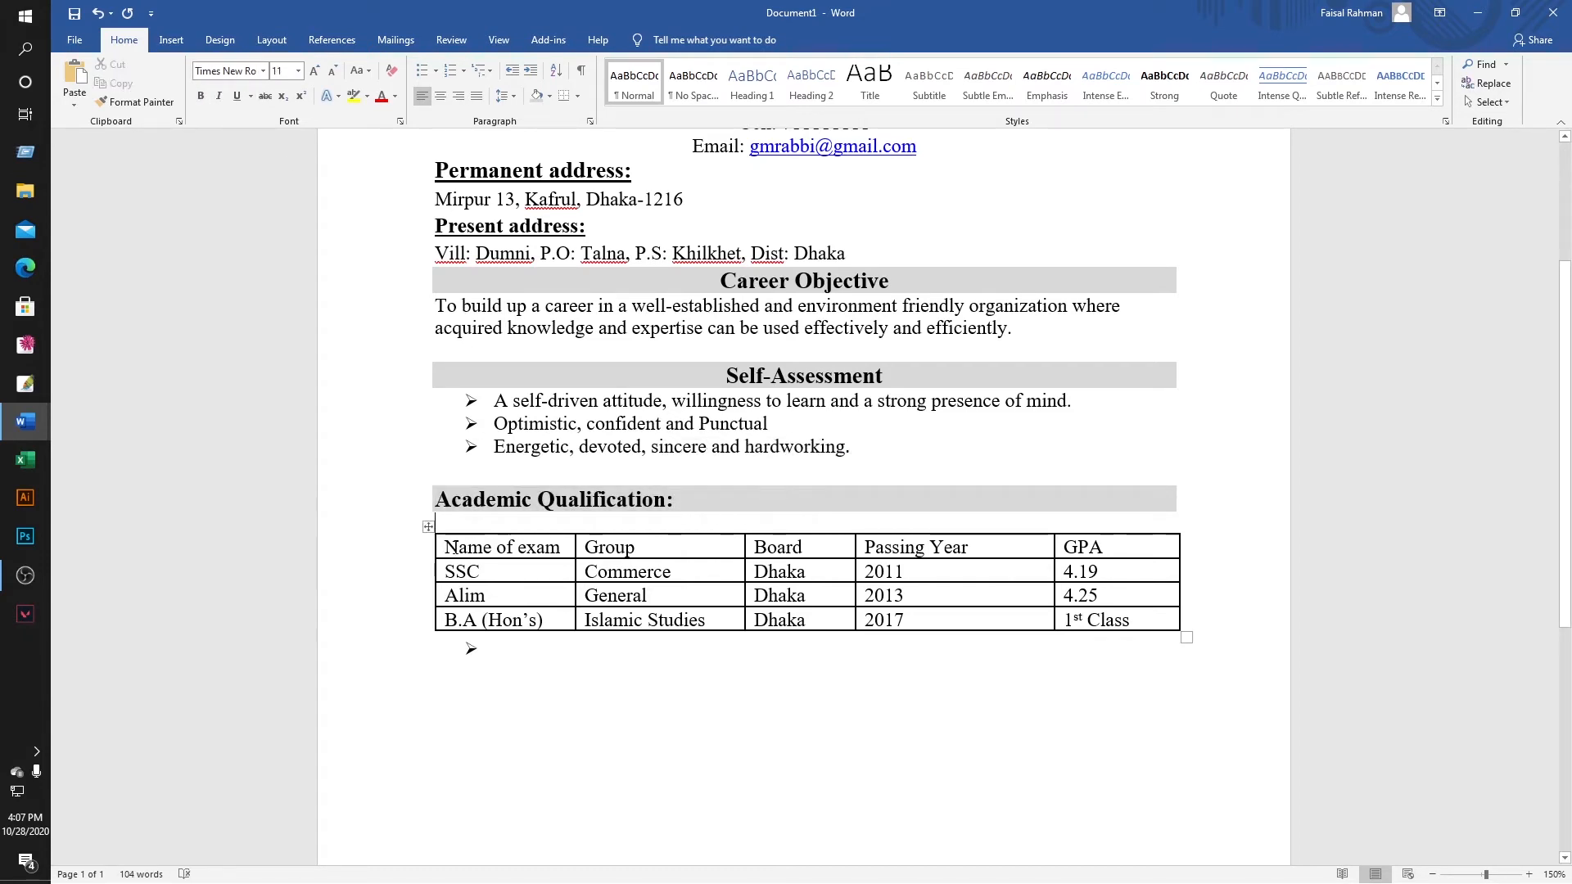
Centre the qualifications table text and delete the empty bullet line beneath it.
{"action": "left_click_drag", "start_coordinate": [451, 546], "coordinate": [1024, 630]}
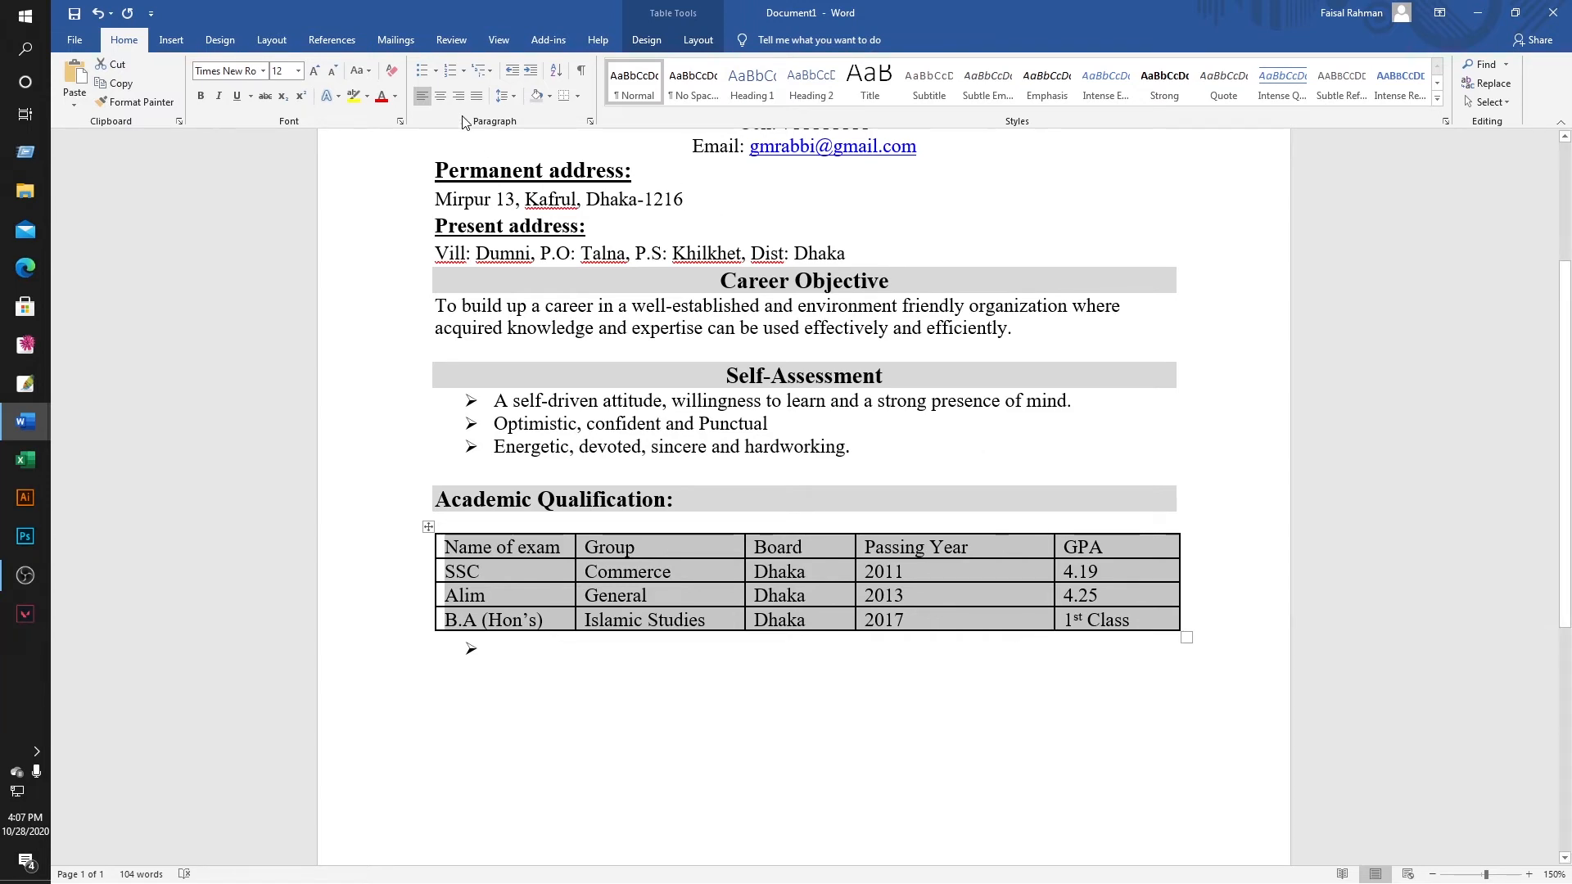
{"action": "left_click", "coordinate": [441, 96]}
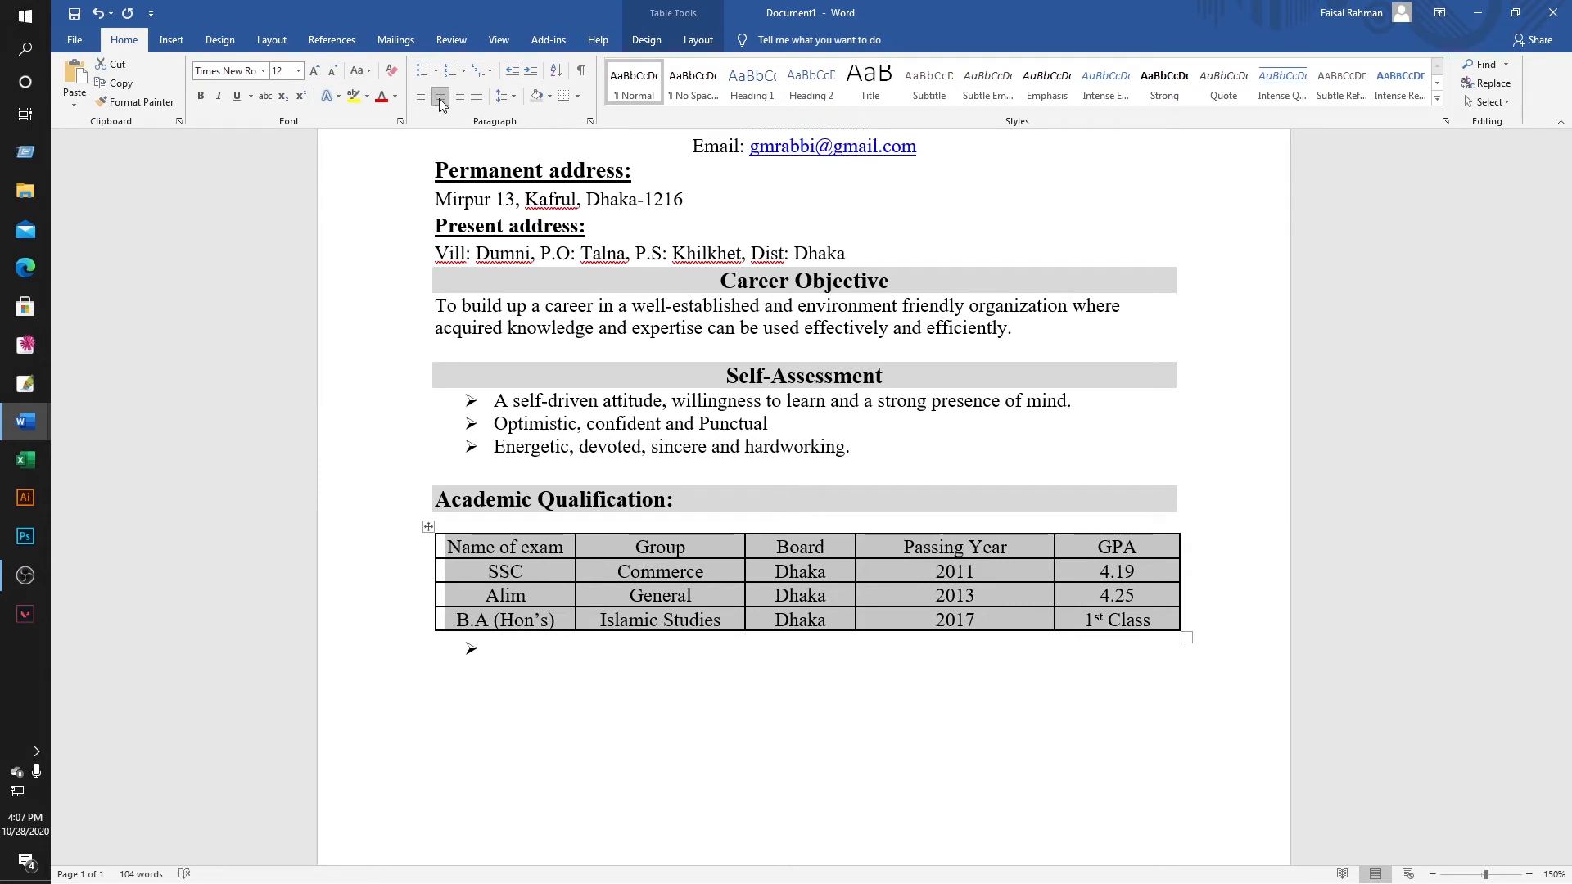
{"action": "left_click", "coordinate": [577, 698]}
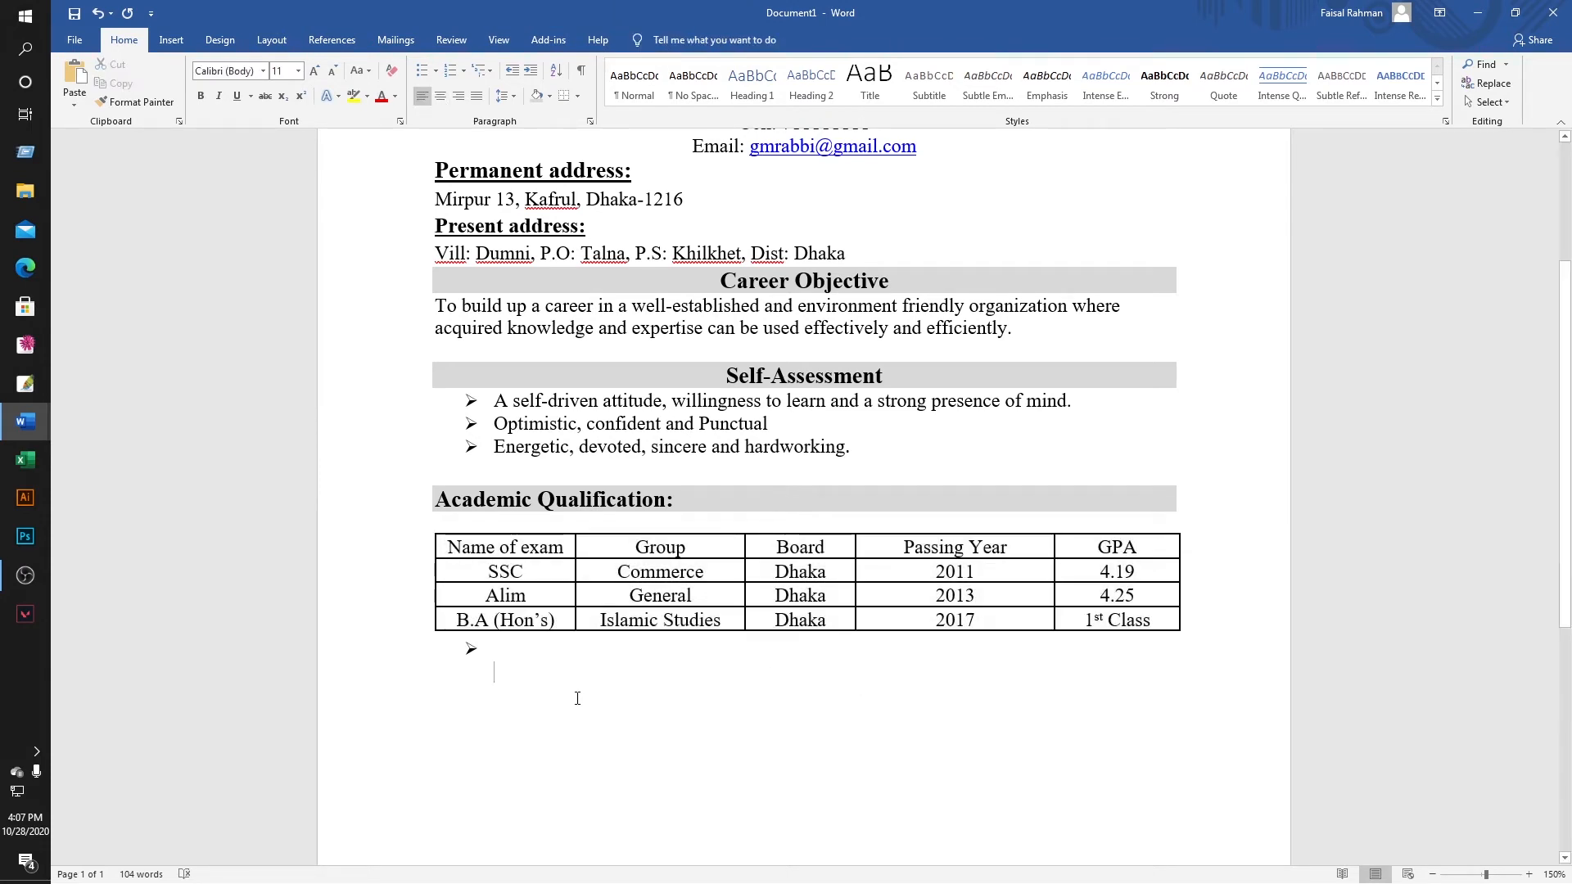
{"action": "left_click", "coordinate": [456, 649]}
{"action": "key", "text": "Delete"}
Copy the Language Proficiency heading, description line and language table from the existing CV.
{"action": "scroll", "coordinate": [551, 655], "scroll_direction": "down", "scroll_amount": 2}
{"action": "mouse_move", "coordinate": [26, 421]}
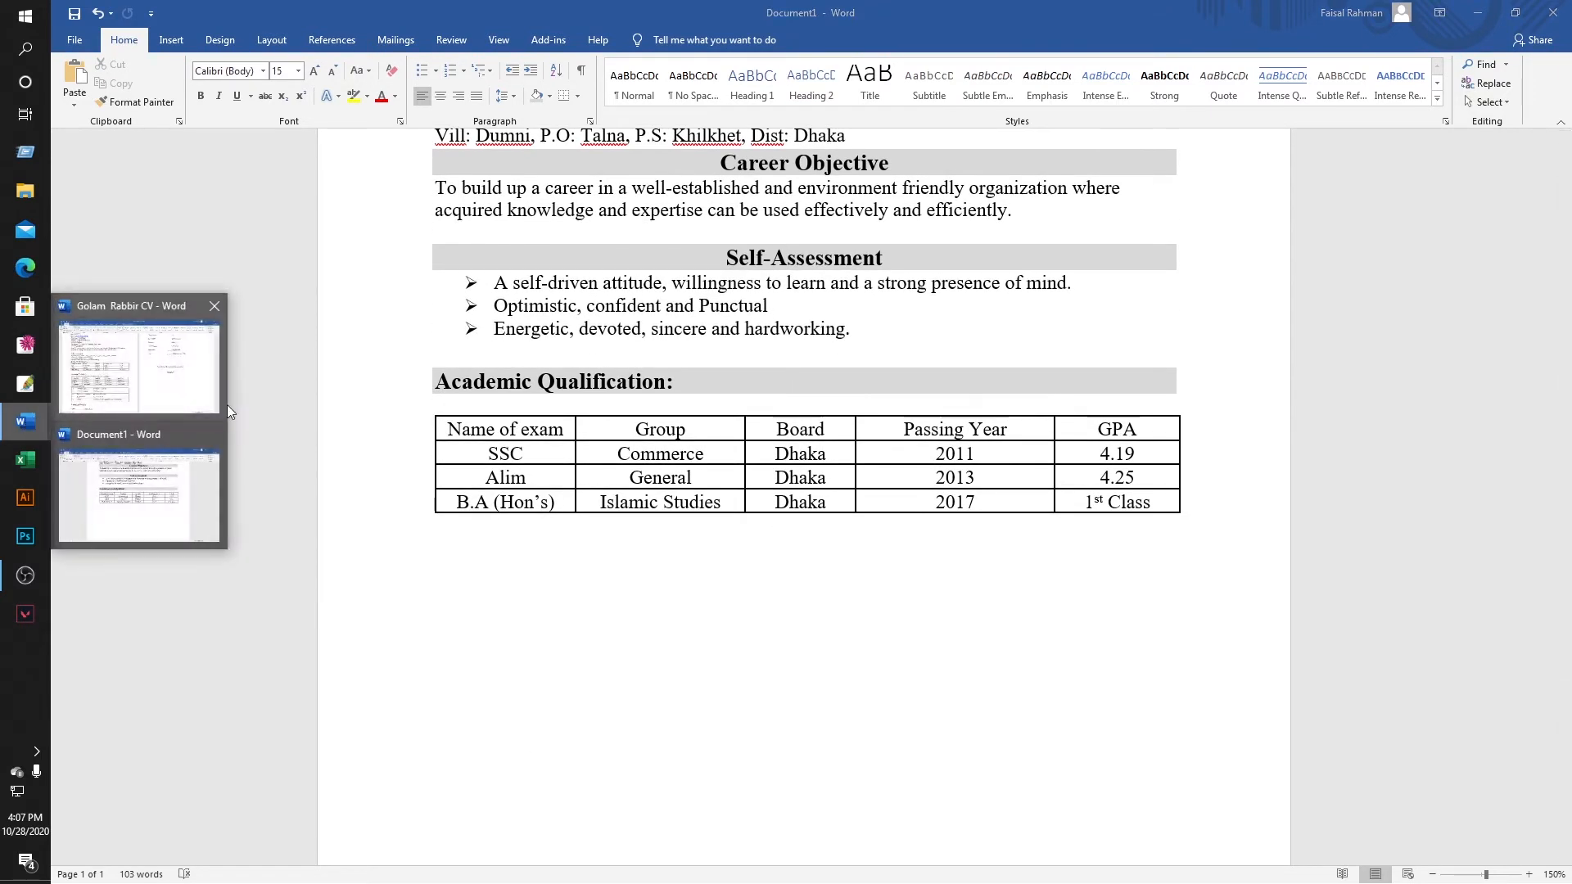
{"action": "left_click", "coordinate": [169, 372]}
{"action": "left_click", "coordinate": [669, 366]}
{"action": "scroll", "coordinate": [327, 442], "scroll_direction": "down", "scroll_amount": 1}
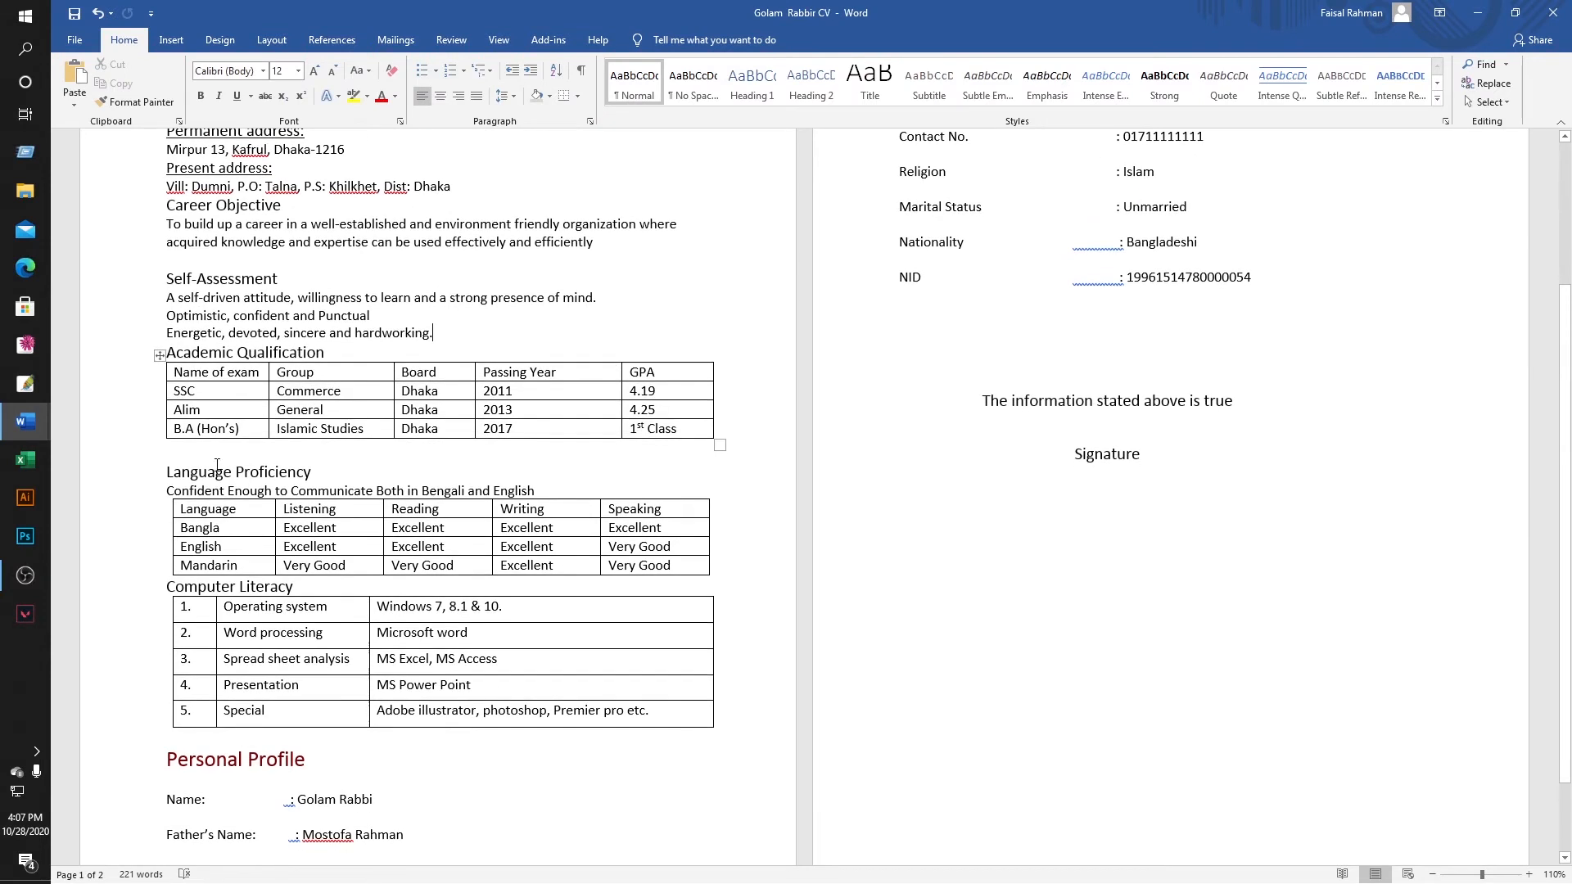
{"action": "left_click_drag", "start_coordinate": [165, 470], "coordinate": [624, 570]}
{"action": "right_click", "coordinate": [627, 565]}
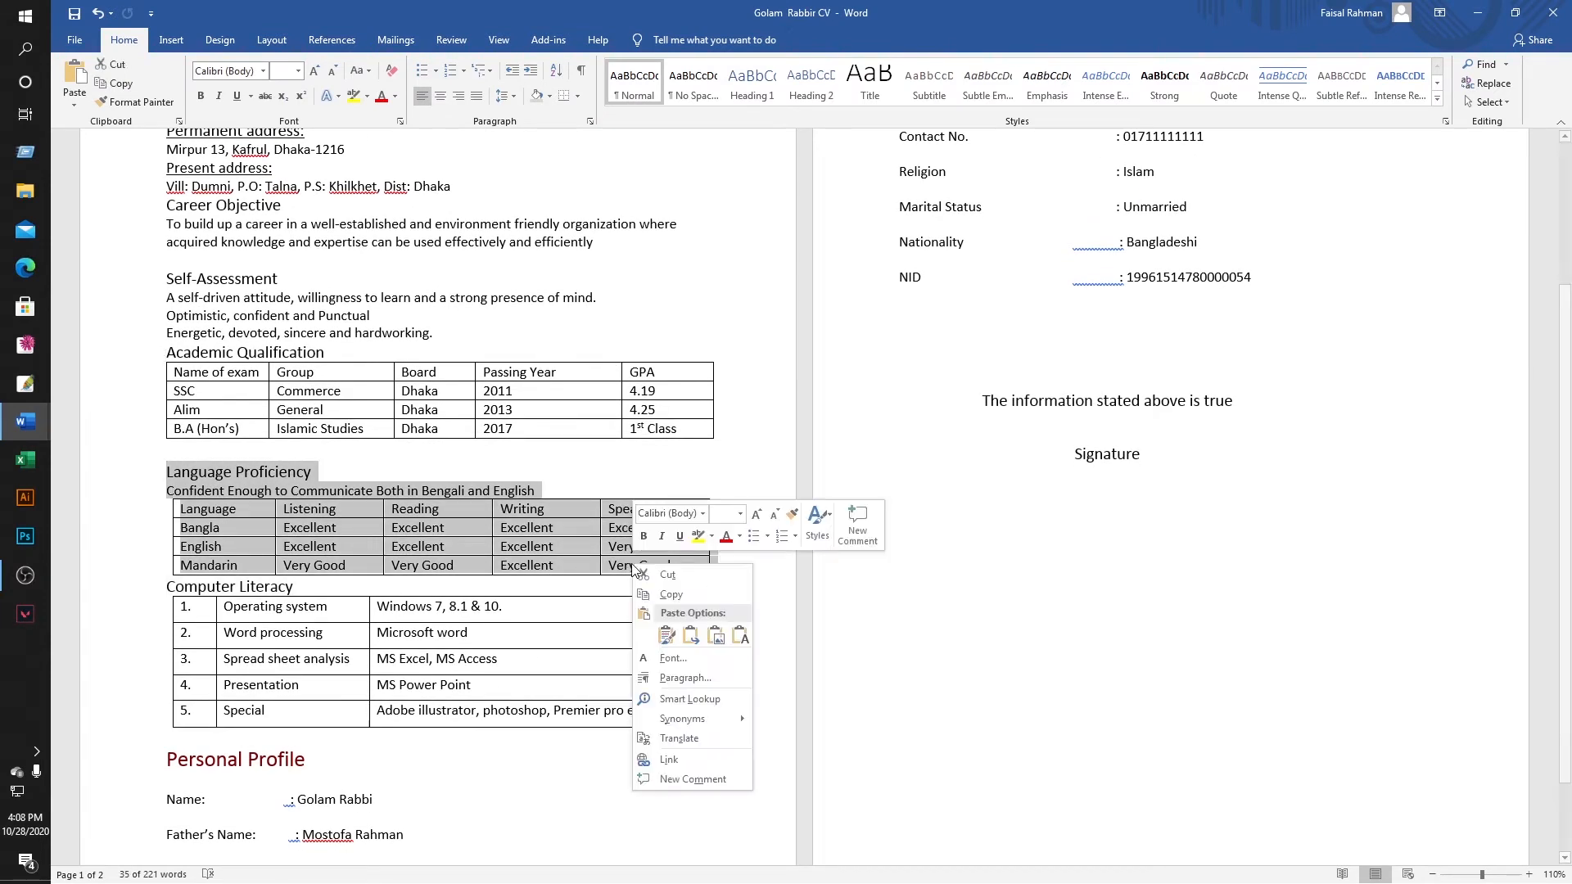
{"action": "left_click", "coordinate": [661, 614]}
Paste the Language Proficiency section into Document1 with a blank line before the language table.
{"action": "mouse_move", "coordinate": [24, 421]}
{"action": "left_click", "coordinate": [115, 483]}
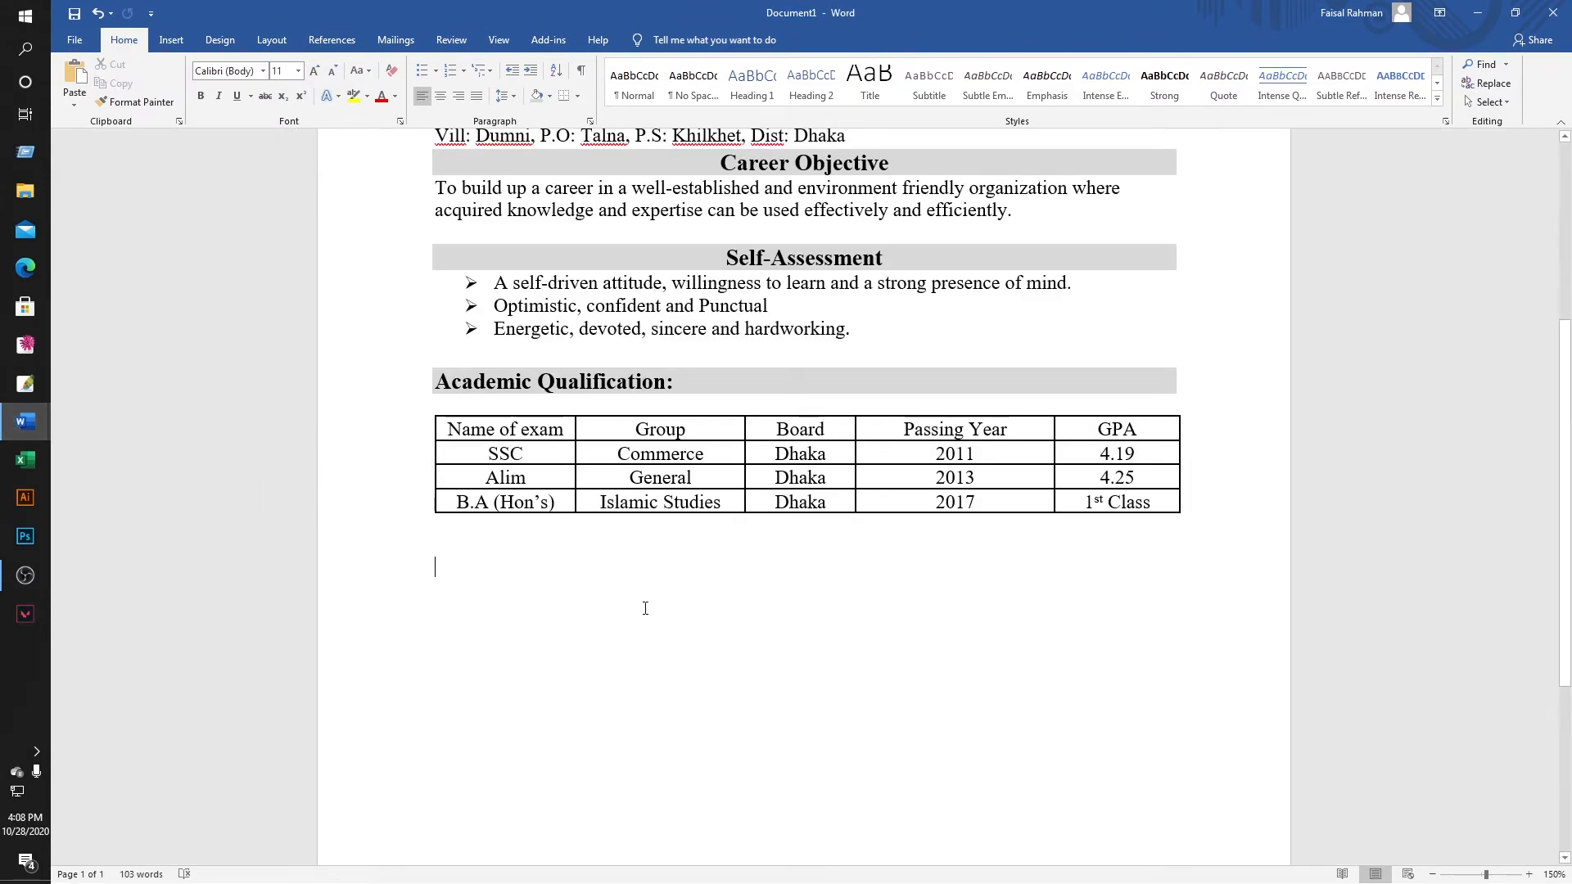
{"action": "key", "text": "ctrl+v"}
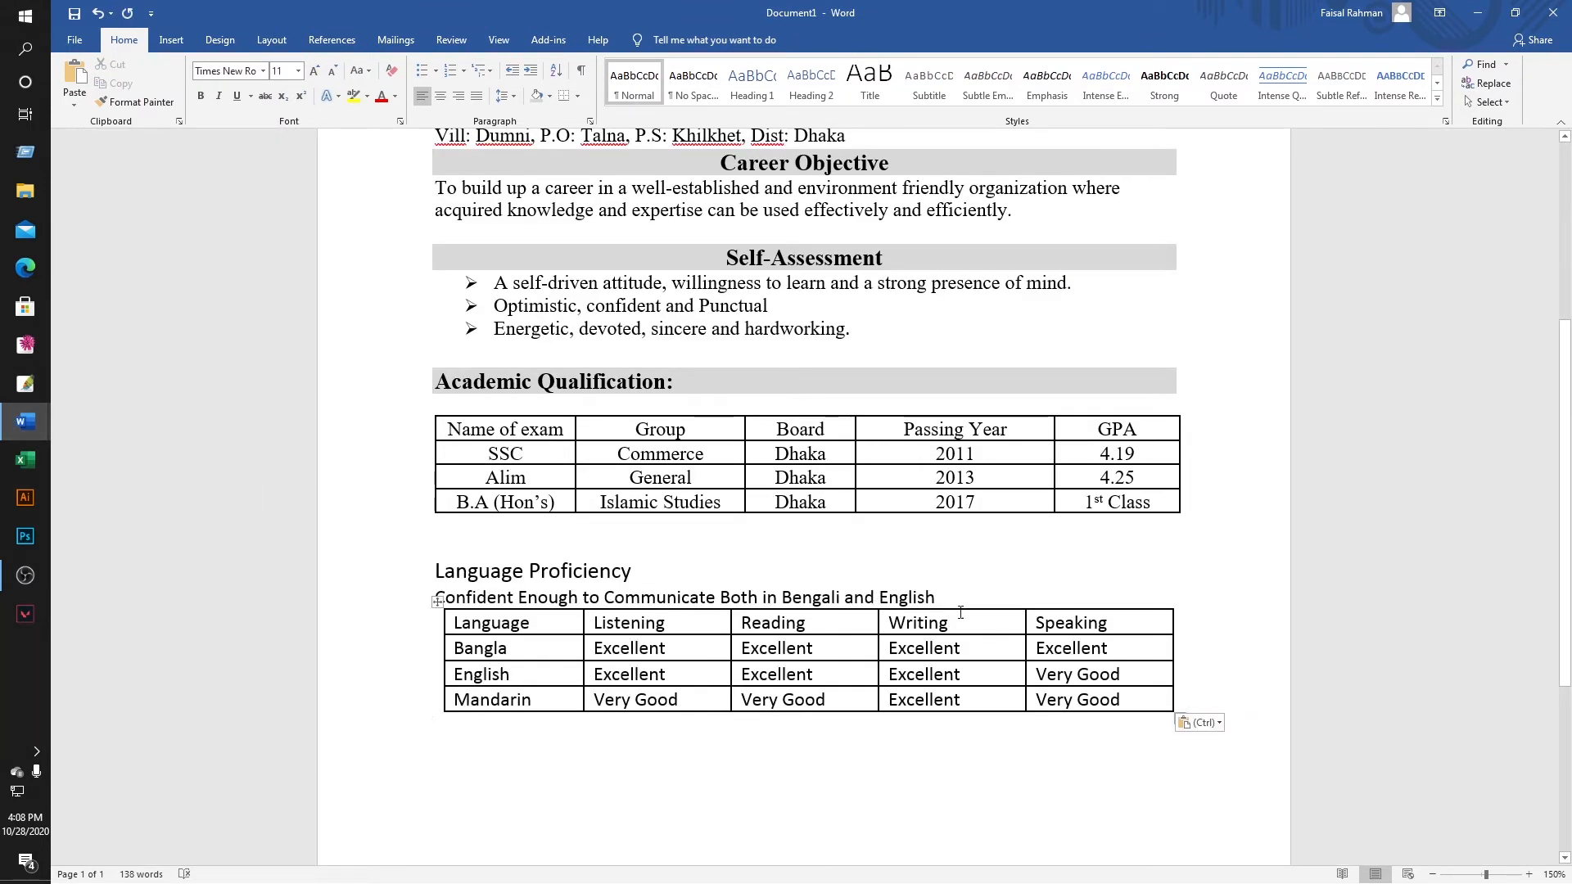
{"action": "left_click", "coordinate": [946, 602]}
{"action": "key", "text": "Return"}
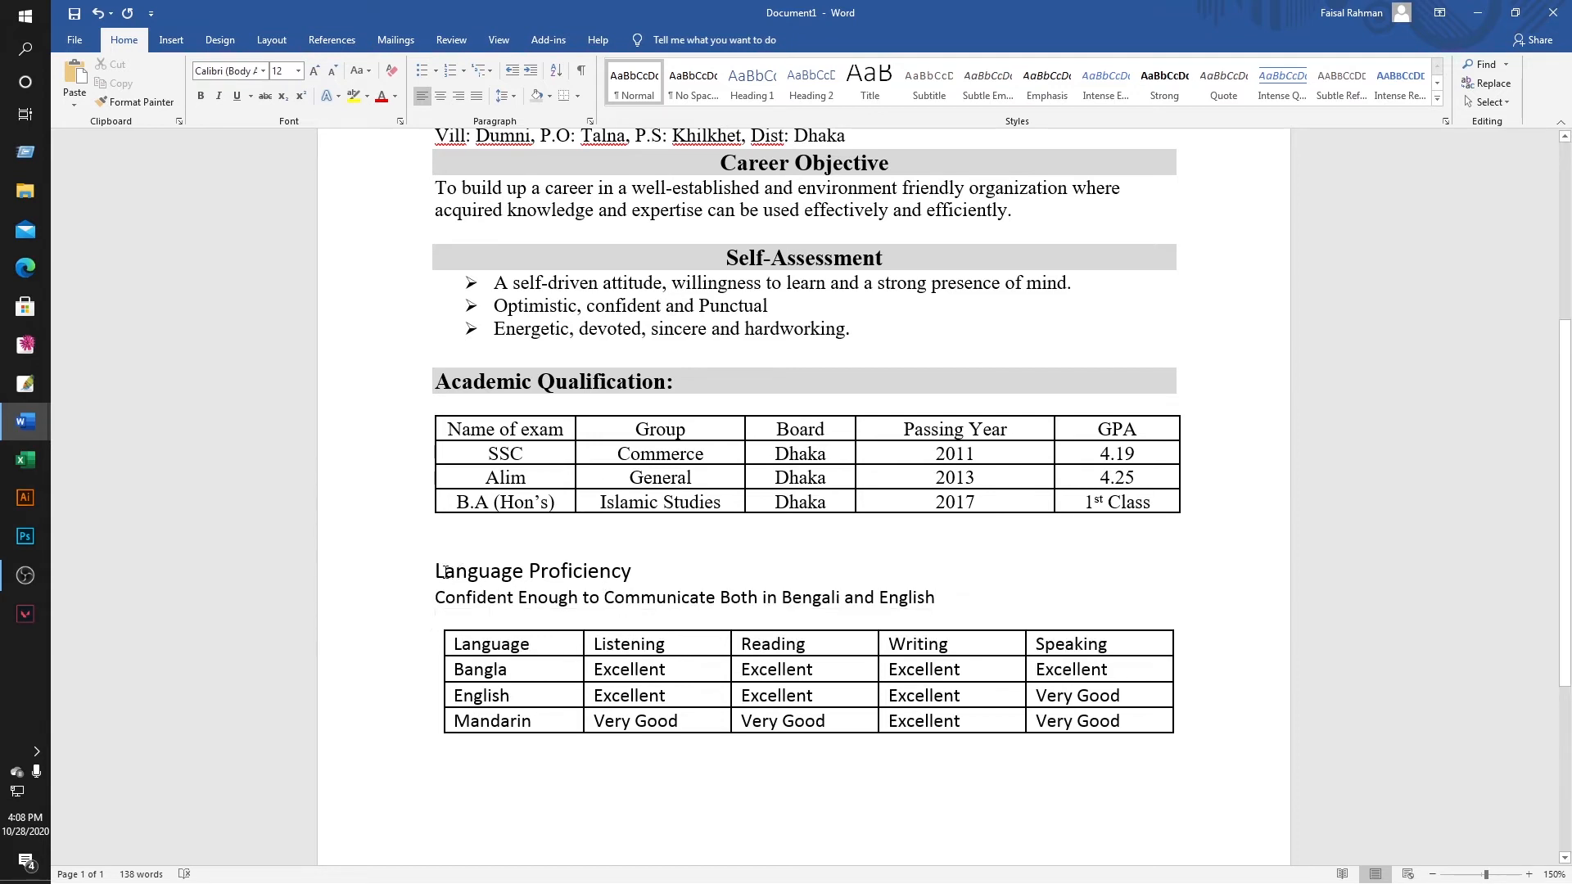
Set the pasted Language Proficiency section in Times New Roman.
{"action": "left_click_drag", "start_coordinate": [438, 571], "coordinate": [643, 570]}
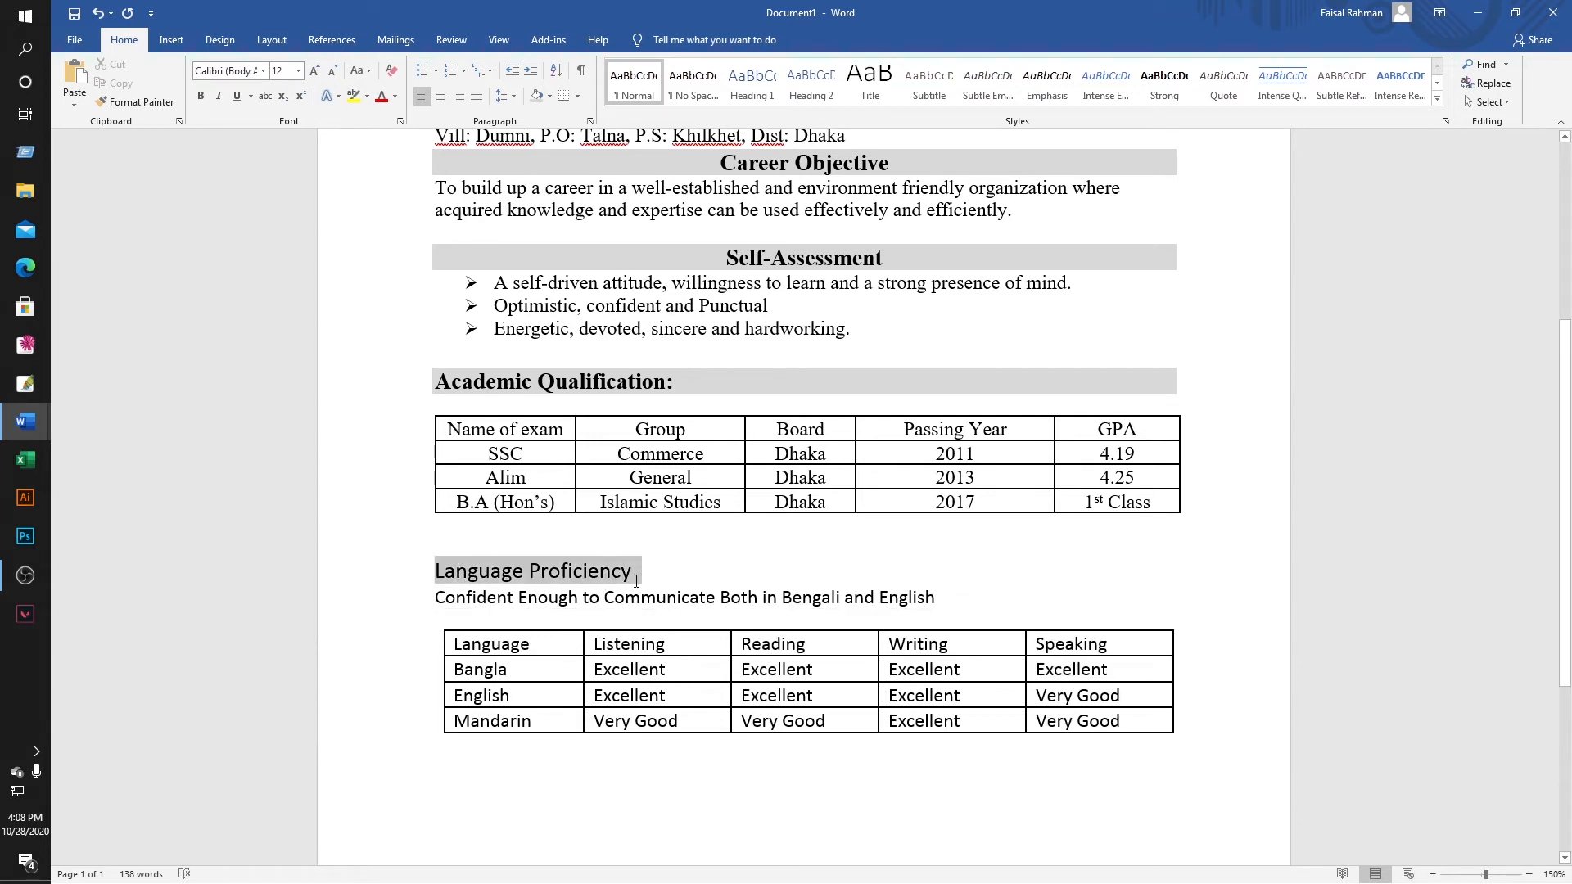
{"action": "left_click", "coordinate": [432, 547]}
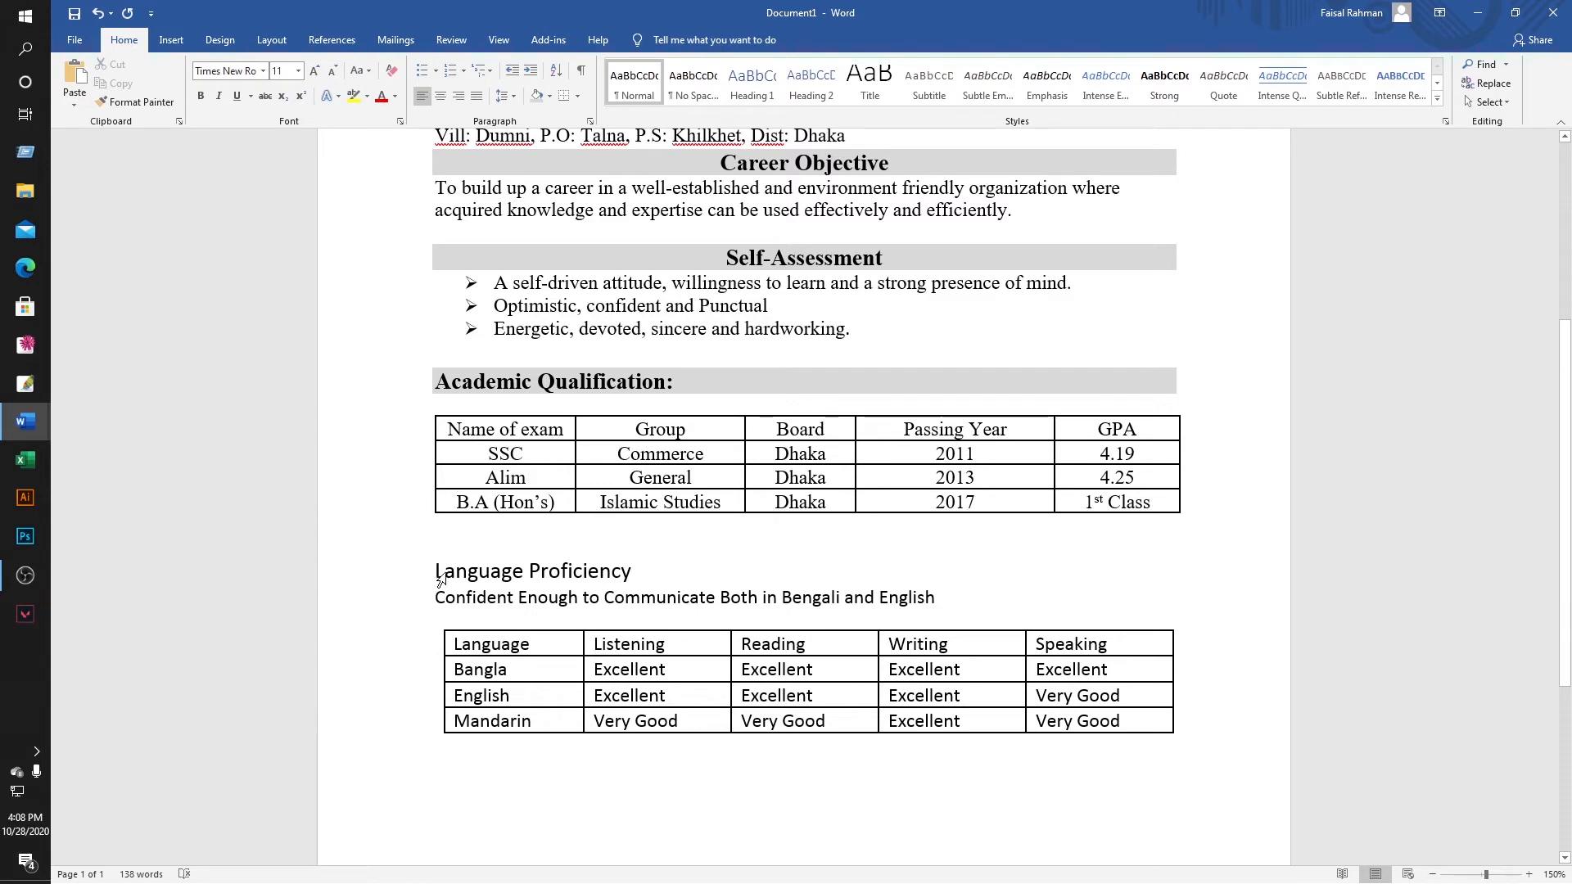
{"action": "left_click_drag", "start_coordinate": [440, 577], "coordinate": [1088, 772]}
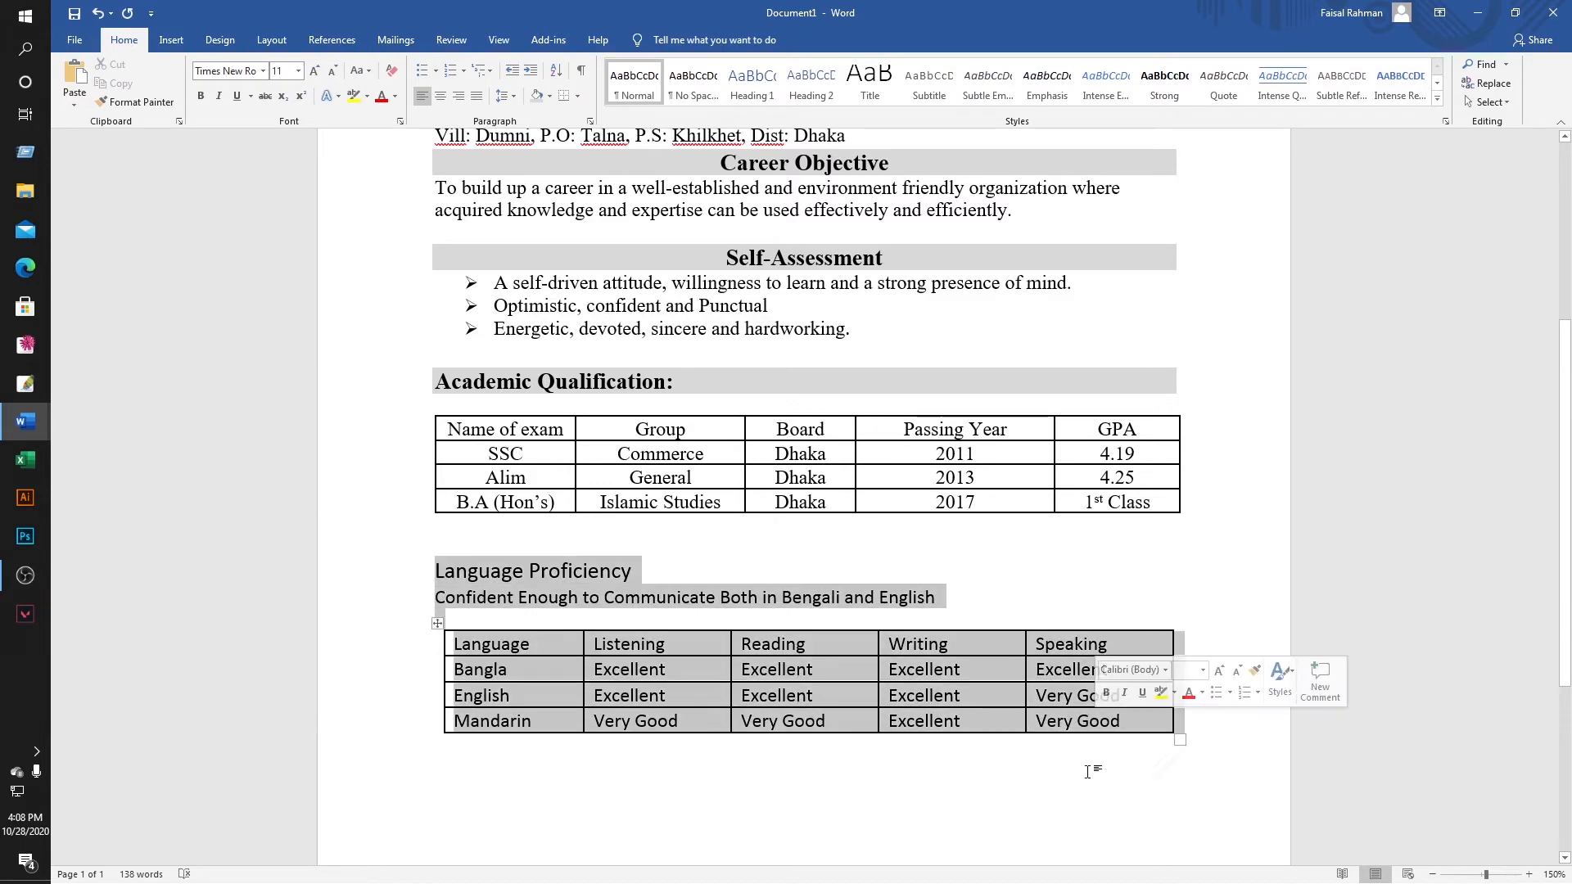
{"action": "left_click", "coordinate": [225, 72]}
{"action": "type", "text": "Times New Roman"}
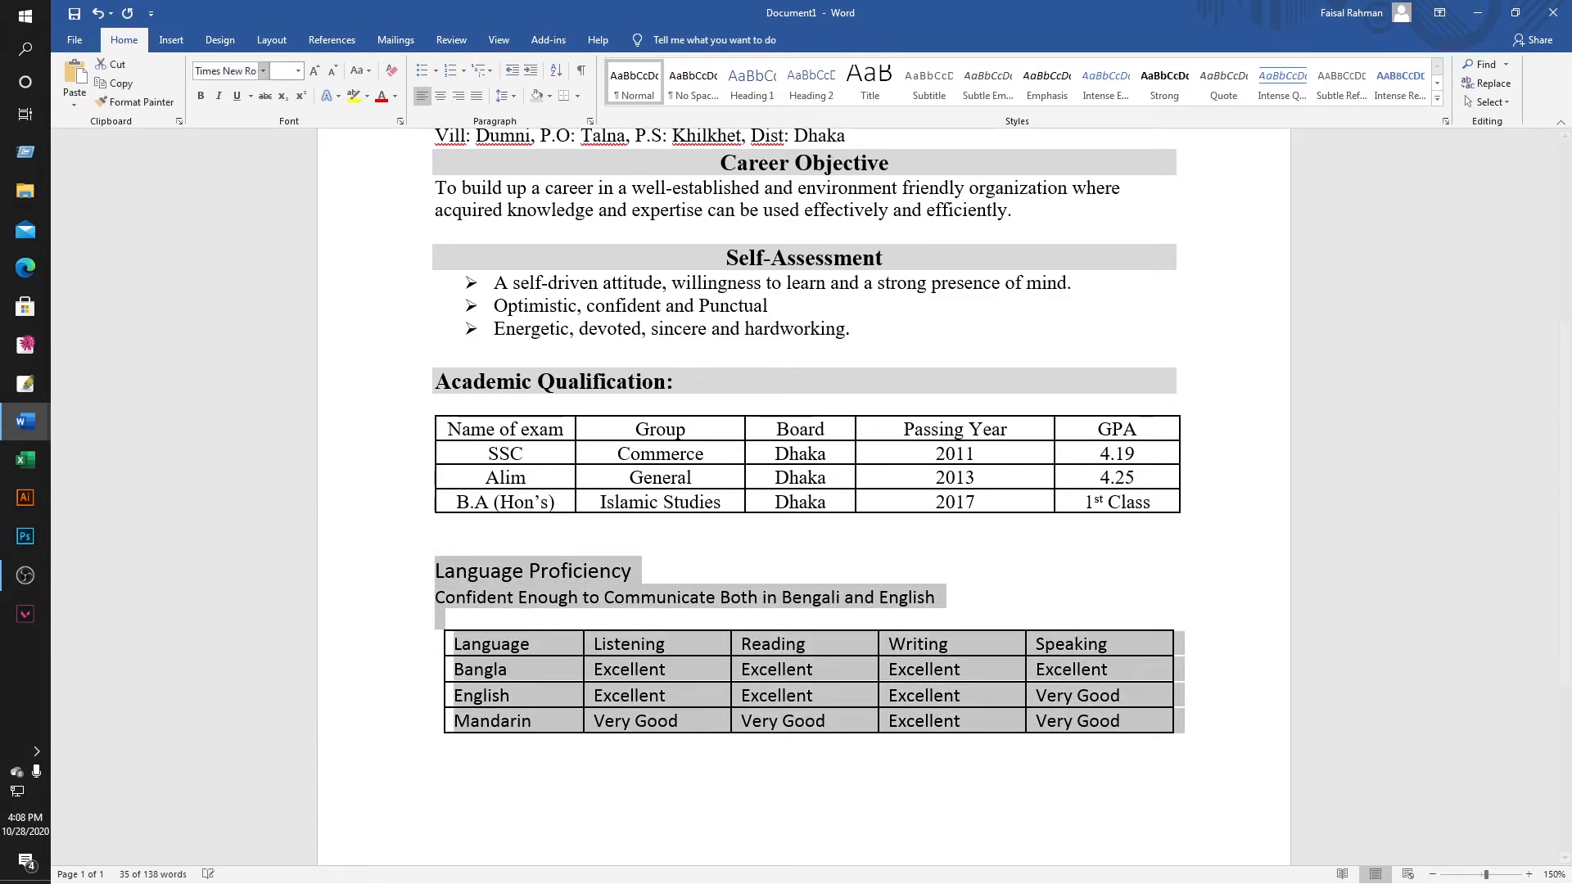
{"action": "key", "text": "Return"}
{"action": "left_click", "coordinate": [570, 596]}
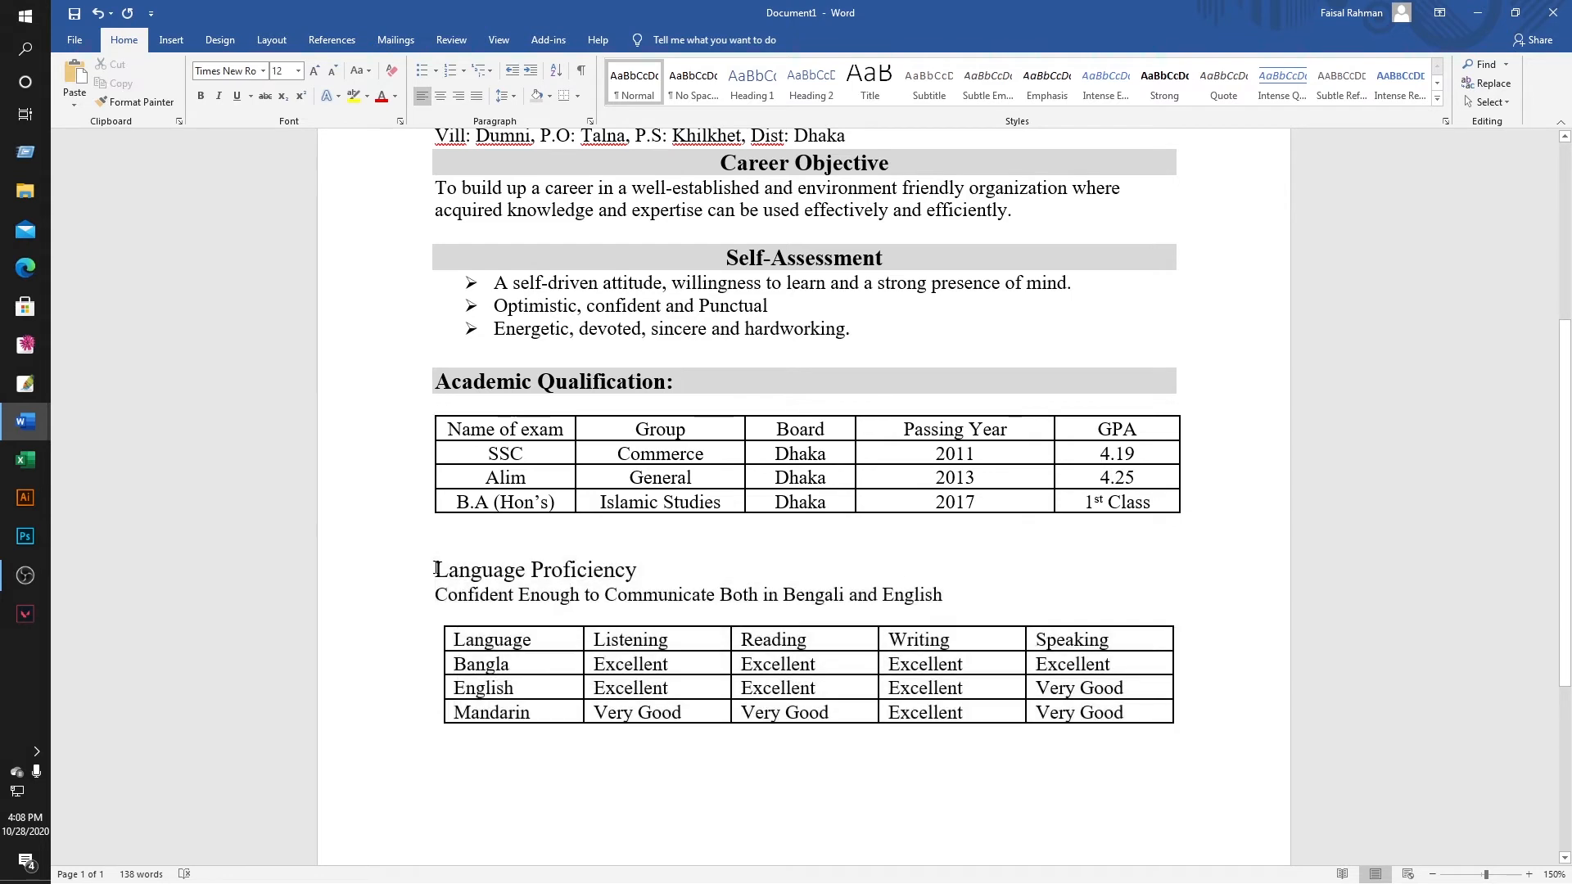
{"action": "left_click_drag", "start_coordinate": [436, 569], "coordinate": [842, 575]}
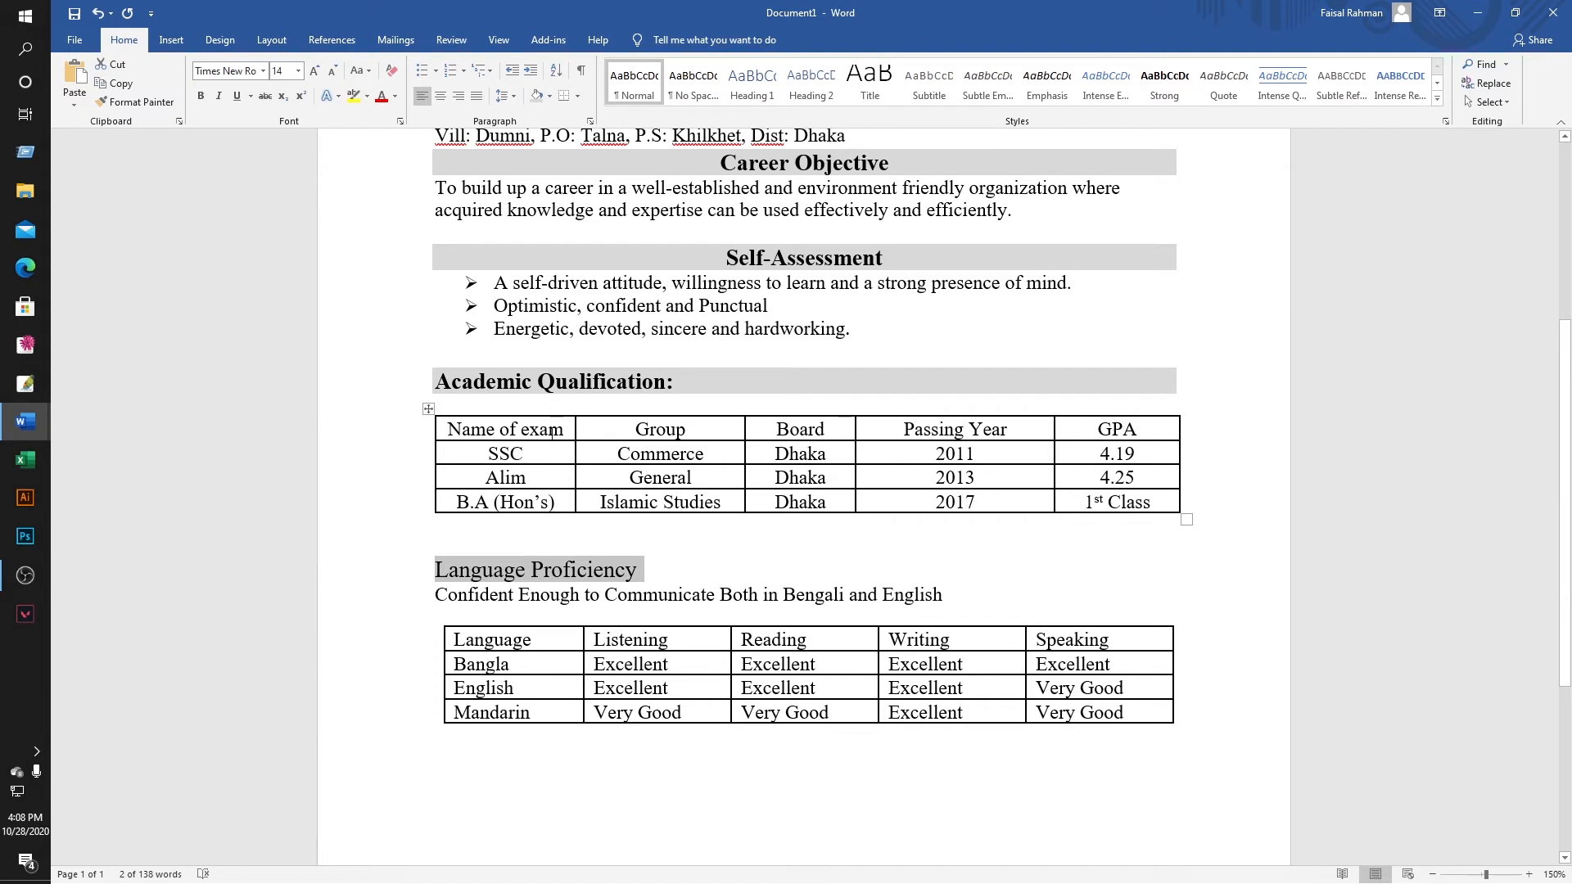
Centre, bold and grey-shade the Language Proficiency heading.
{"action": "left_click", "coordinate": [441, 96]}
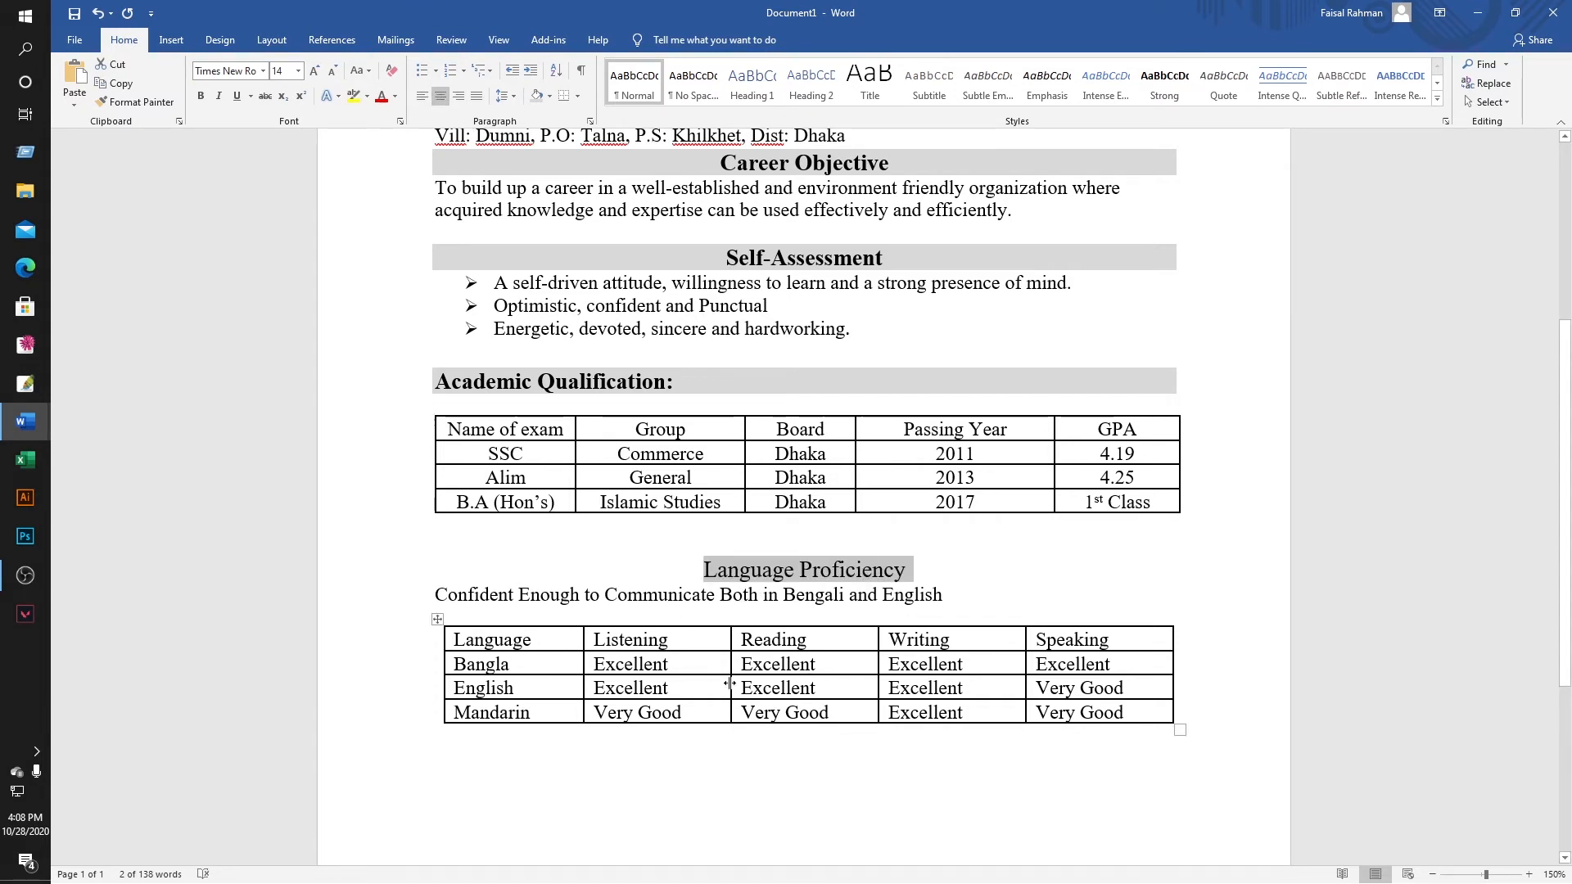
{"action": "left_click", "coordinate": [205, 95]}
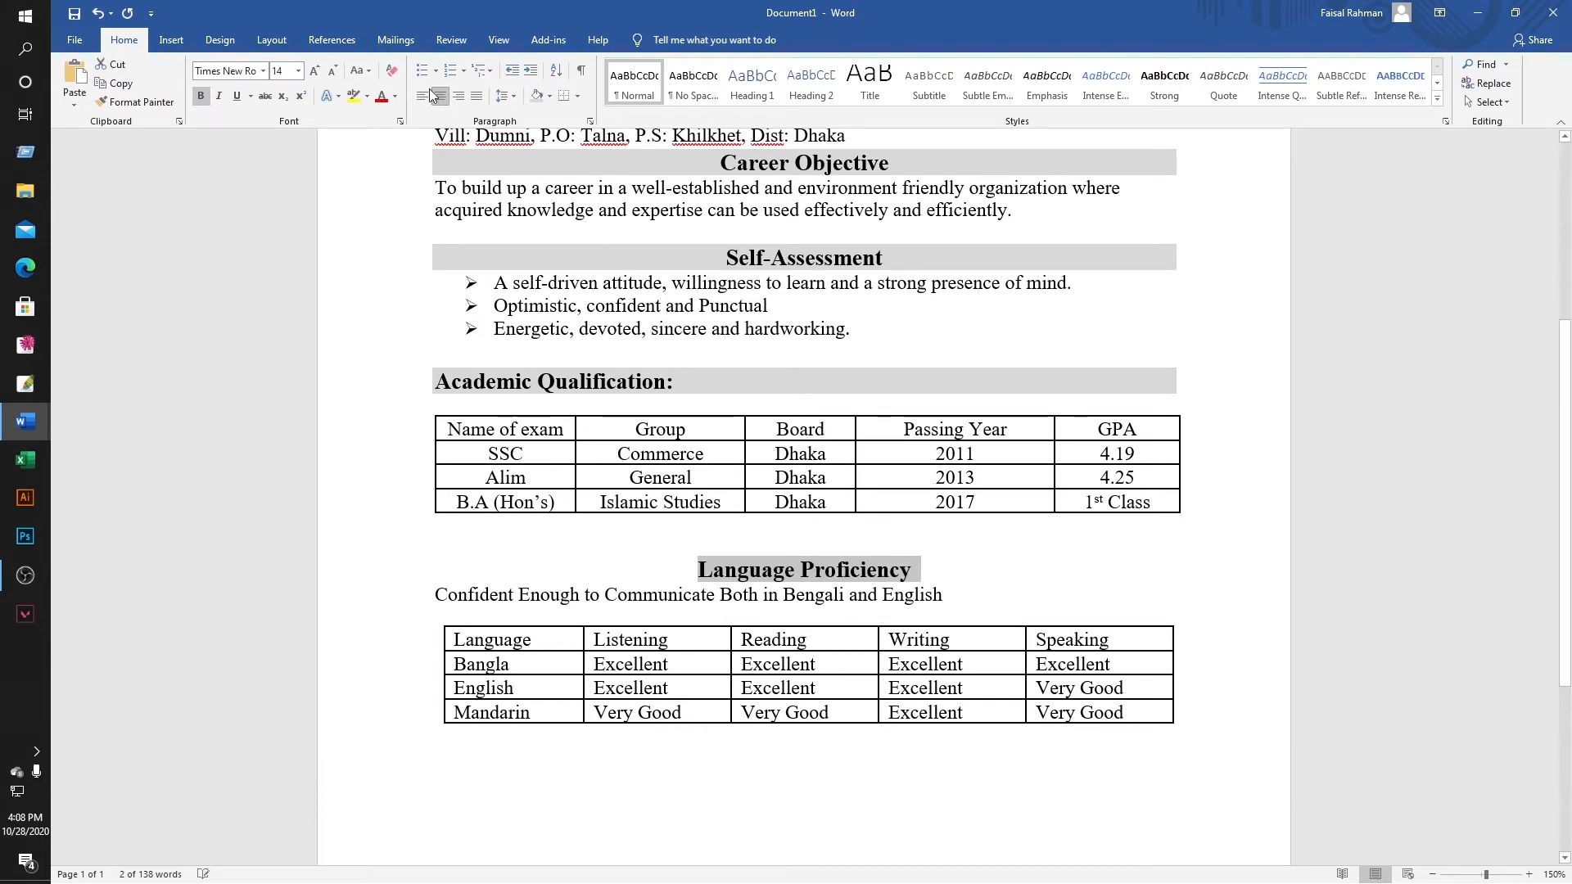
{"action": "left_click", "coordinate": [548, 96]}
{"action": "left_click", "coordinate": [534, 160]}
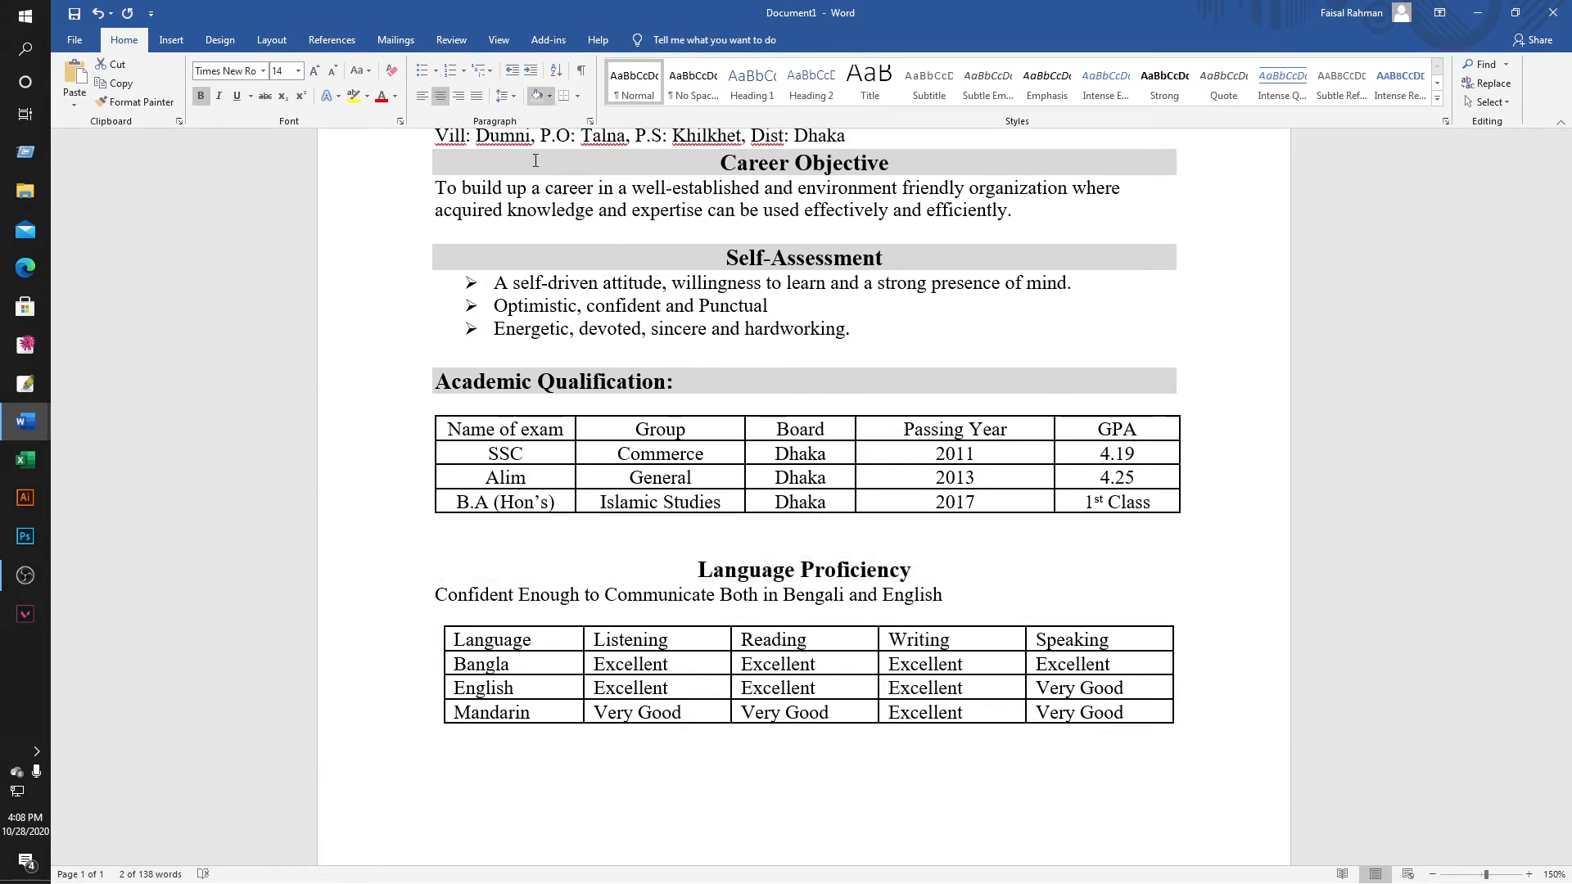
{"action": "left_click", "coordinate": [948, 612]}
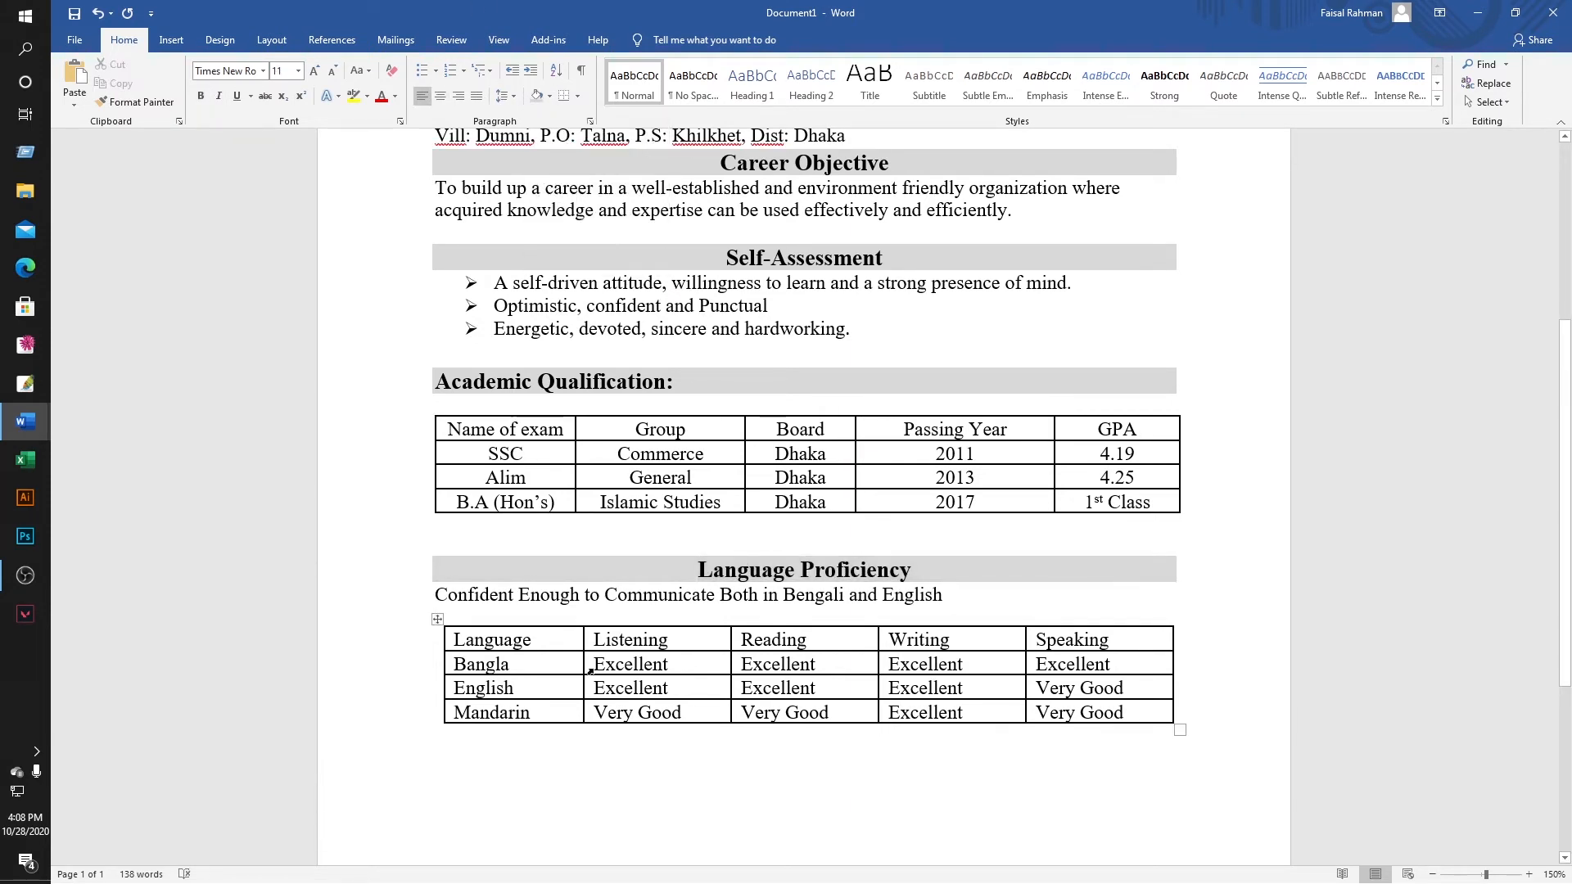
Bold the header rows of the qualifications table and the language table.
{"action": "left_click", "coordinate": [450, 644]}
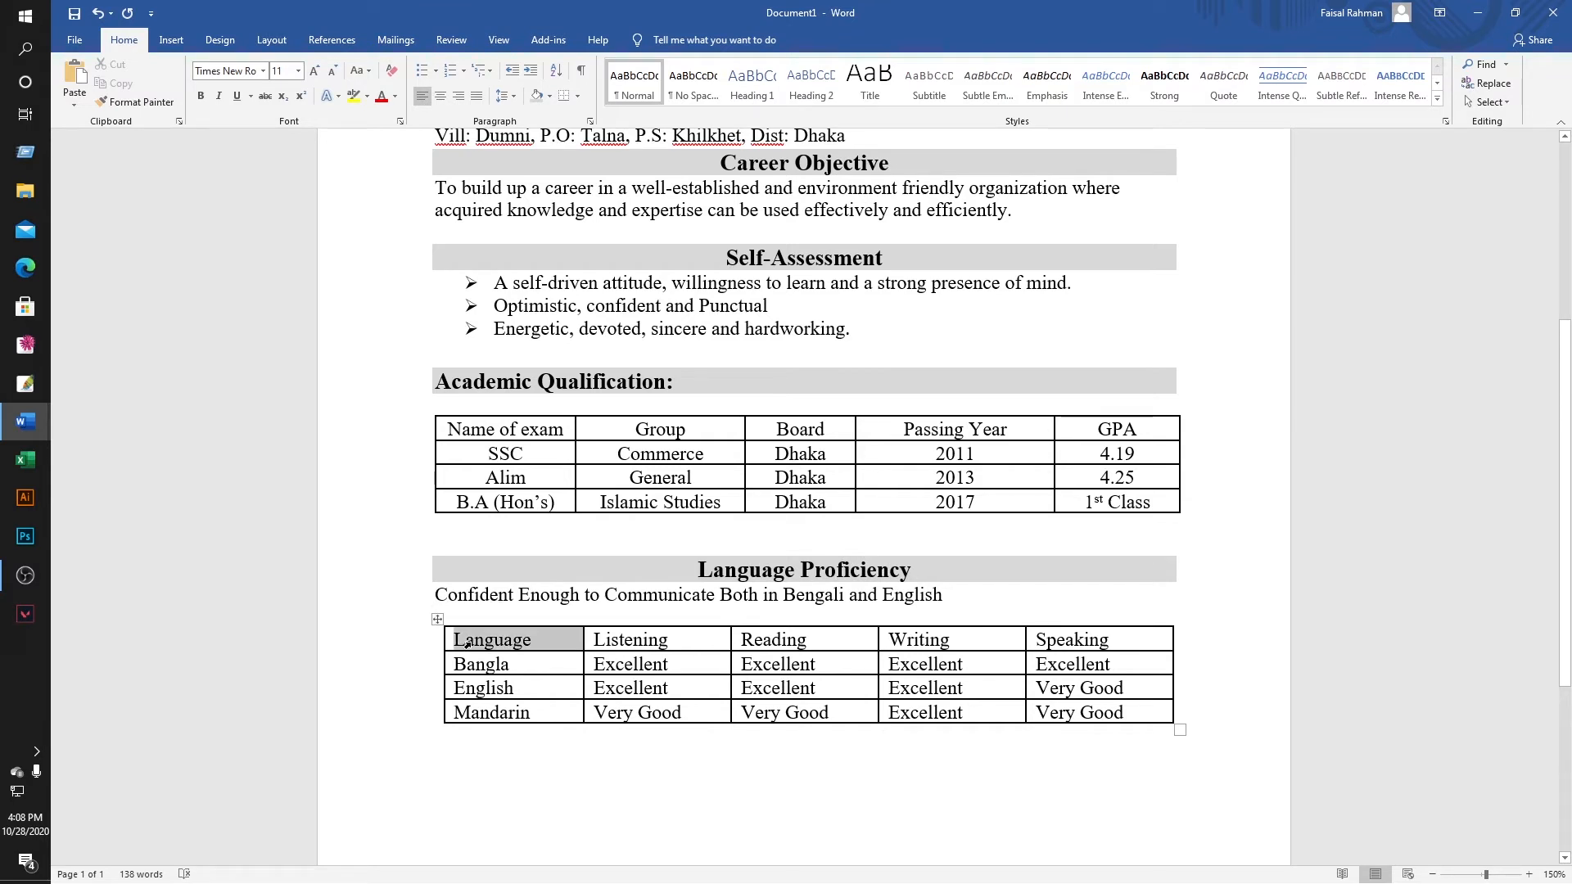
{"action": "left_click_drag", "start_coordinate": [449, 427], "coordinate": [1087, 426]}
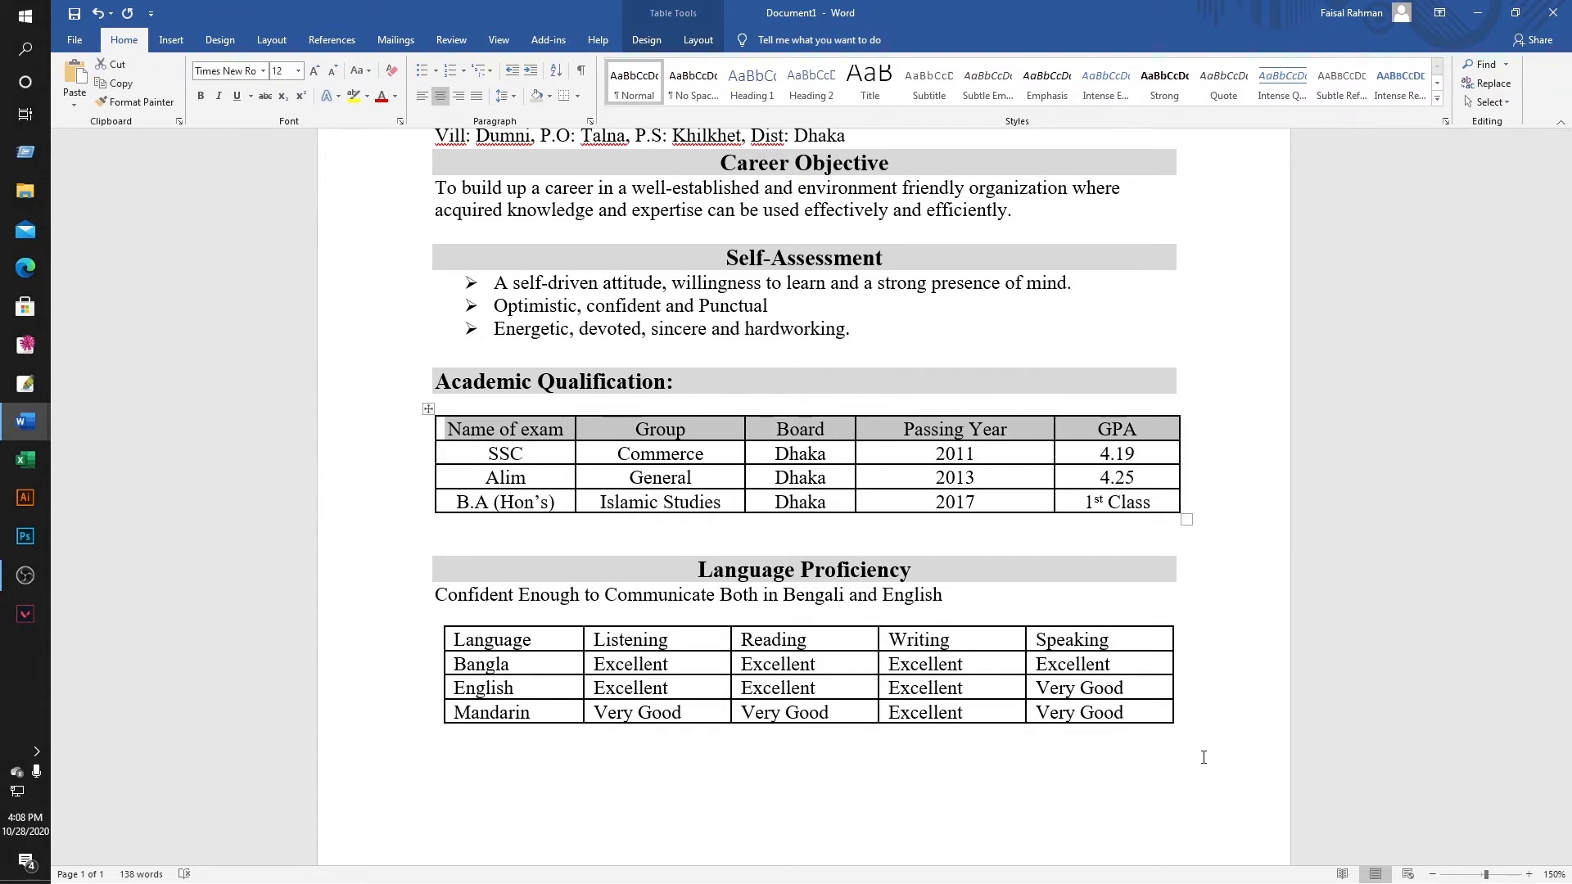
{"action": "left_click", "coordinate": [201, 96]}
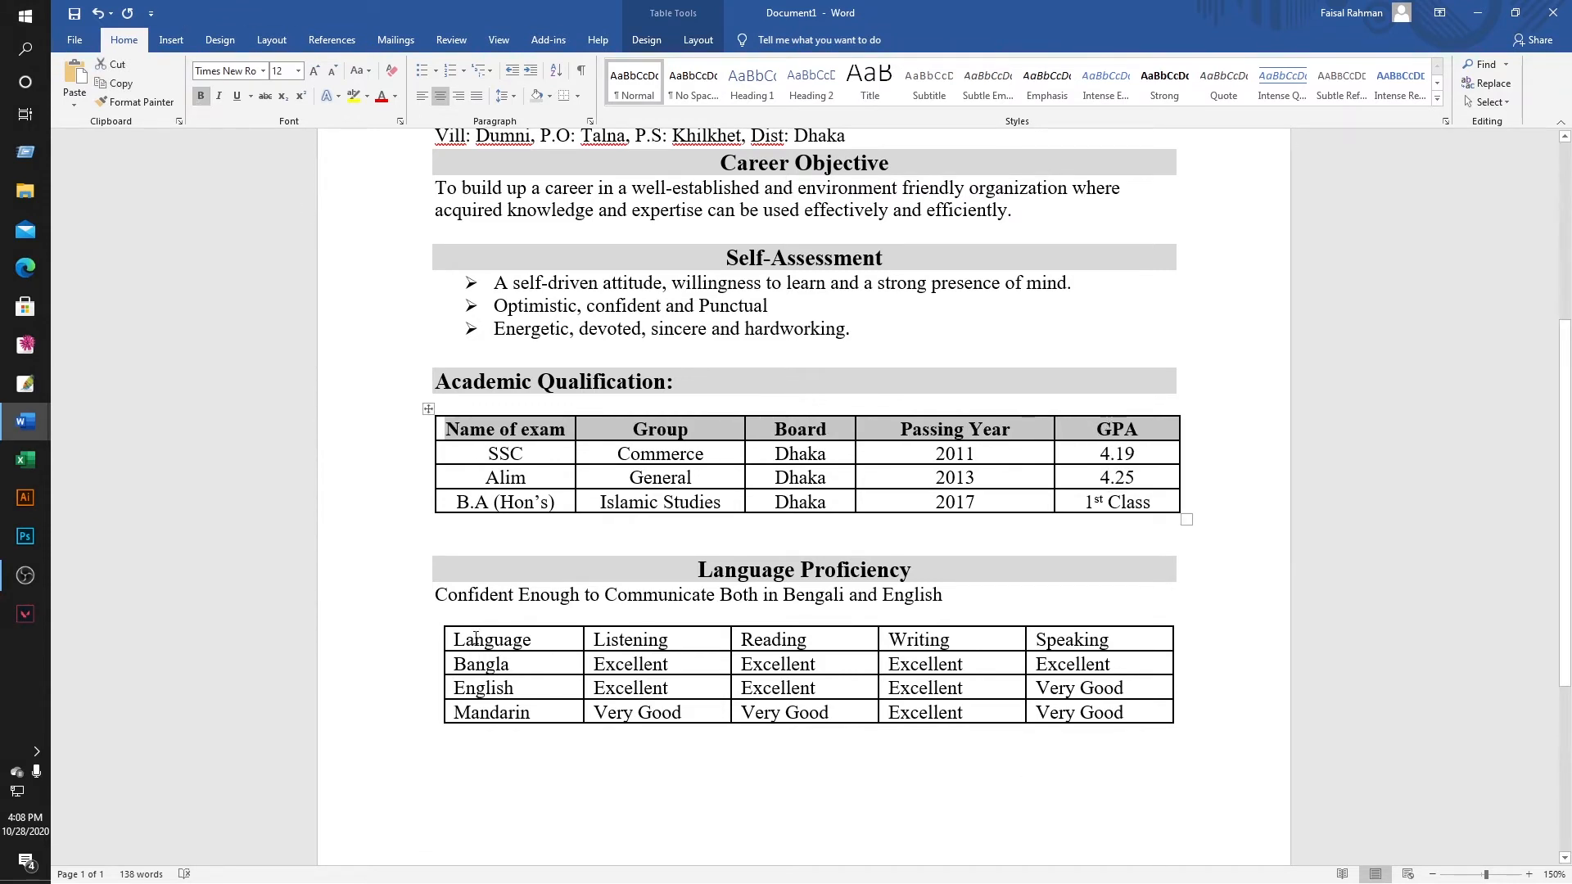
{"action": "left_click", "coordinate": [450, 640]}
{"action": "left_click", "coordinate": [832, 639]}
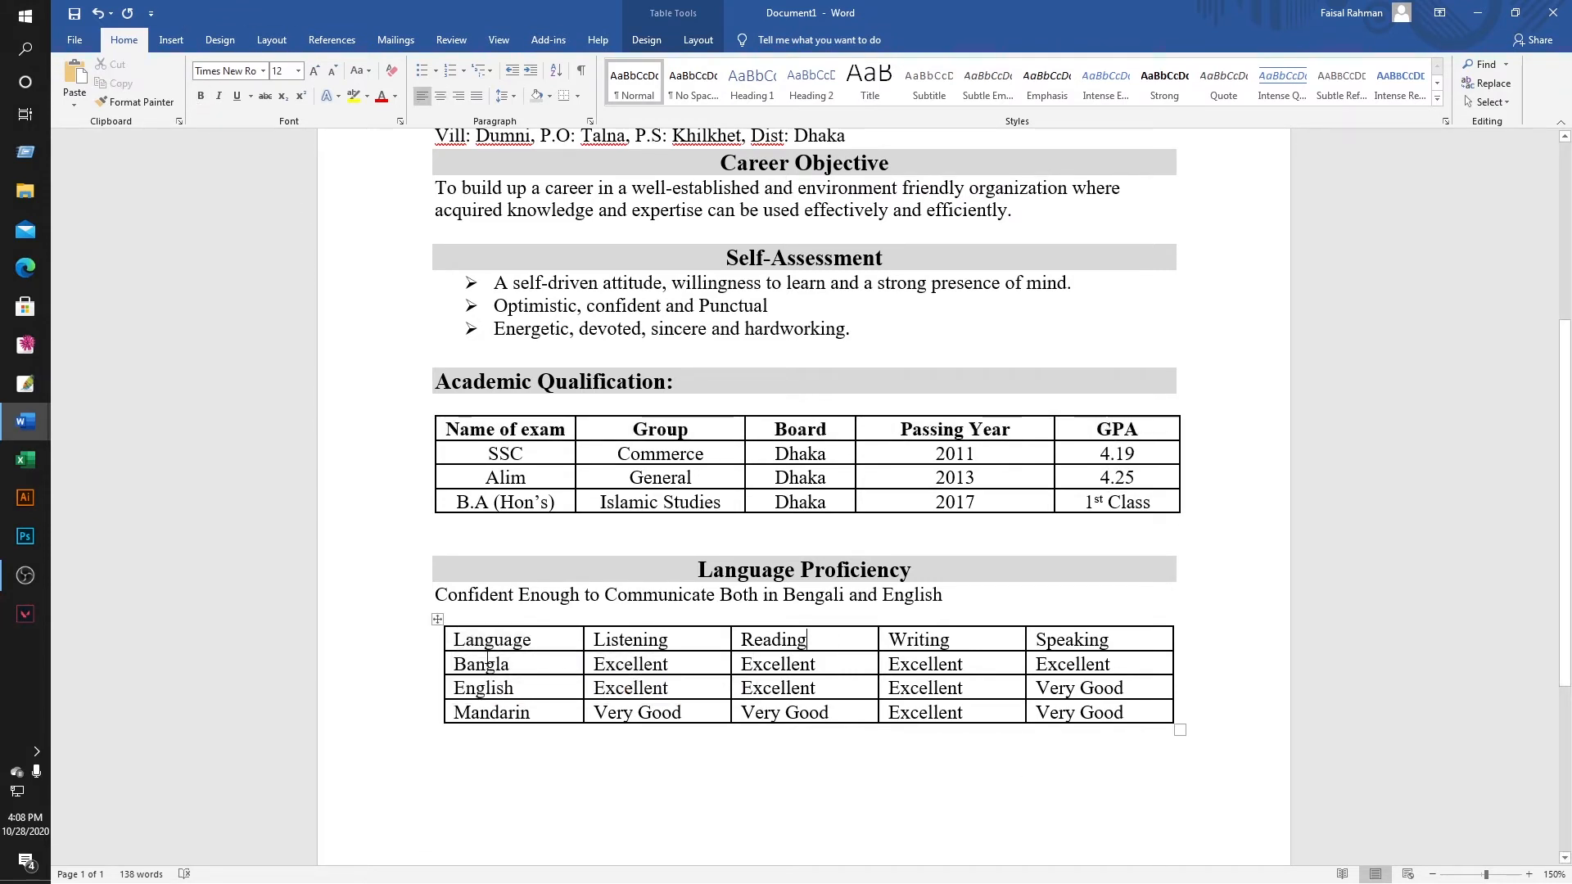
{"action": "left_click_drag", "start_coordinate": [456, 639], "coordinate": [1089, 639]}
{"action": "left_click", "coordinate": [200, 96]}
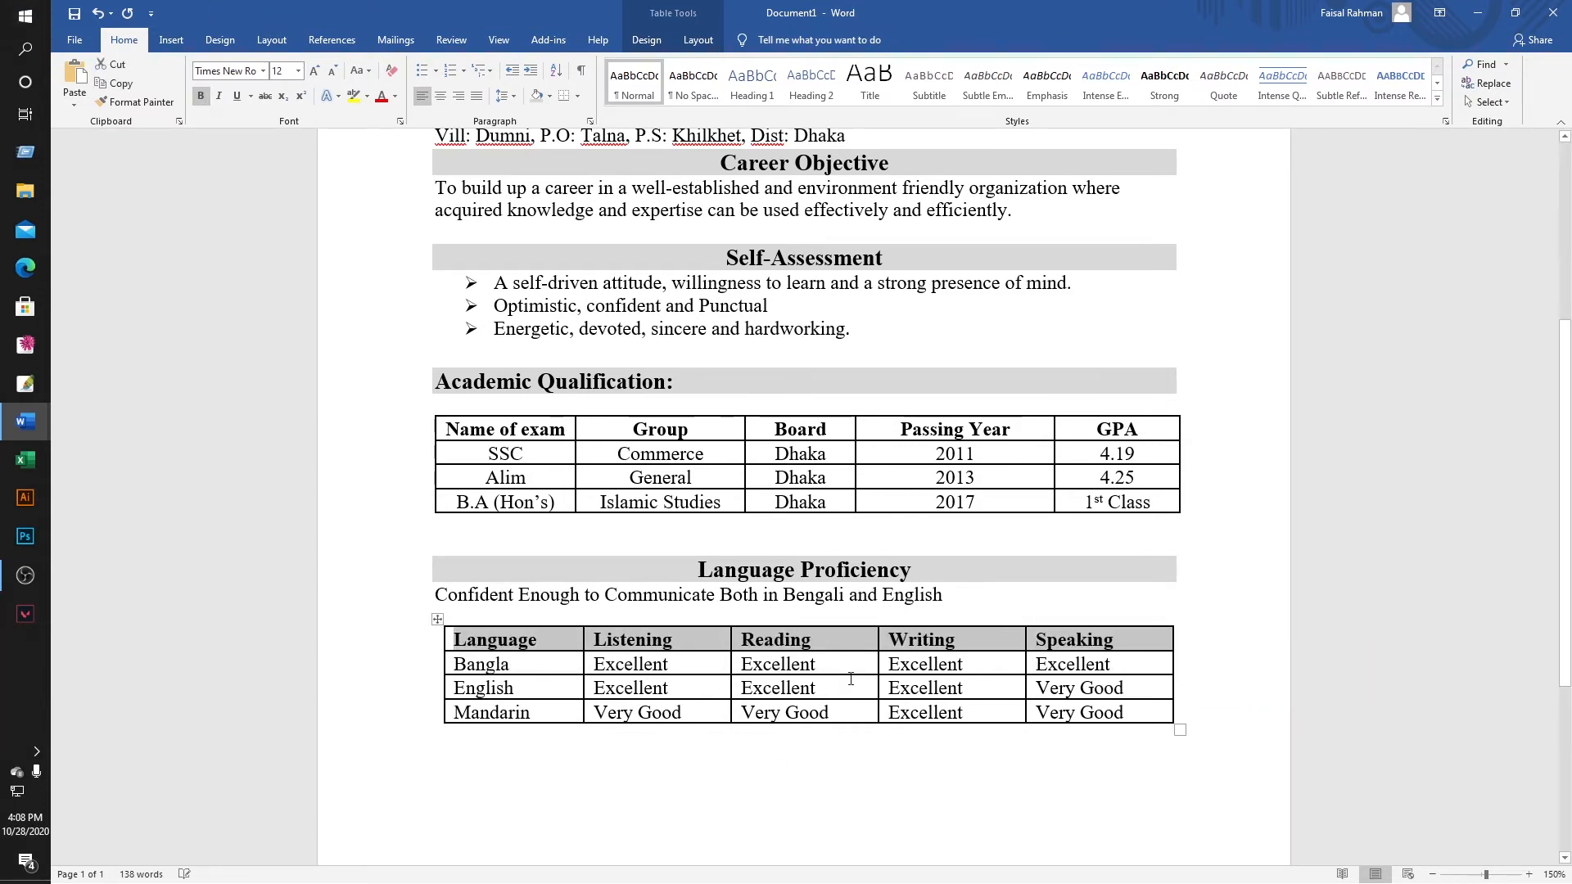
{"action": "left_click", "coordinate": [816, 664]}
Centre all text in the language table cells.
{"action": "left_click_drag", "start_coordinate": [458, 638], "coordinate": [1171, 716]}
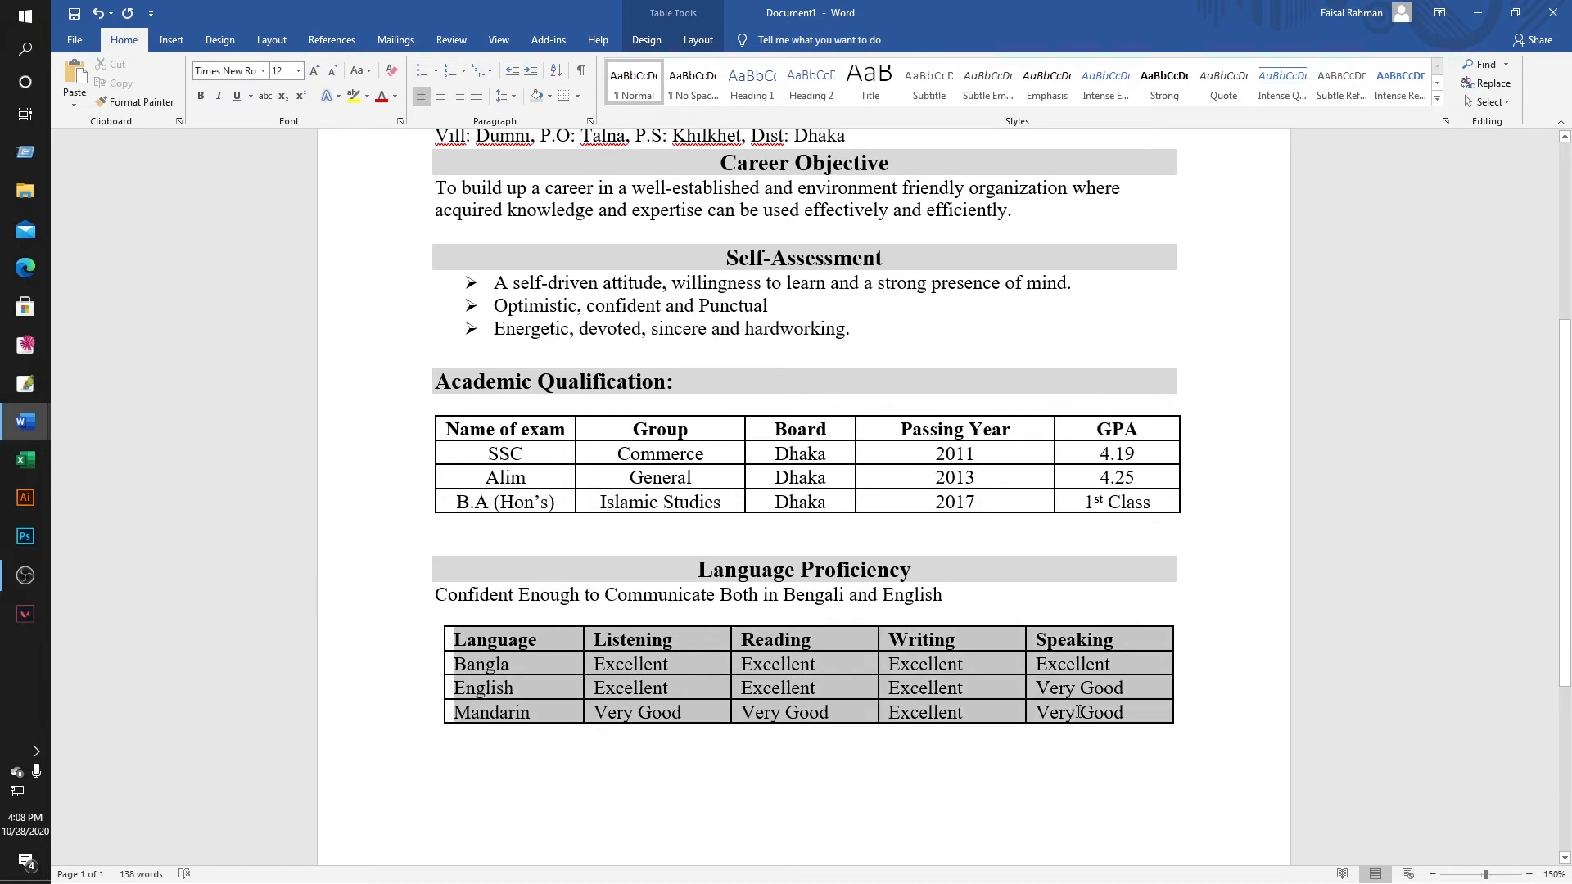
{"action": "left_click", "coordinate": [441, 96]}
{"action": "left_click", "coordinate": [423, 98]}
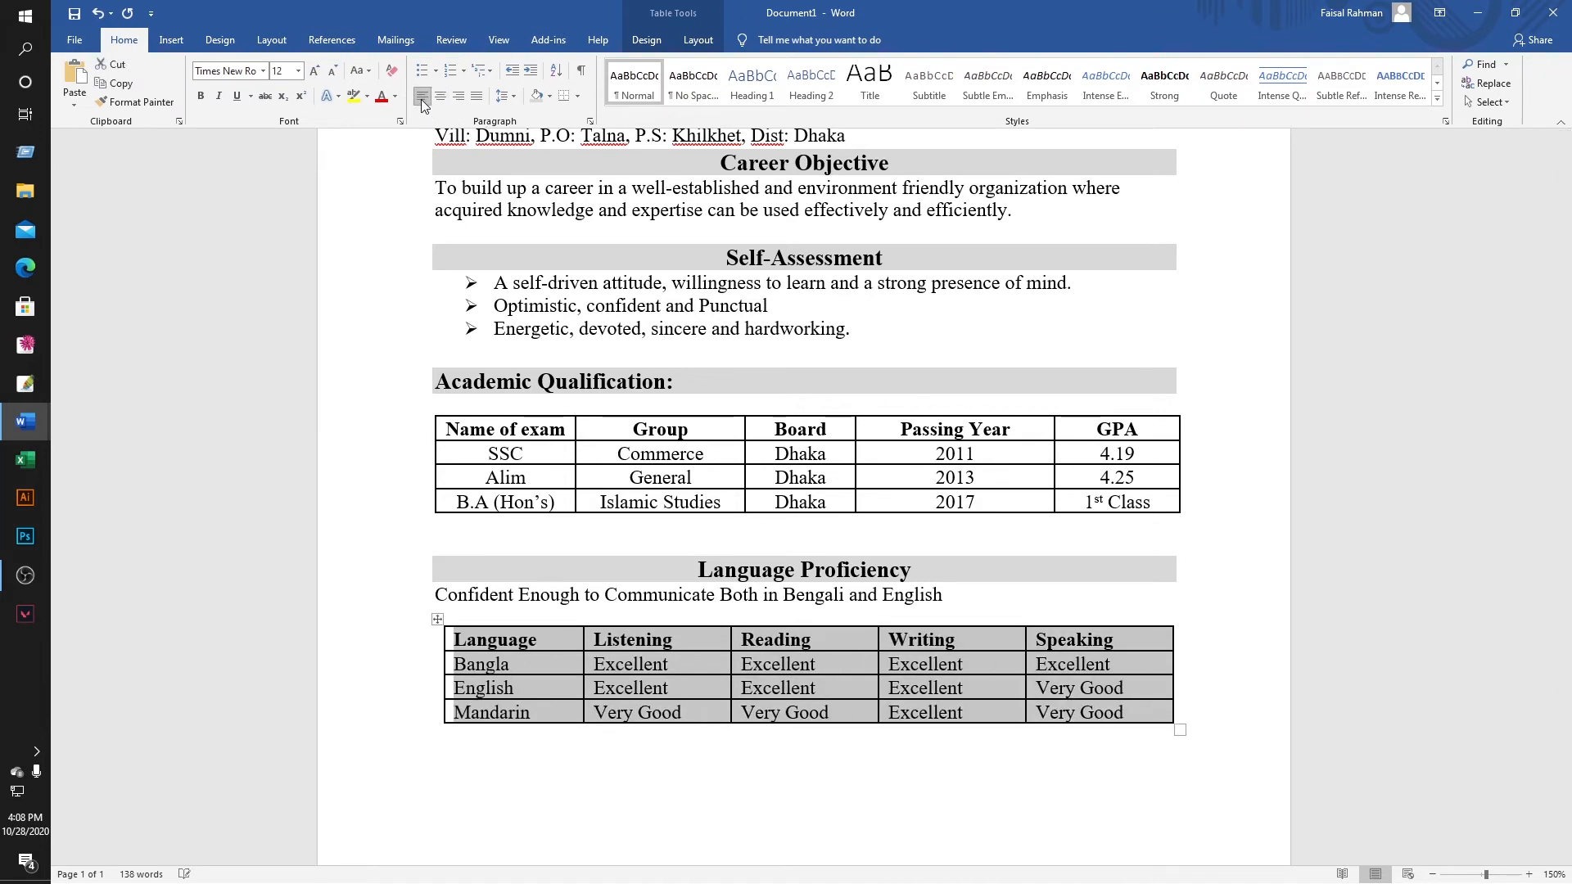
{"action": "left_click", "coordinate": [460, 97]}
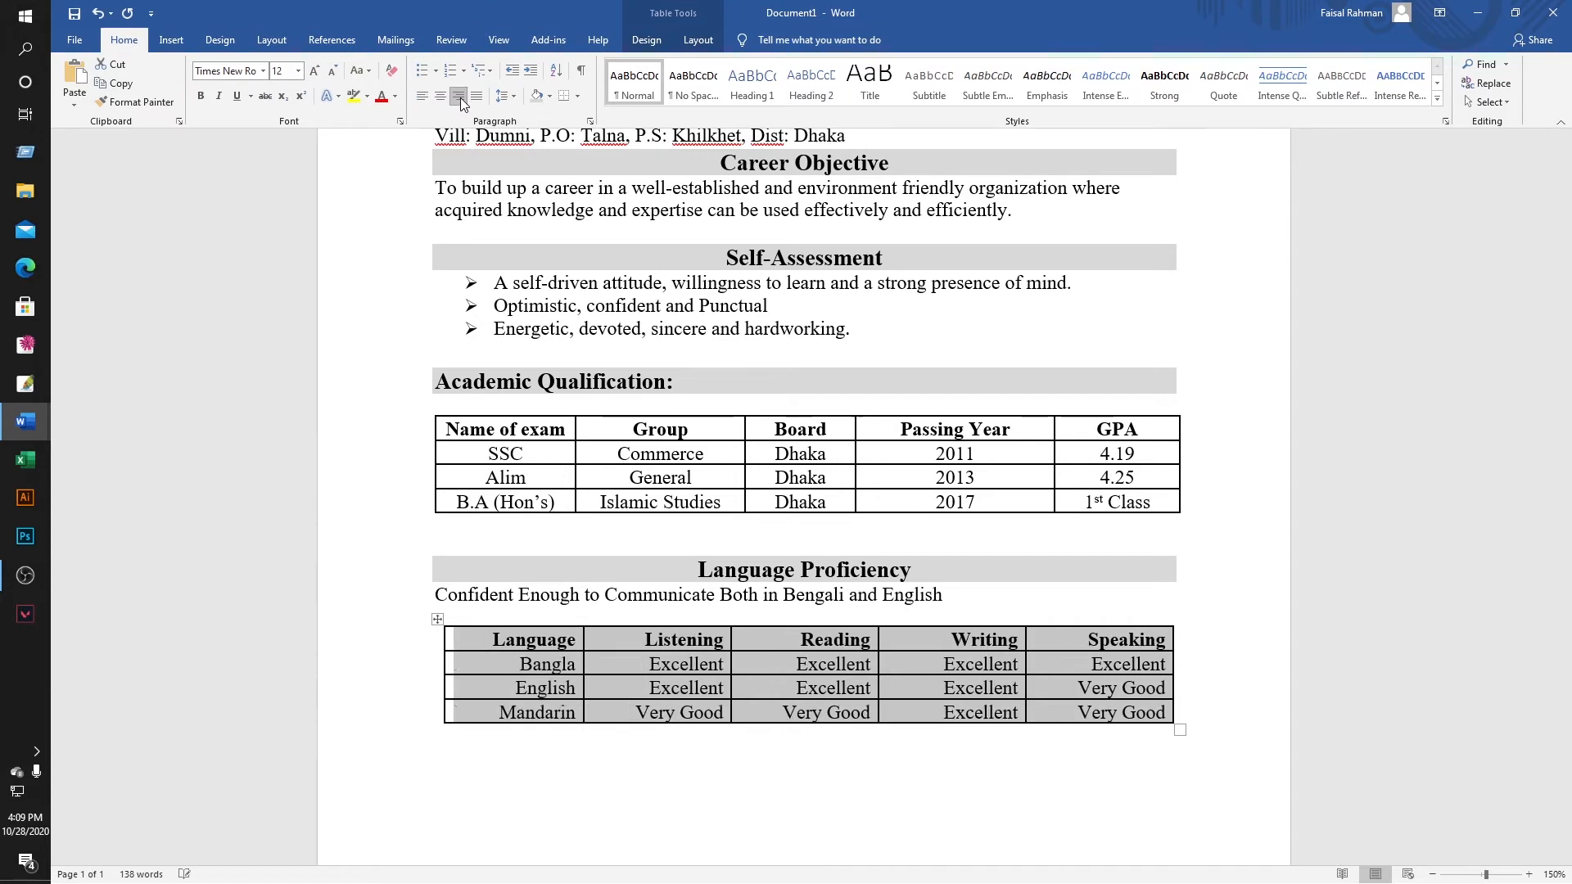
{"action": "left_click", "coordinate": [441, 95]}
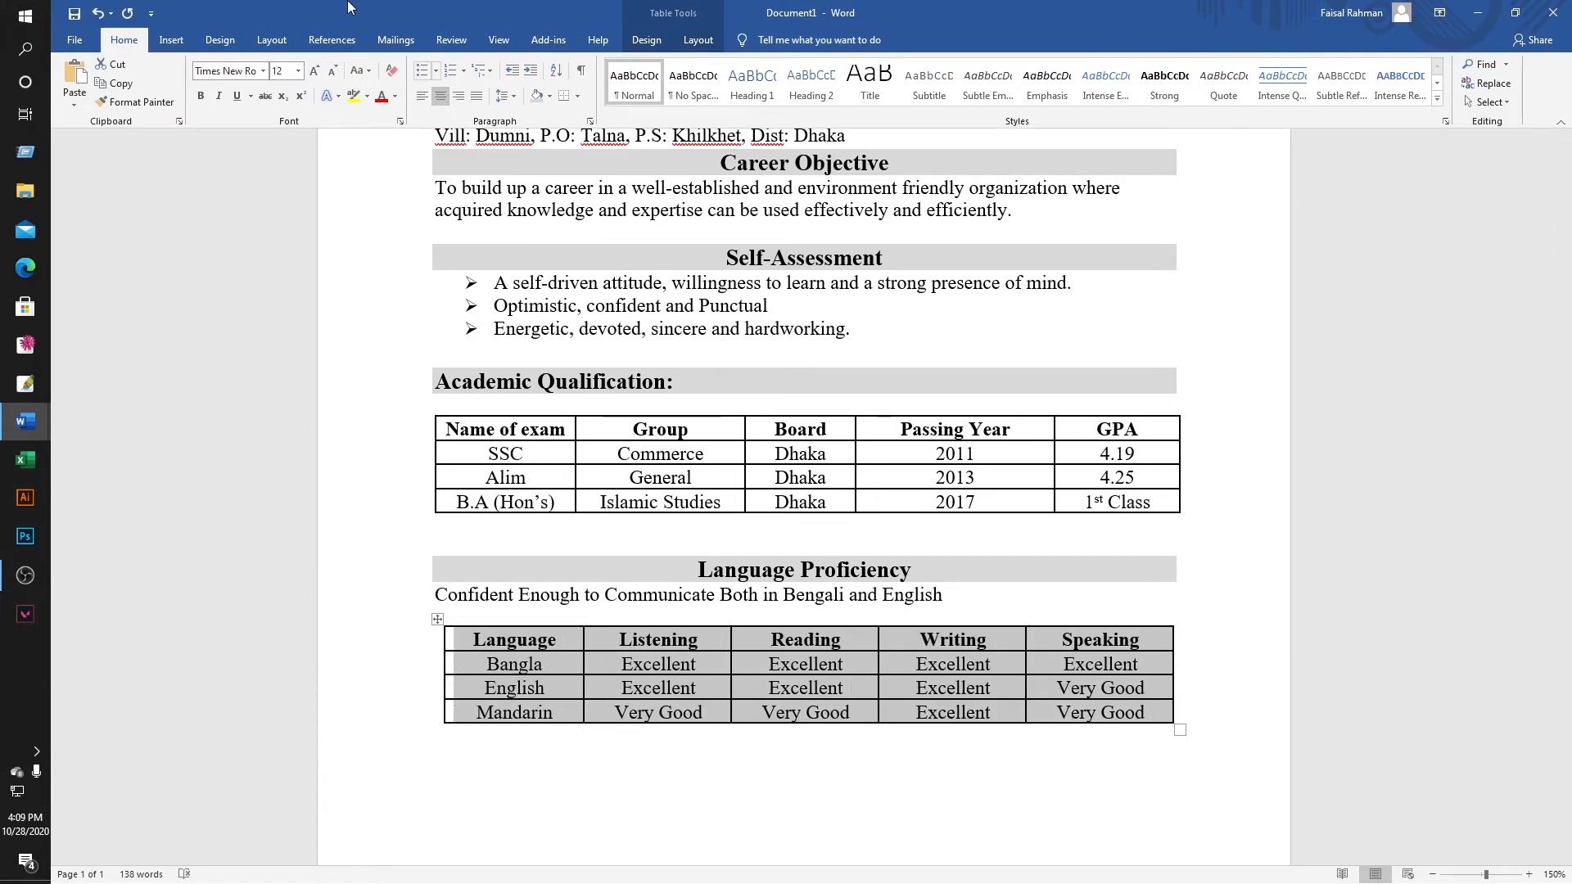
{"action": "scroll", "coordinate": [815, 534], "scroll_direction": "down", "scroll_amount": 3}
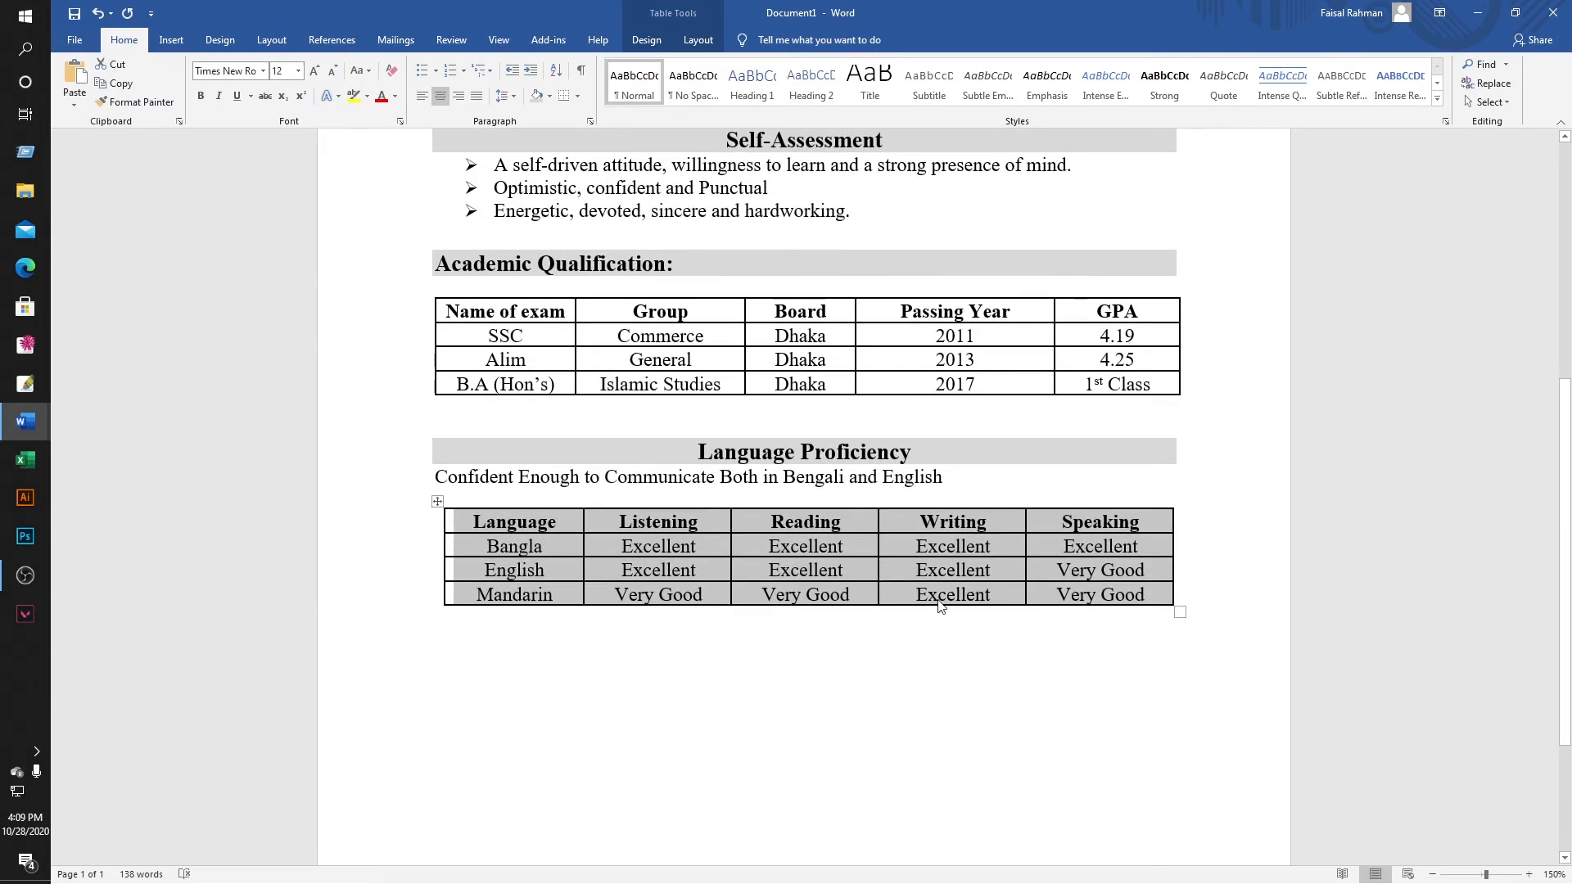
{"action": "left_click", "coordinate": [1115, 644]}
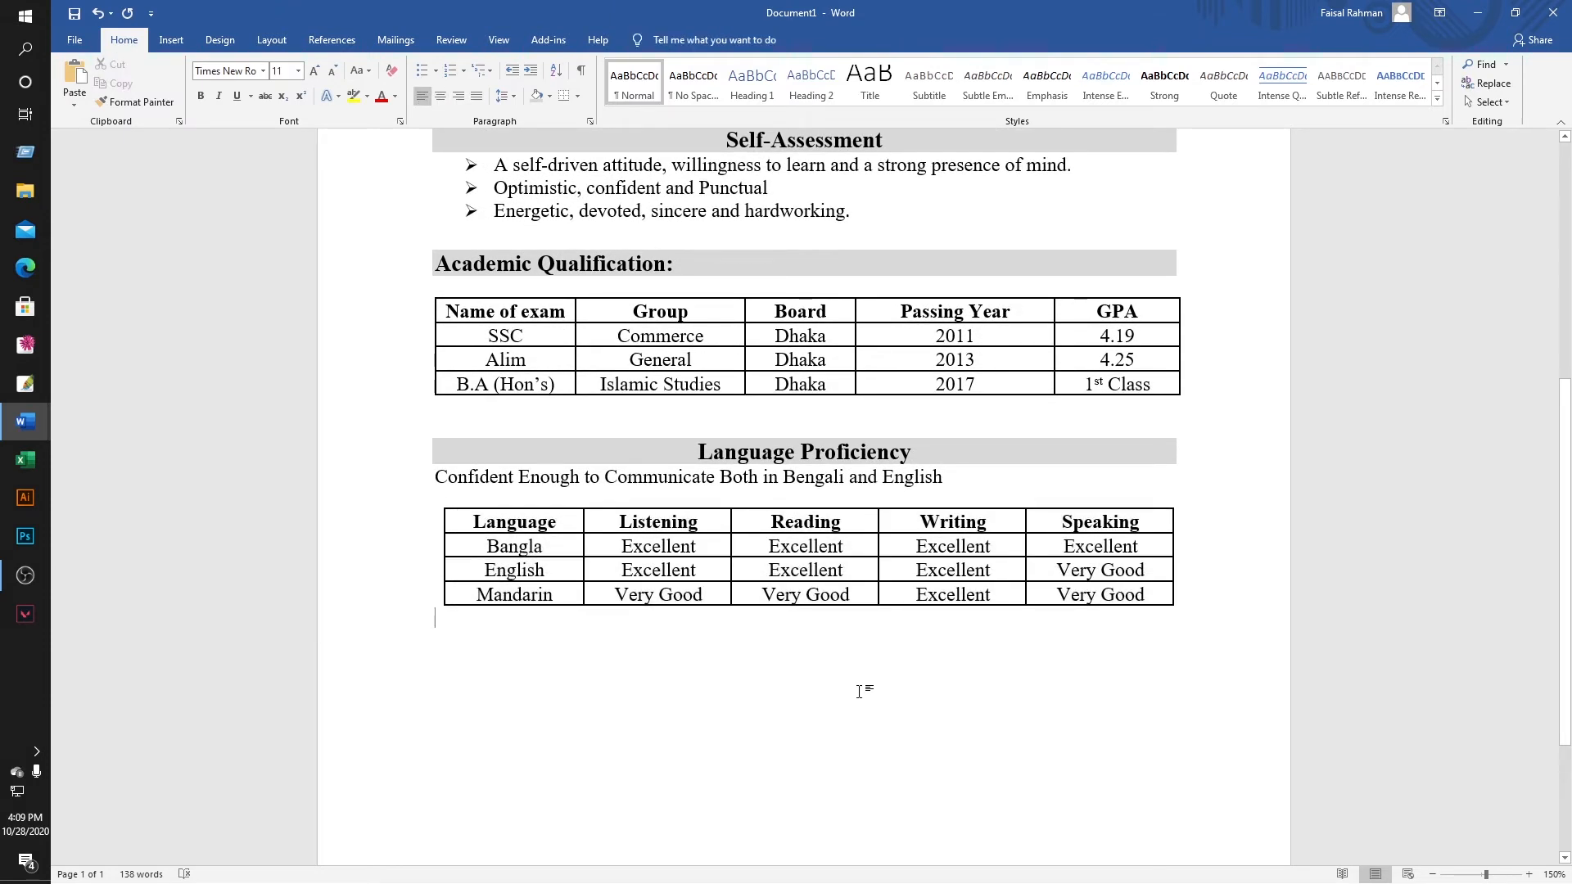
Copy the Computer Literacy heading and table from the existing CV.
{"action": "mouse_move", "coordinate": [25, 421]}
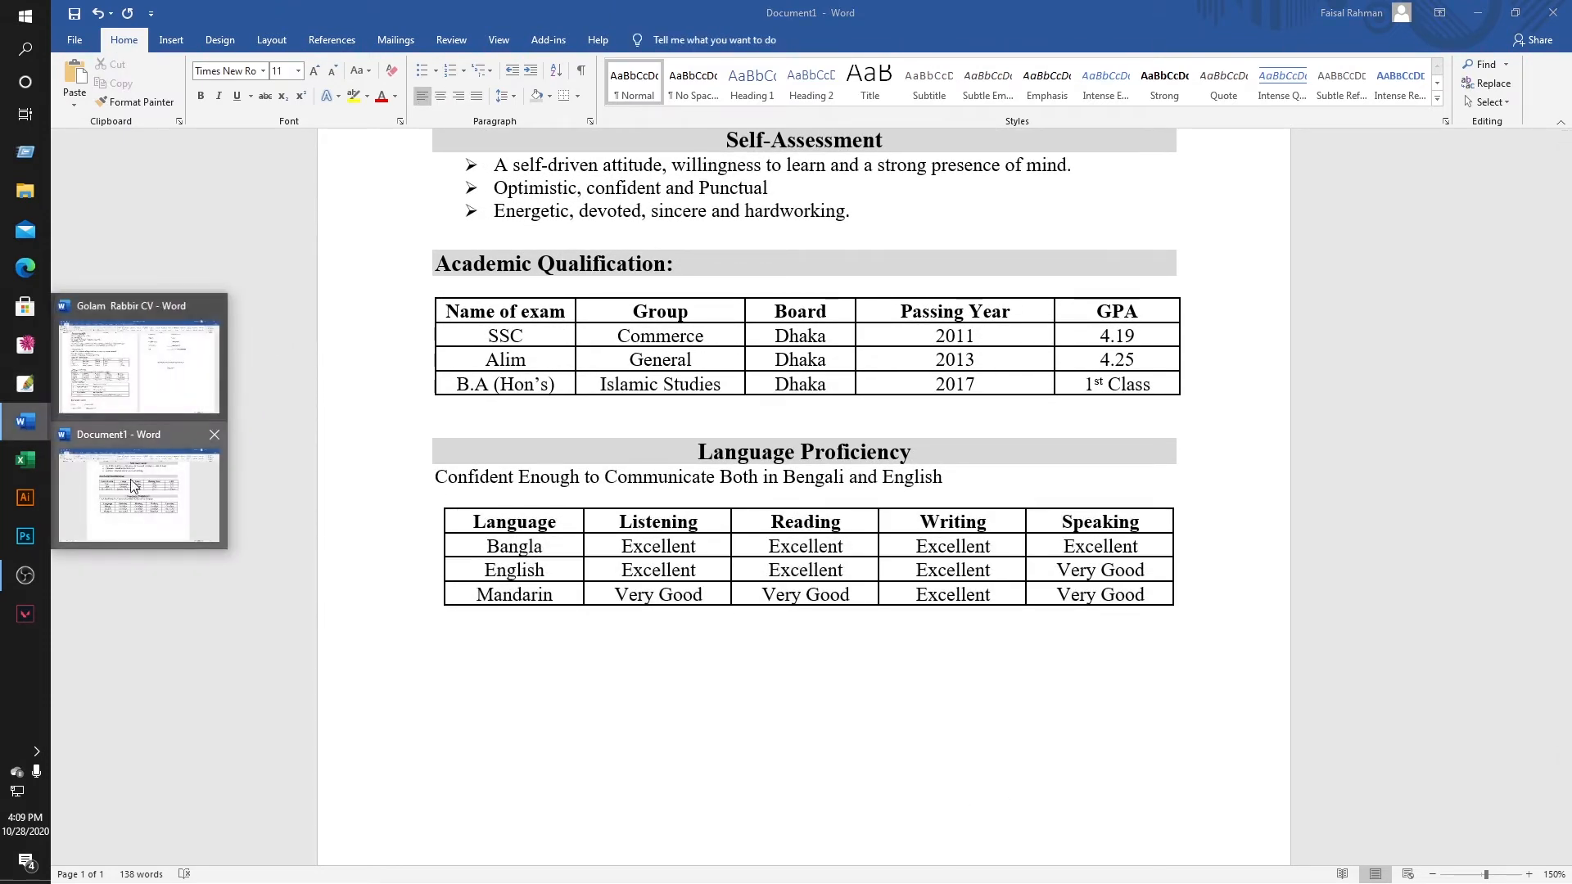
{"action": "left_click", "coordinate": [139, 369]}
{"action": "scroll", "coordinate": [327, 533], "scroll_direction": "down", "scroll_amount": 1}
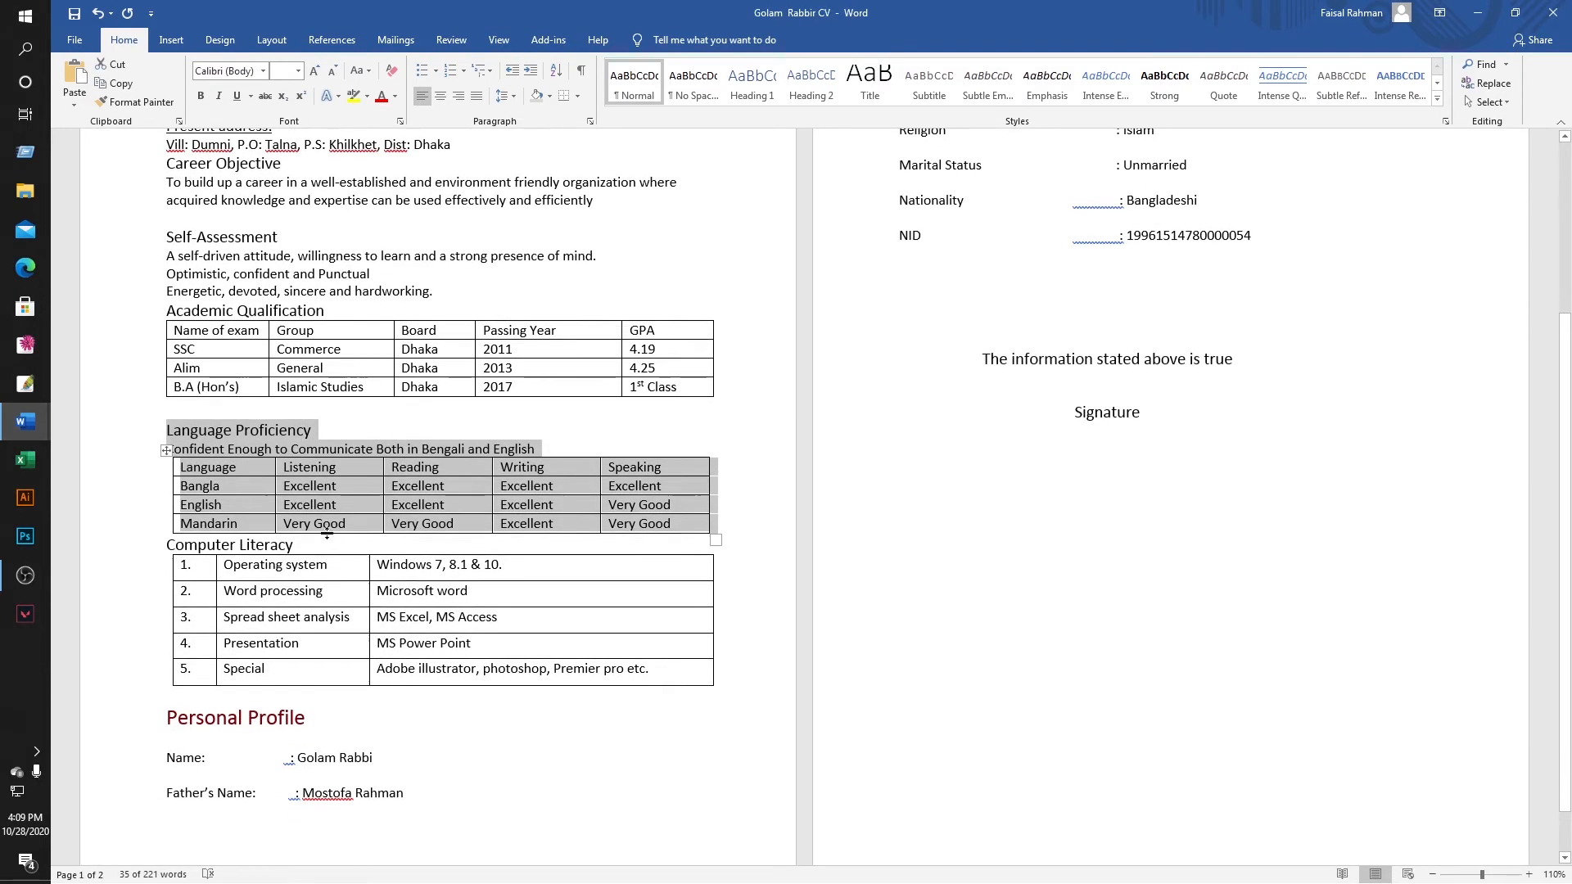
{"action": "left_click", "coordinate": [147, 544]}
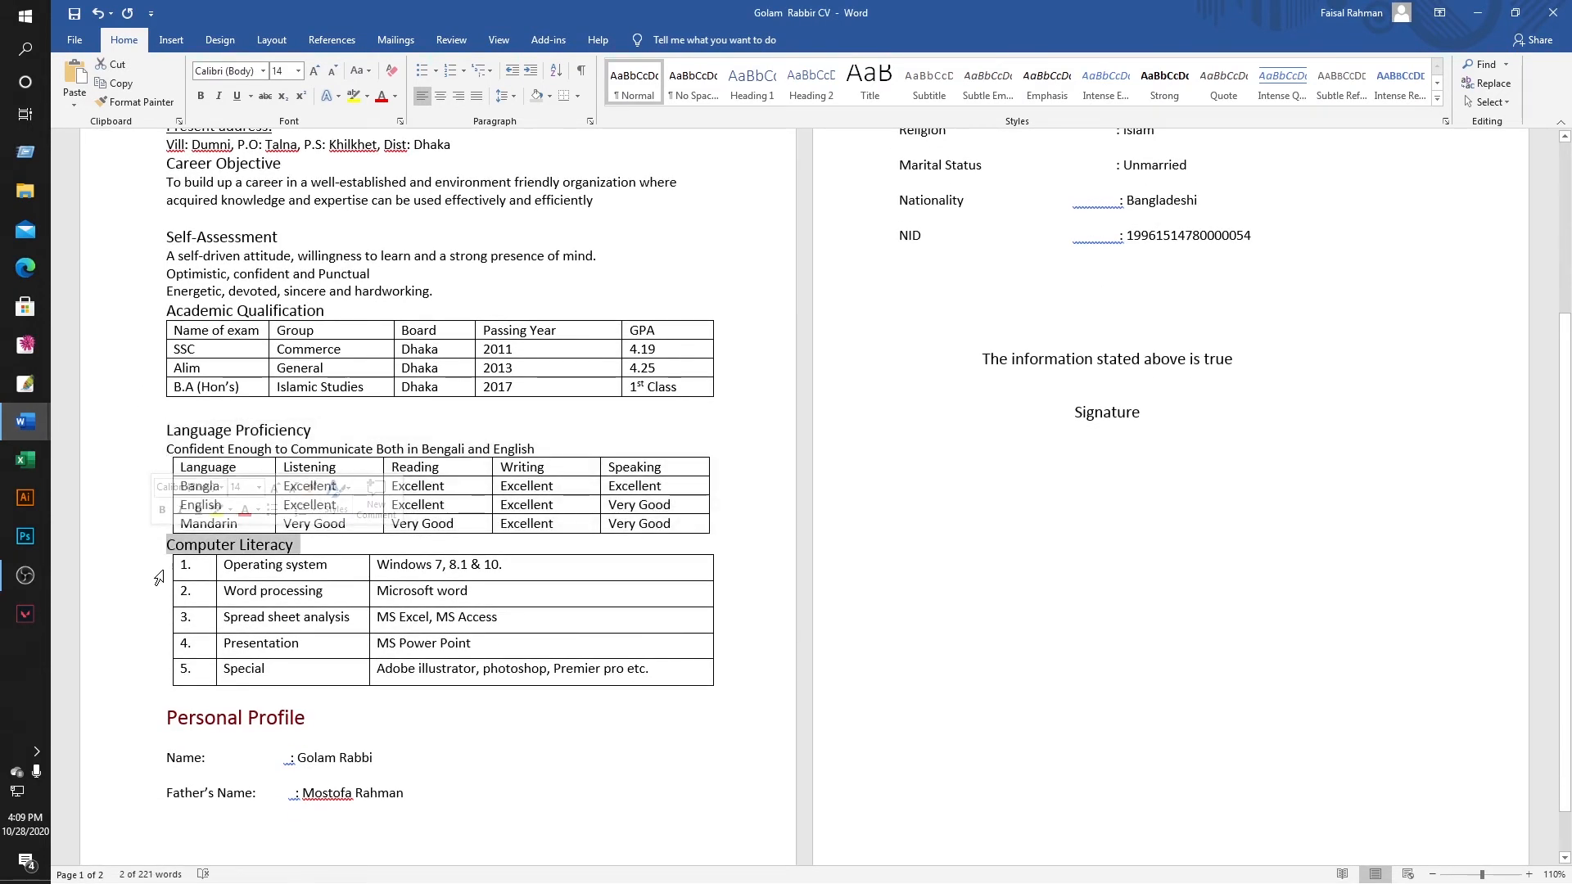
{"action": "left_click", "coordinate": [158, 578]}
{"action": "left_click", "coordinate": [180, 571]}
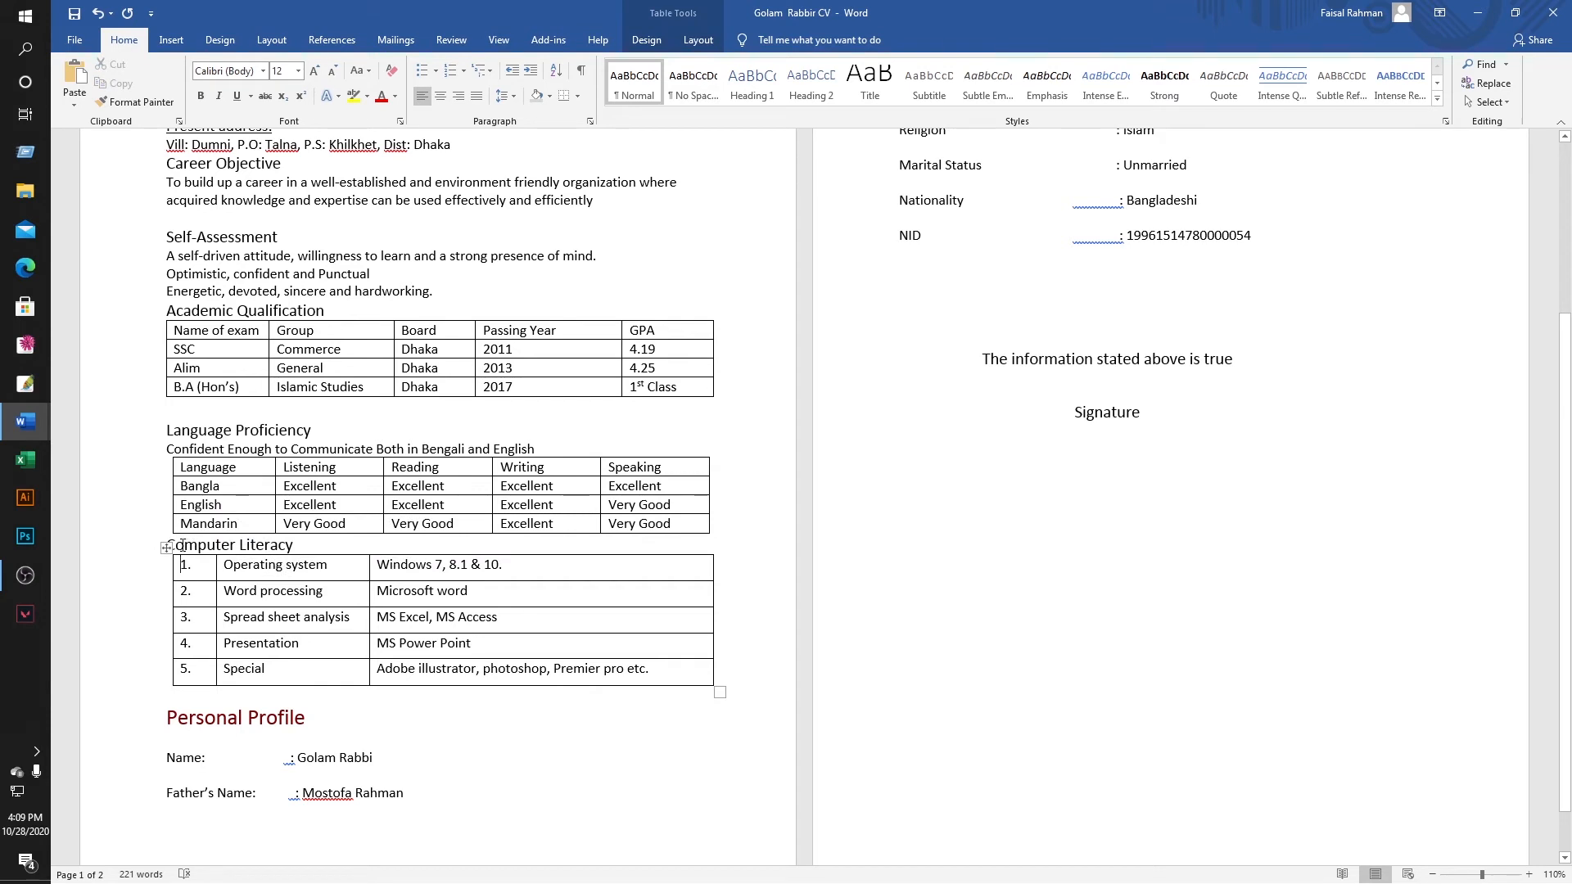
{"action": "left_click_drag", "start_coordinate": [166, 542], "coordinate": [507, 675]}
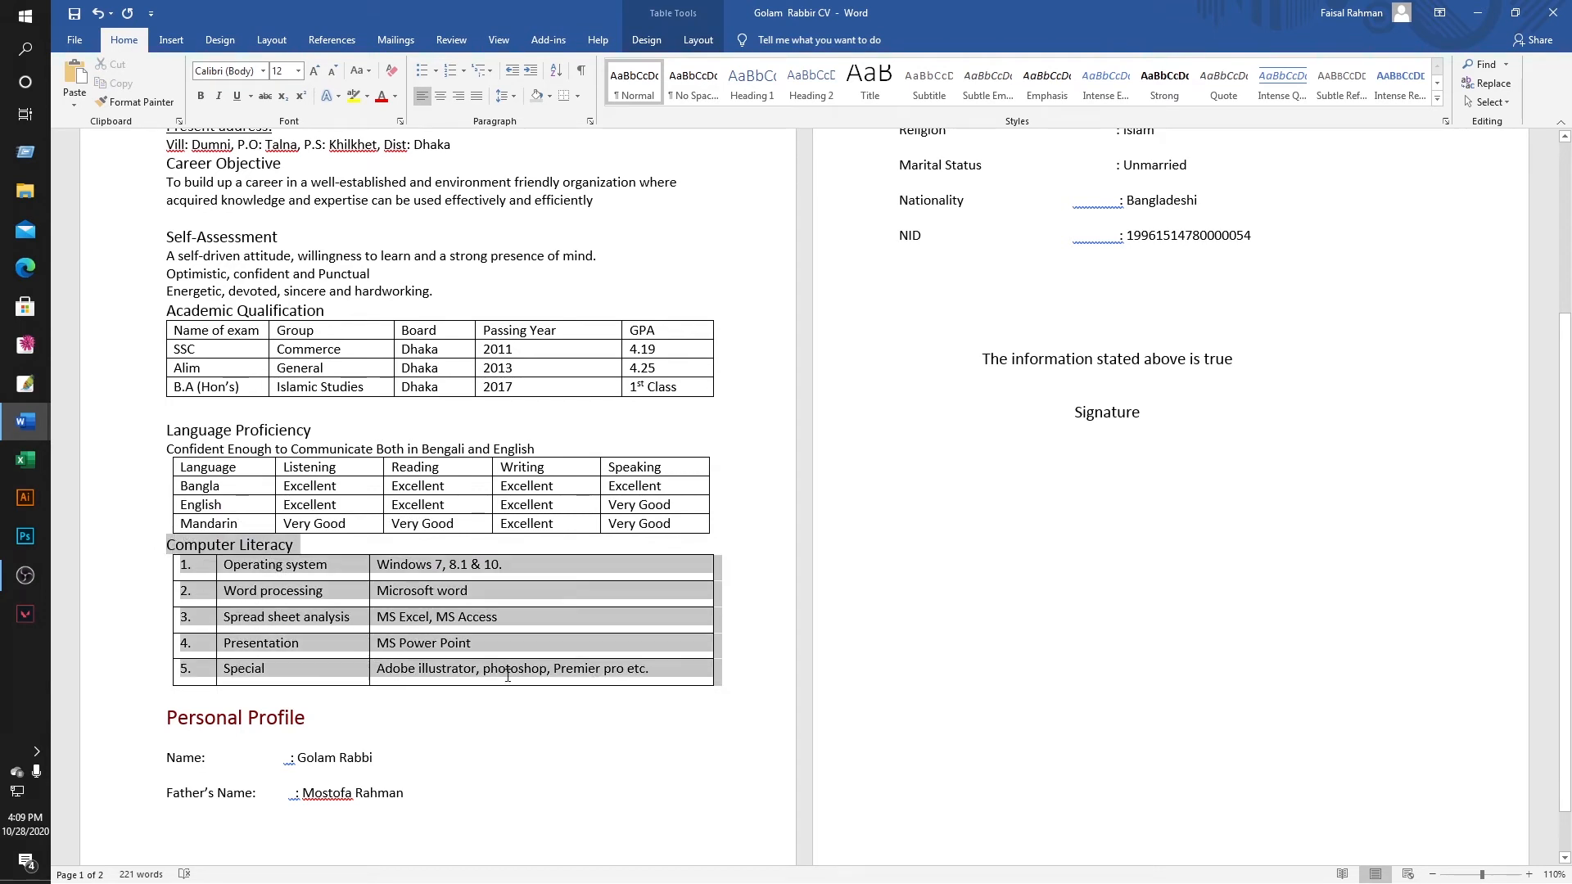
{"action": "right_click", "coordinate": [550, 679]}
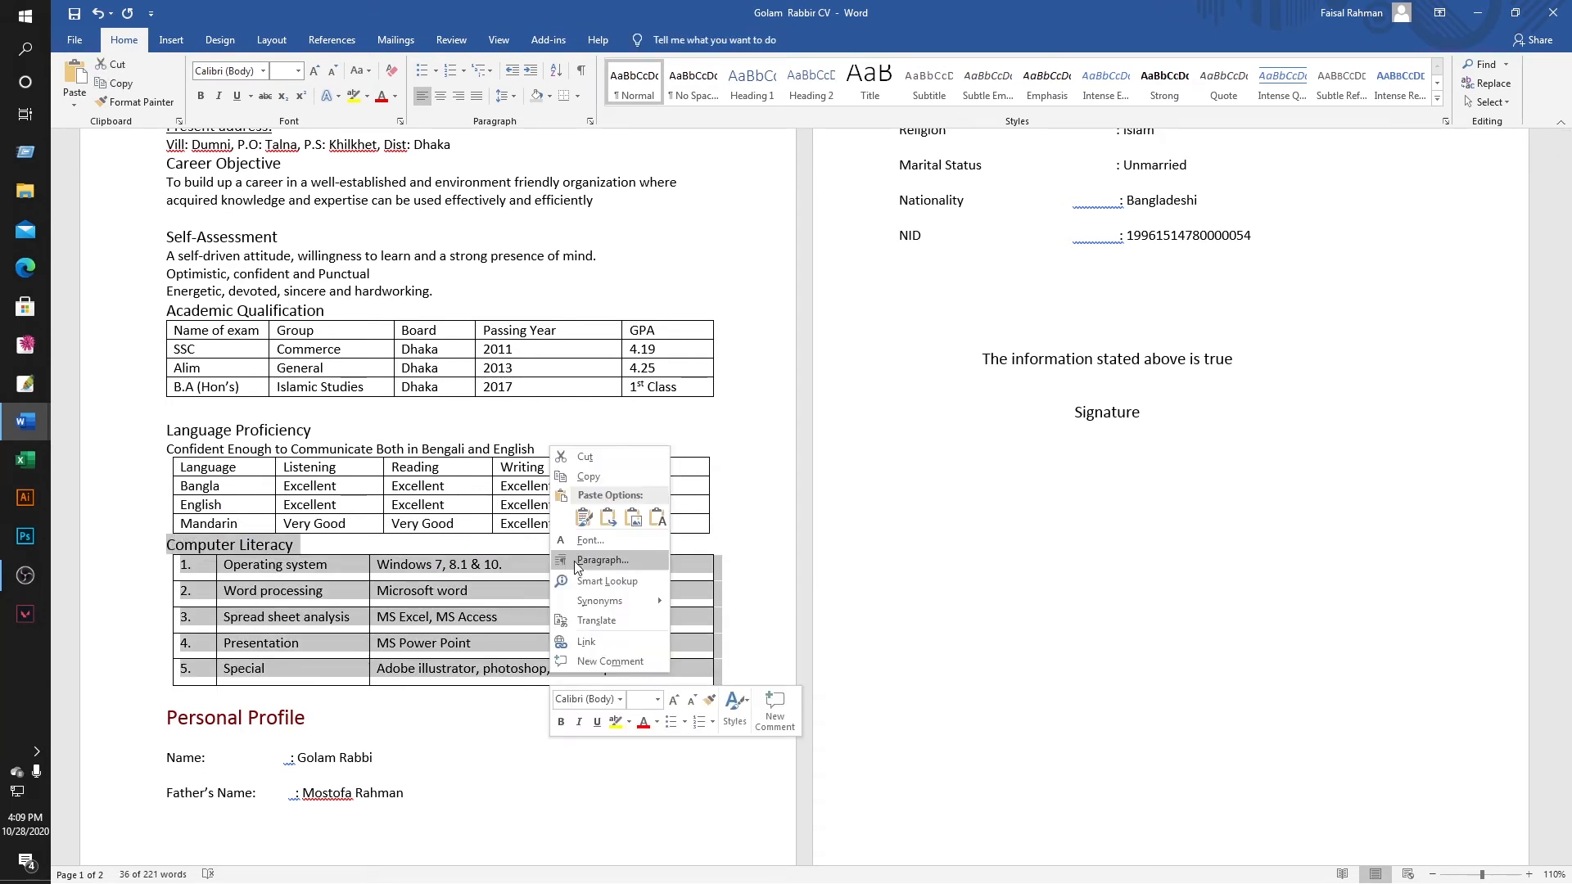
{"action": "left_click", "coordinate": [583, 478]}
Return to Document1 with the caret below the language table.
{"action": "mouse_move", "coordinate": [25, 421]}
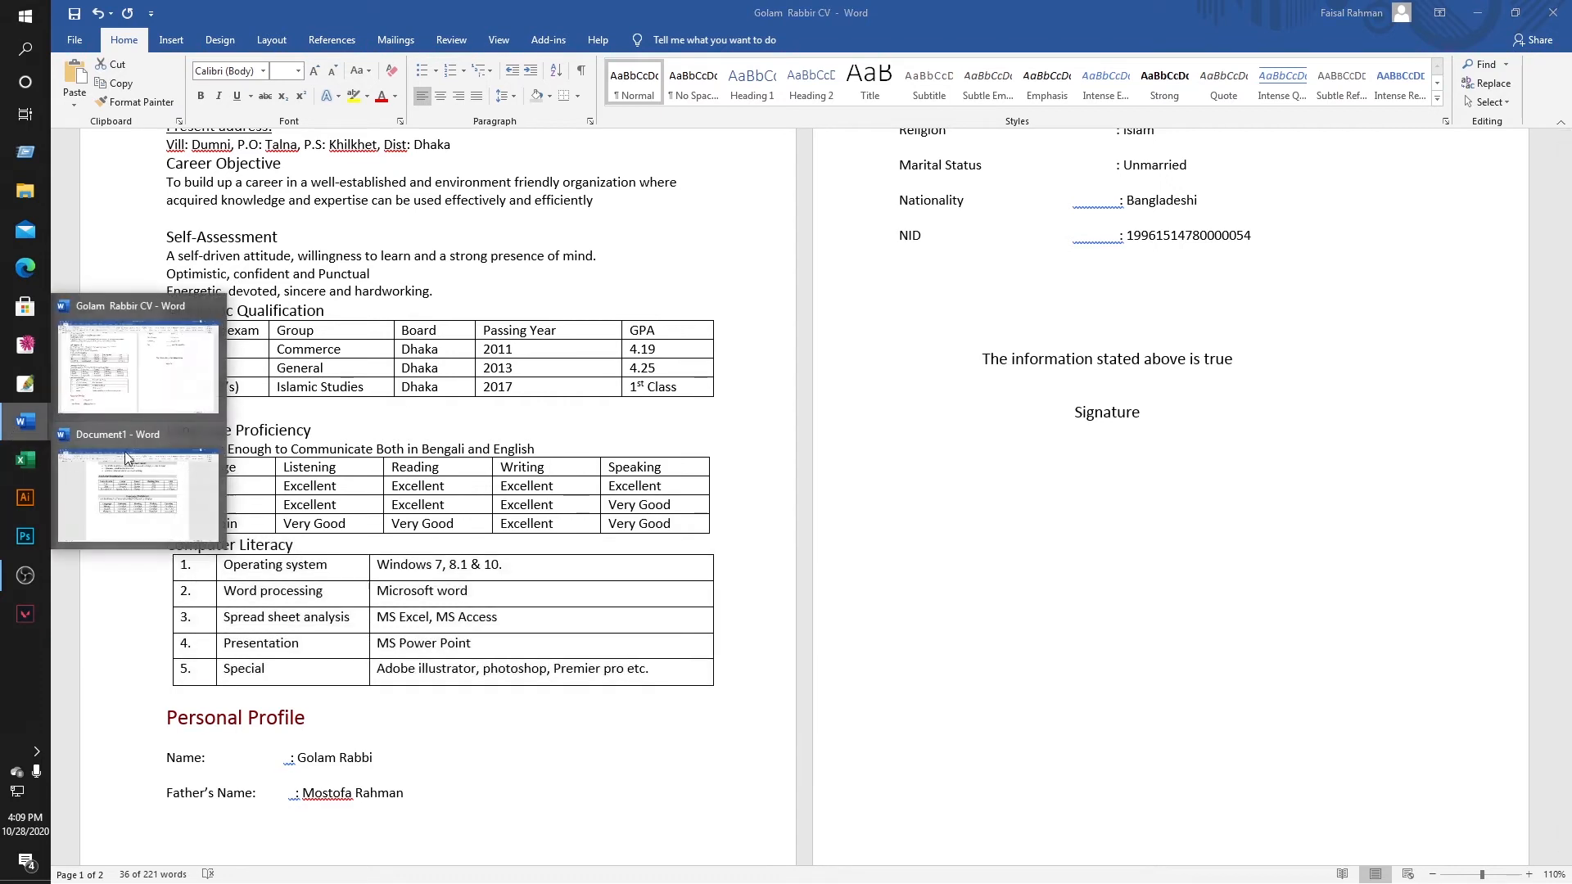
{"action": "left_click", "coordinate": [144, 488]}
{"action": "left_click", "coordinate": [702, 744]}
{"action": "scroll", "coordinate": [589, 607], "scroll_direction": "down", "scroll_amount": 2}
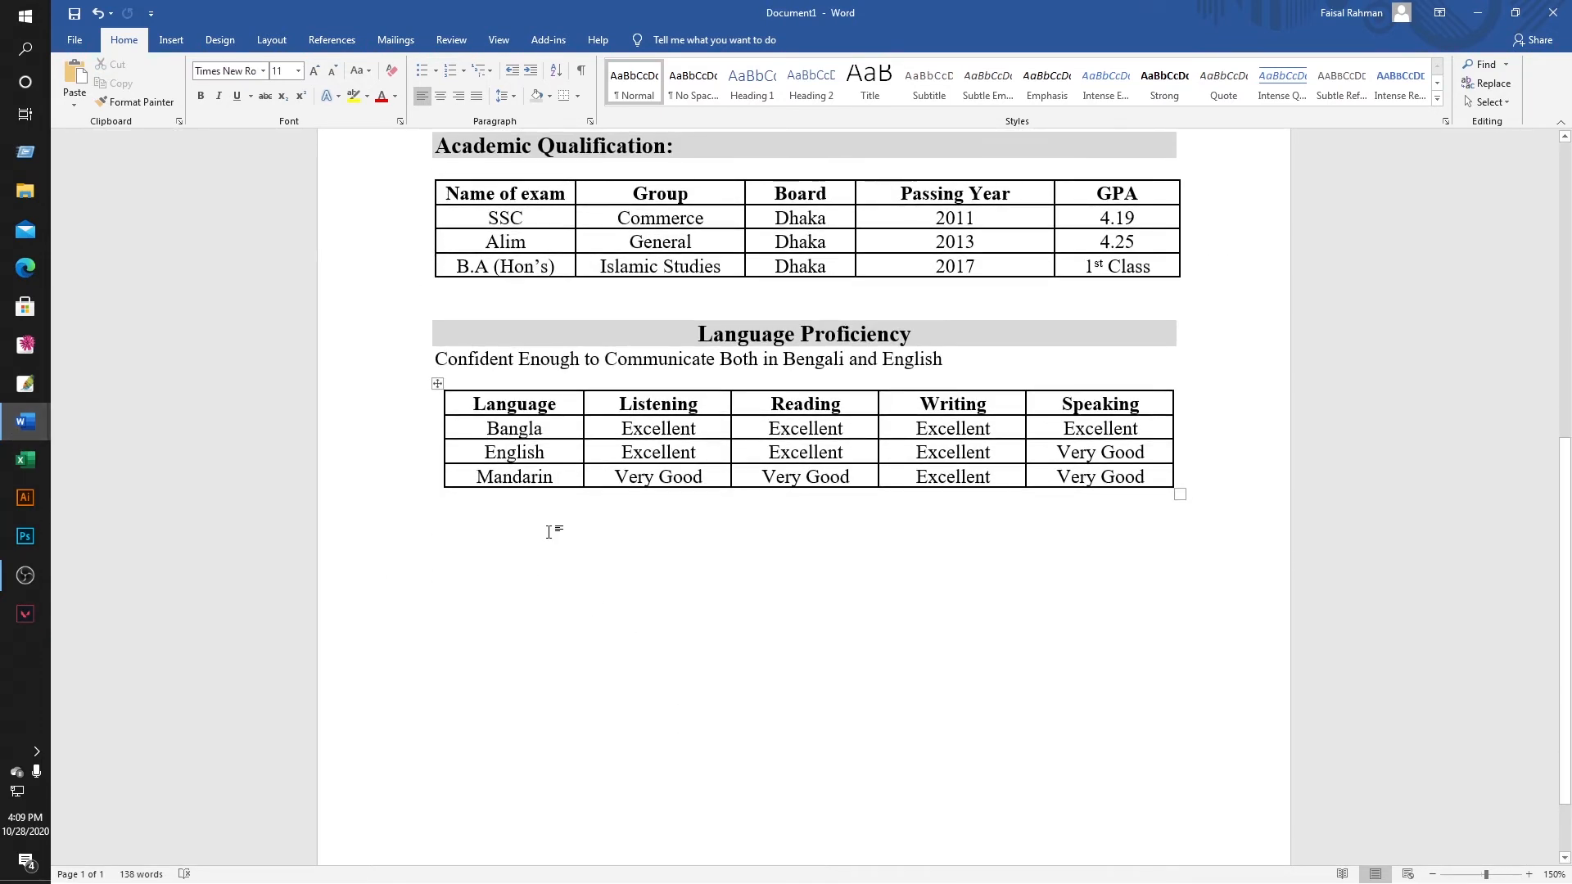
Paste the Computer Literacy heading and table below the language table in Times New Roman.
{"action": "key", "text": "Return"}
{"action": "key", "text": "ctrl+v"}
{"action": "scroll", "coordinate": [631, 503], "scroll_direction": "down", "scroll_amount": 1}
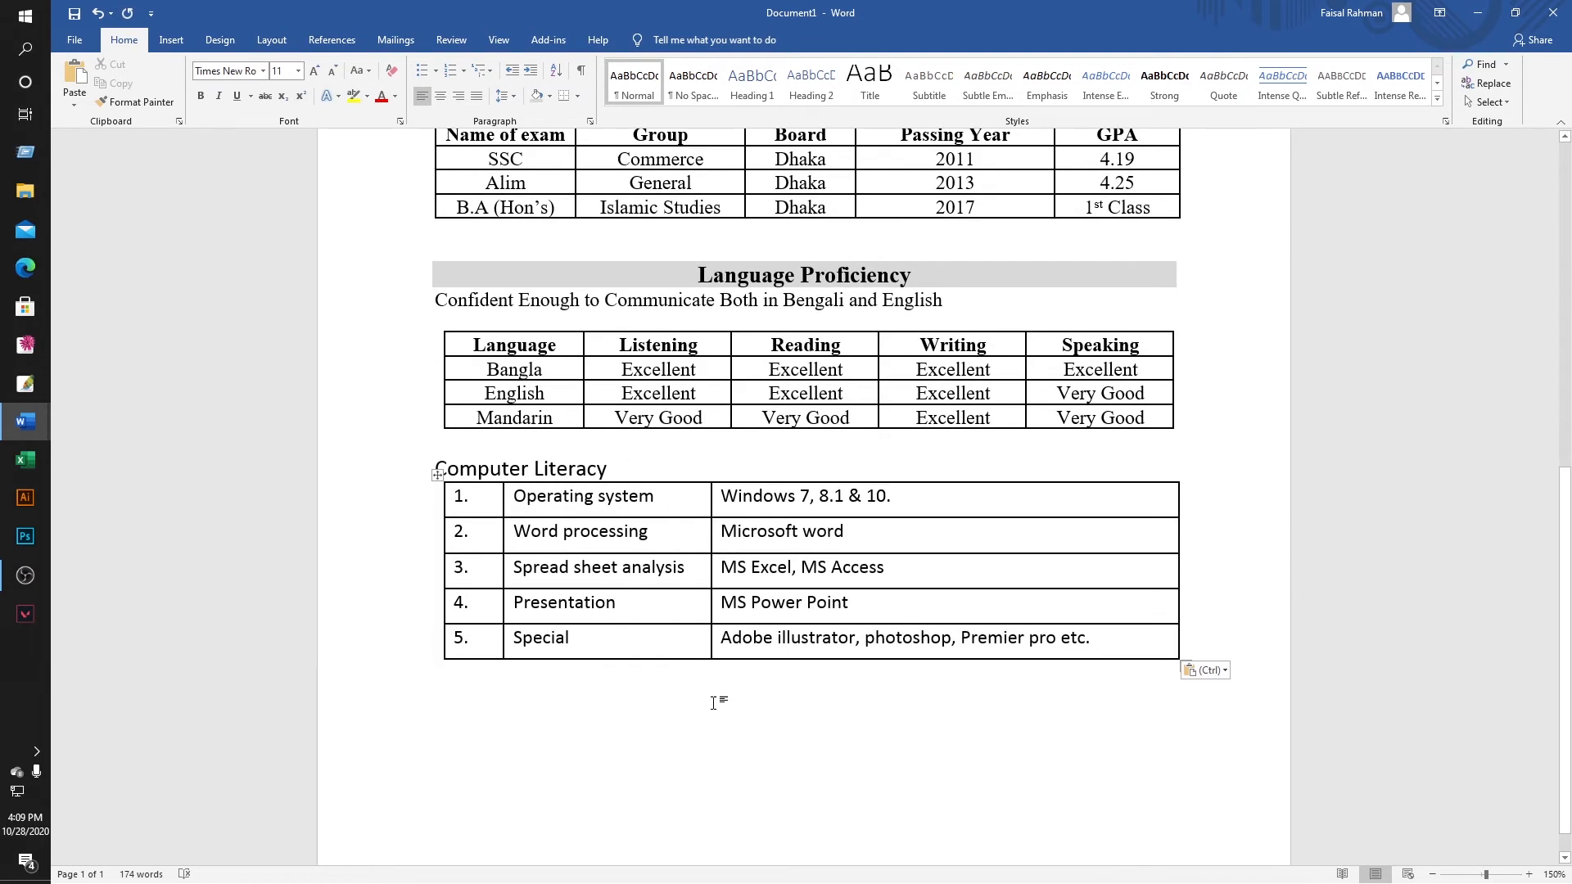
{"action": "left_click_drag", "start_coordinate": [438, 469], "coordinate": [900, 647]}
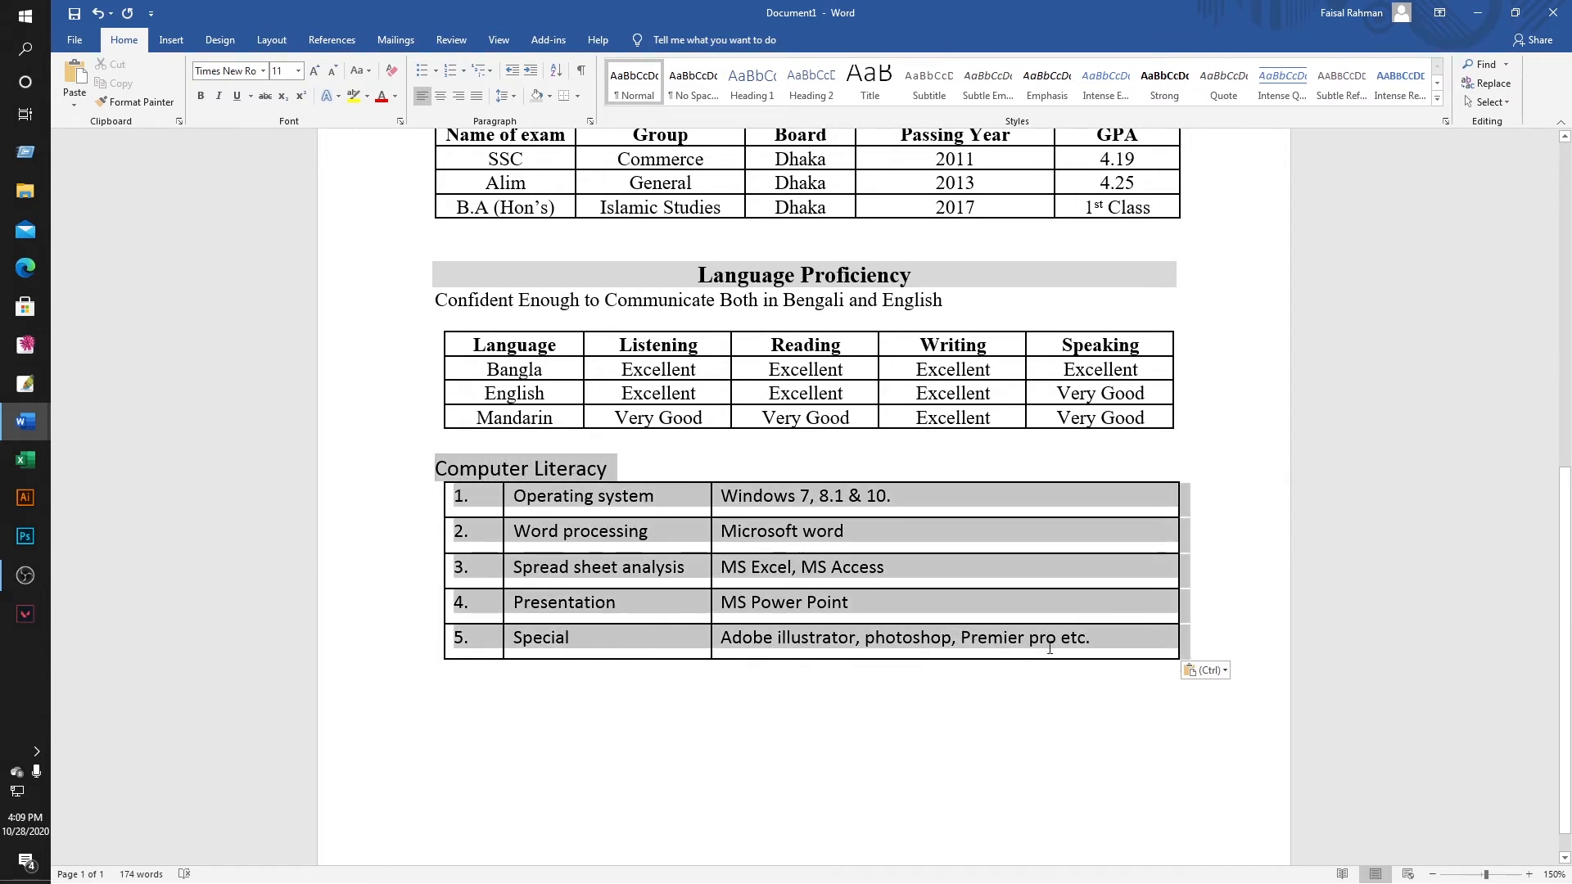
{"action": "left_click", "coordinate": [248, 71]}
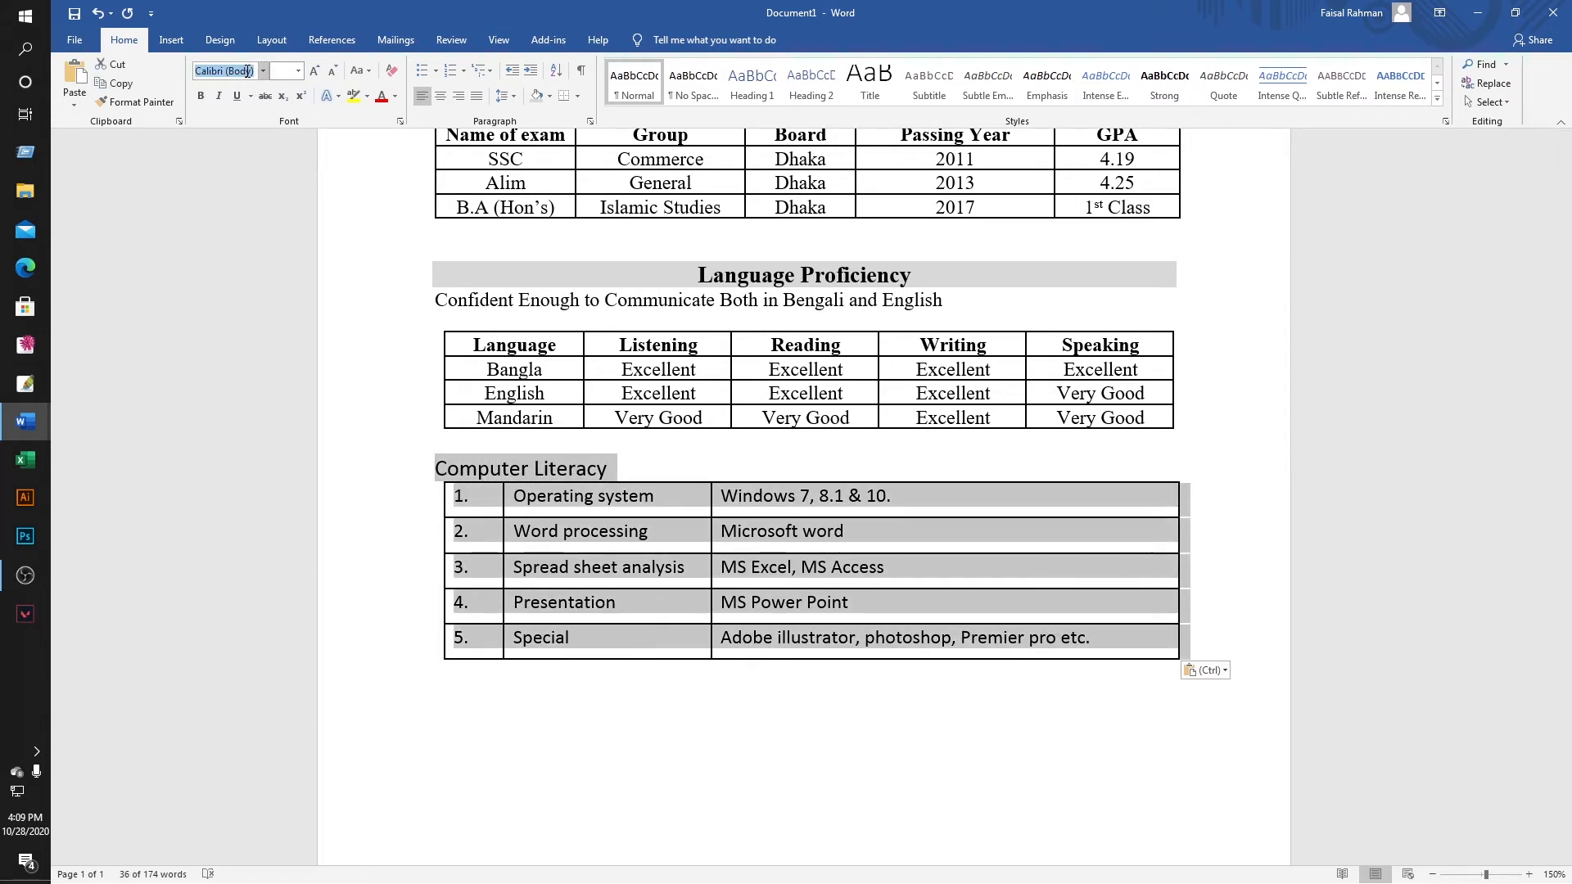
{"action": "type", "text": "Times"}
{"action": "key", "text": "Return"}
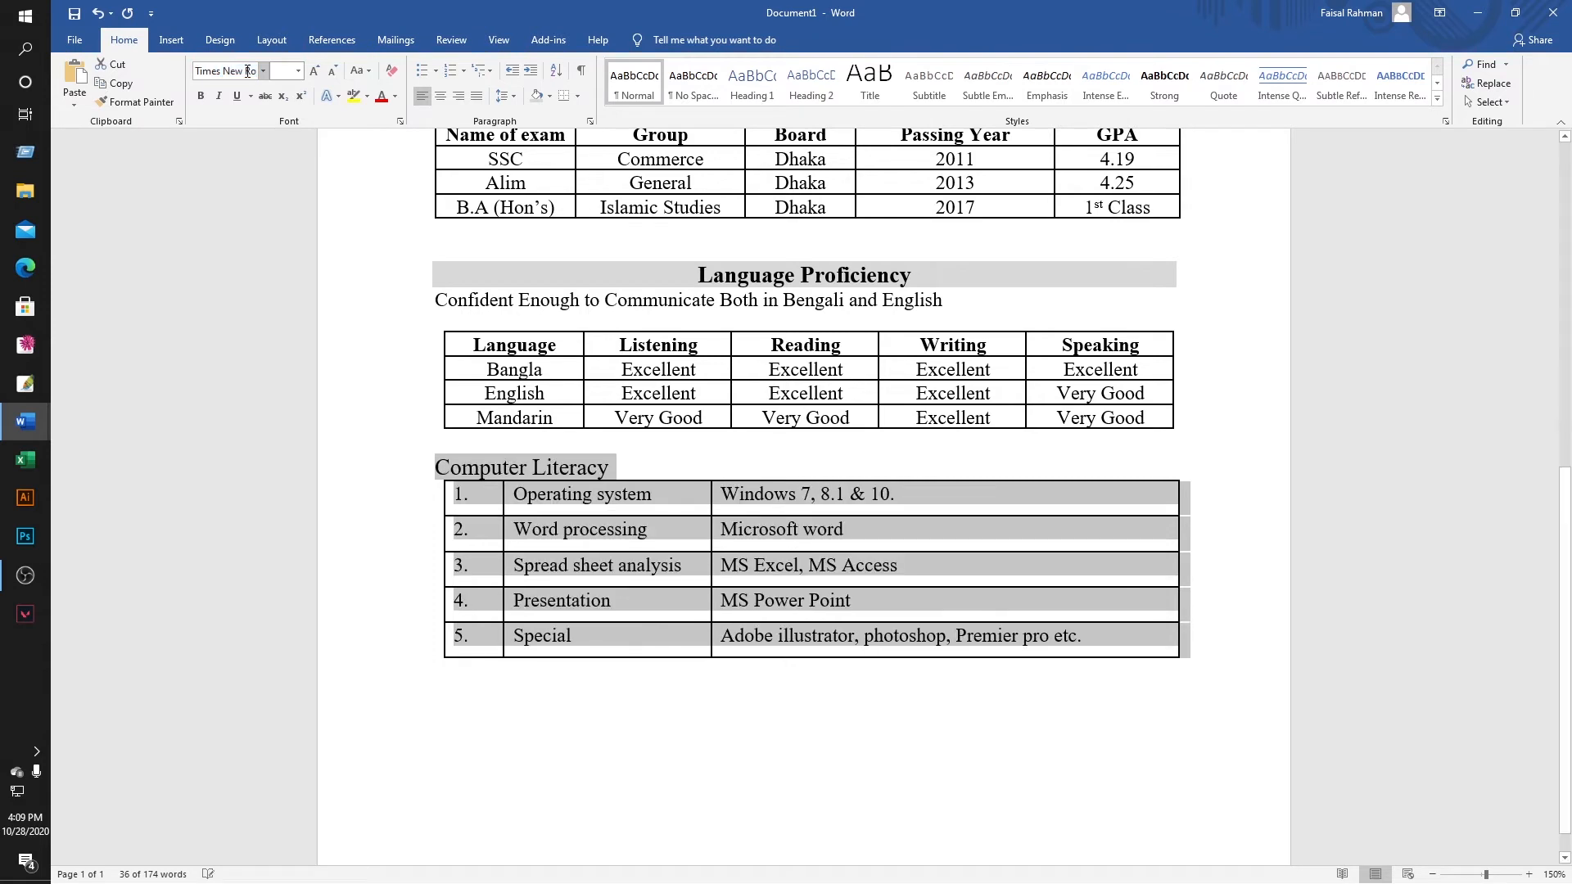
Add a blank line under the Computer Literacy heading and make the heading bold, centred, grey-shaded.
{"action": "left_click", "coordinate": [614, 472]}
{"action": "key", "text": "Return"}
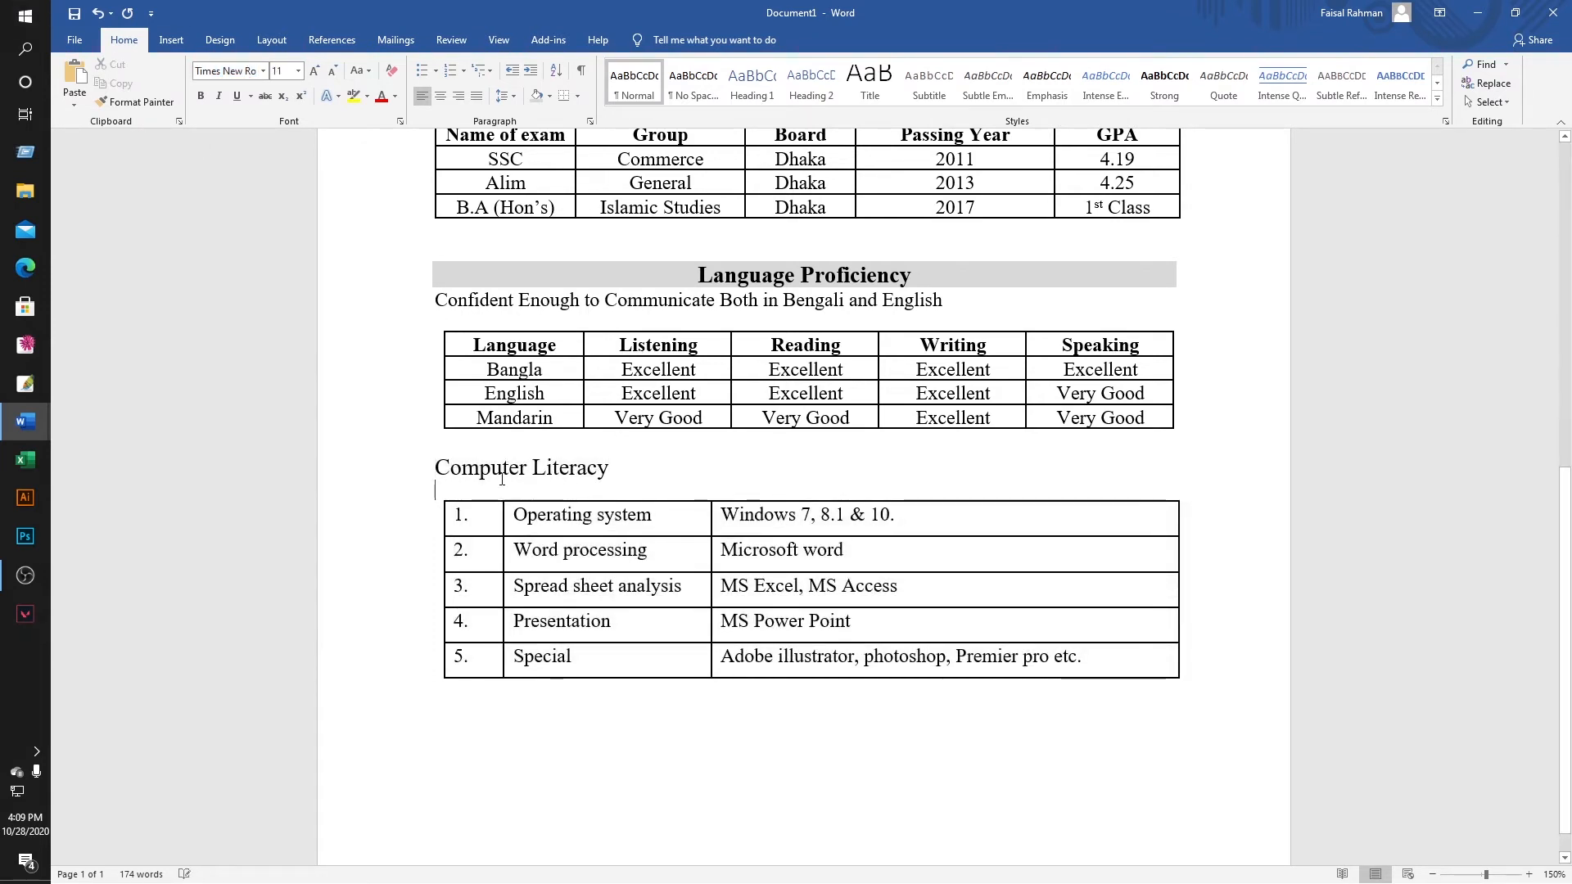
{"action": "left_click_drag", "start_coordinate": [435, 467], "coordinate": [607, 483]}
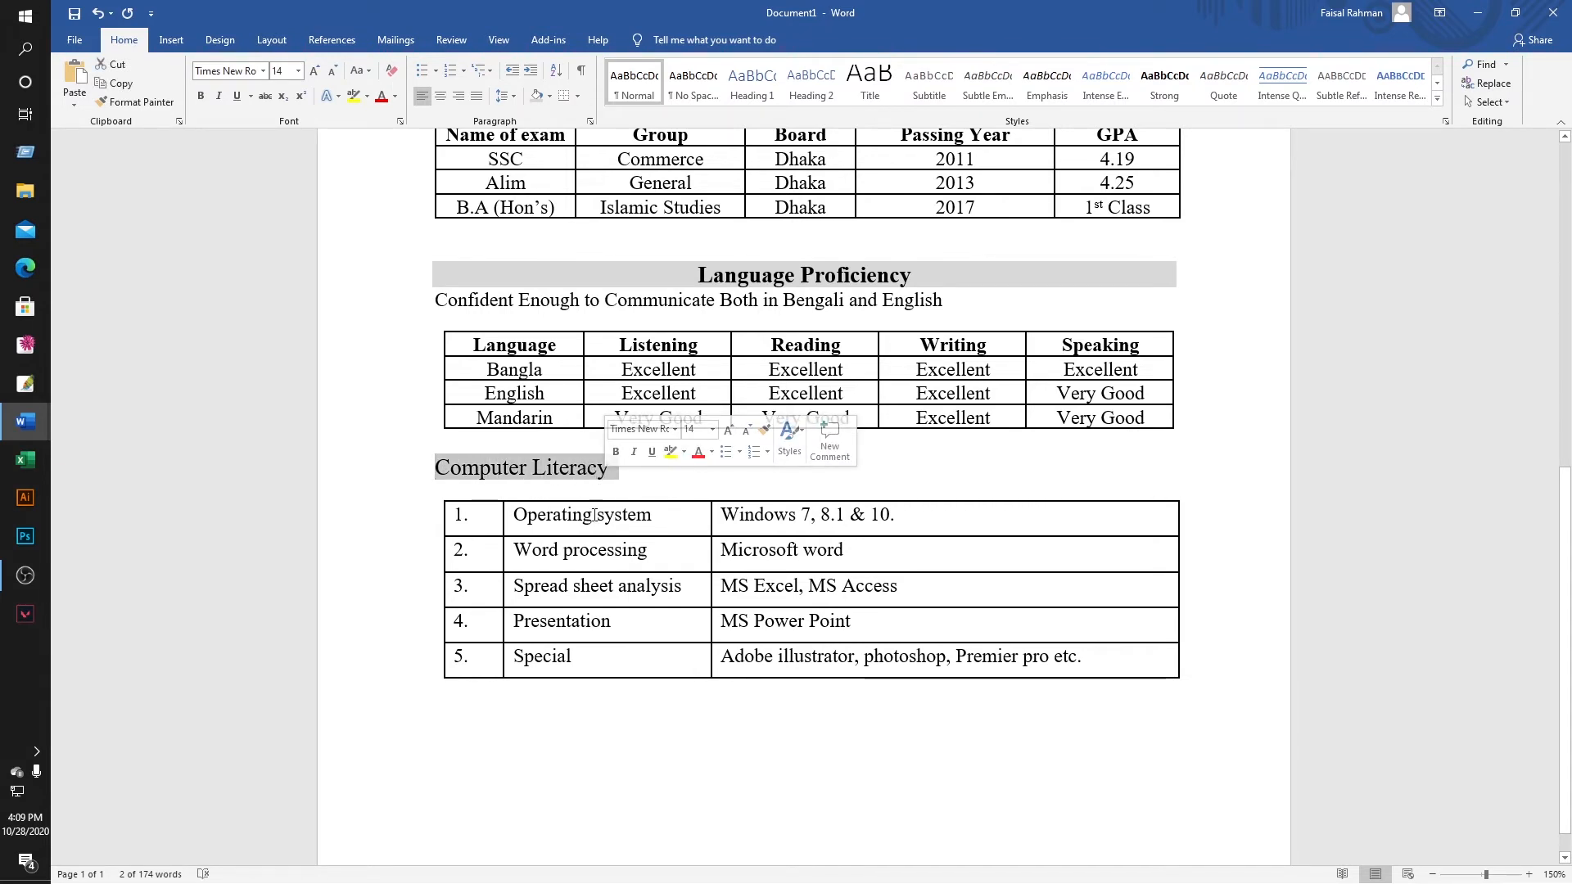
{"action": "left_click", "coordinate": [202, 98]}
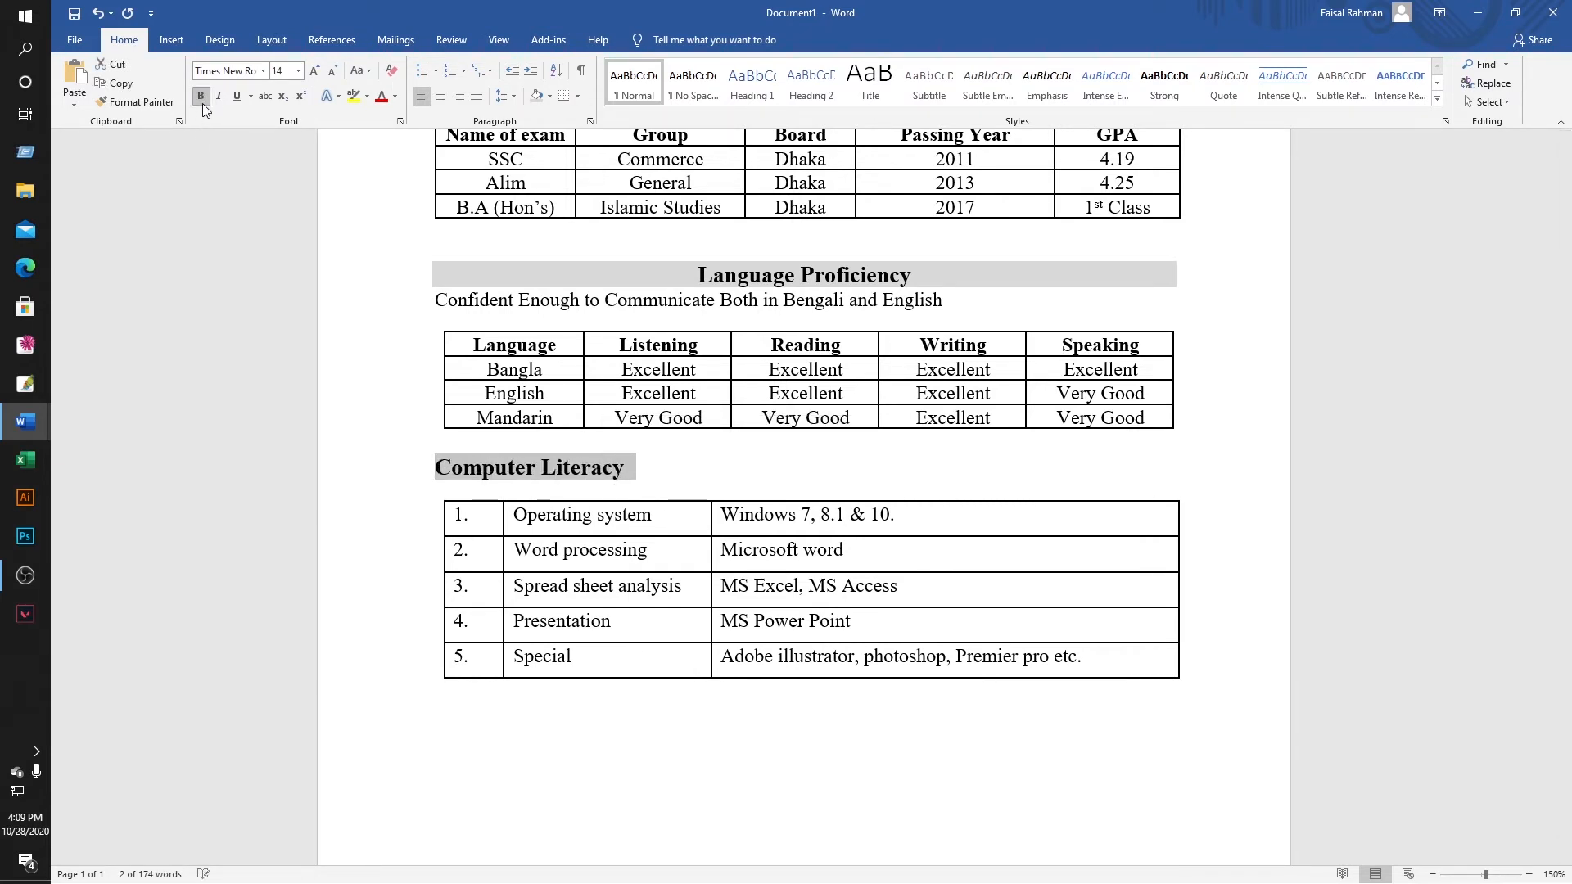
{"action": "left_click", "coordinate": [441, 97]}
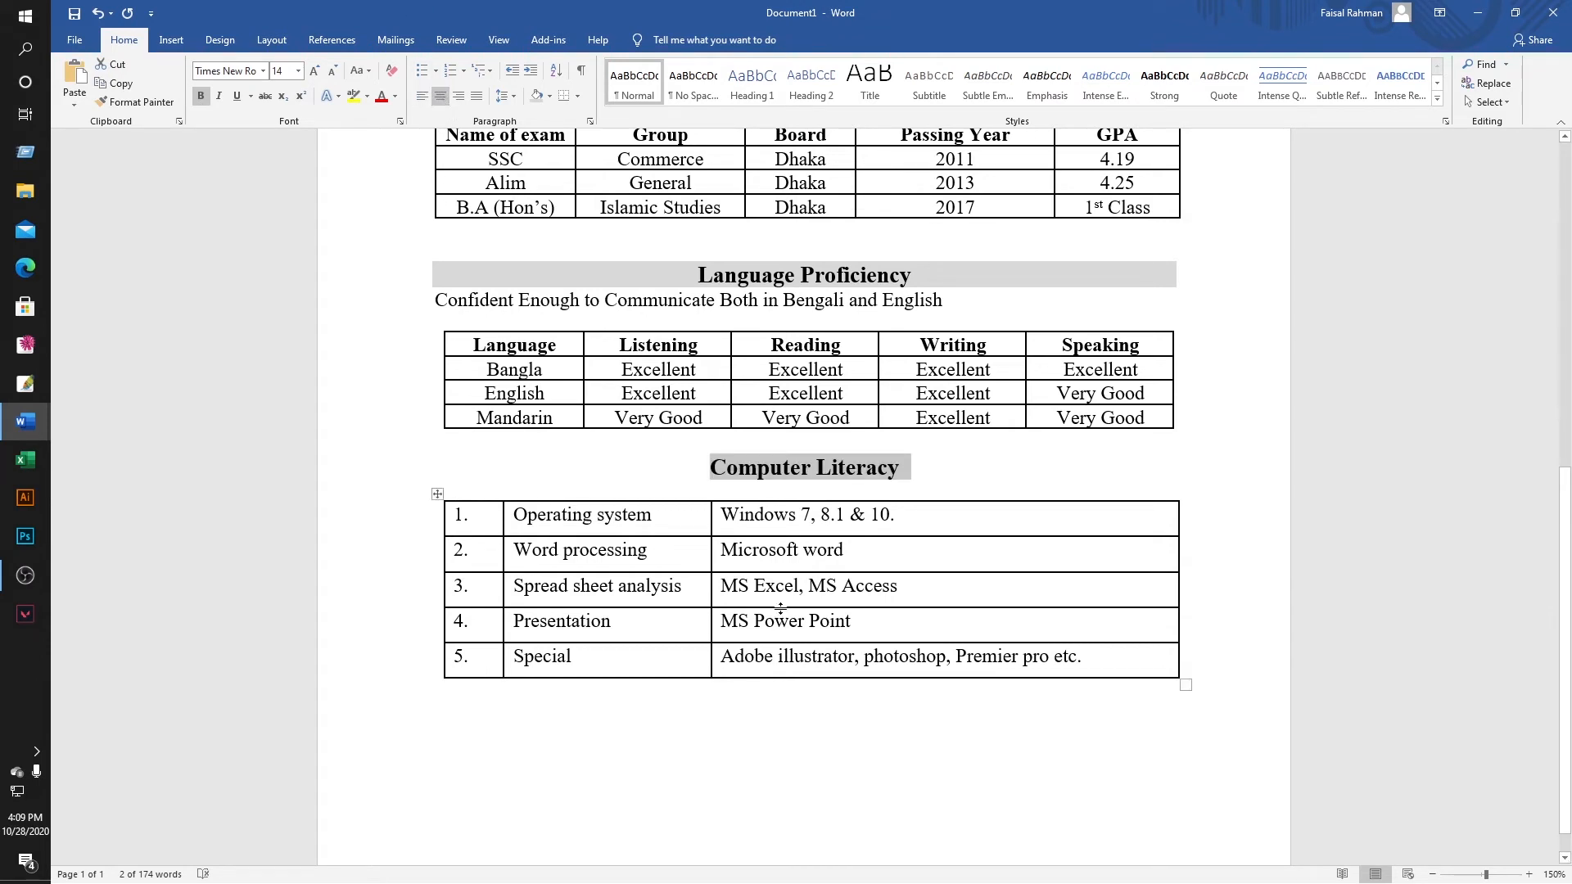
{"action": "left_click", "coordinate": [549, 95]}
{"action": "left_click", "coordinate": [538, 162]}
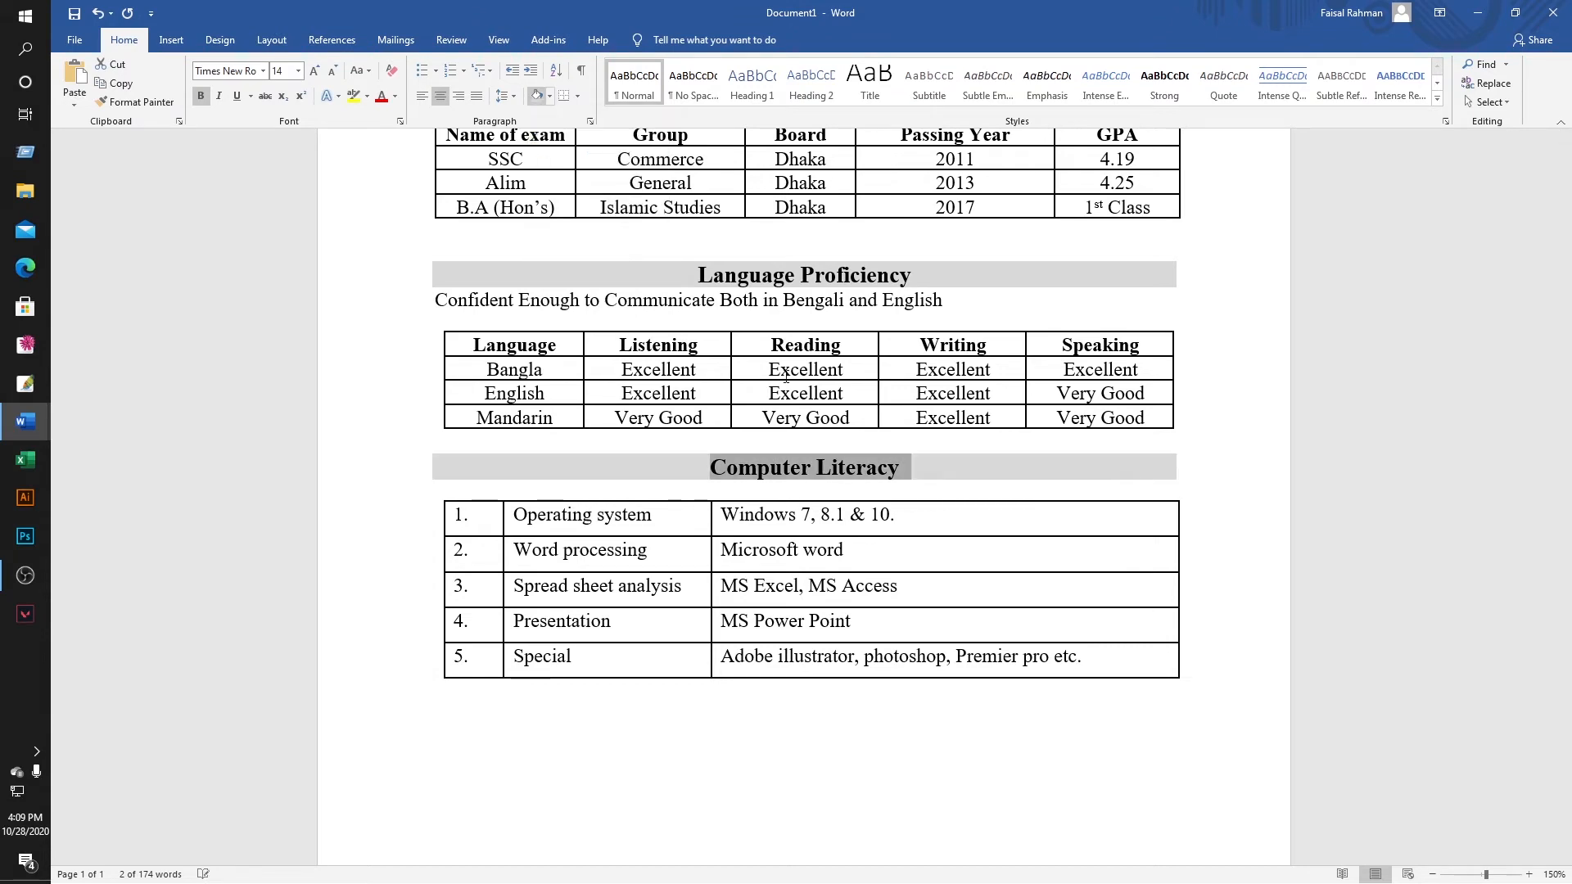
{"action": "left_click", "coordinate": [627, 514]}
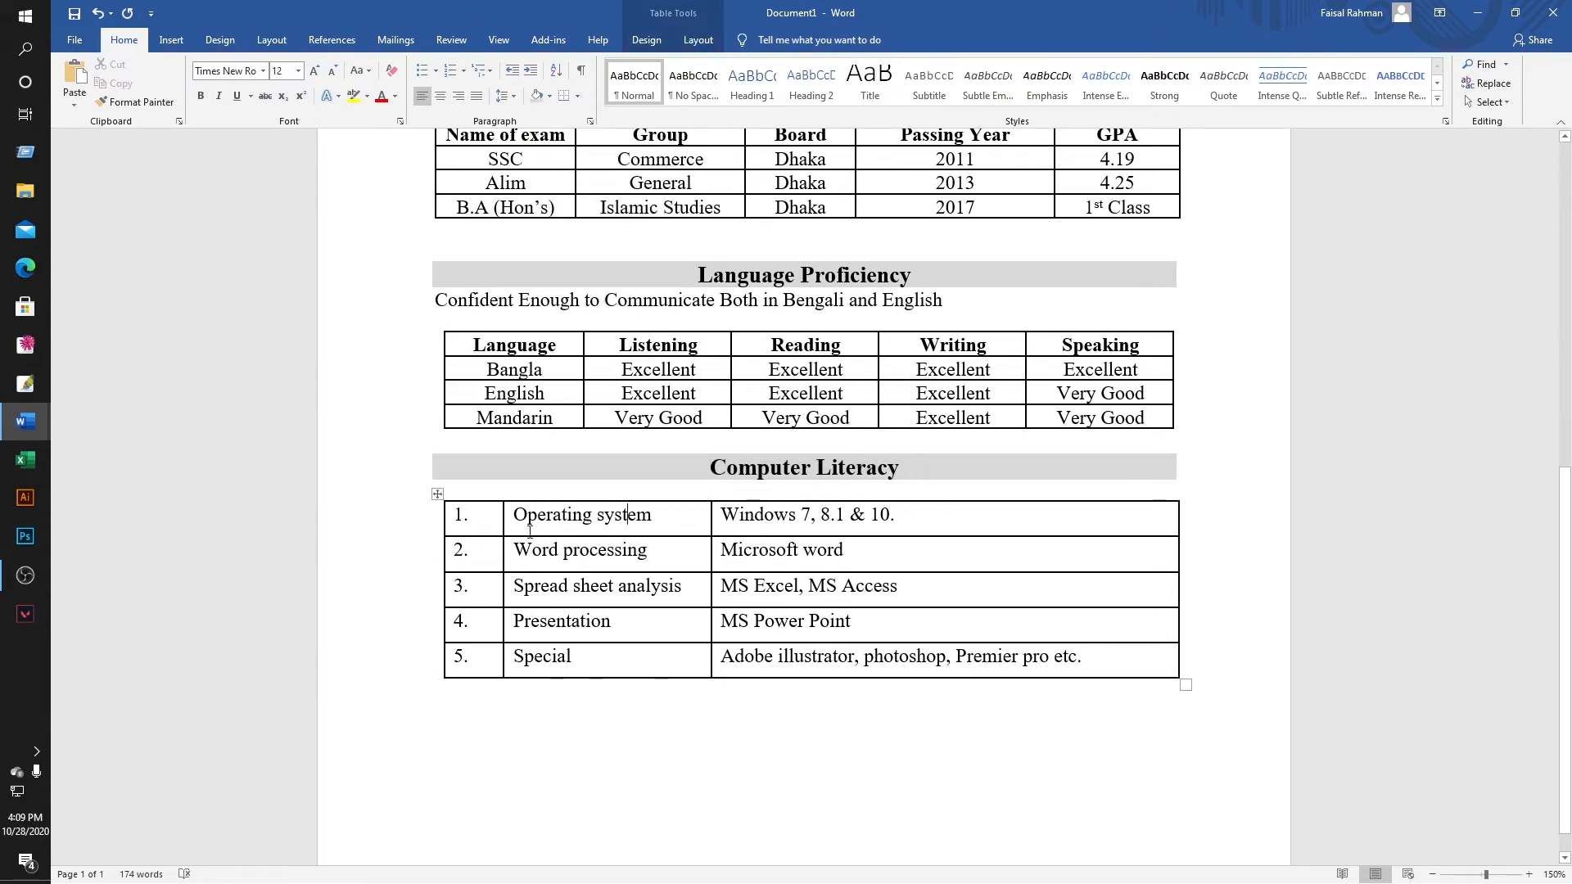
Check the reference CV window, then return to Document1 below the Computer Literacy table.
{"action": "left_click", "coordinate": [561, 701]}
{"action": "scroll", "coordinate": [565, 708], "scroll_direction": "up", "scroll_amount": 6}
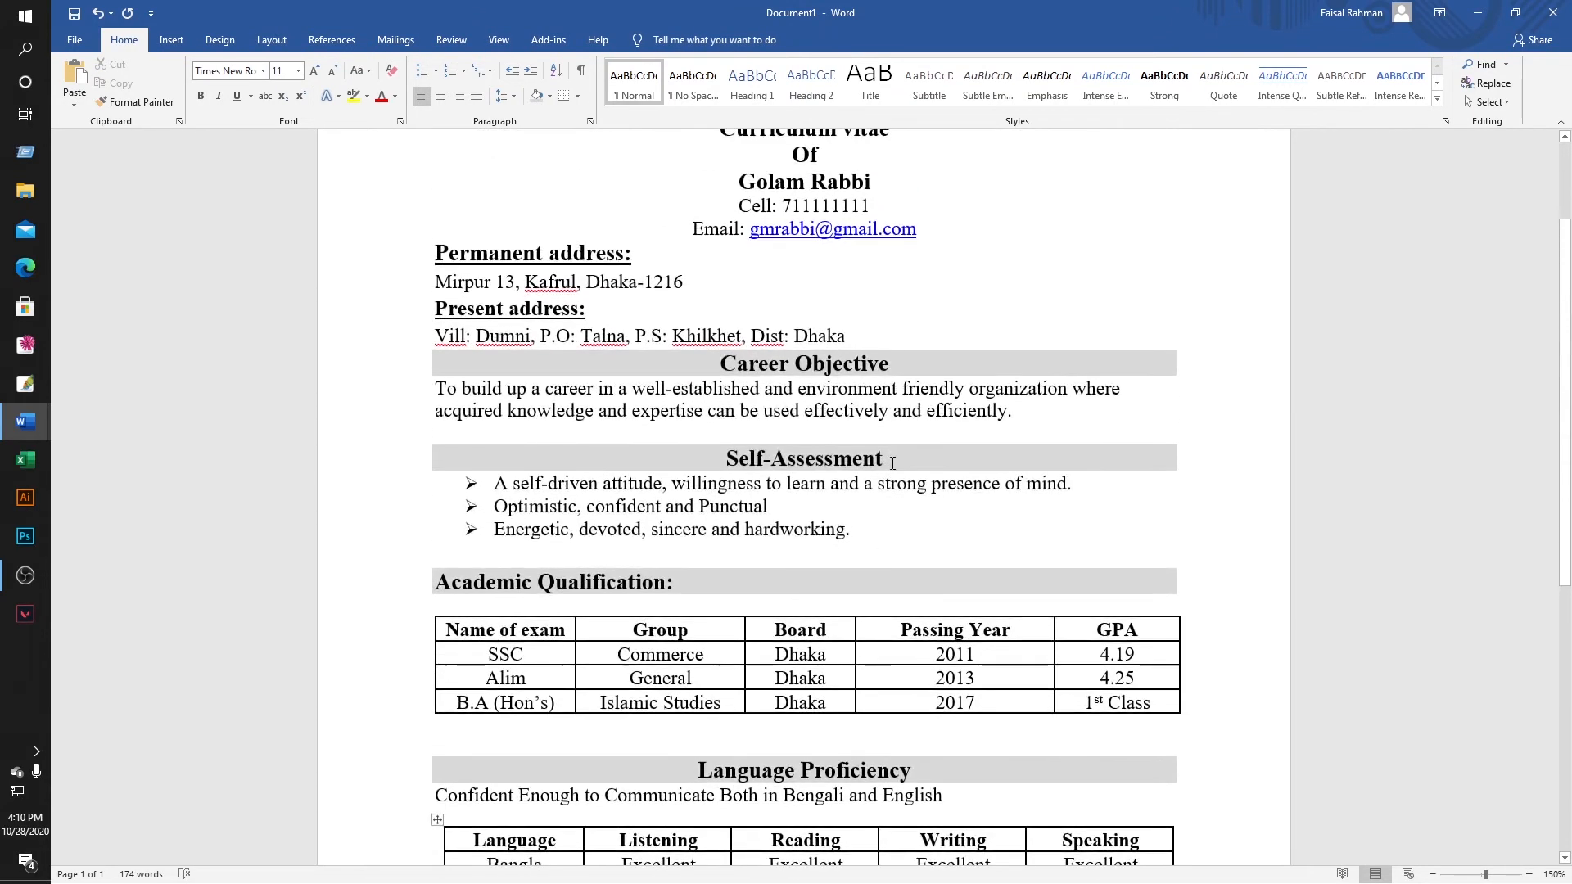
{"action": "scroll", "coordinate": [891, 459], "scroll_direction": "down", "scroll_amount": 8}
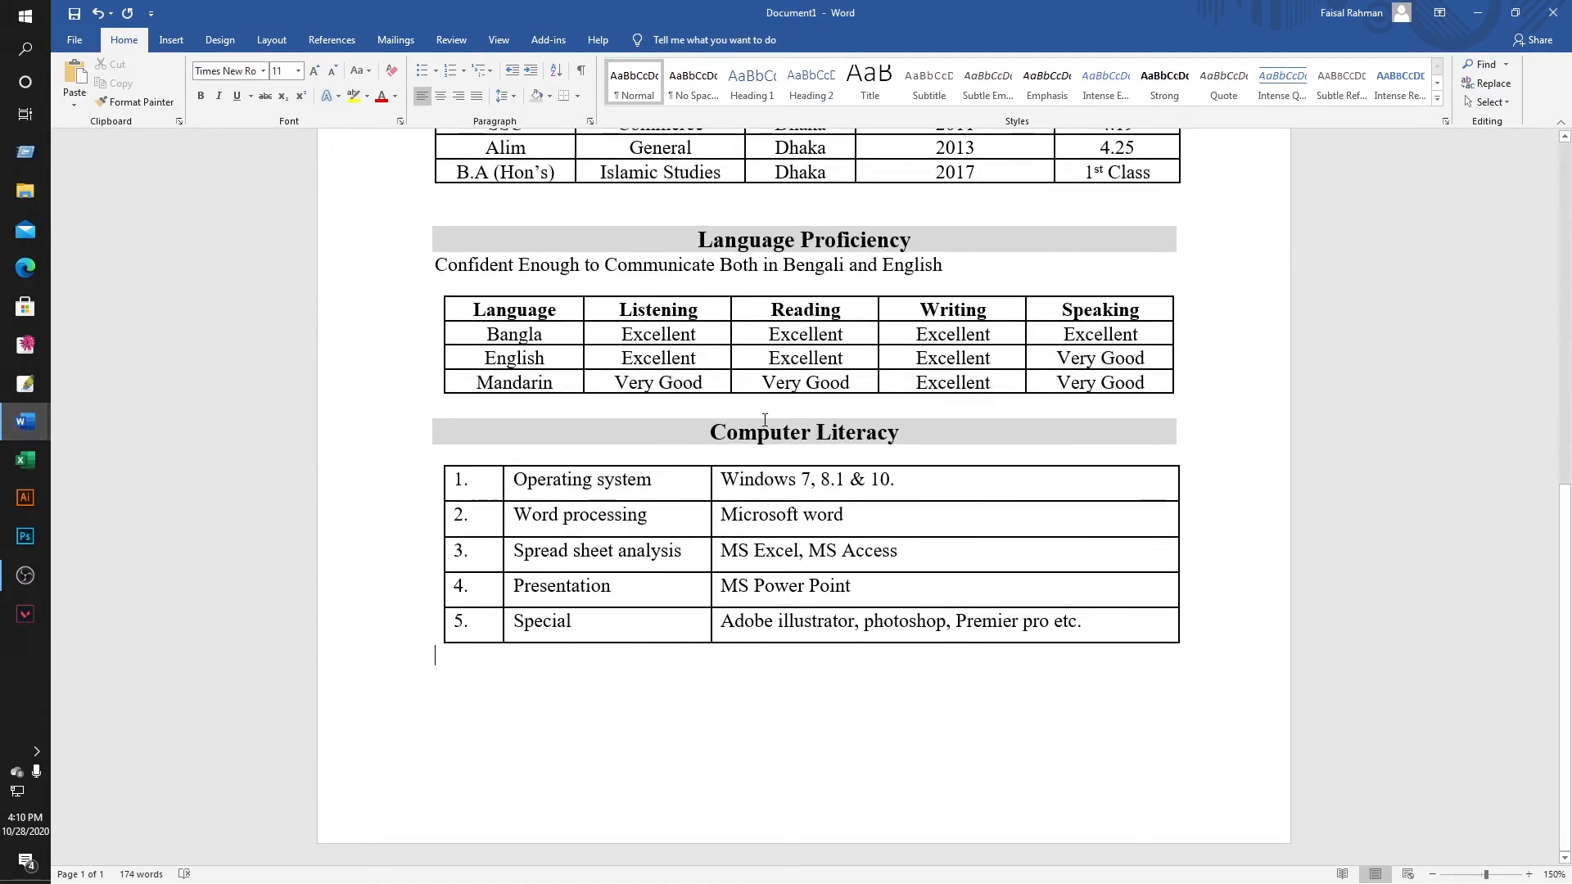
{"action": "mouse_move", "coordinate": [25, 421]}
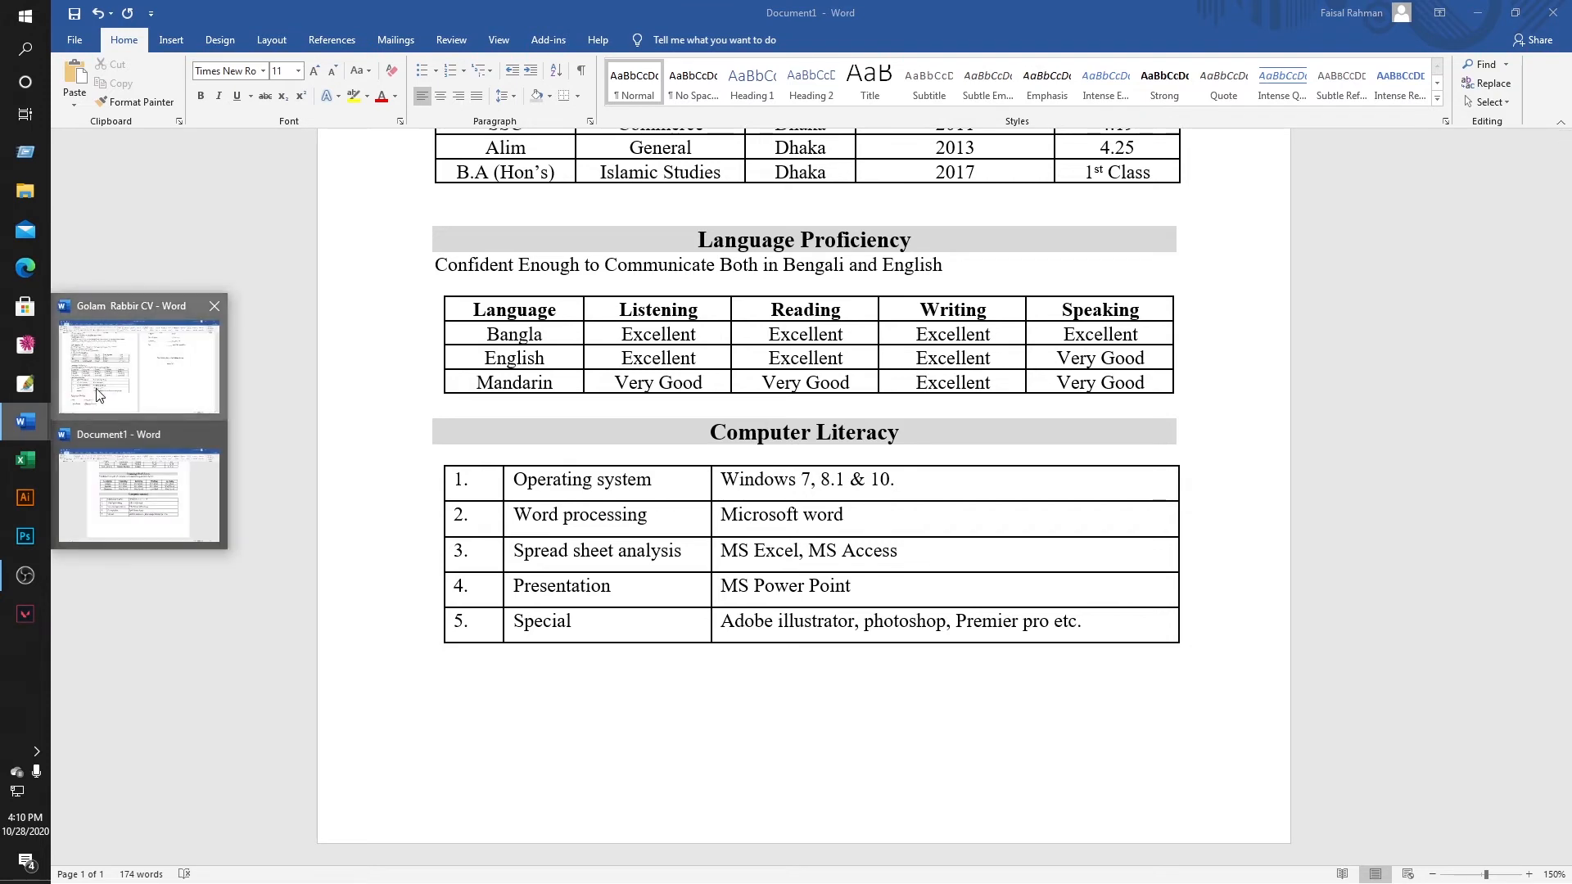
{"action": "left_click", "coordinate": [140, 360]}
{"action": "left_click", "coordinate": [425, 694]}
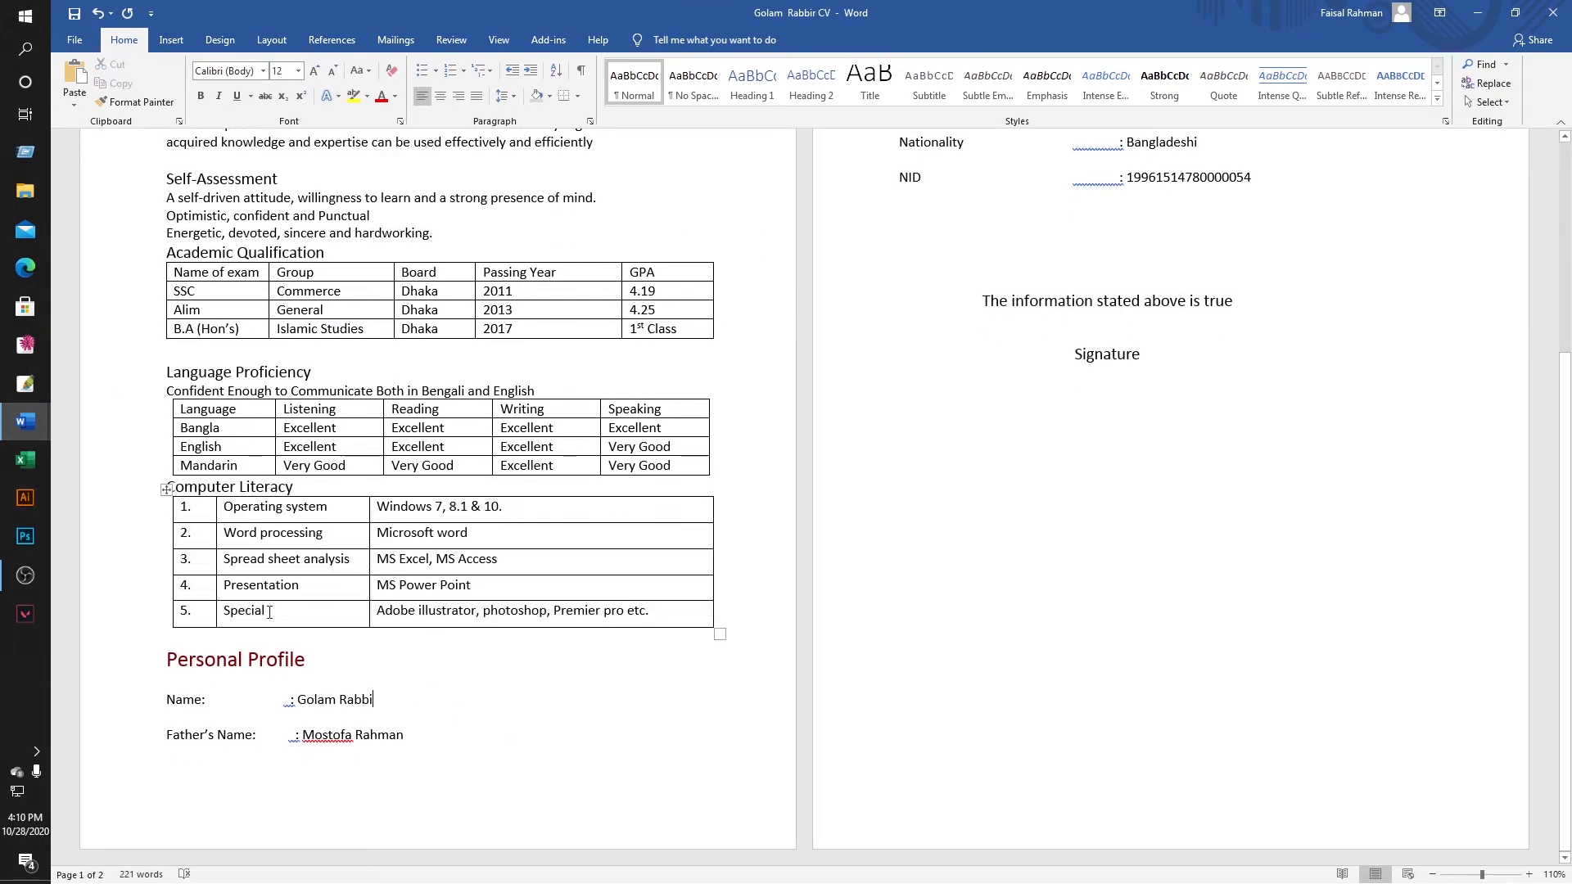
{"action": "mouse_move", "coordinate": [25, 421]}
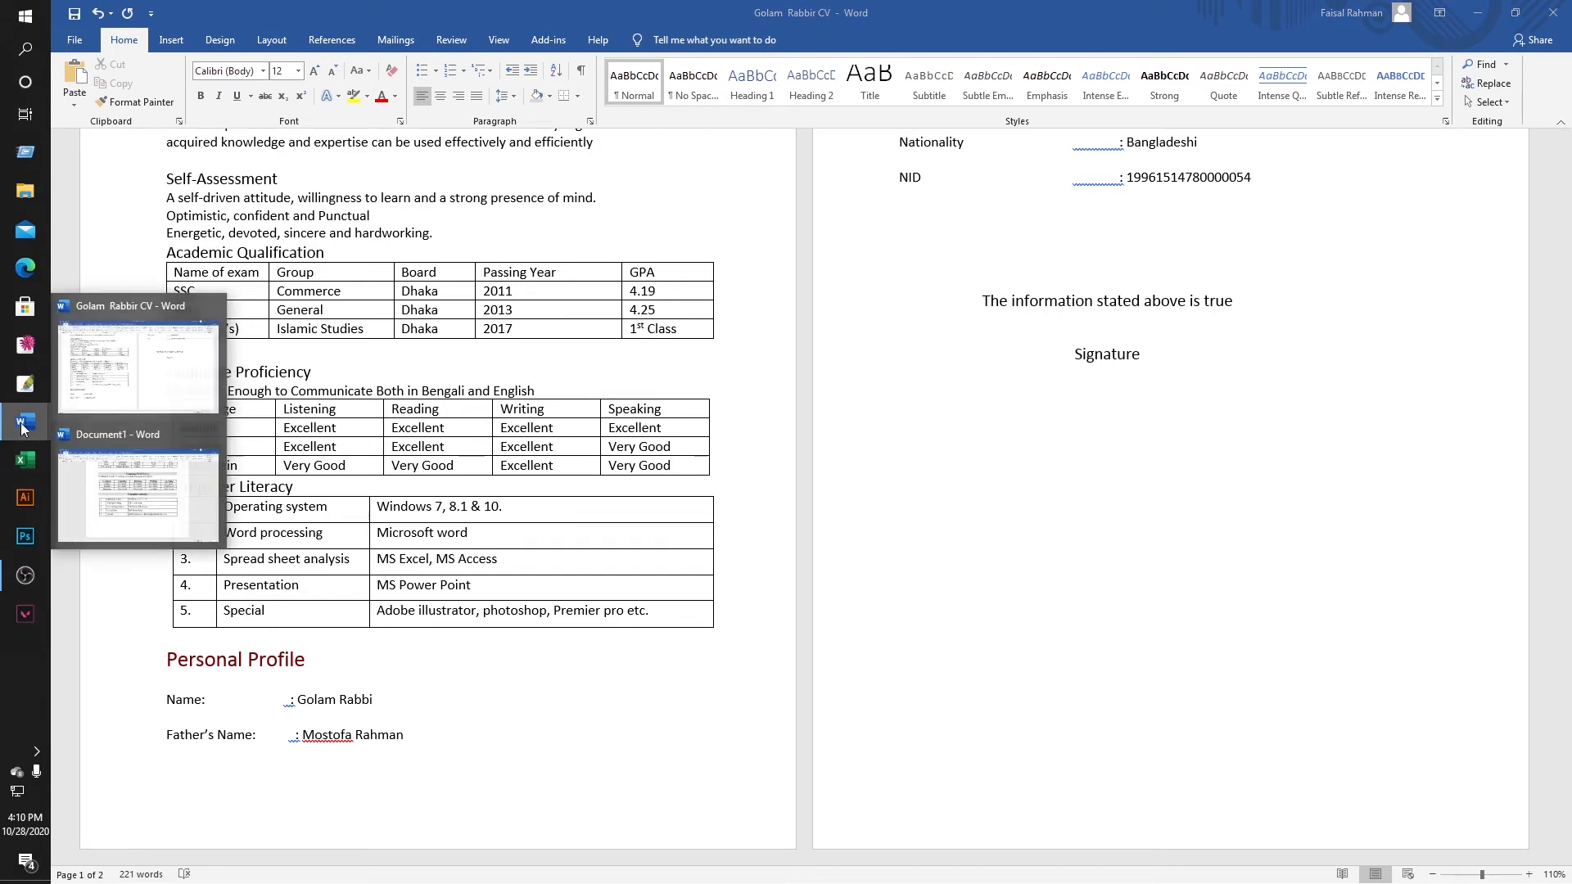
{"action": "left_click", "coordinate": [149, 498]}
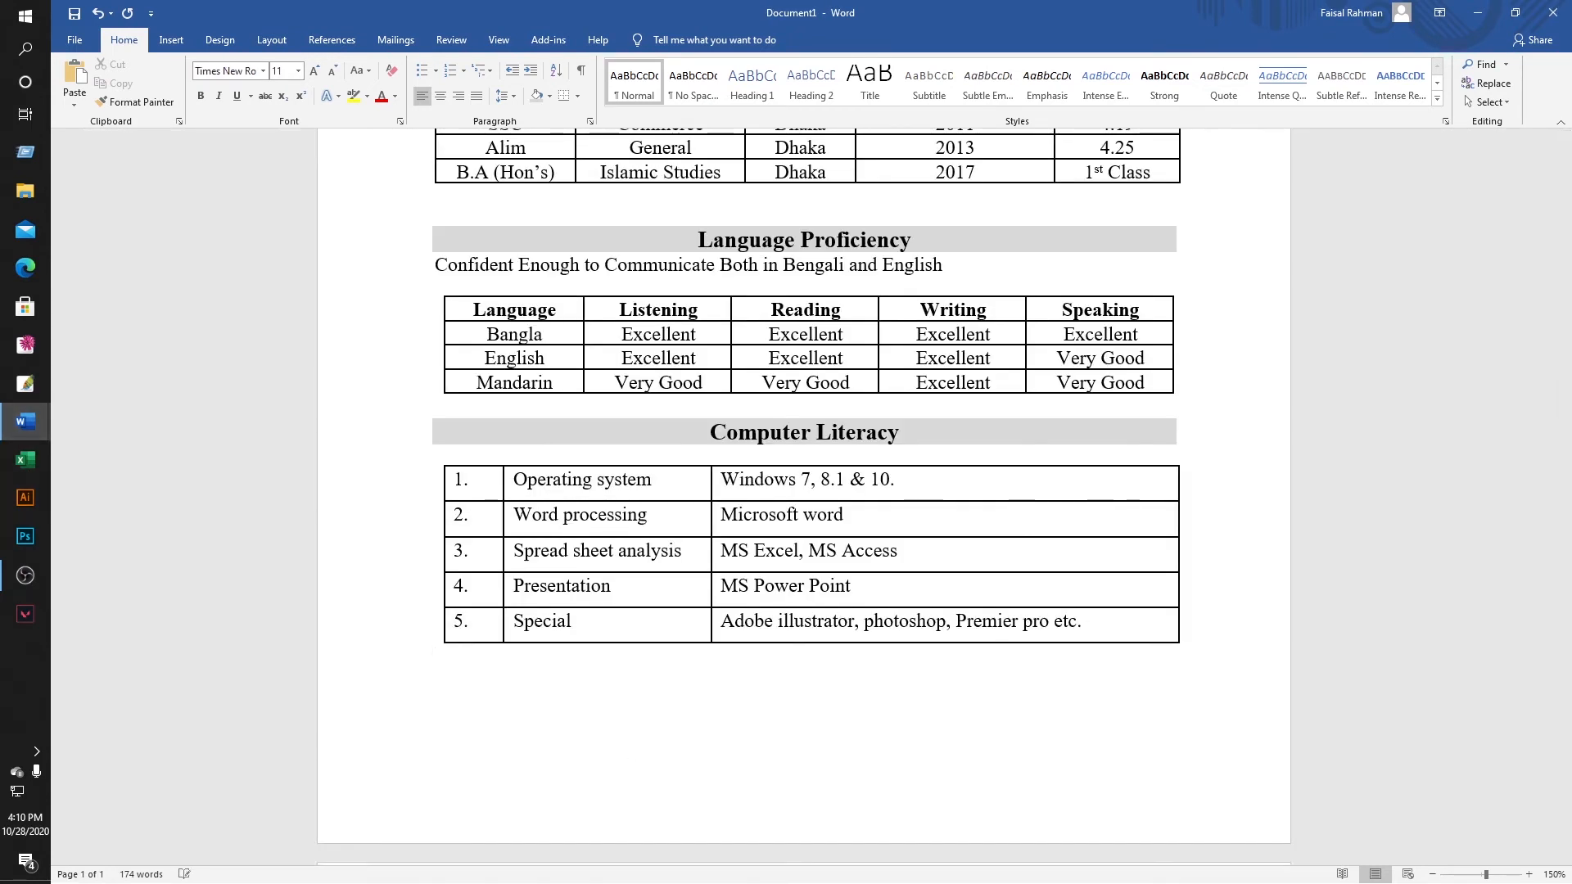
{"action": "scroll", "coordinate": [641, 698], "scroll_direction": "down", "scroll_amount": 3}
{"action": "scroll", "coordinate": [613, 588], "scroll_direction": "down", "scroll_amount": 8}
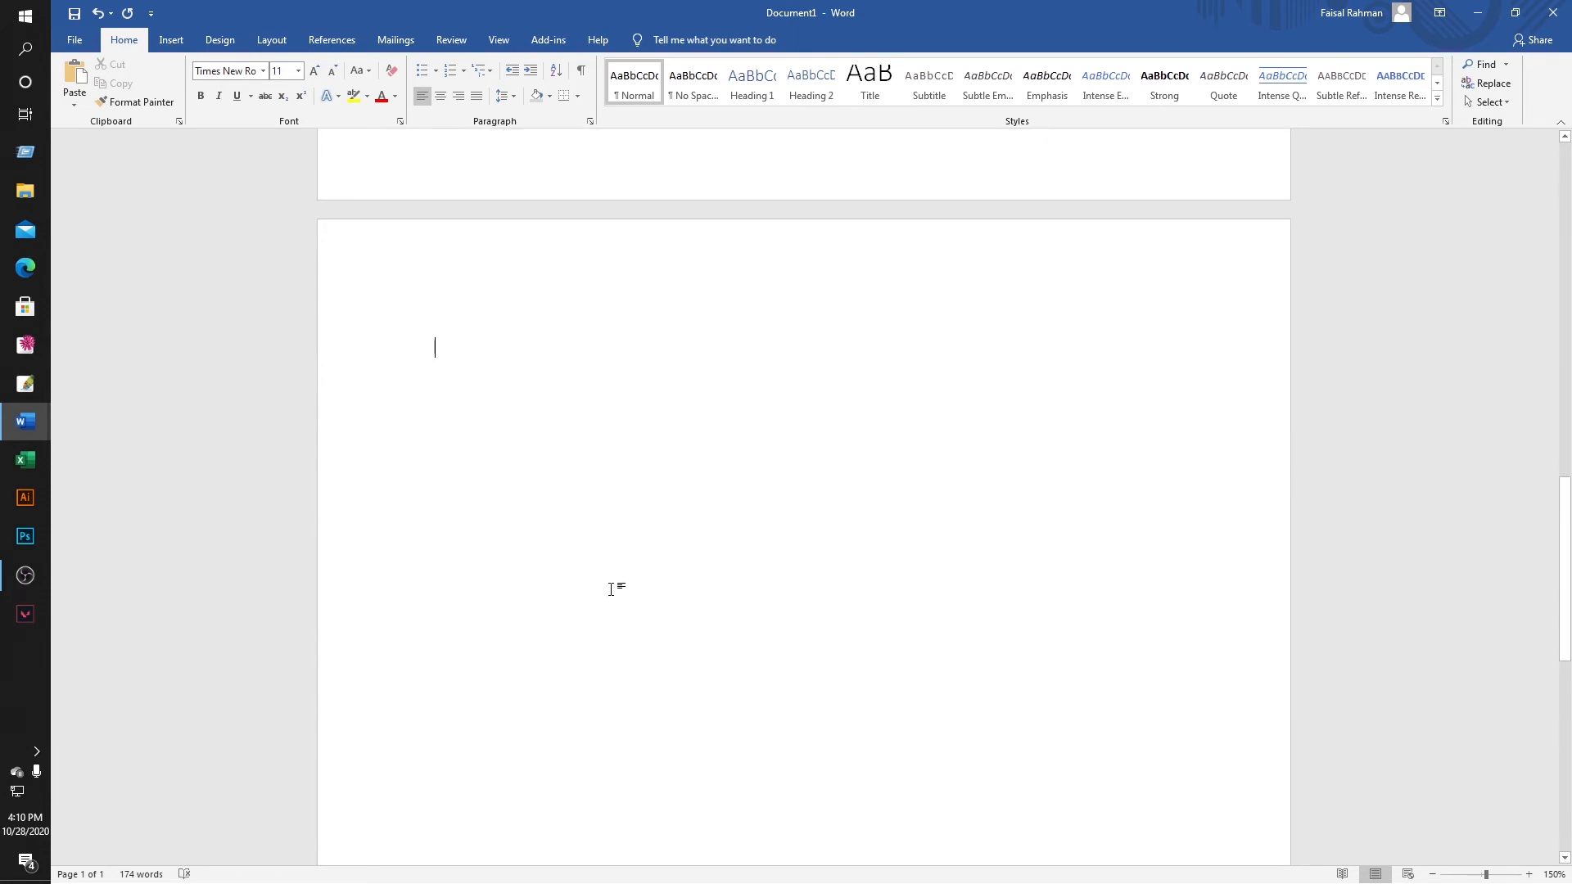
Type the 'Personal Profile:' heading on page 2 and make it 14 pt bold.
{"action": "type", "text": "Personal Pro"}
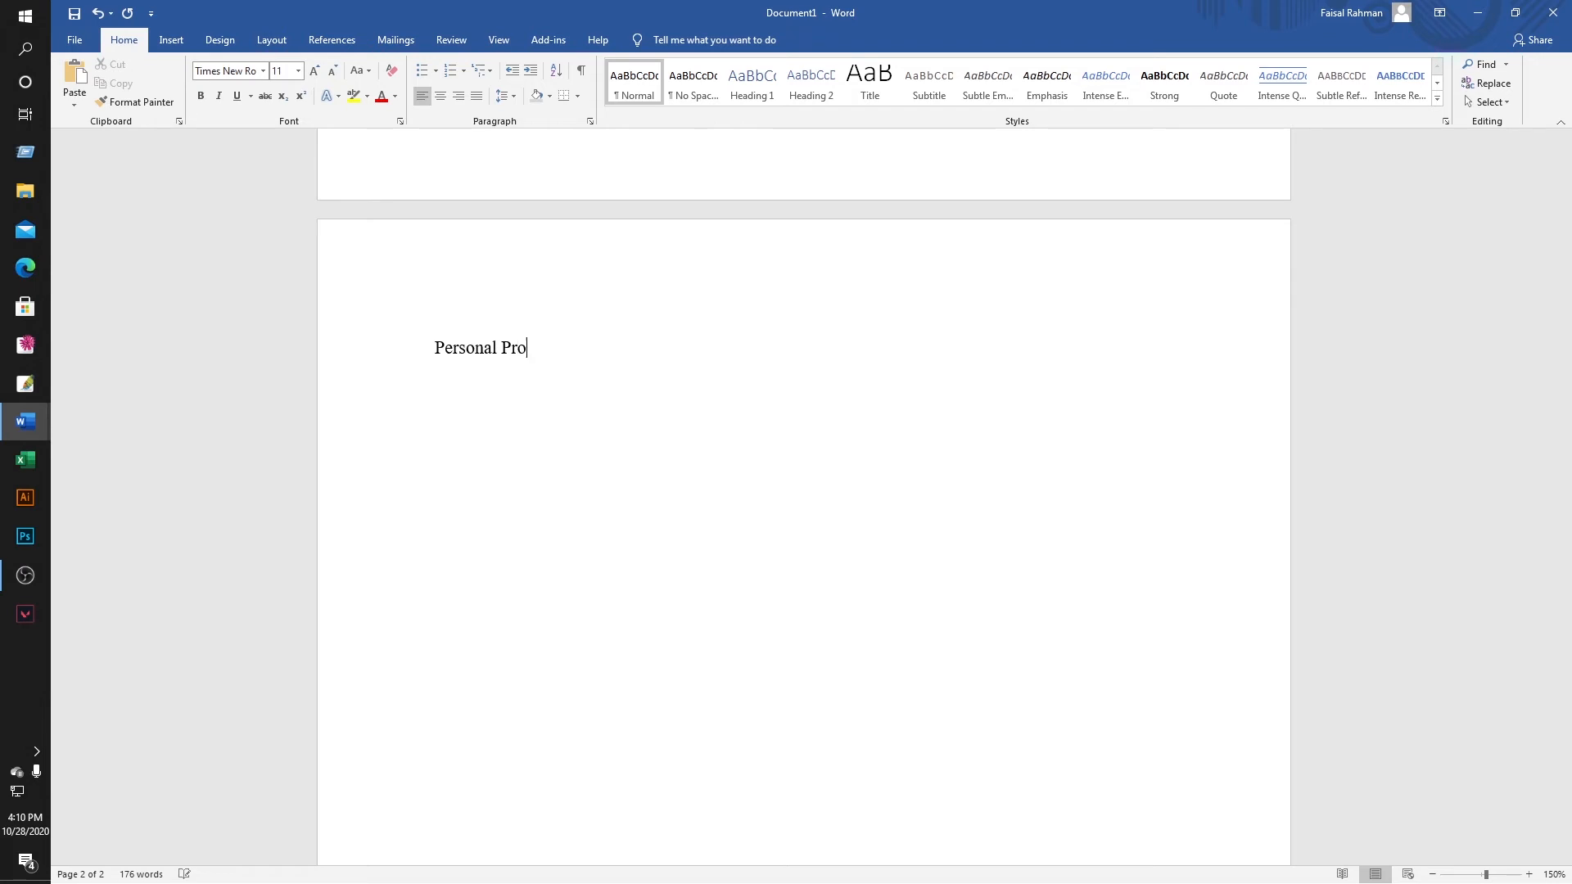
{"action": "key", "text": "BackSpace"}
{"action": "key", "text": "BackSpace"}
{"action": "key", "text": "BackSpace"}
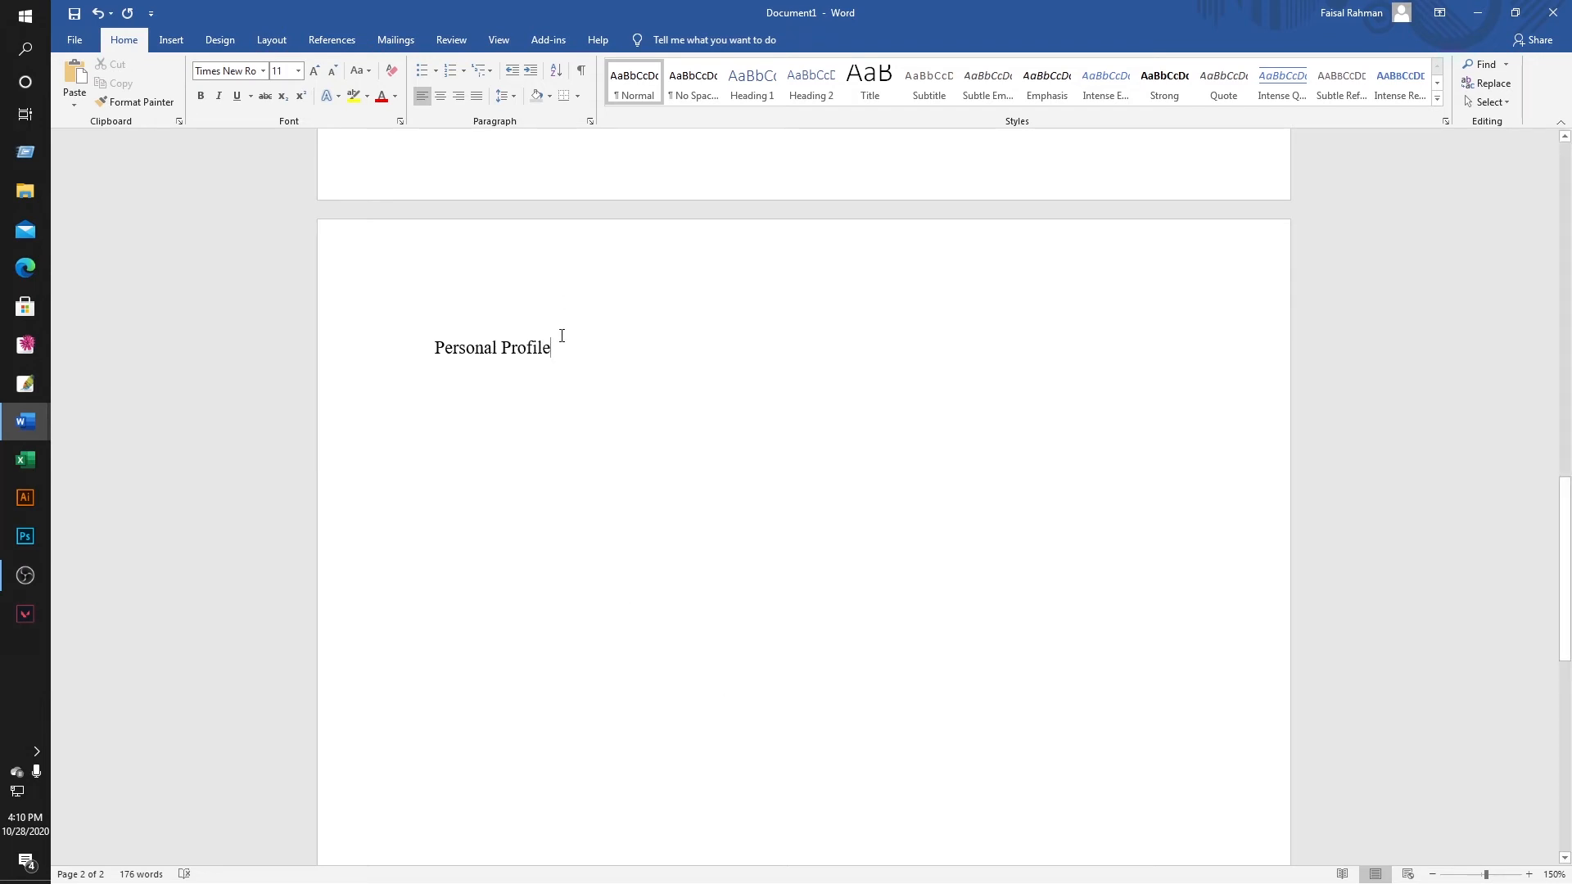
{"action": "type", "text": ":"}
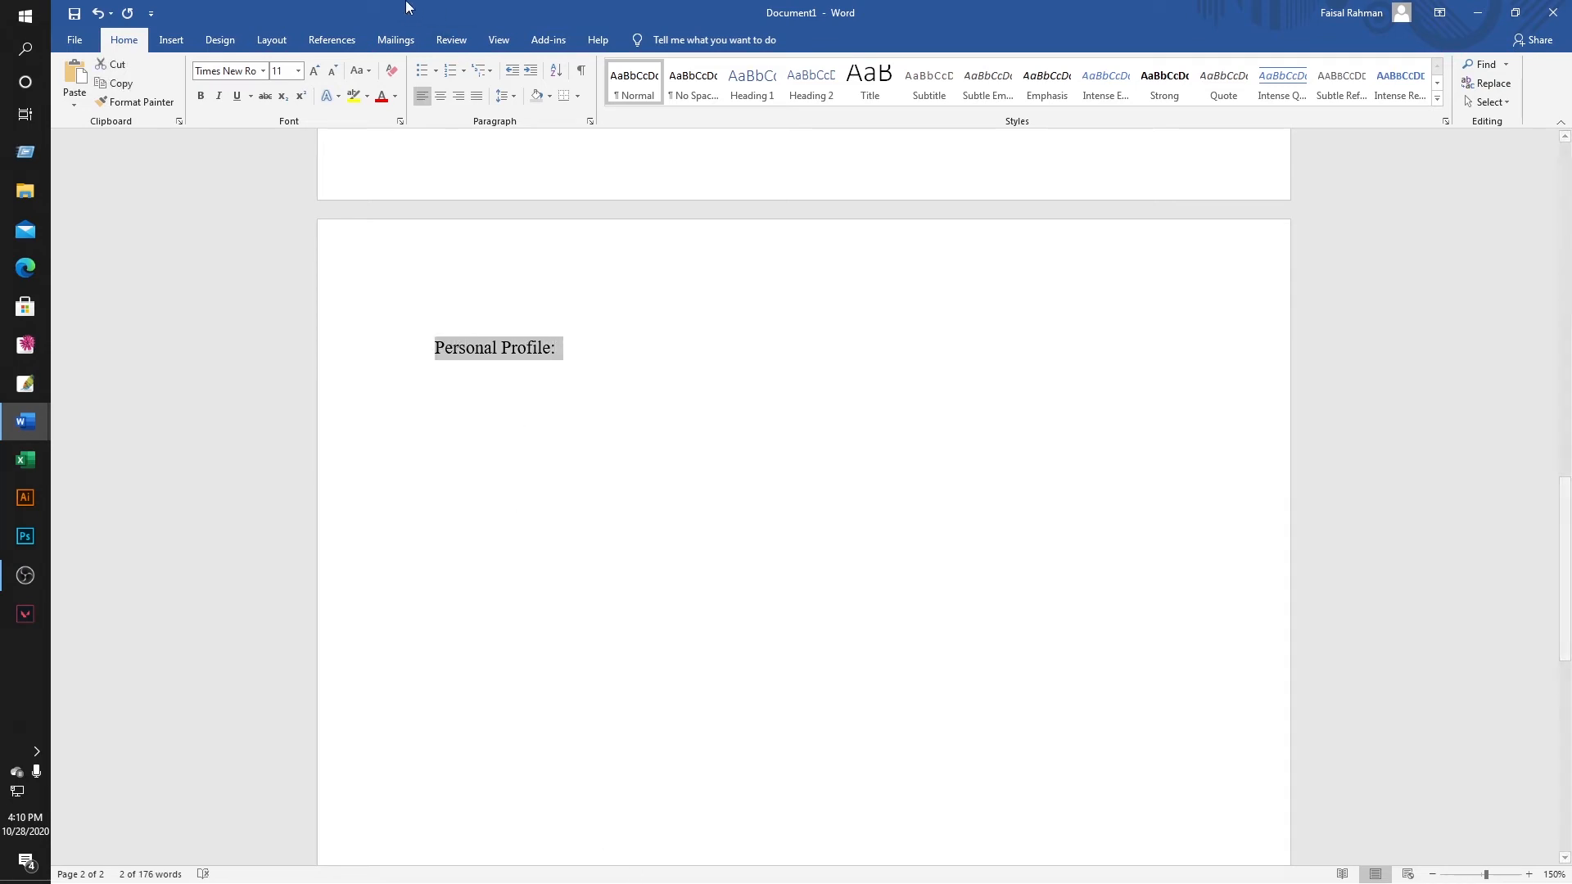
{"action": "left_click", "coordinate": [298, 70]}
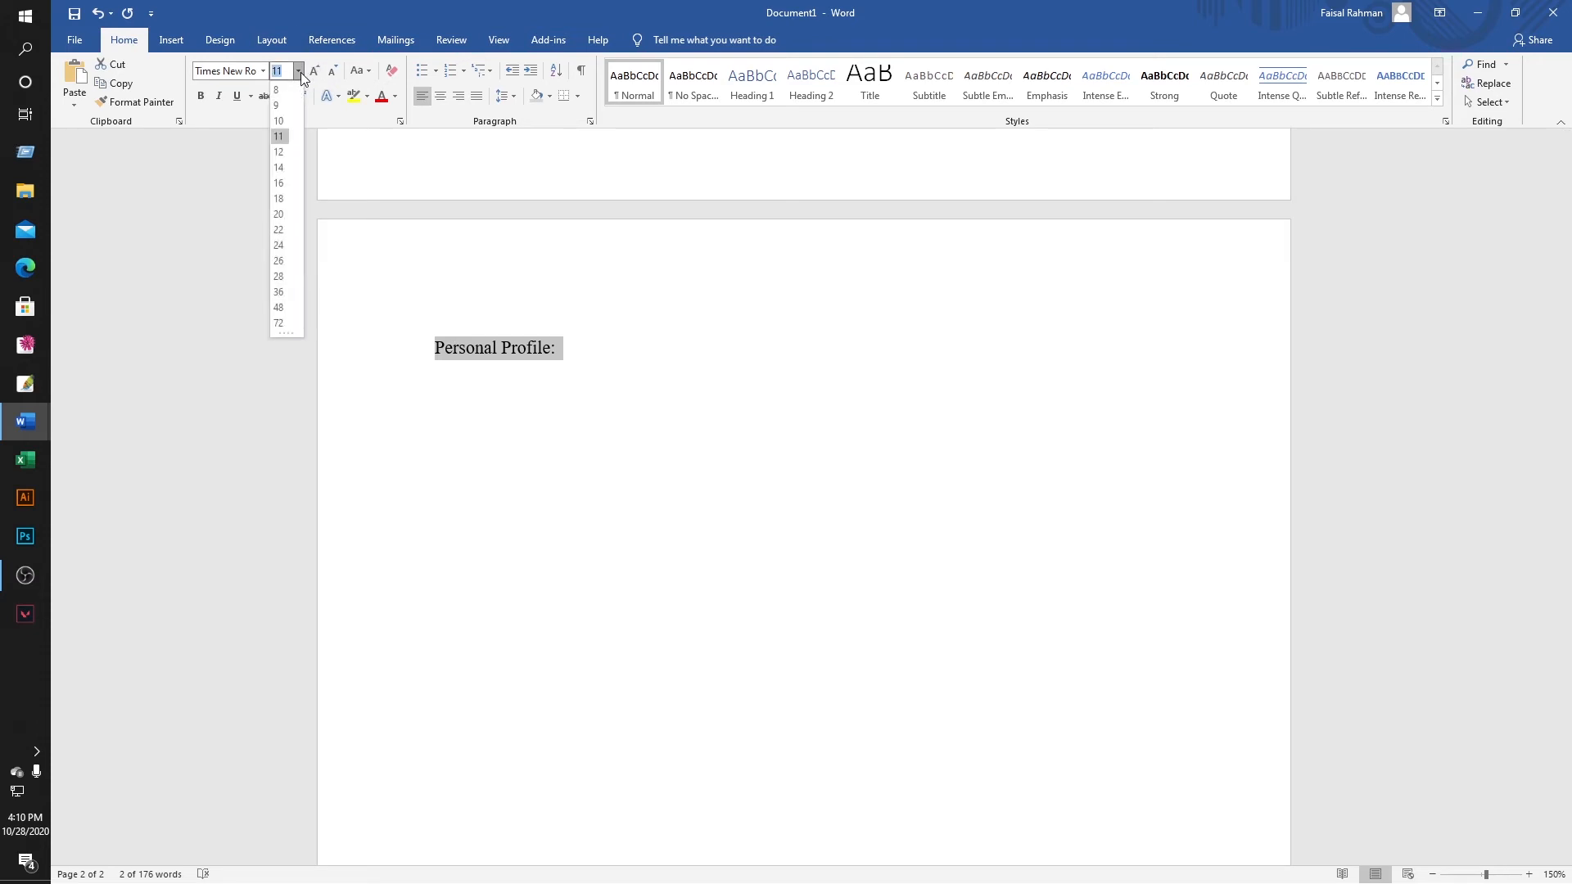
{"action": "left_click", "coordinate": [284, 169]}
{"action": "left_click", "coordinate": [200, 97]}
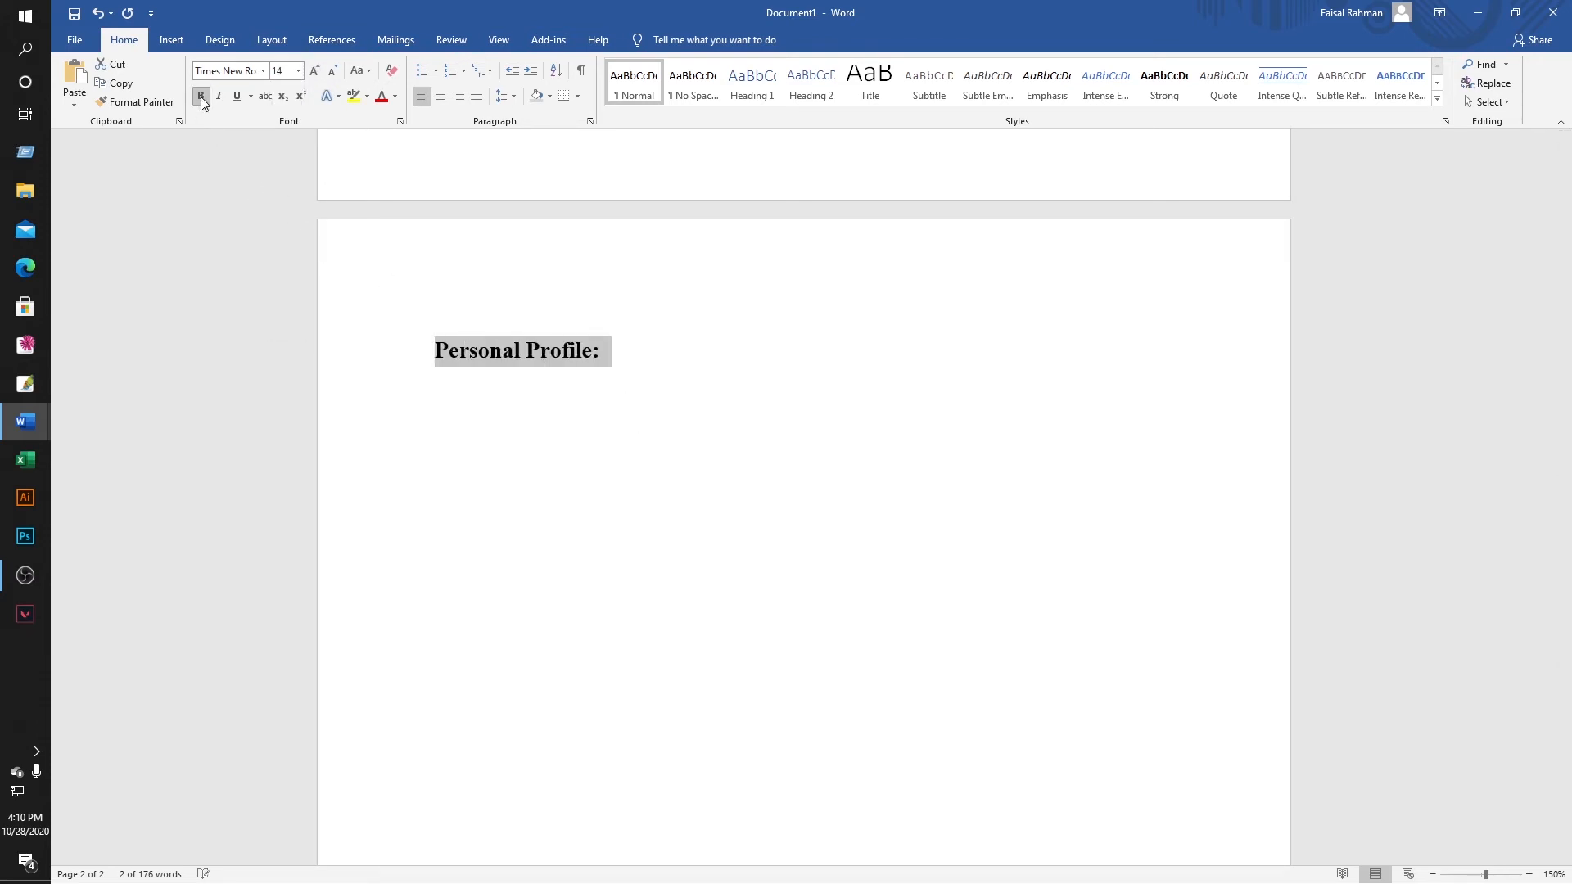
{"action": "left_click", "coordinate": [678, 353]}
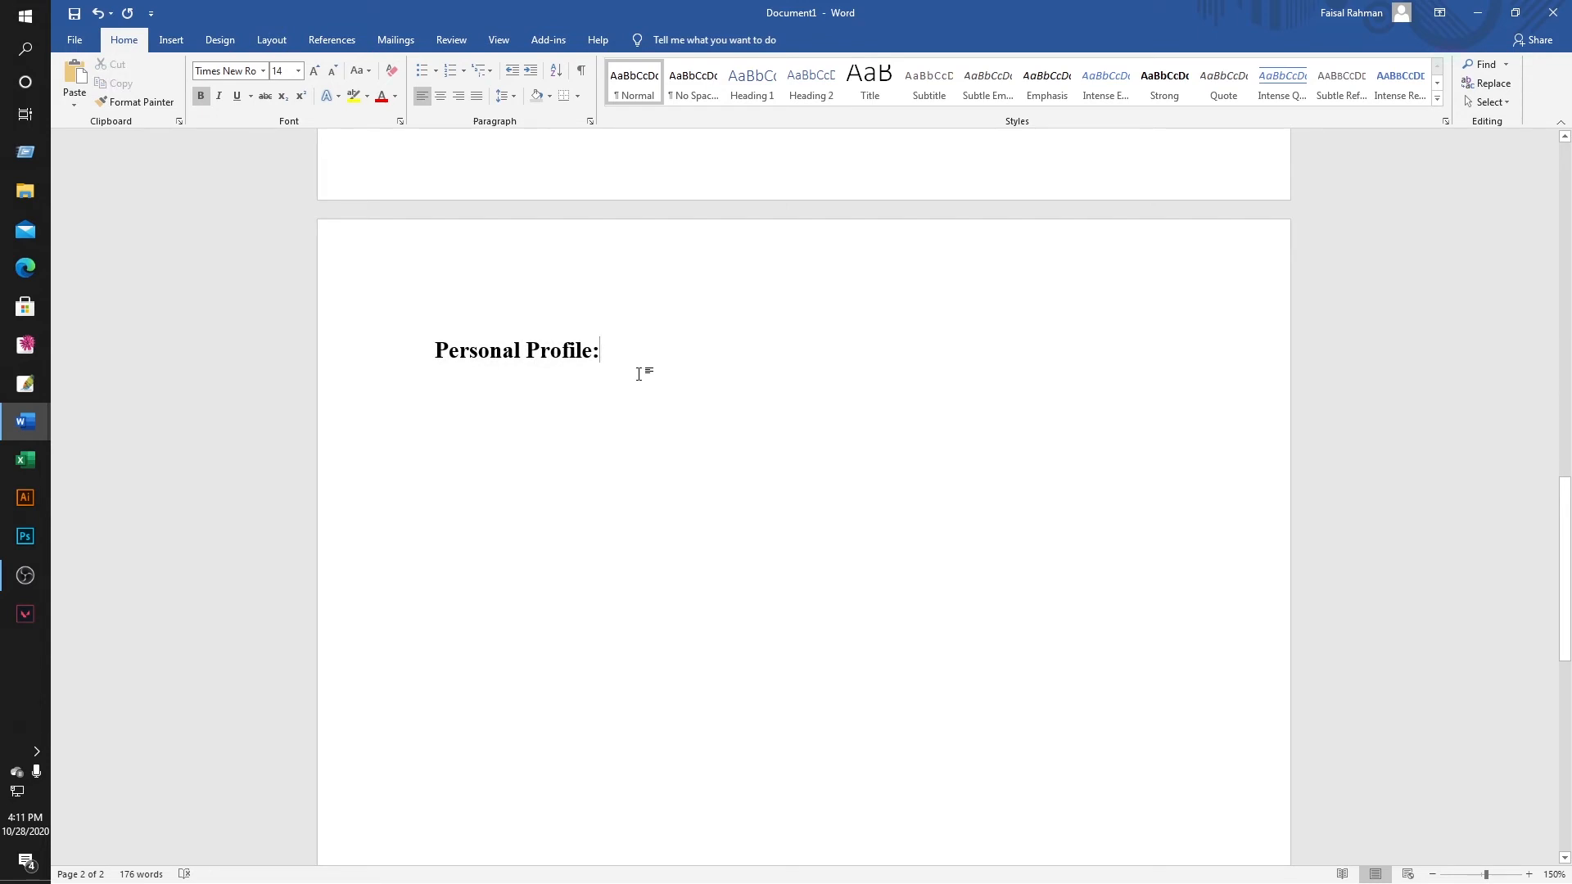
Highlight 'Personal Profile:' in light grey and add an empty line below it.
{"action": "left_click_drag", "start_coordinate": [620, 354], "coordinate": [442, 352]}
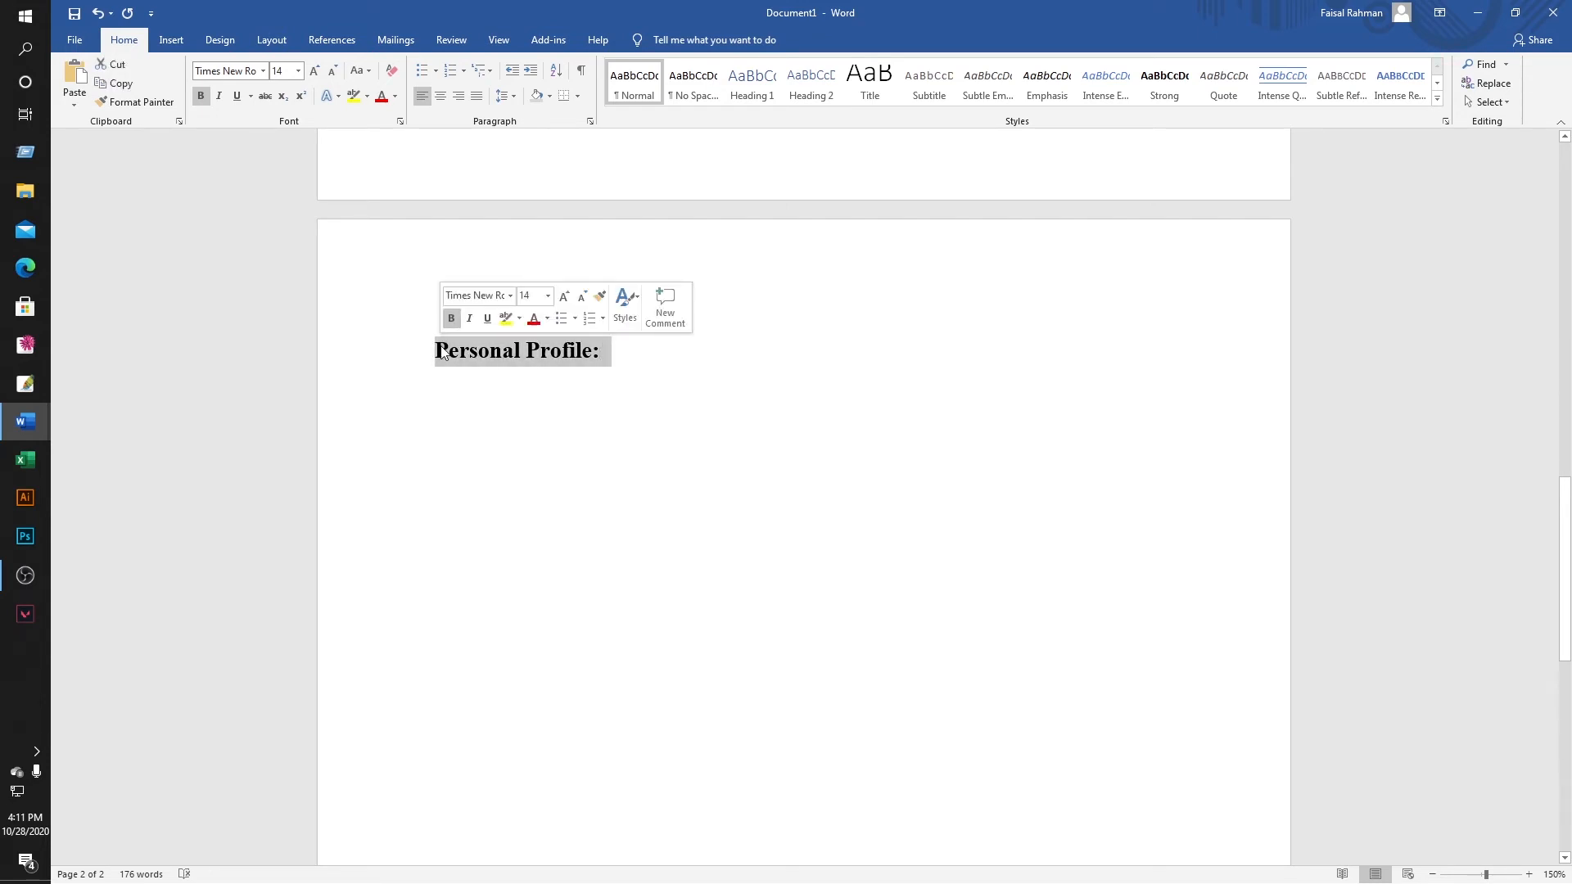
{"action": "left_click", "coordinate": [367, 100]}
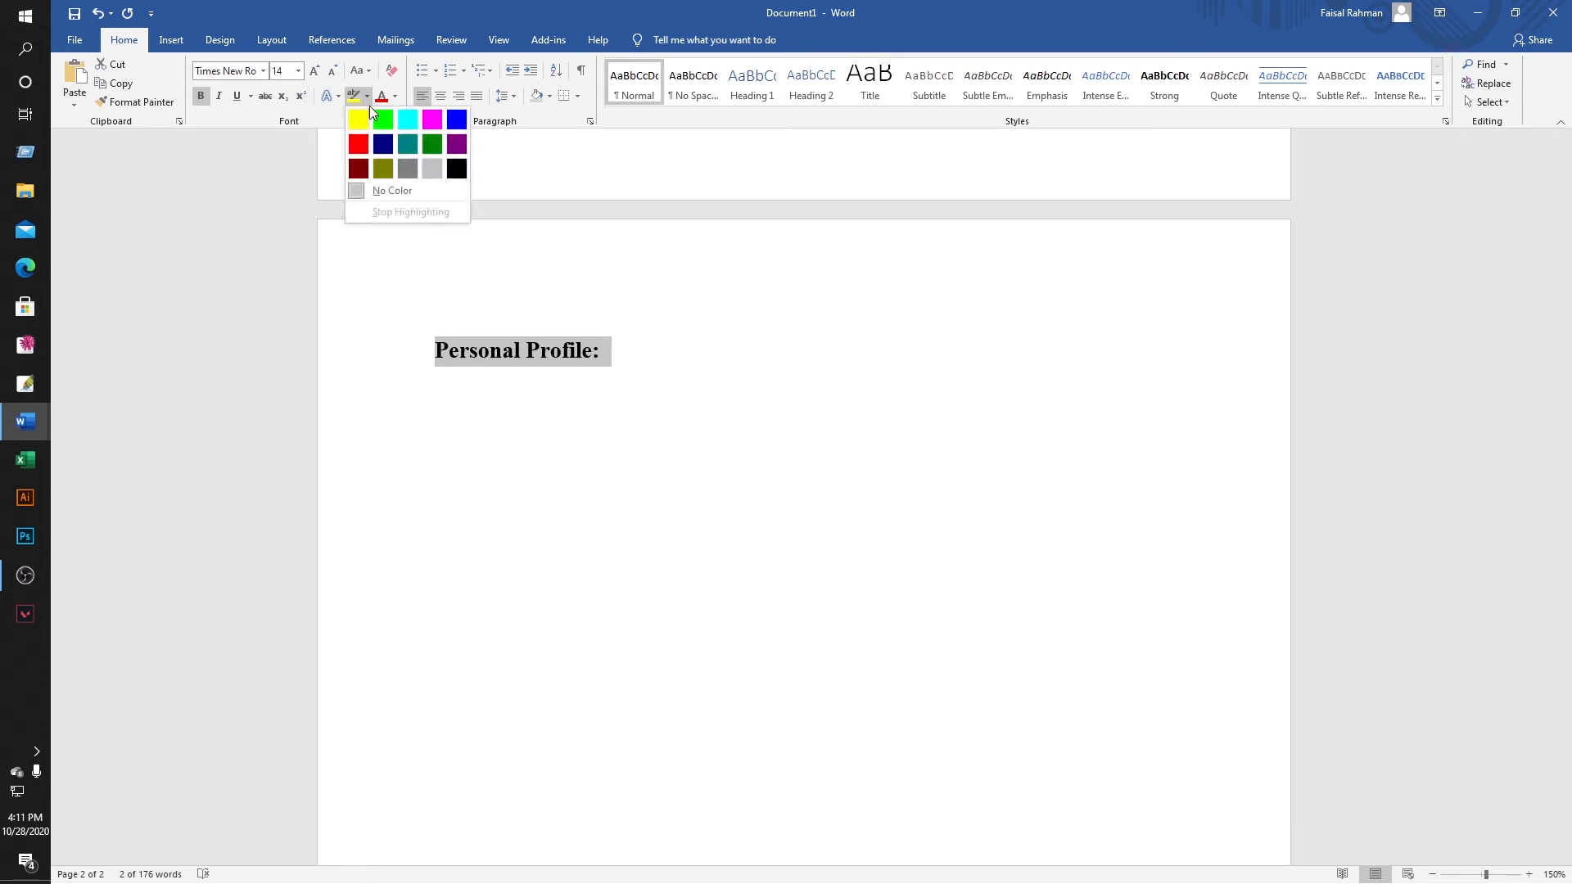
{"action": "left_click", "coordinate": [429, 167]}
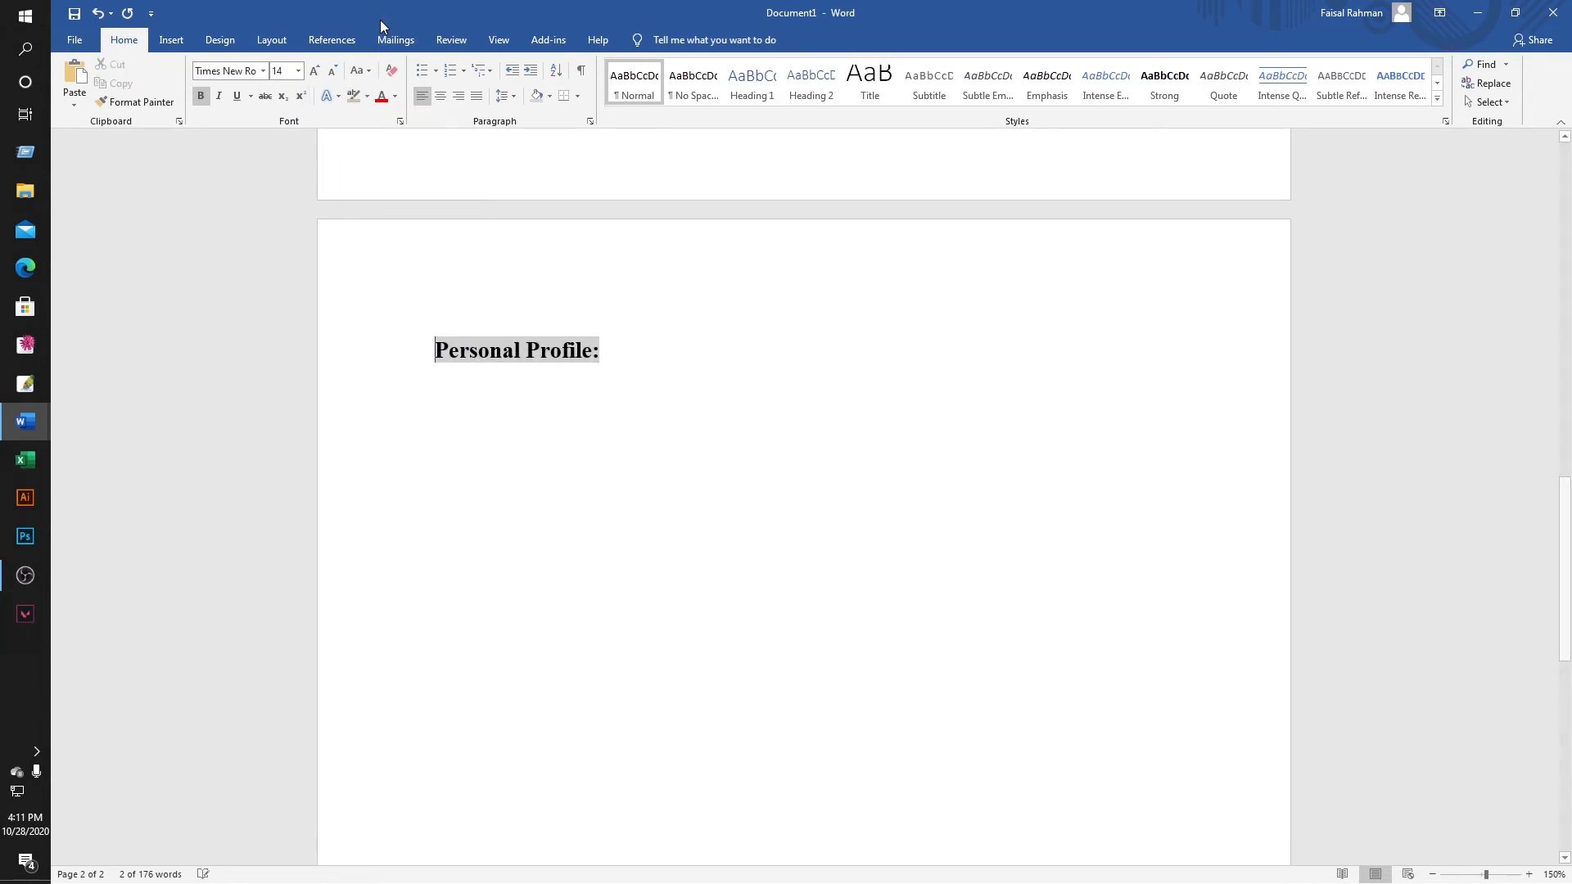
{"action": "left_click", "coordinate": [664, 358]}
{"action": "key", "text": "Return"}
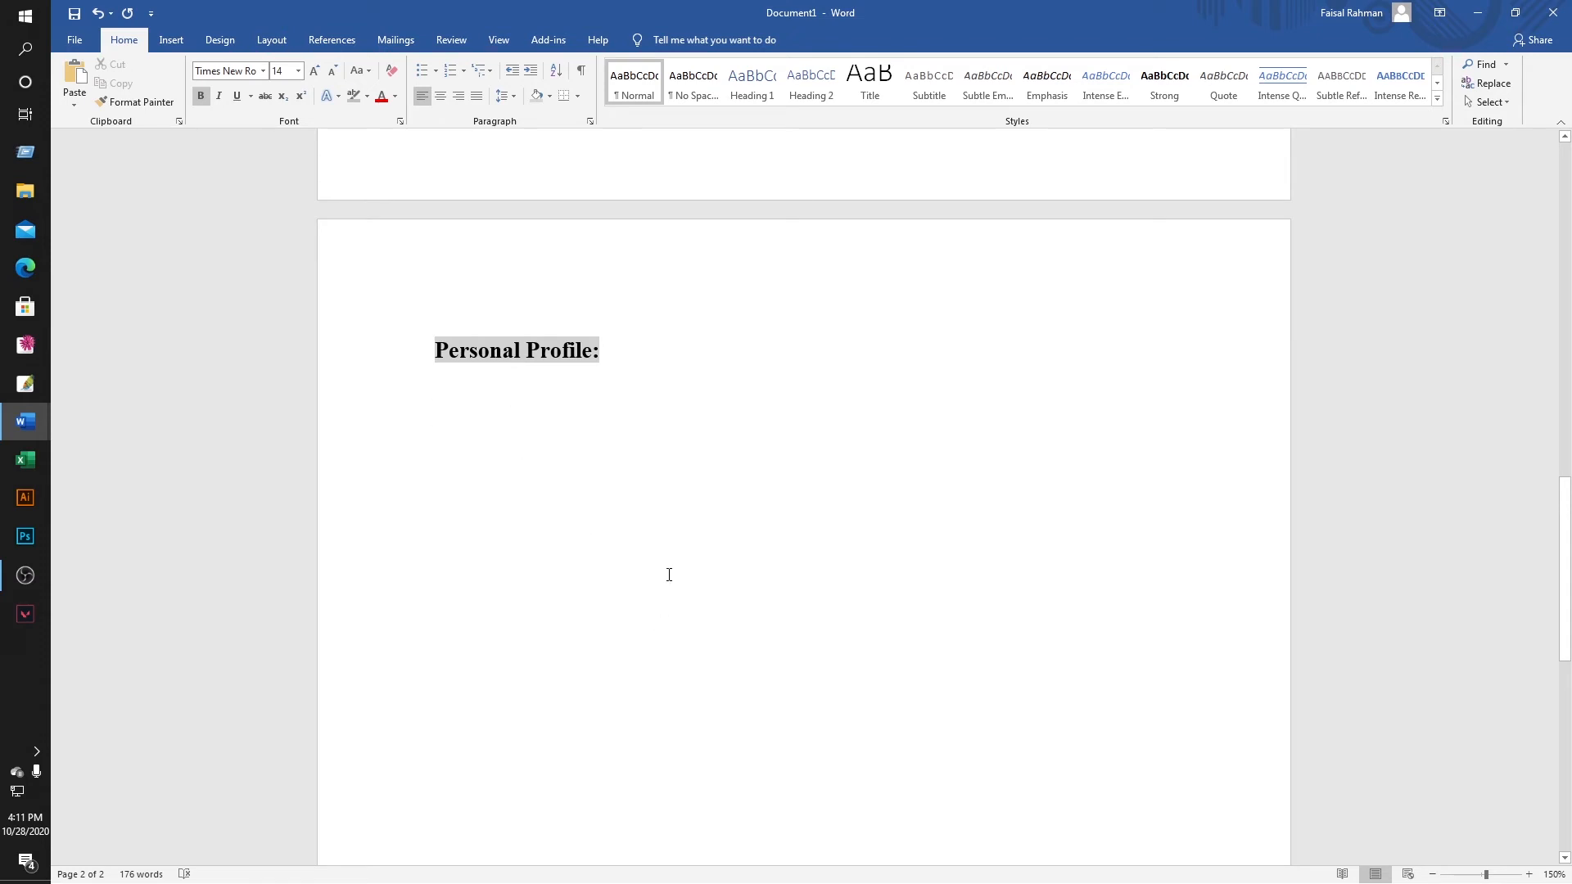
{"action": "scroll", "coordinate": [666, 573], "scroll_direction": "down", "scroll_amount": 2}
{"action": "scroll", "coordinate": [656, 558], "scroll_direction": "up", "scroll_amount": 2}
Draw a straight horizontal line across the page under the Personal Profile heading.
{"action": "left_click", "coordinate": [171, 41]}
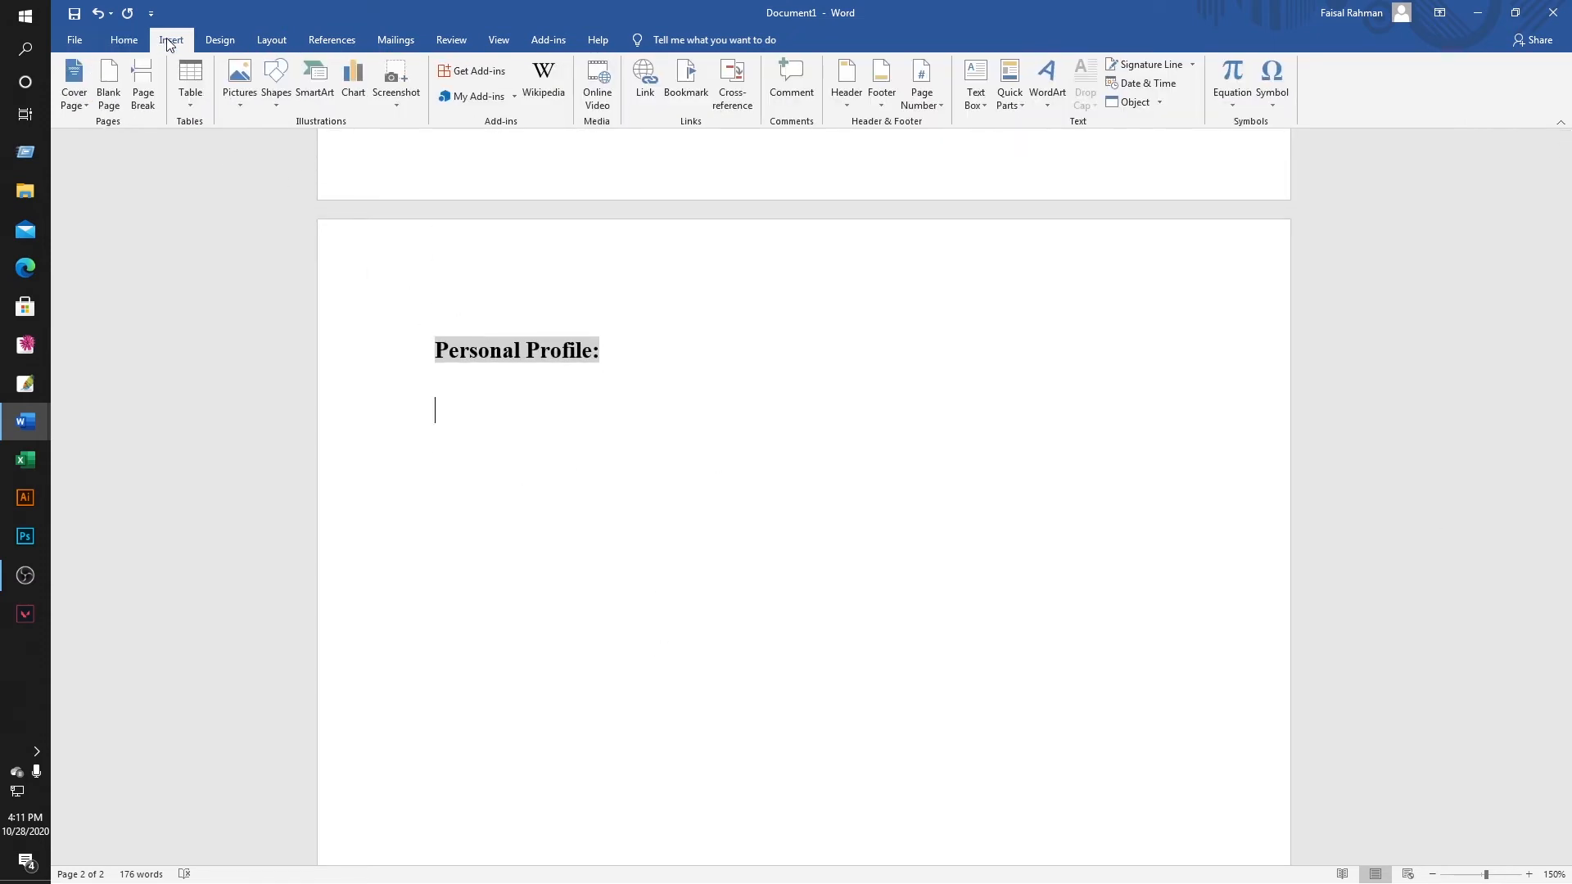
{"action": "left_click", "coordinate": [276, 92]}
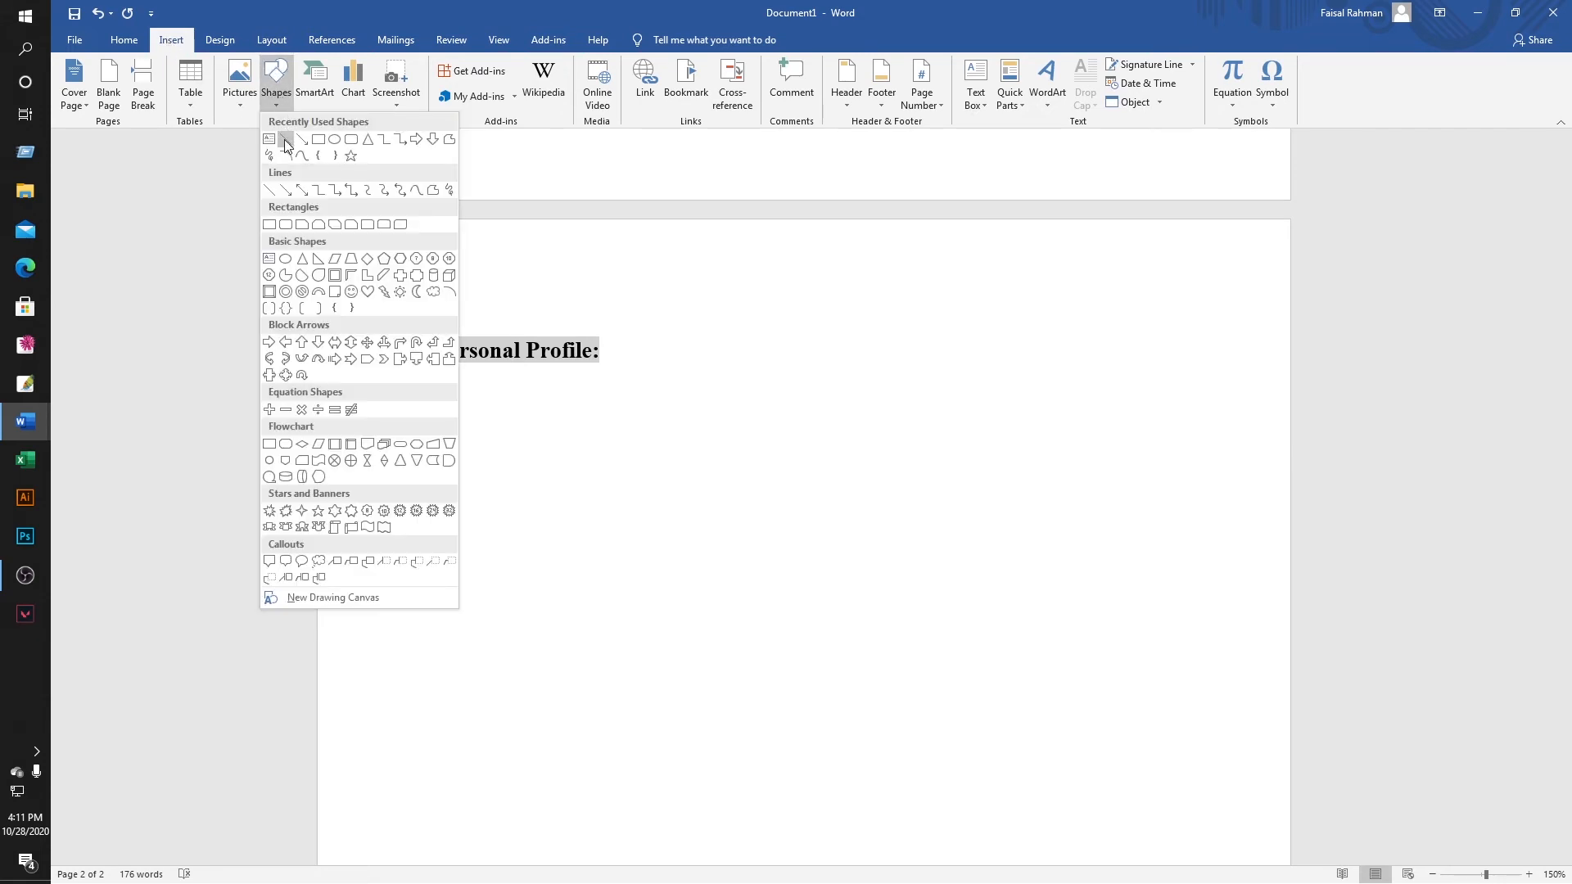
{"action": "left_click", "coordinate": [286, 139]}
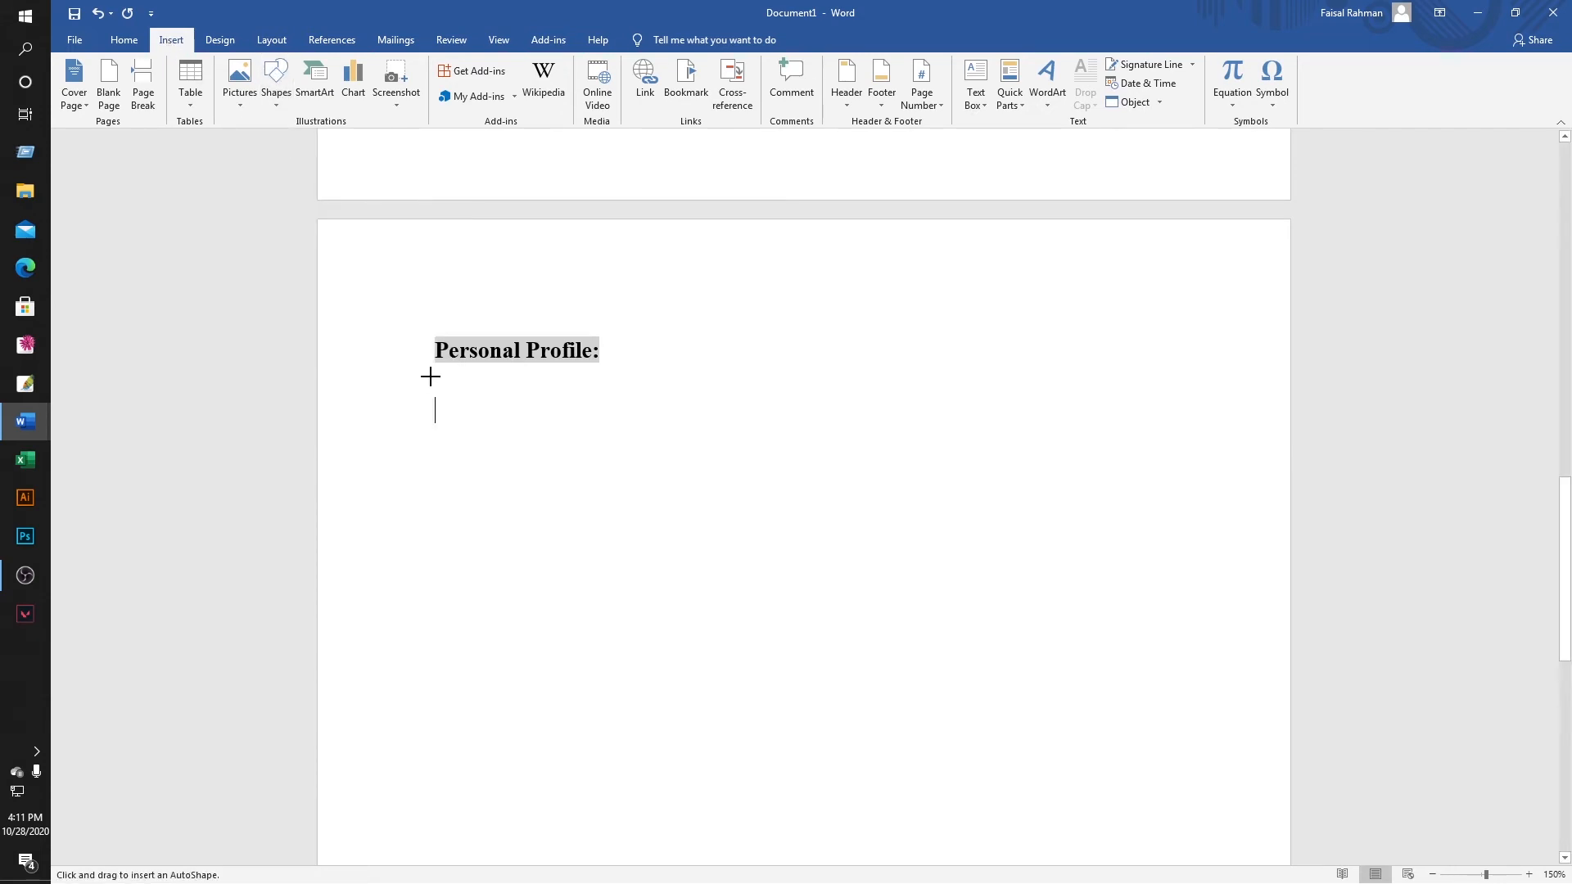
{"action": "mouse_move", "coordinate": [432, 376]}
{"action": "left_mouse_down"}
{"action": "mouse_move", "coordinate": [1242, 376]}
{"action": "mouse_move", "coordinate": [1189, 388]}
{"action": "mouse_move", "coordinate": [1194, 377]}
{"action": "left_mouse_up"}
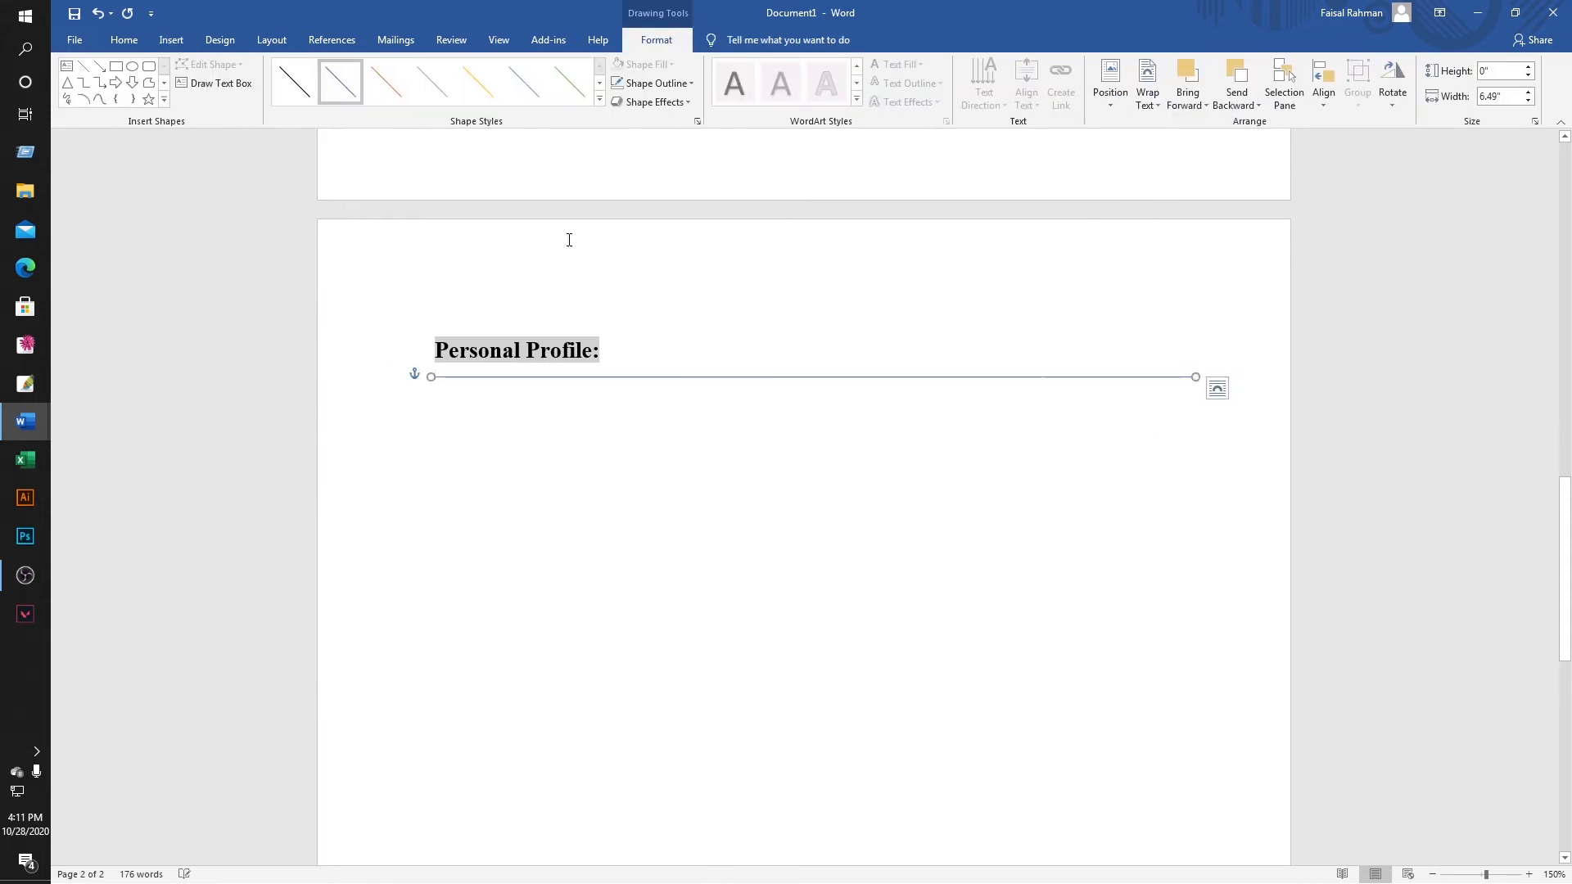
Give the line the yellow line style with a 1½ pt outline weight.
{"action": "left_click", "coordinate": [684, 81]}
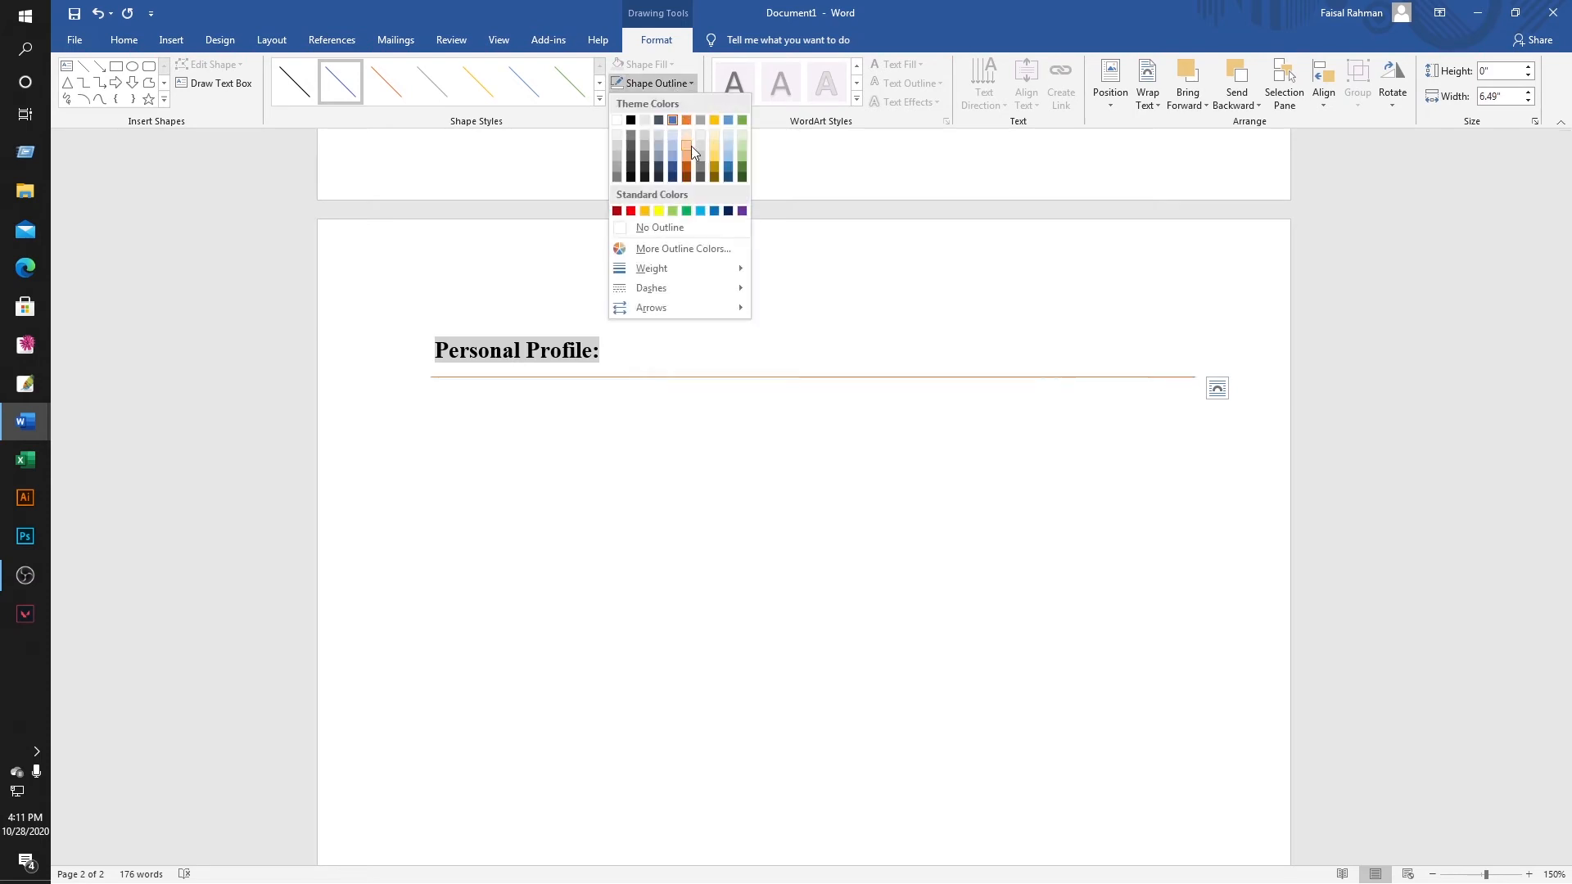
{"action": "mouse_move", "coordinate": [655, 267]}
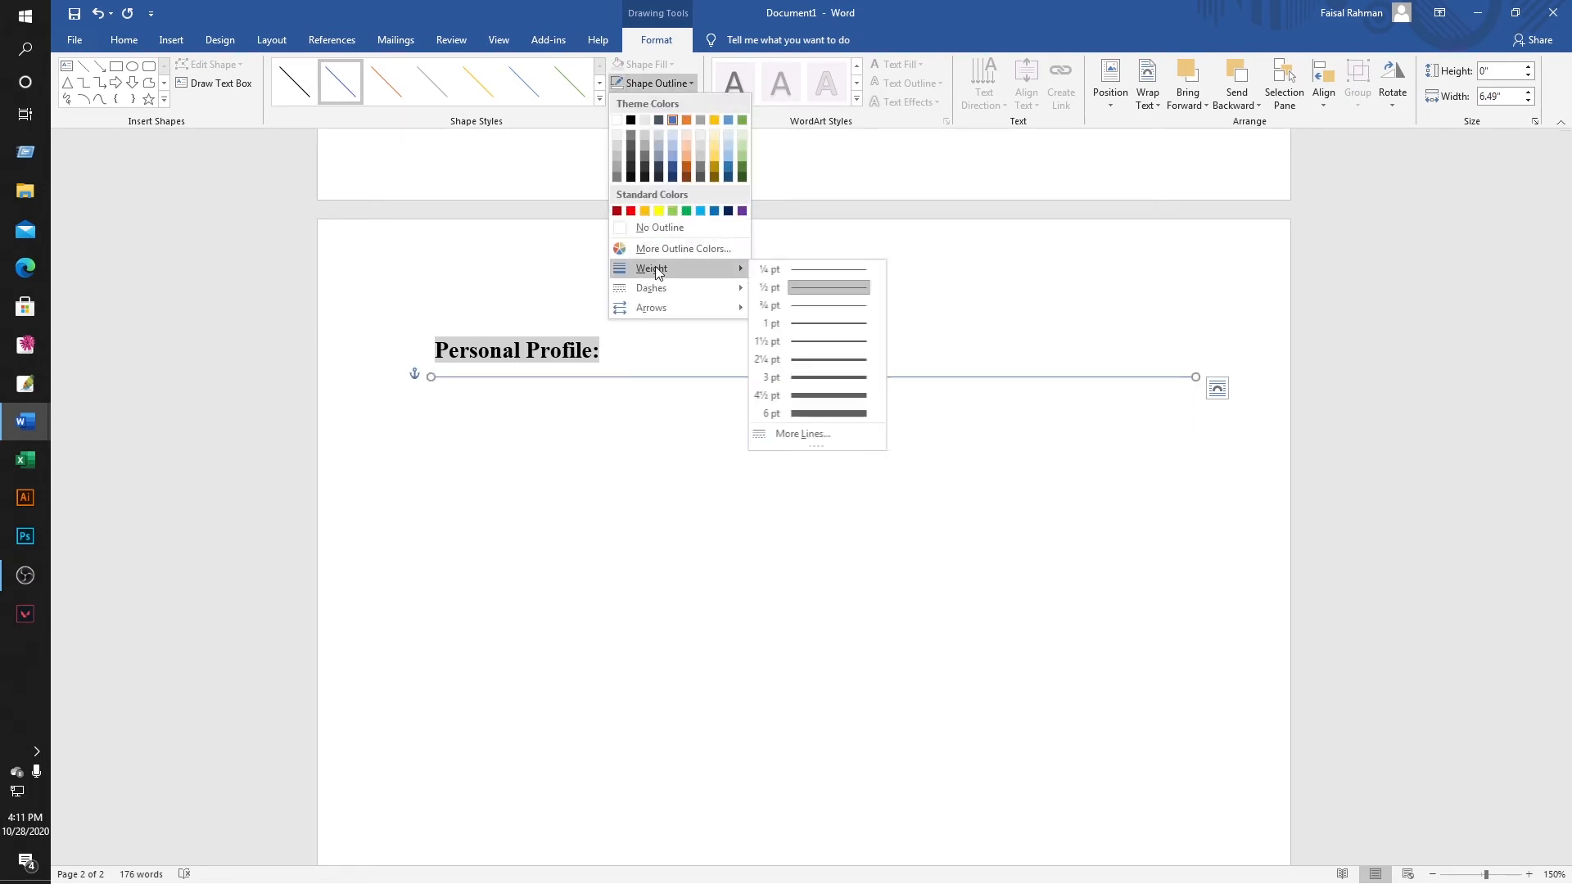
{"action": "left_click", "coordinate": [836, 349]}
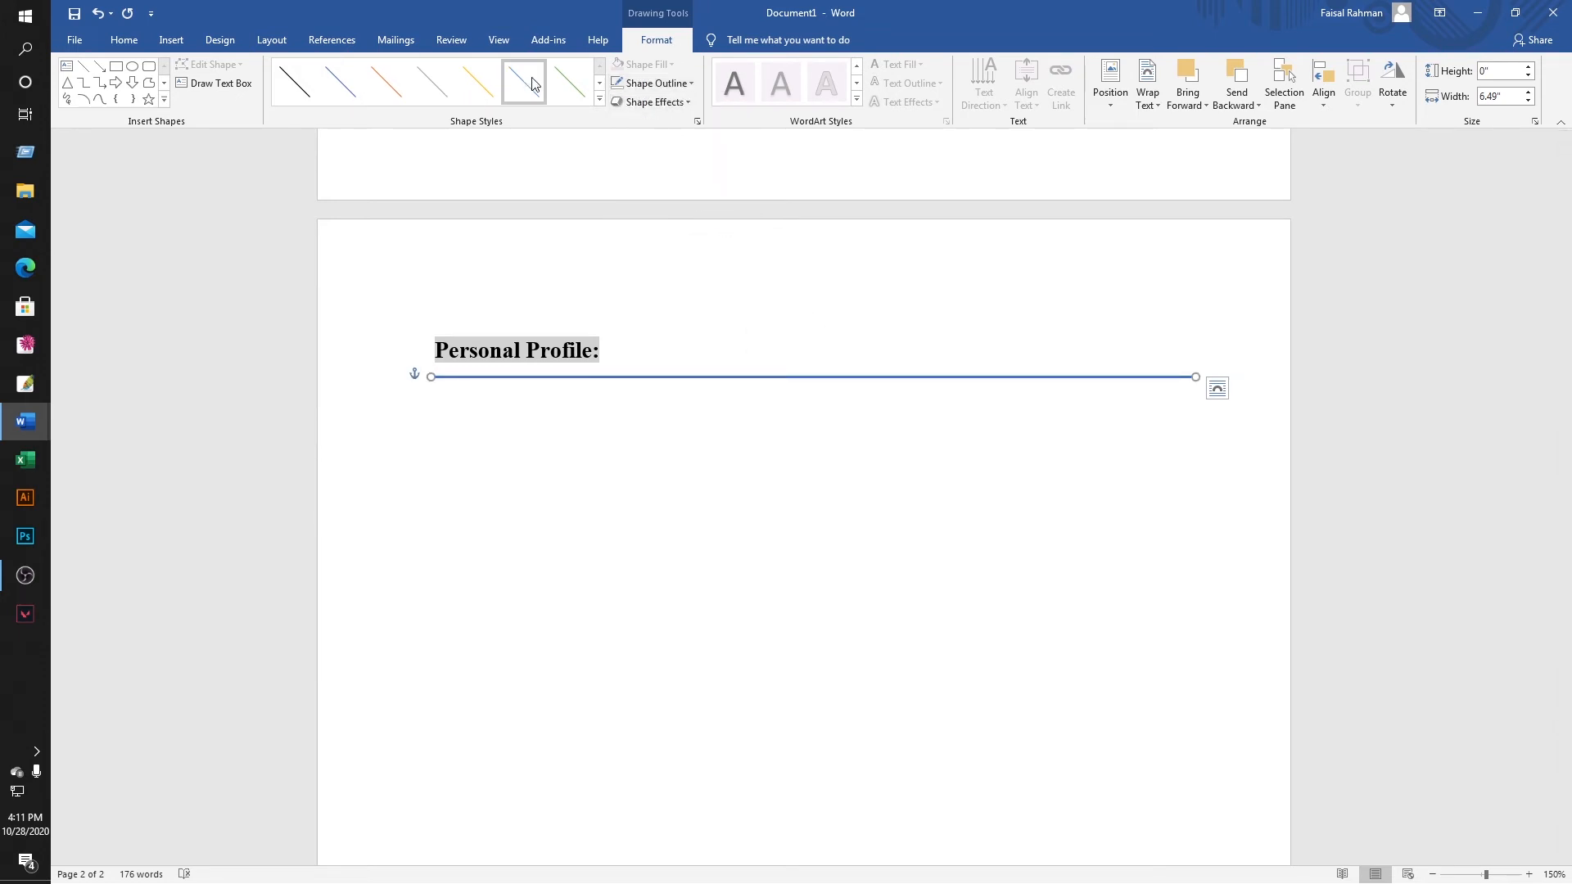
{"action": "left_click", "coordinate": [484, 87]}
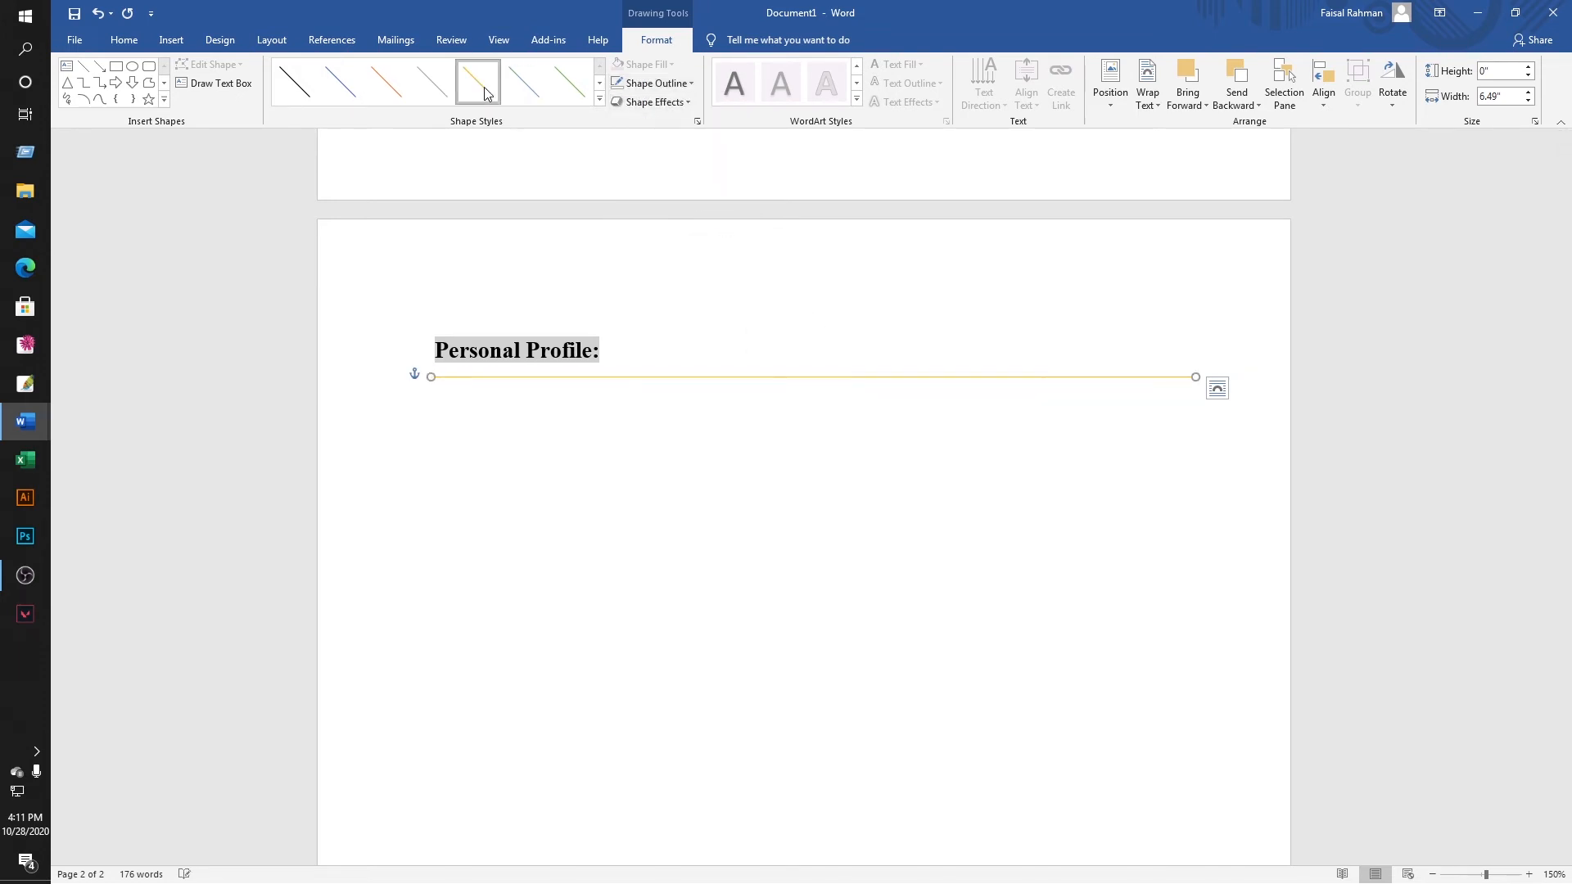
{"action": "left_click", "coordinate": [655, 83]}
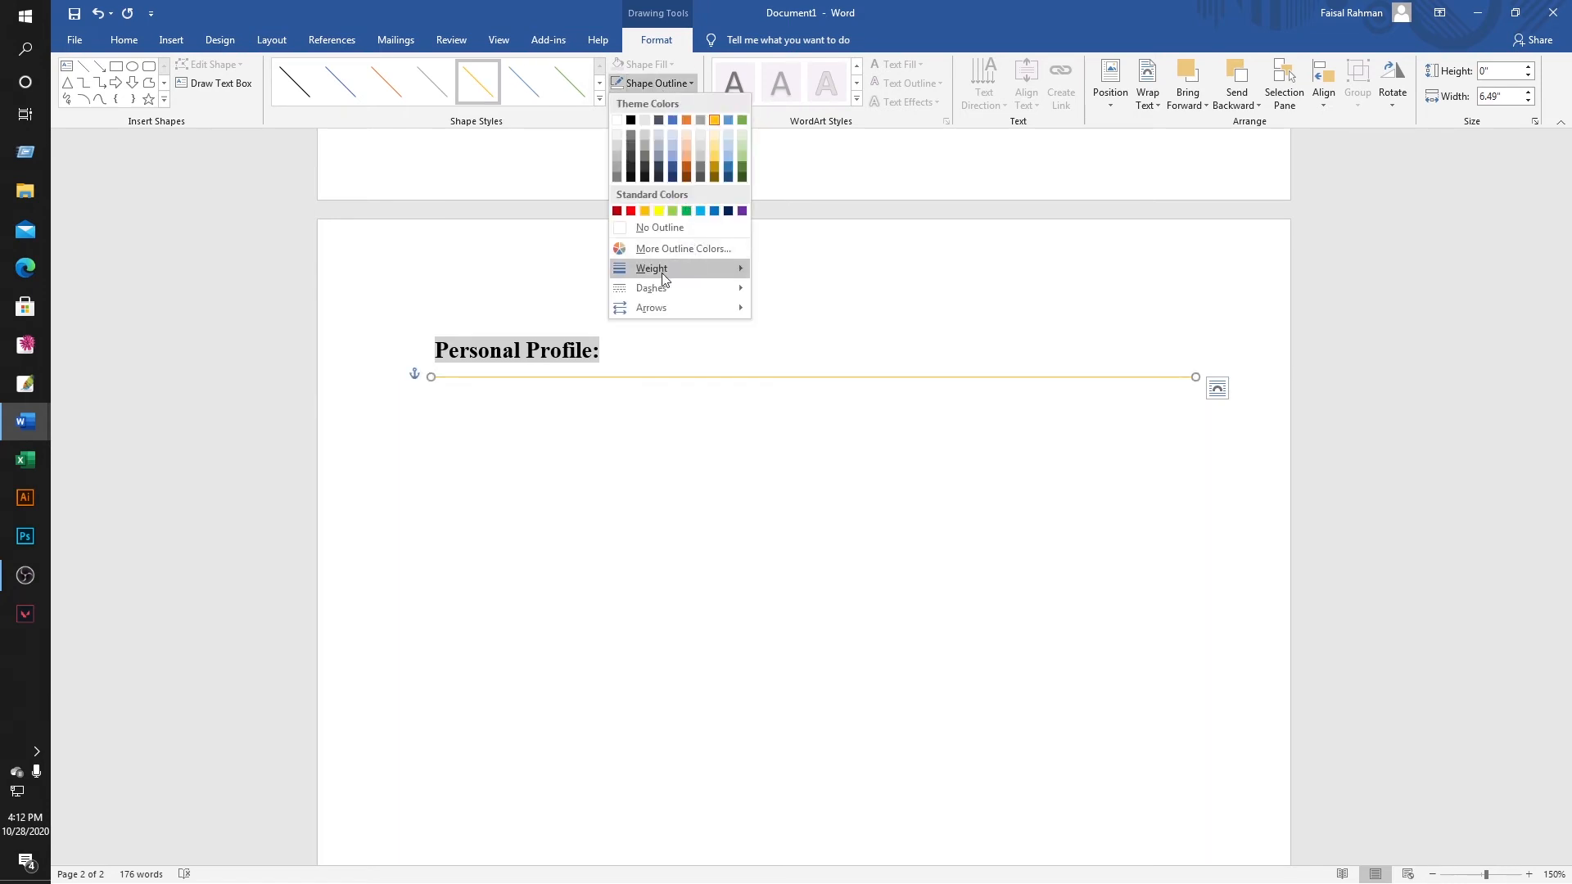
{"action": "mouse_move", "coordinate": [671, 271]}
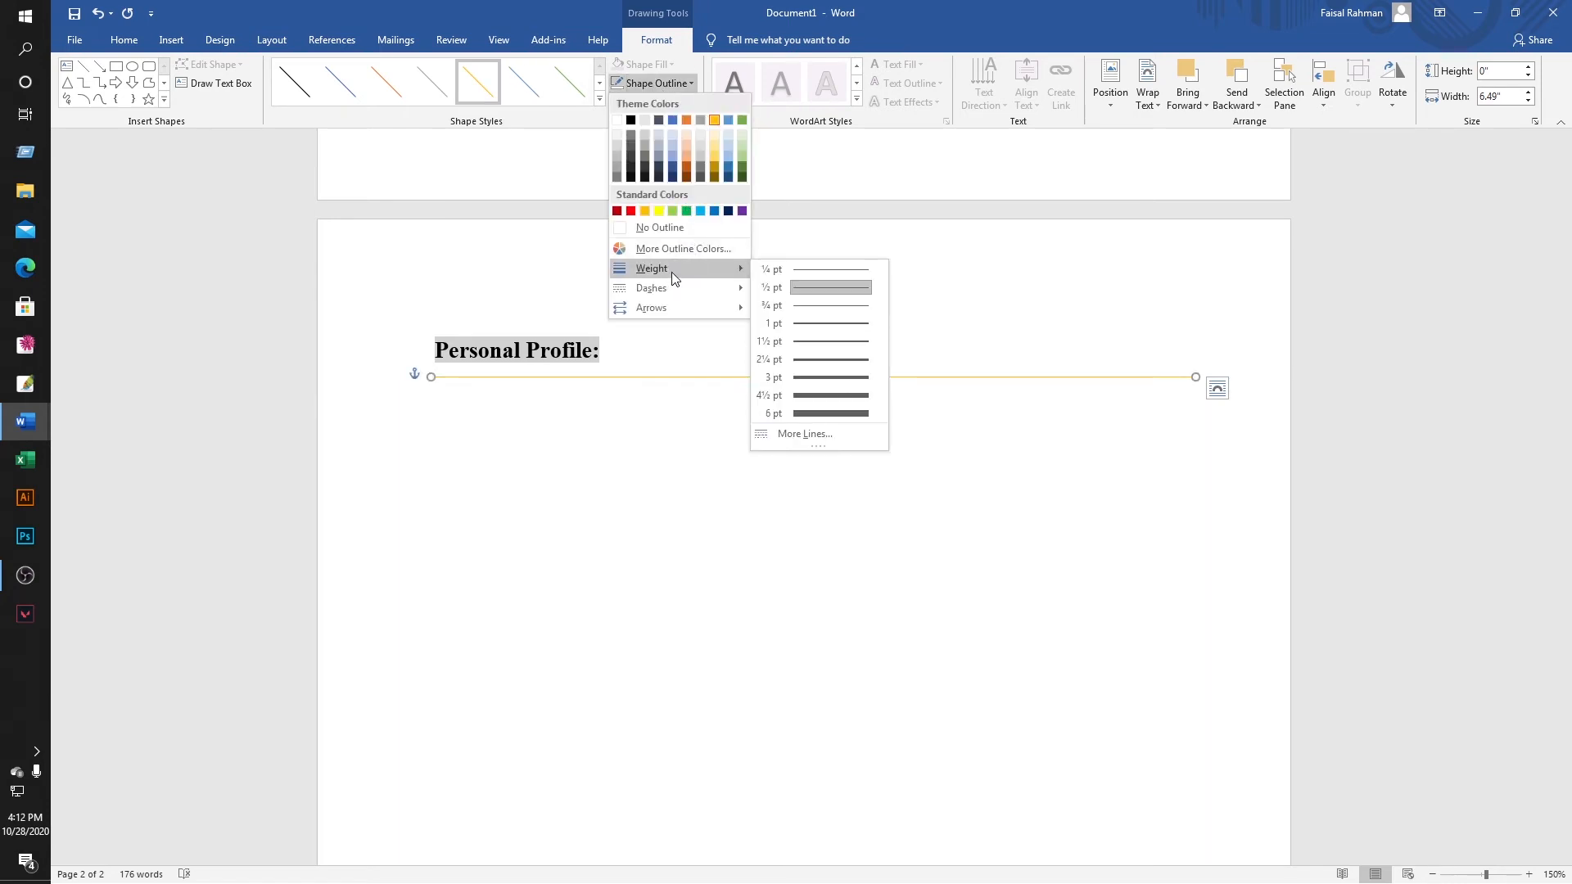
{"action": "left_click", "coordinate": [835, 343]}
{"action": "left_click", "coordinate": [483, 447]}
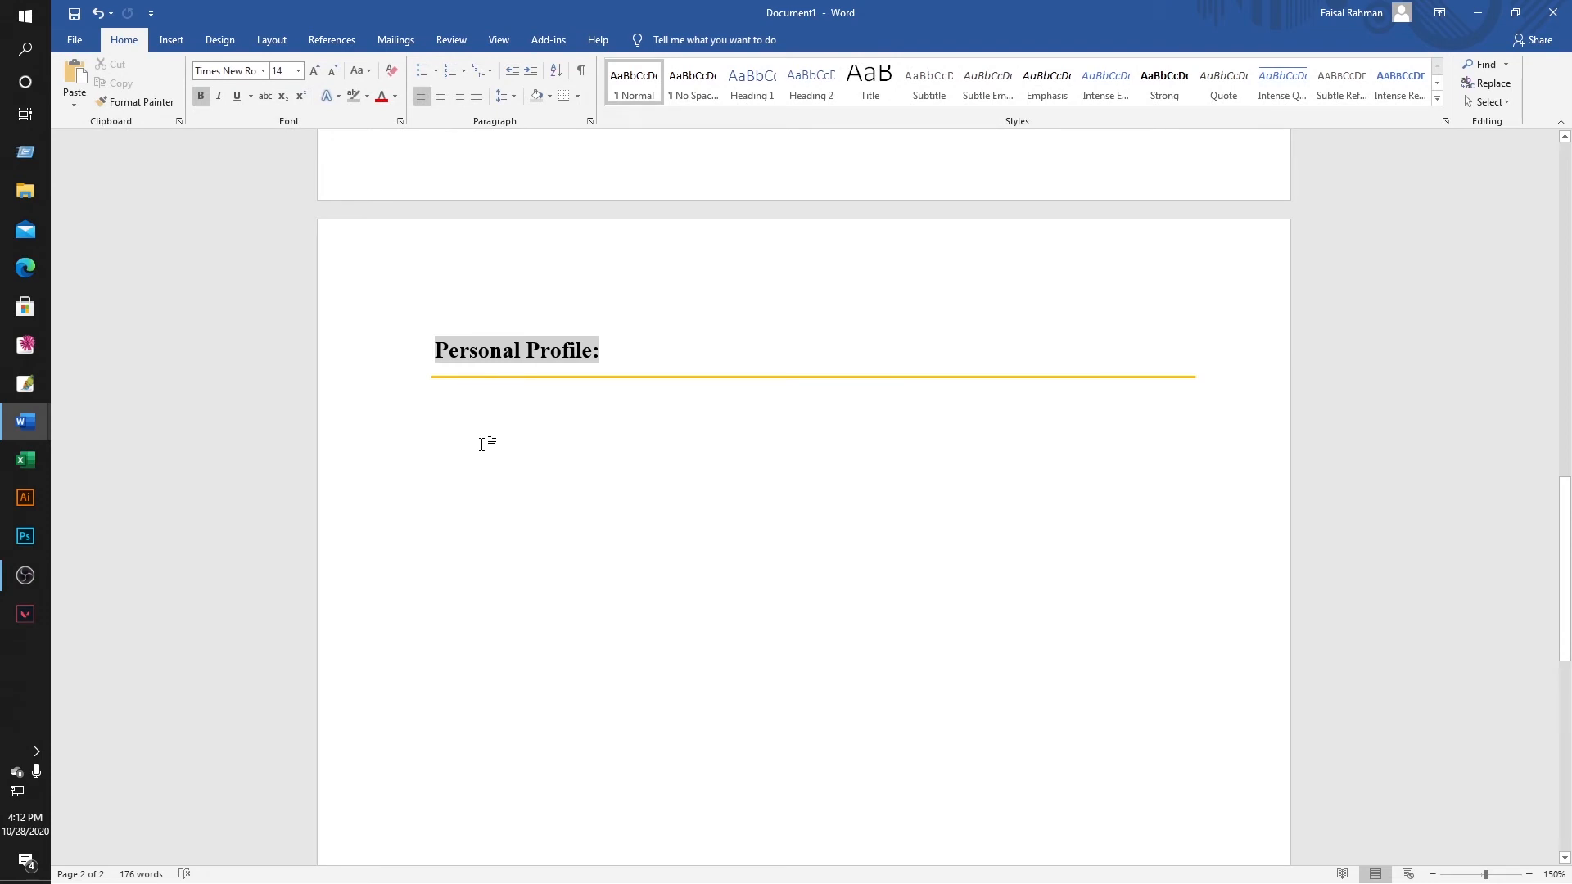
Look at the finished reference CV, then return to the Document1 draft.
{"action": "scroll", "coordinate": [523, 363], "scroll_direction": "down", "scroll_amount": 3}
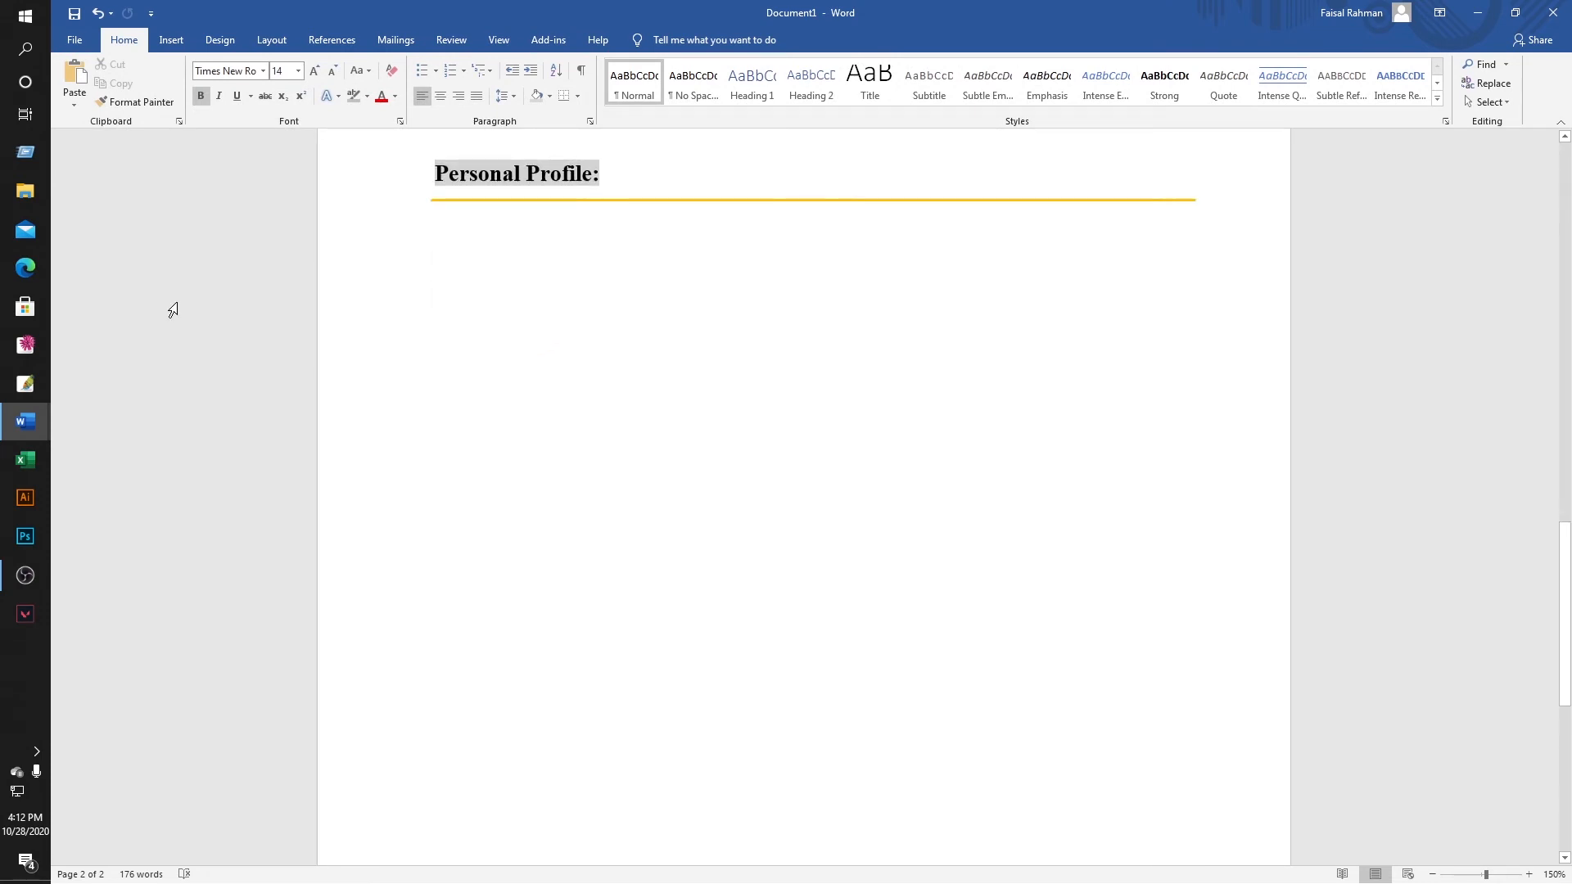
{"action": "left_click", "coordinate": [13, 422]}
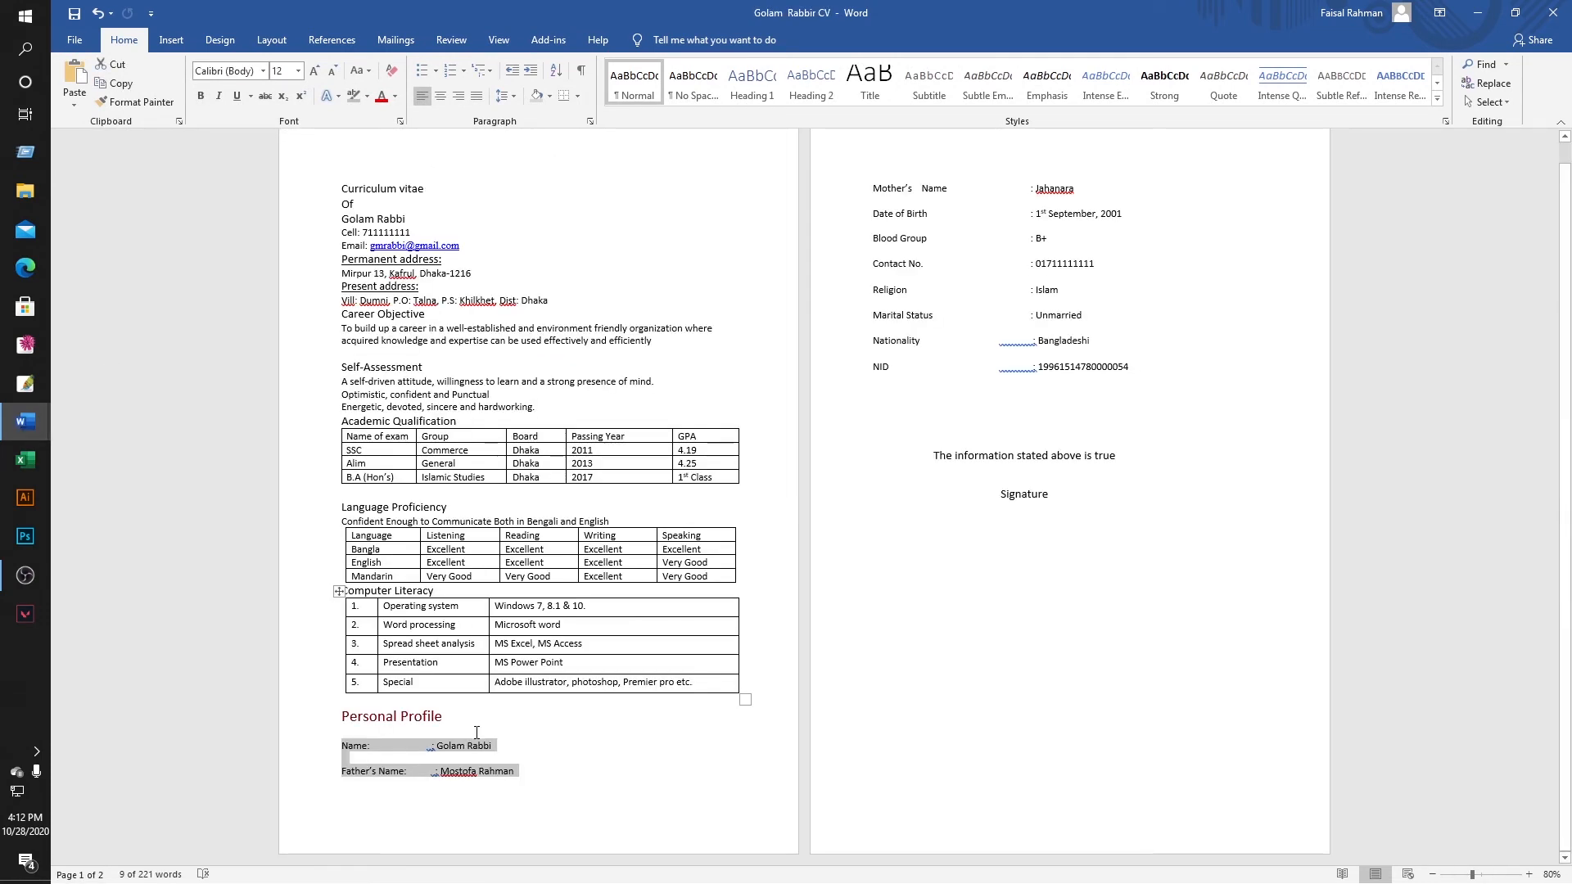
{"action": "left_click", "coordinate": [25, 420]}
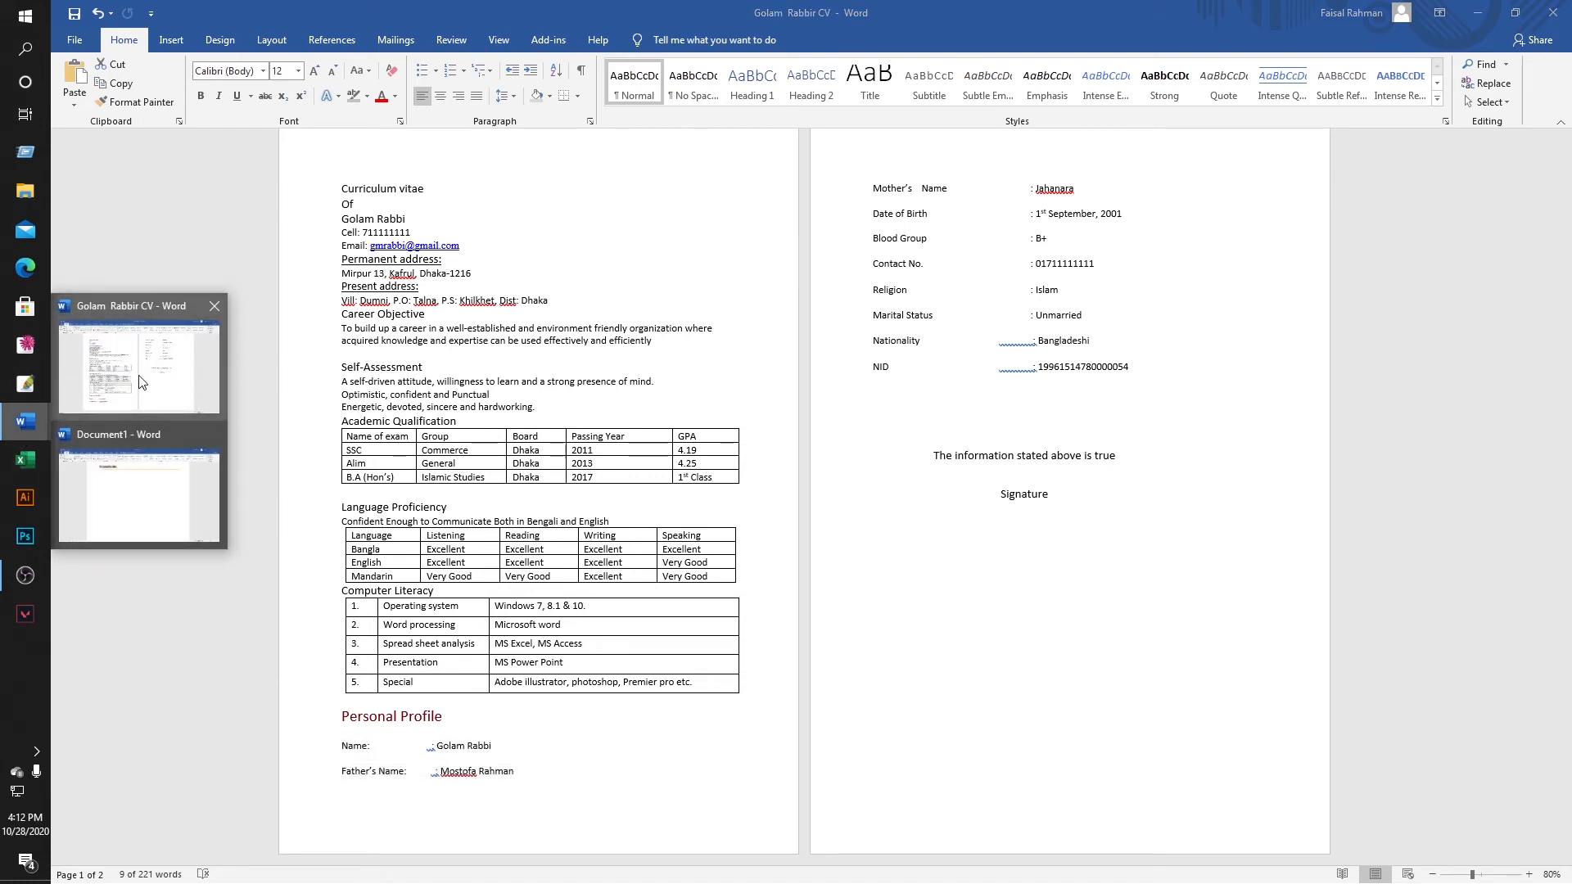
{"action": "left_click", "coordinate": [147, 360]}
{"action": "left_click", "coordinate": [28, 409]}
{"action": "left_click", "coordinate": [87, 442]}
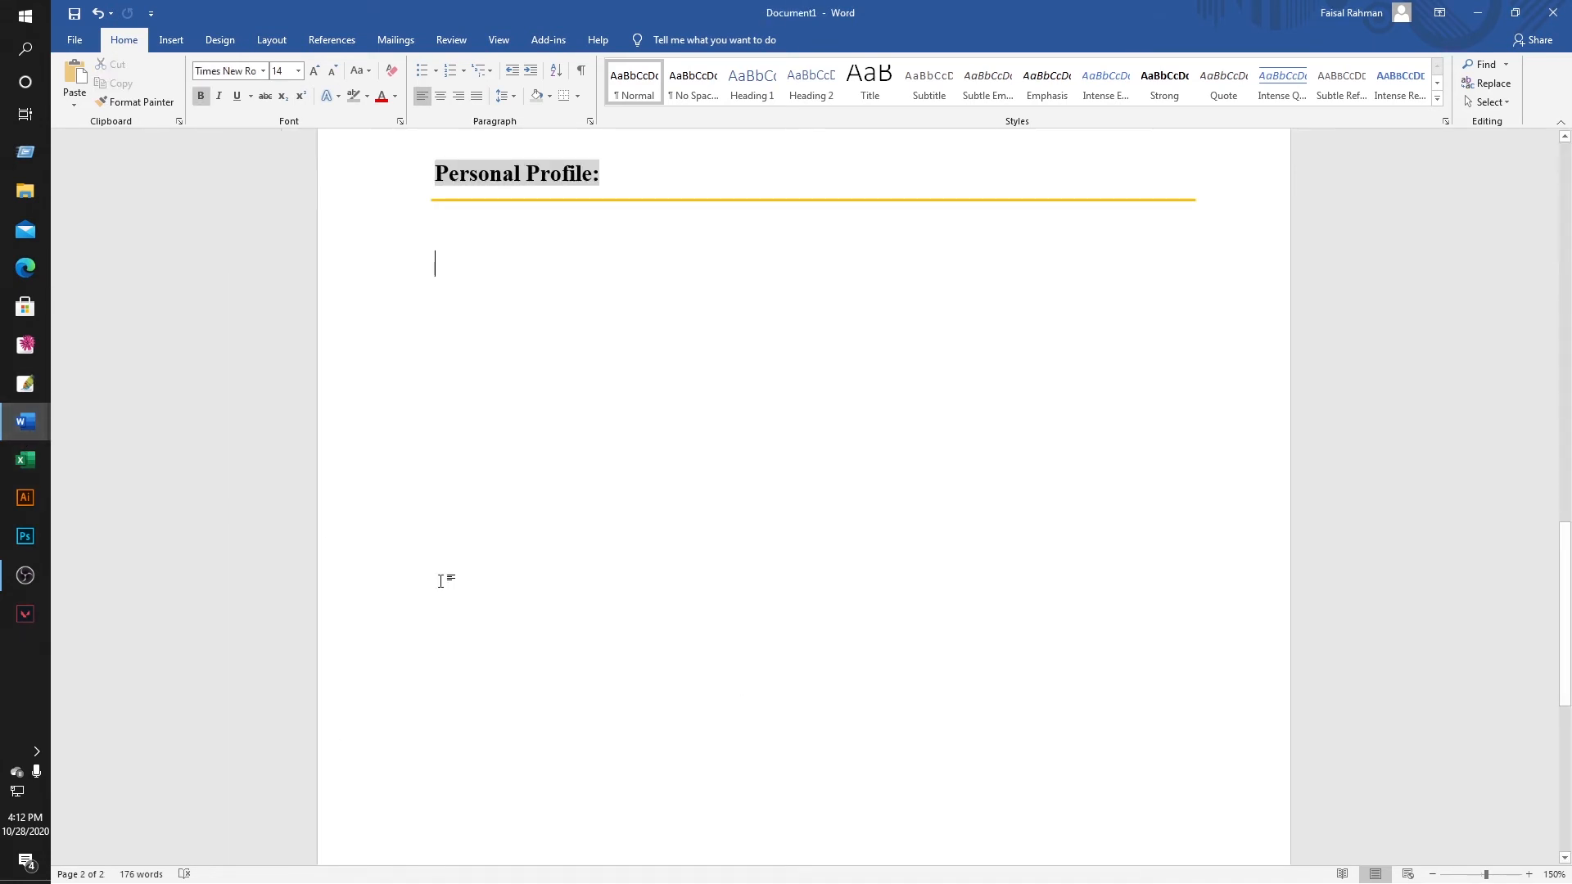
Type the 'Name' label under the line, non-bold at 12 pt.
{"action": "type", "text": "Name"}
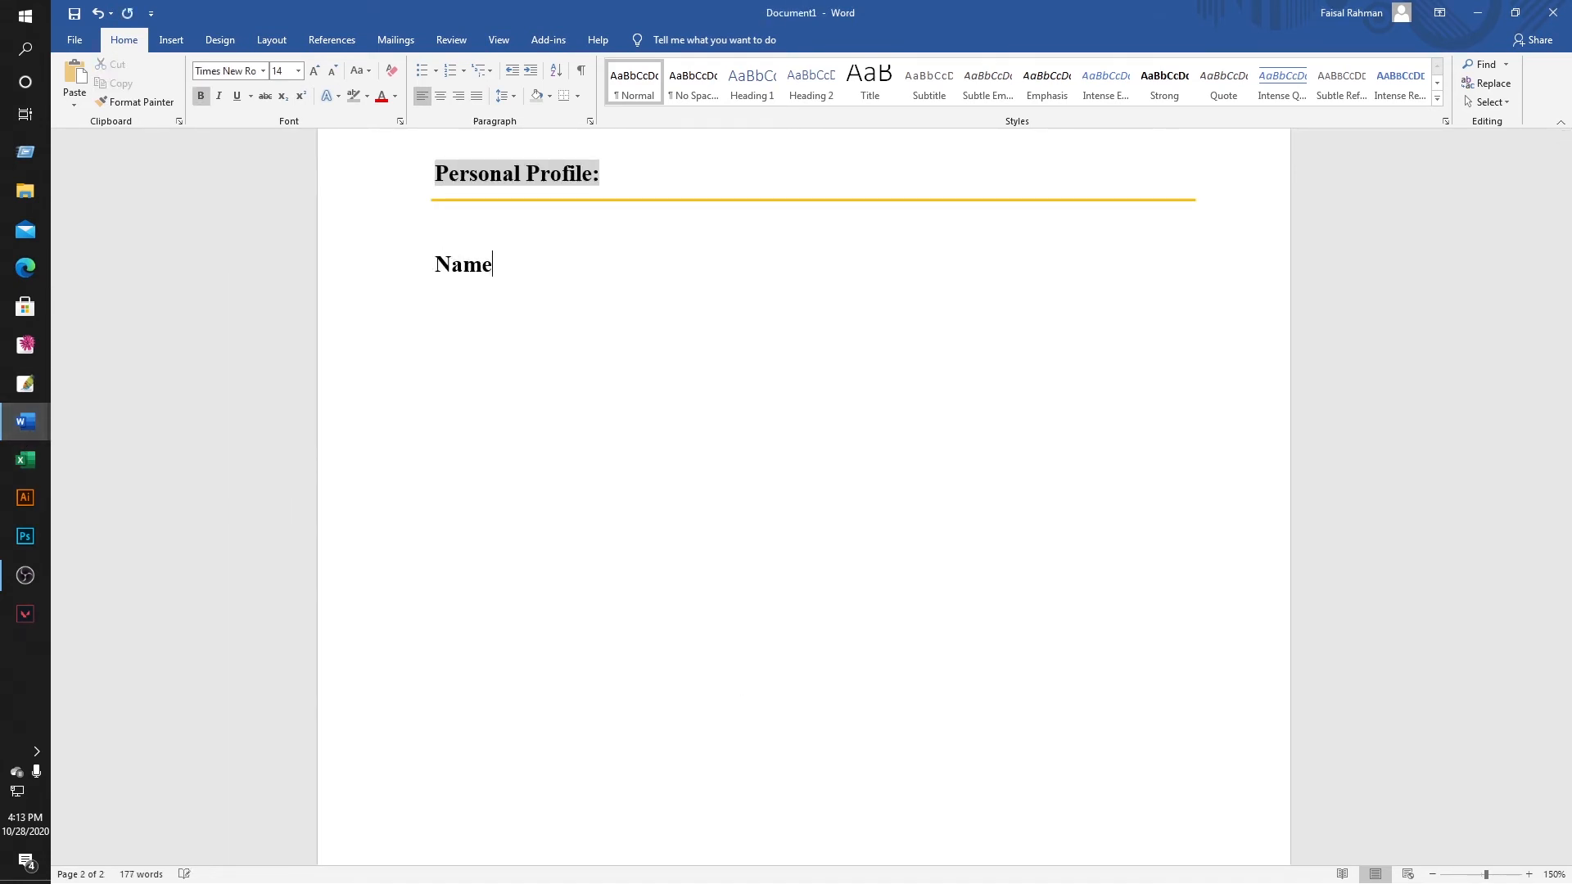
{"action": "left_click_drag", "start_coordinate": [503, 267], "coordinate": [433, 266]}
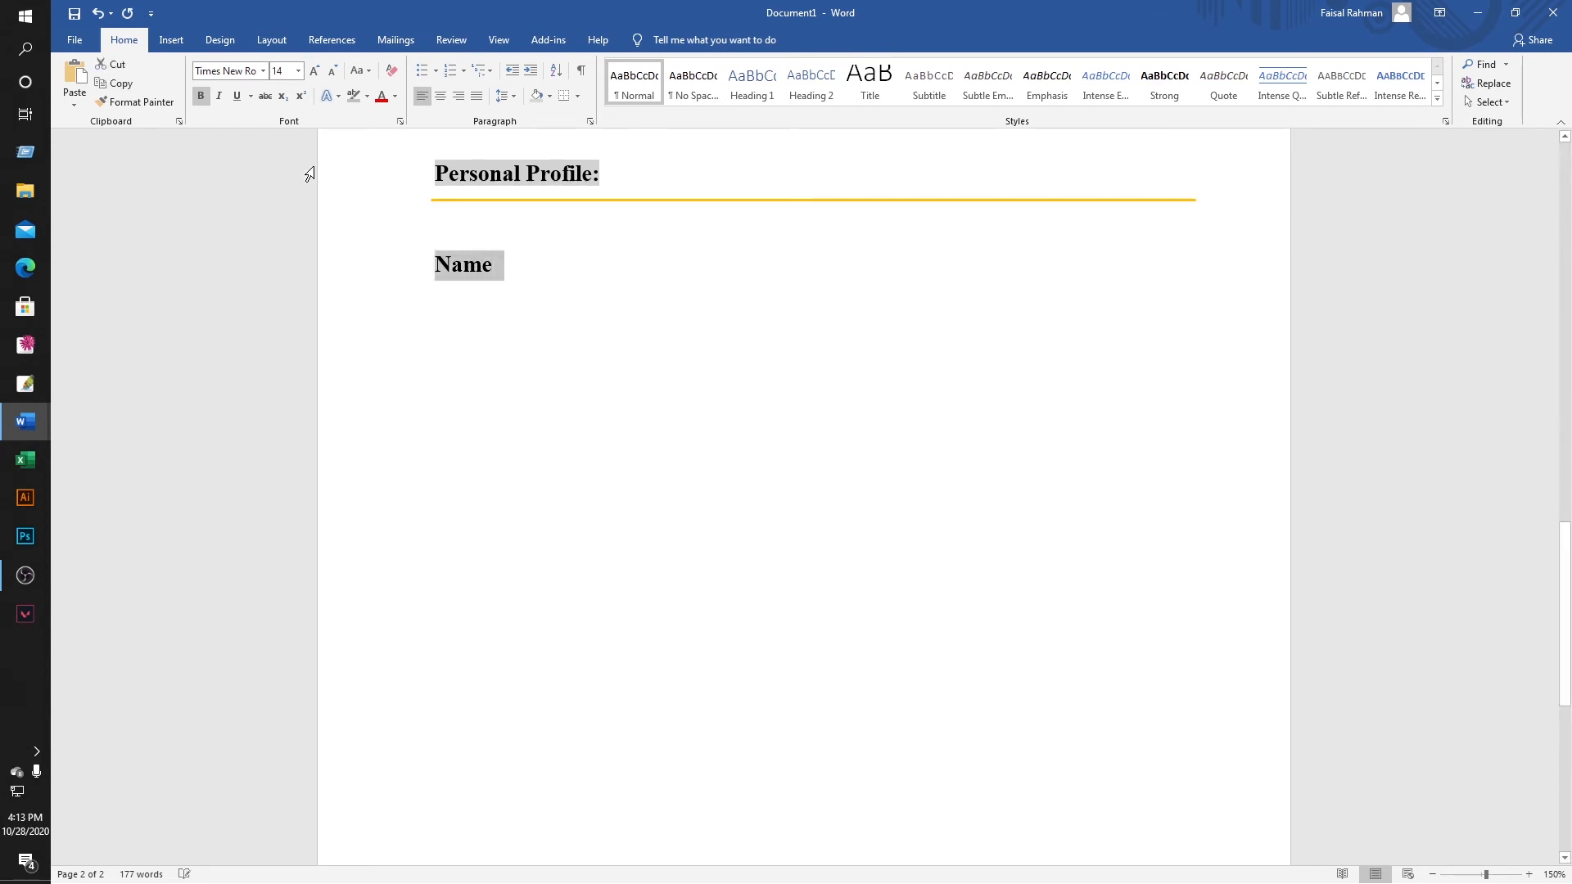
{"action": "left_click", "coordinate": [203, 98]}
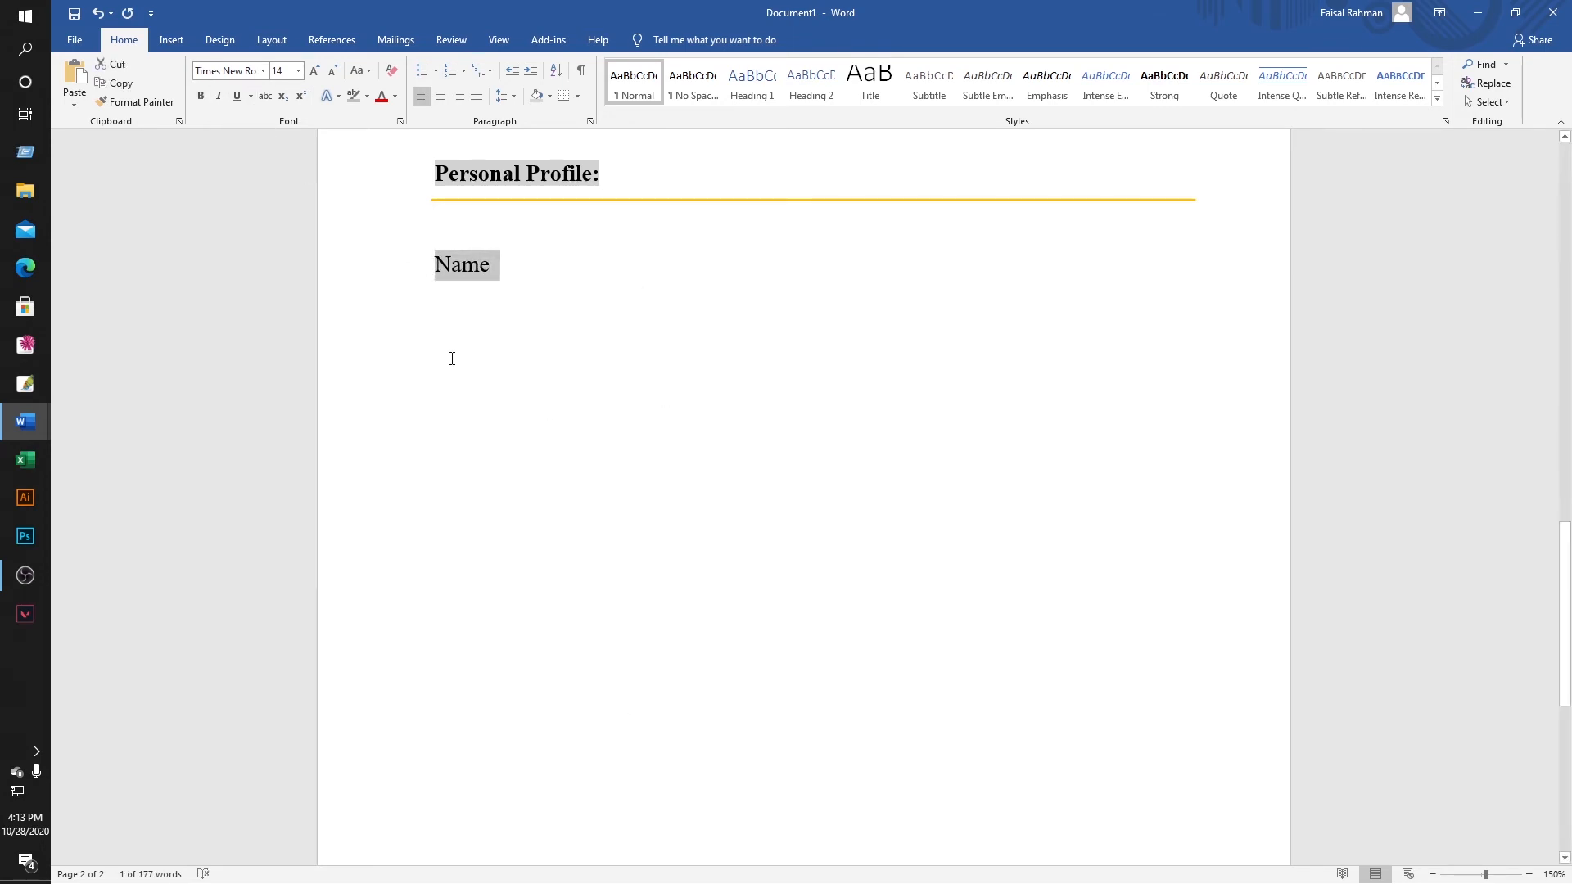
{"action": "left_click", "coordinate": [298, 71]}
{"action": "left_click", "coordinate": [279, 152]}
{"action": "left_click", "coordinate": [544, 263]}
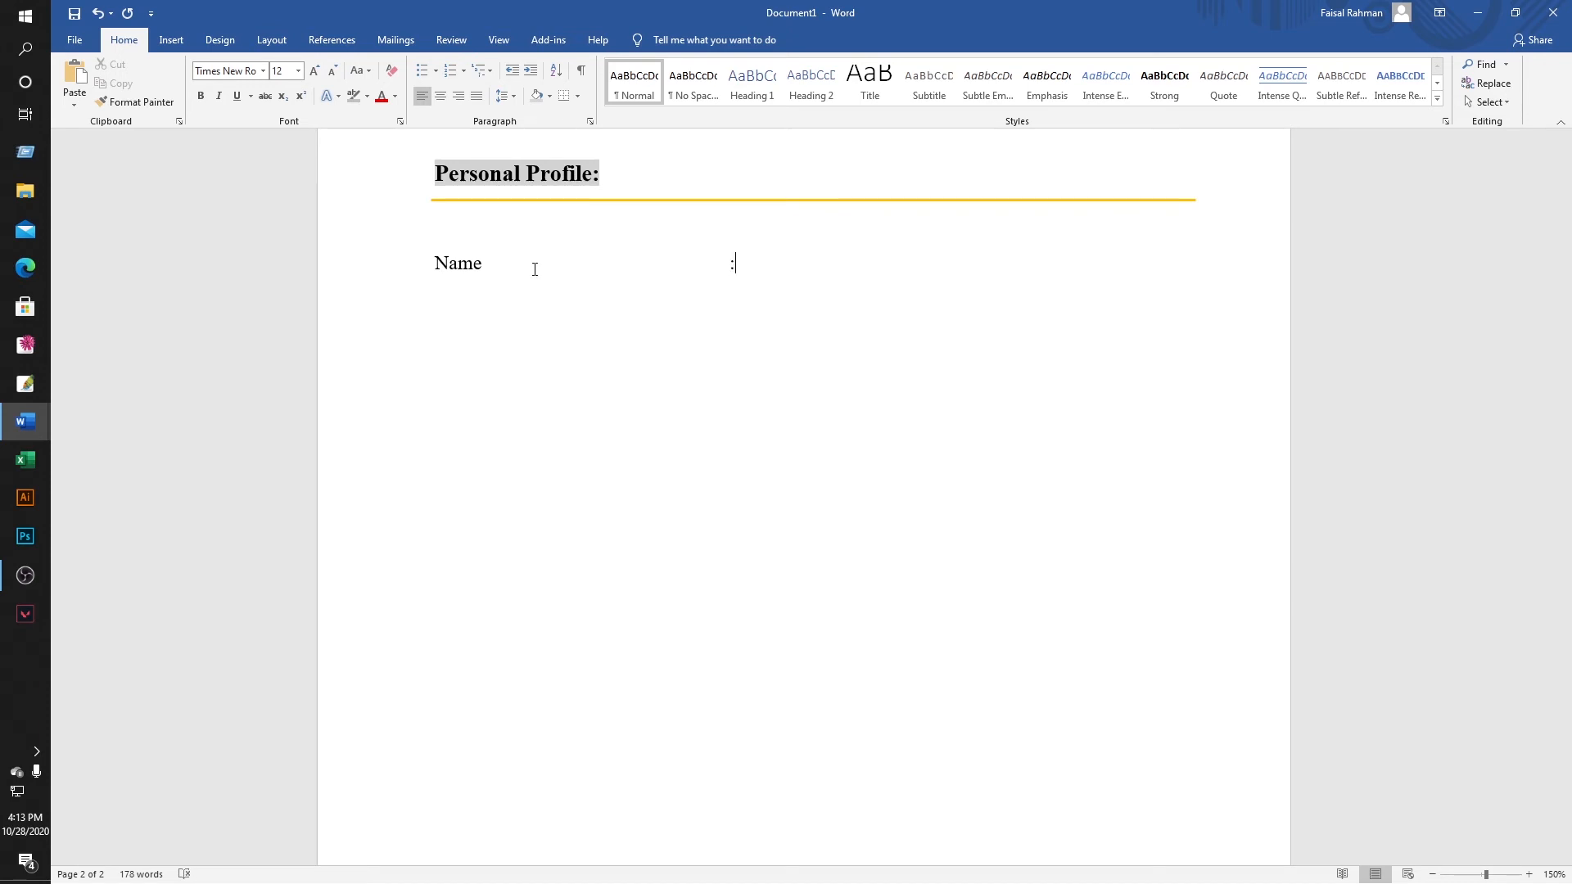
Enter the person's name, a "Father's Name" row with the father's name, then undo the last edit.
{"action": "type", "text": "a"}
{"action": "key", "text": "BackSpace"}
{"action": "type", "text": "Rabbi Father"}
{"action": "type", "text": "'s "}
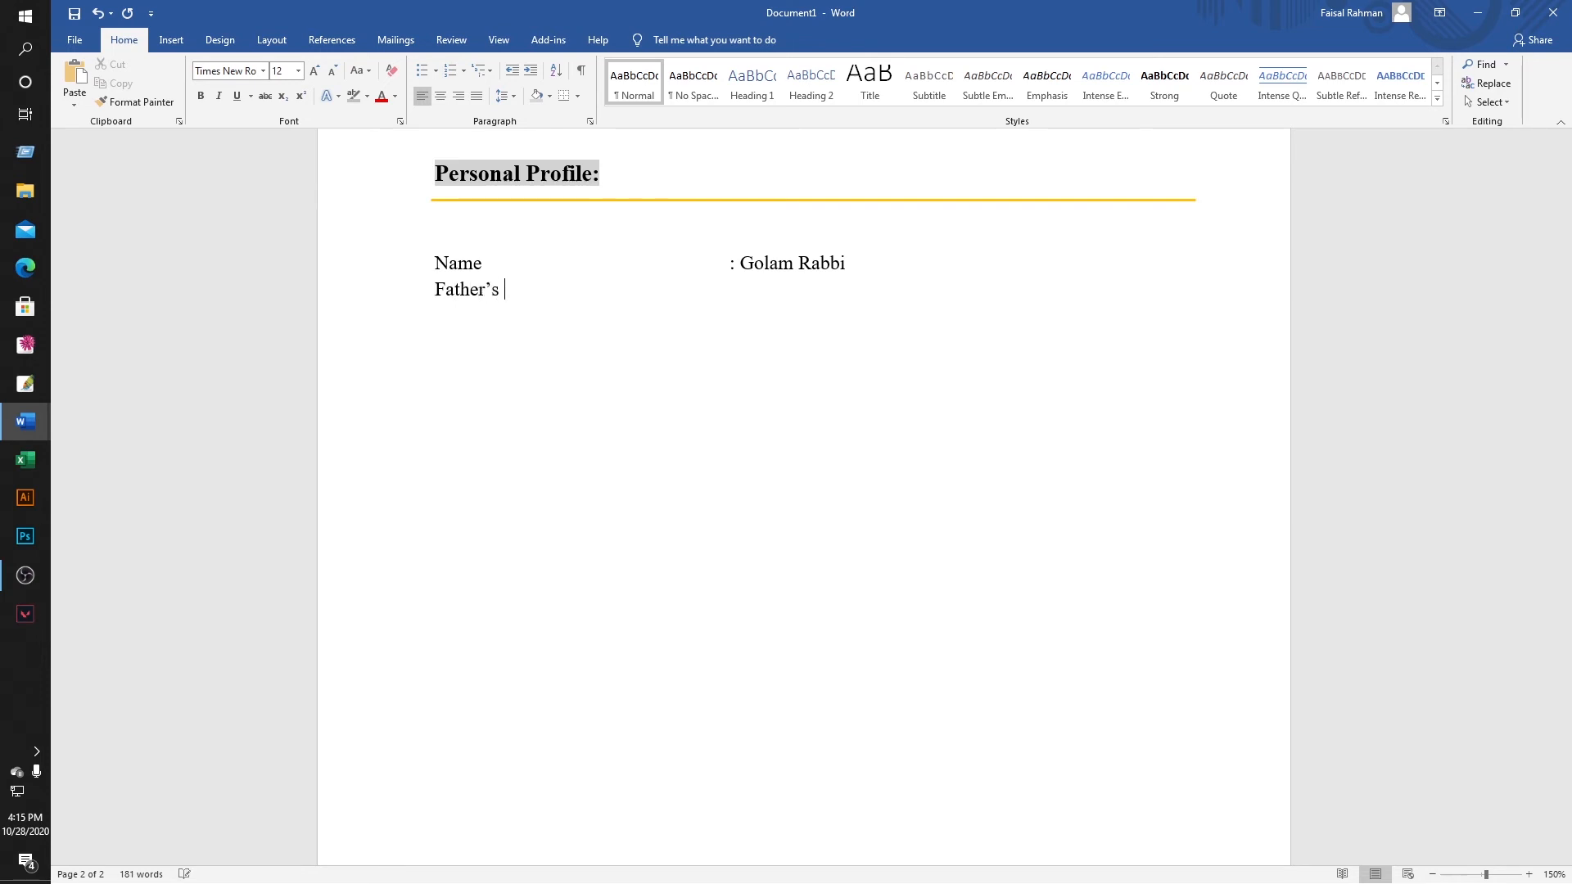
{"action": "type", "text": "Name"}
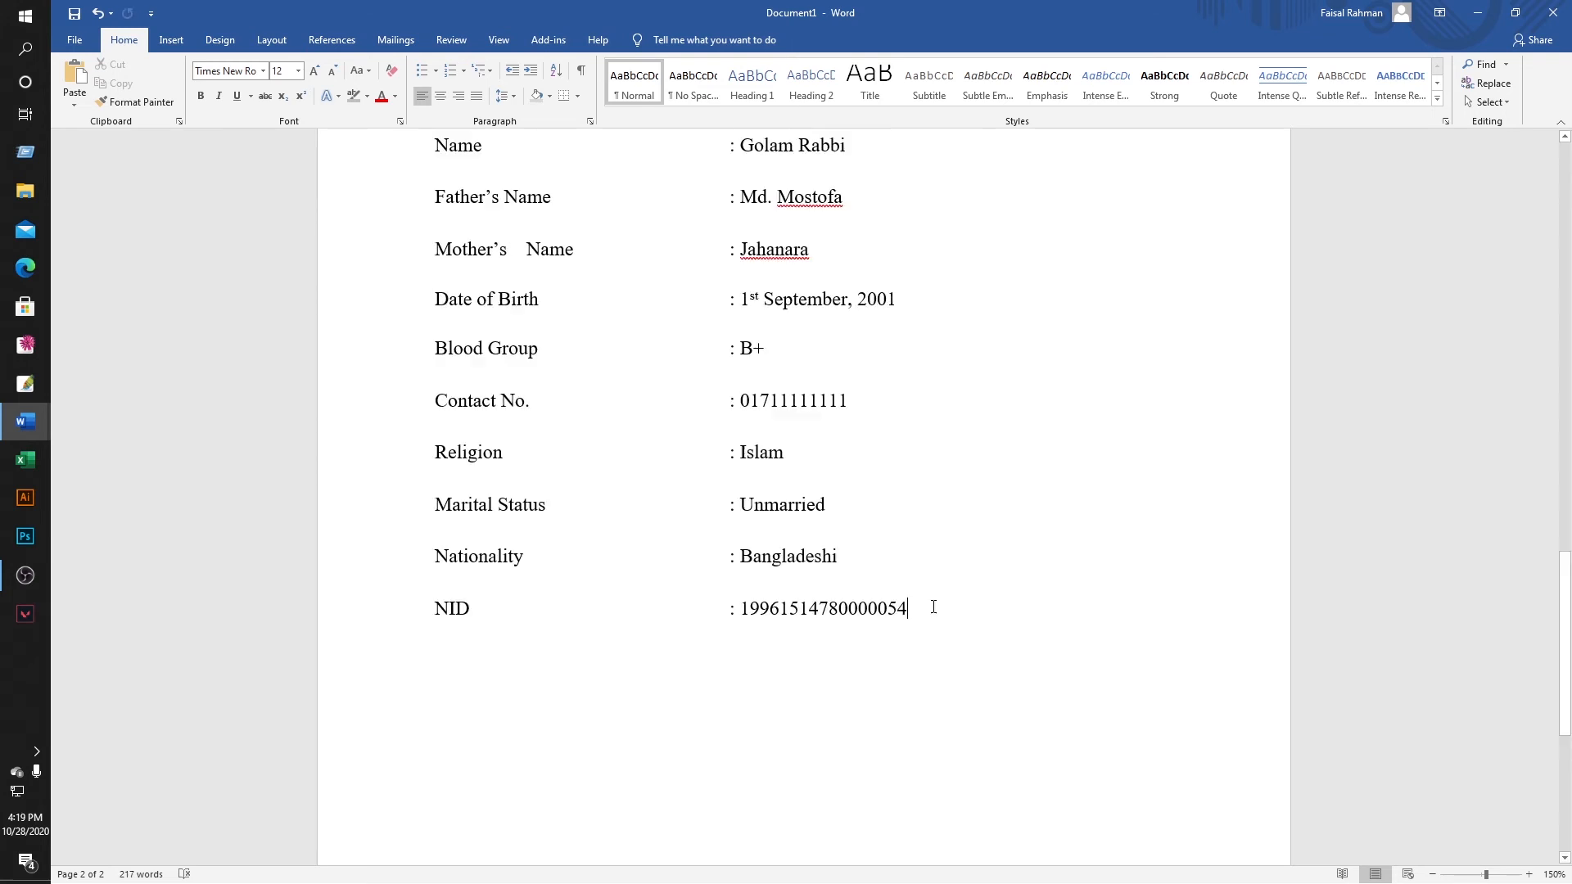
{"action": "scroll", "coordinate": [933, 603], "scroll_direction": "down", "scroll_amount": 5}
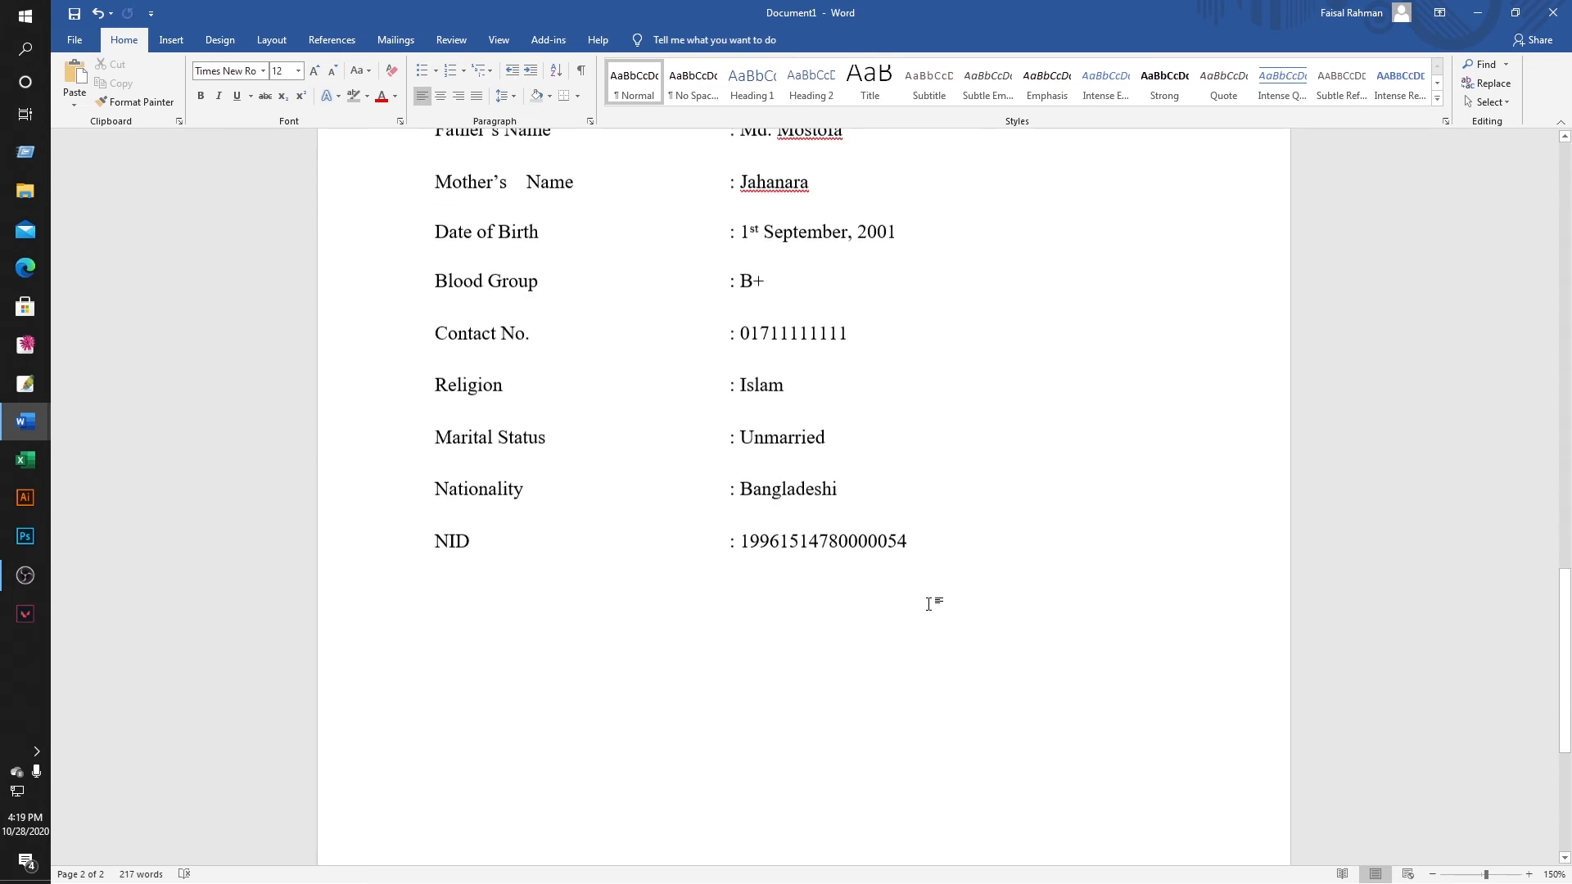
{"action": "scroll", "coordinate": [819, 593], "scroll_direction": "down", "scroll_amount": 5}
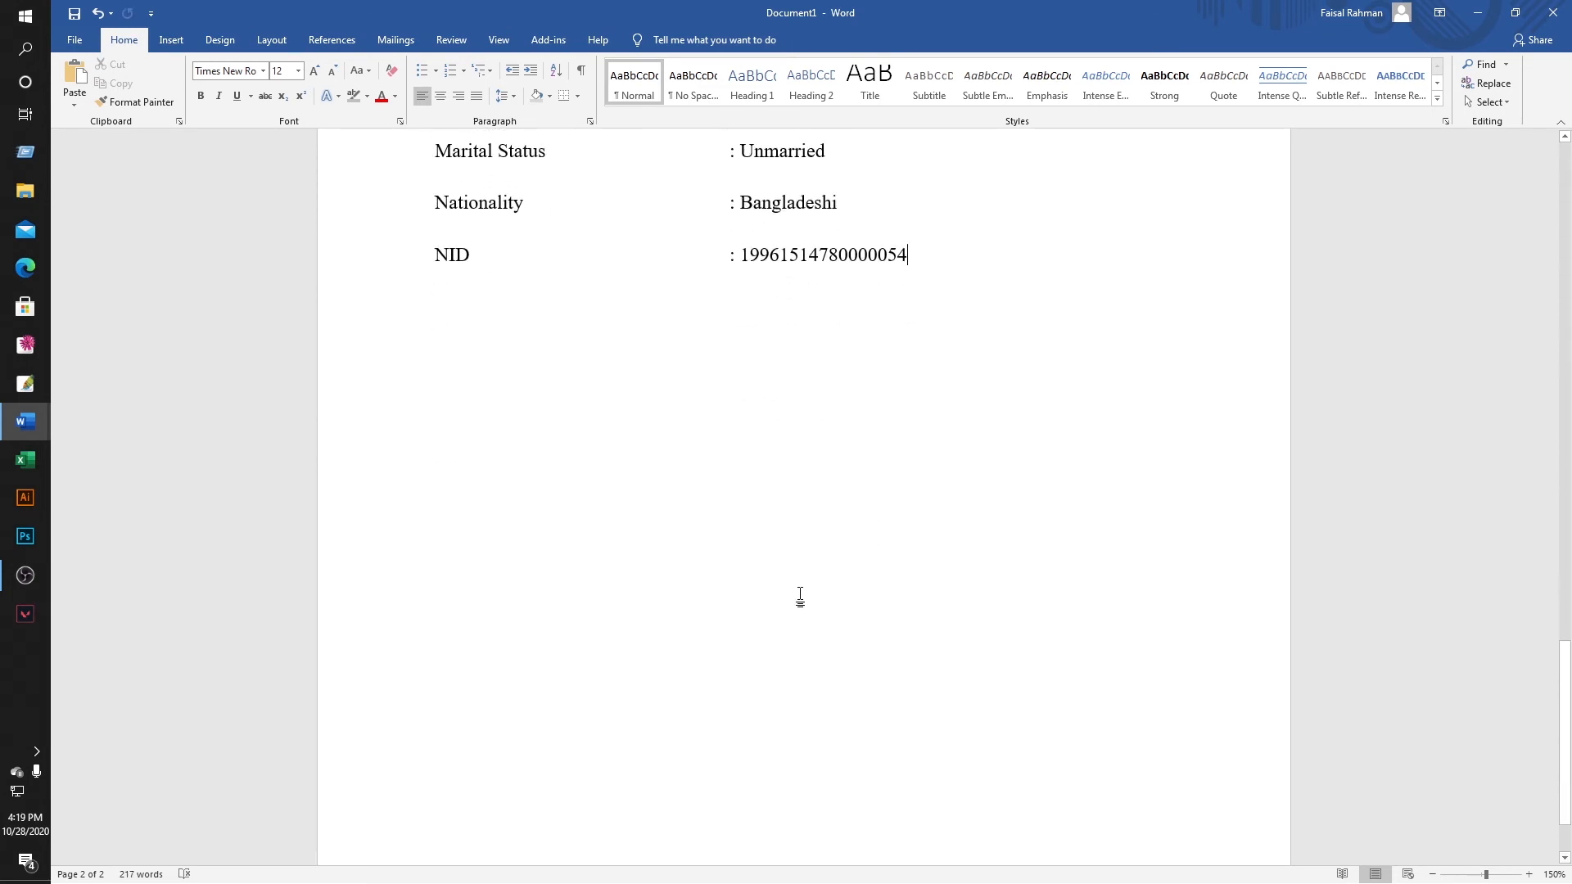
{"action": "scroll", "coordinate": [800, 597], "scroll_direction": "down", "scroll_amount": 2}
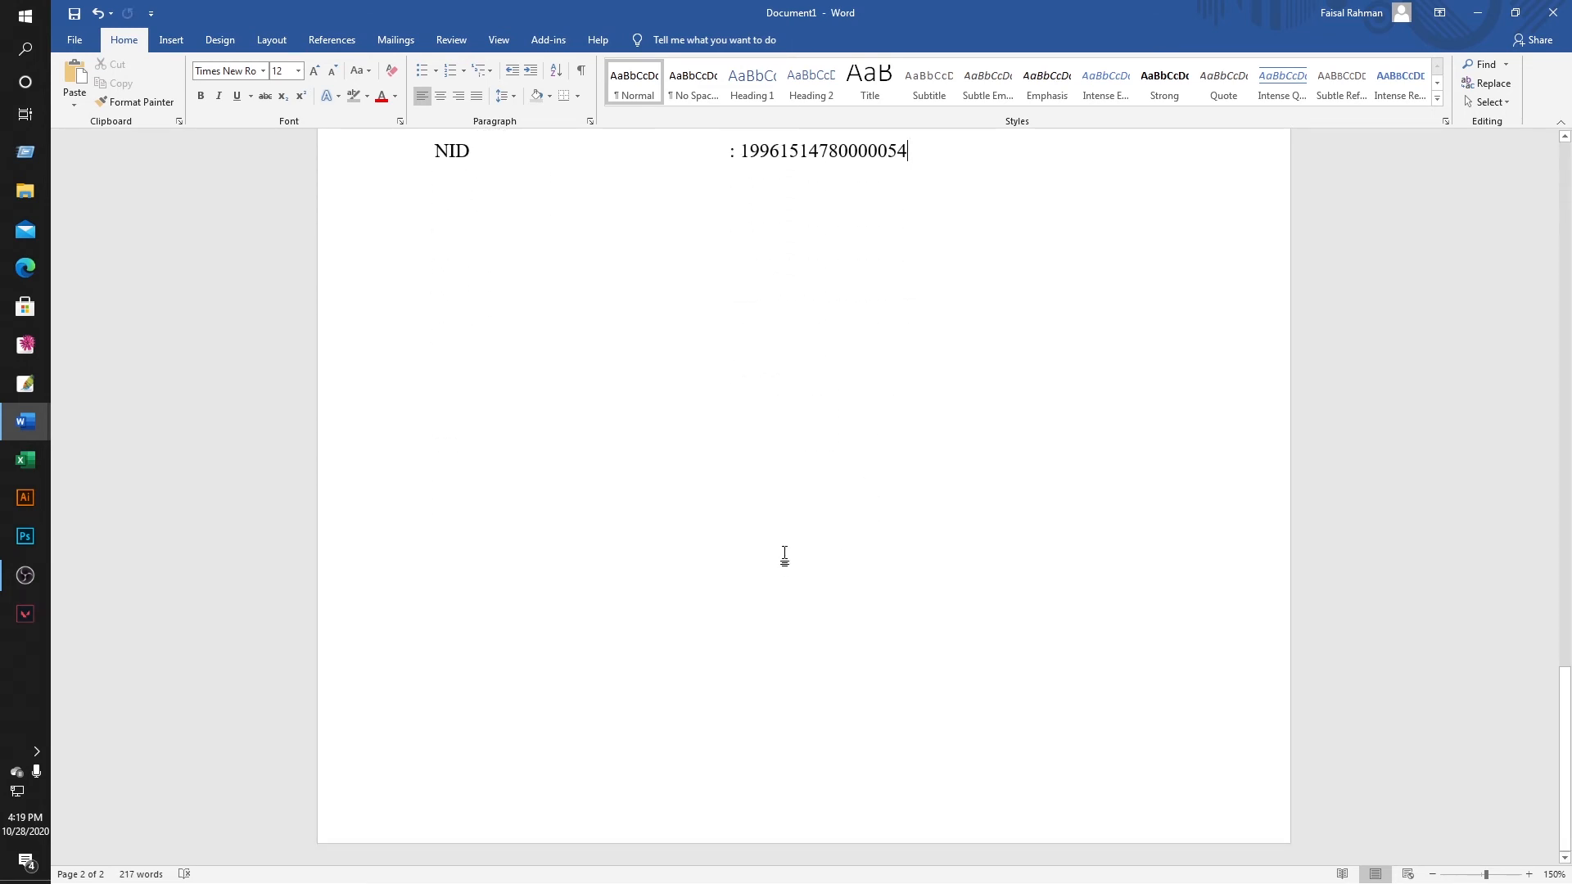
{"action": "scroll", "coordinate": [782, 555], "scroll_direction": "up", "scroll_amount": 4}
{"action": "key", "text": "ctrl+z"}
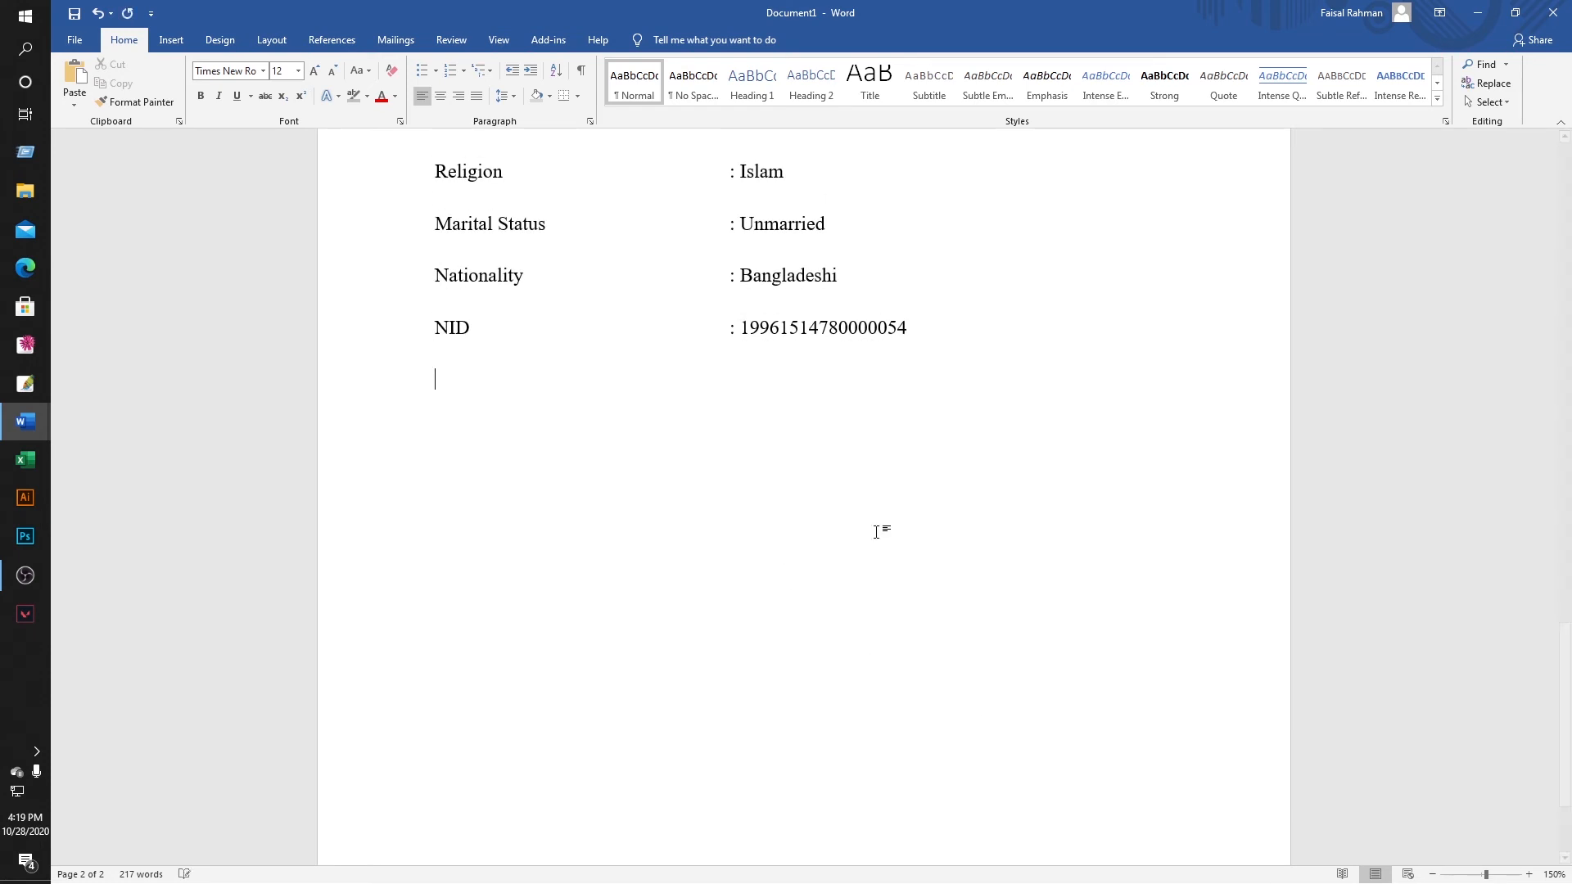
{"action": "mouse_move", "coordinate": [16, 435]}
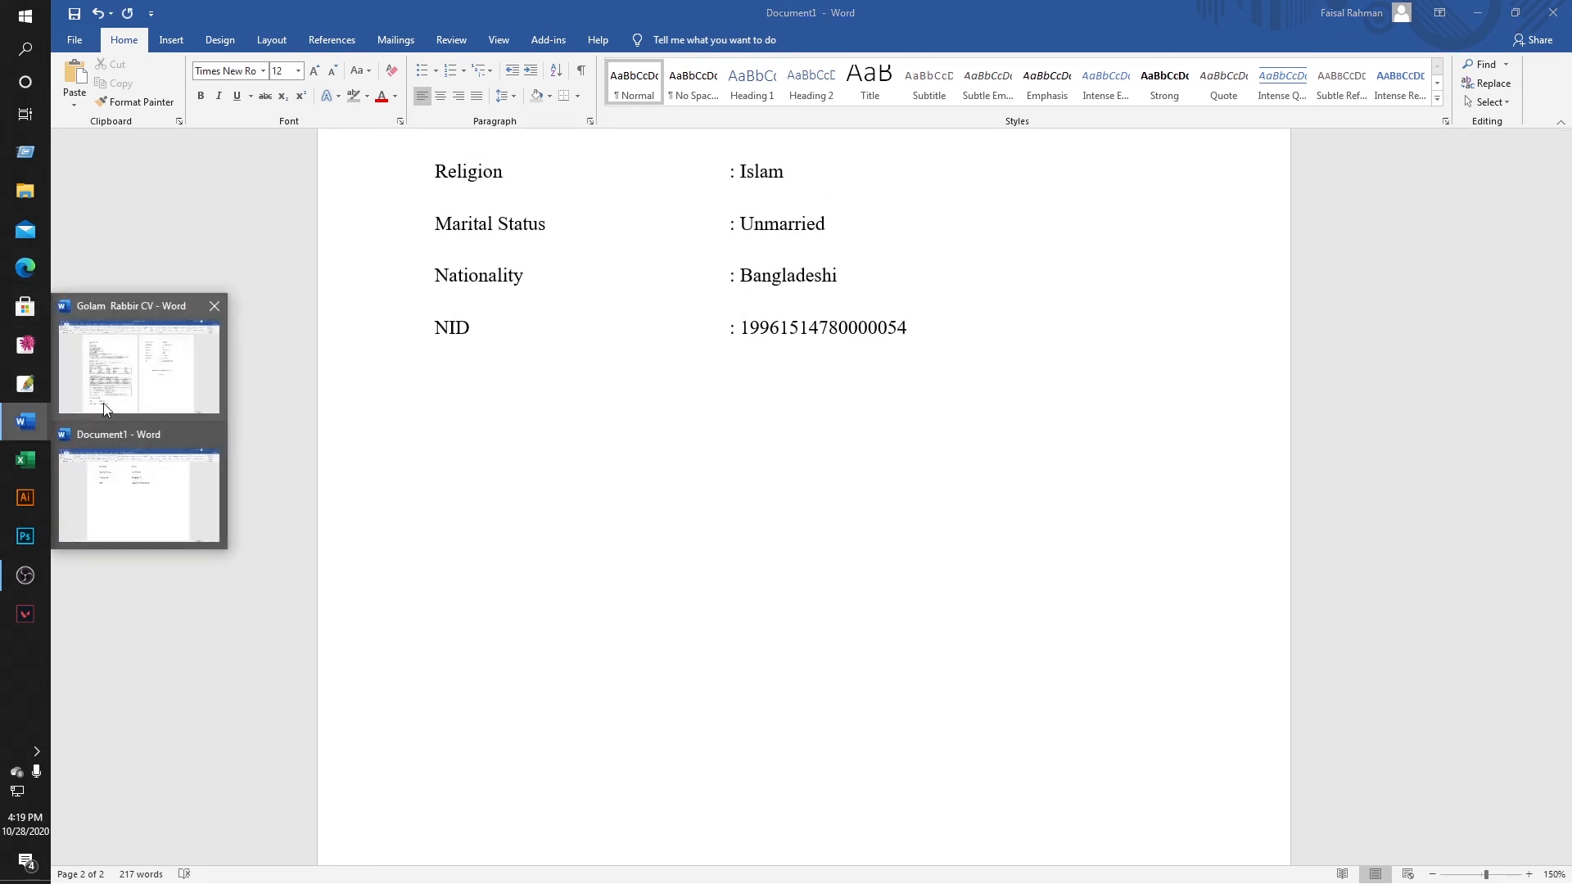
{"action": "left_click", "coordinate": [103, 403]}
{"action": "left_click", "coordinate": [950, 491]}
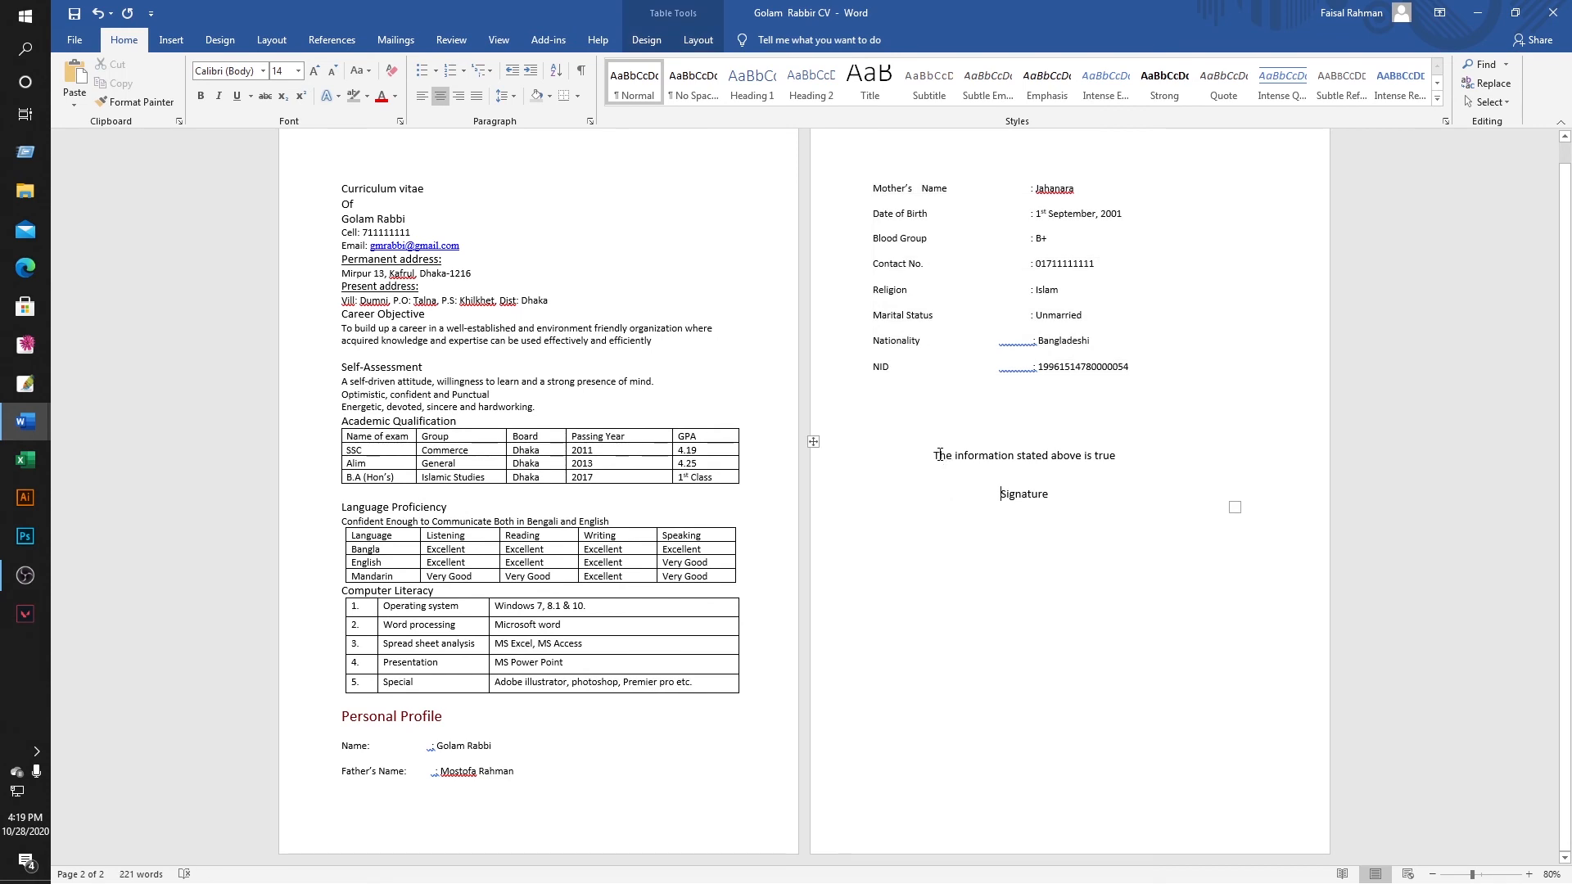
{"action": "mouse_move", "coordinate": [937, 455]}
{"action": "left_mouse_down"}
{"action": "mouse_move", "coordinate": [1097, 473]}
{"action": "mouse_move", "coordinate": [1082, 512]}
{"action": "left_mouse_up"}
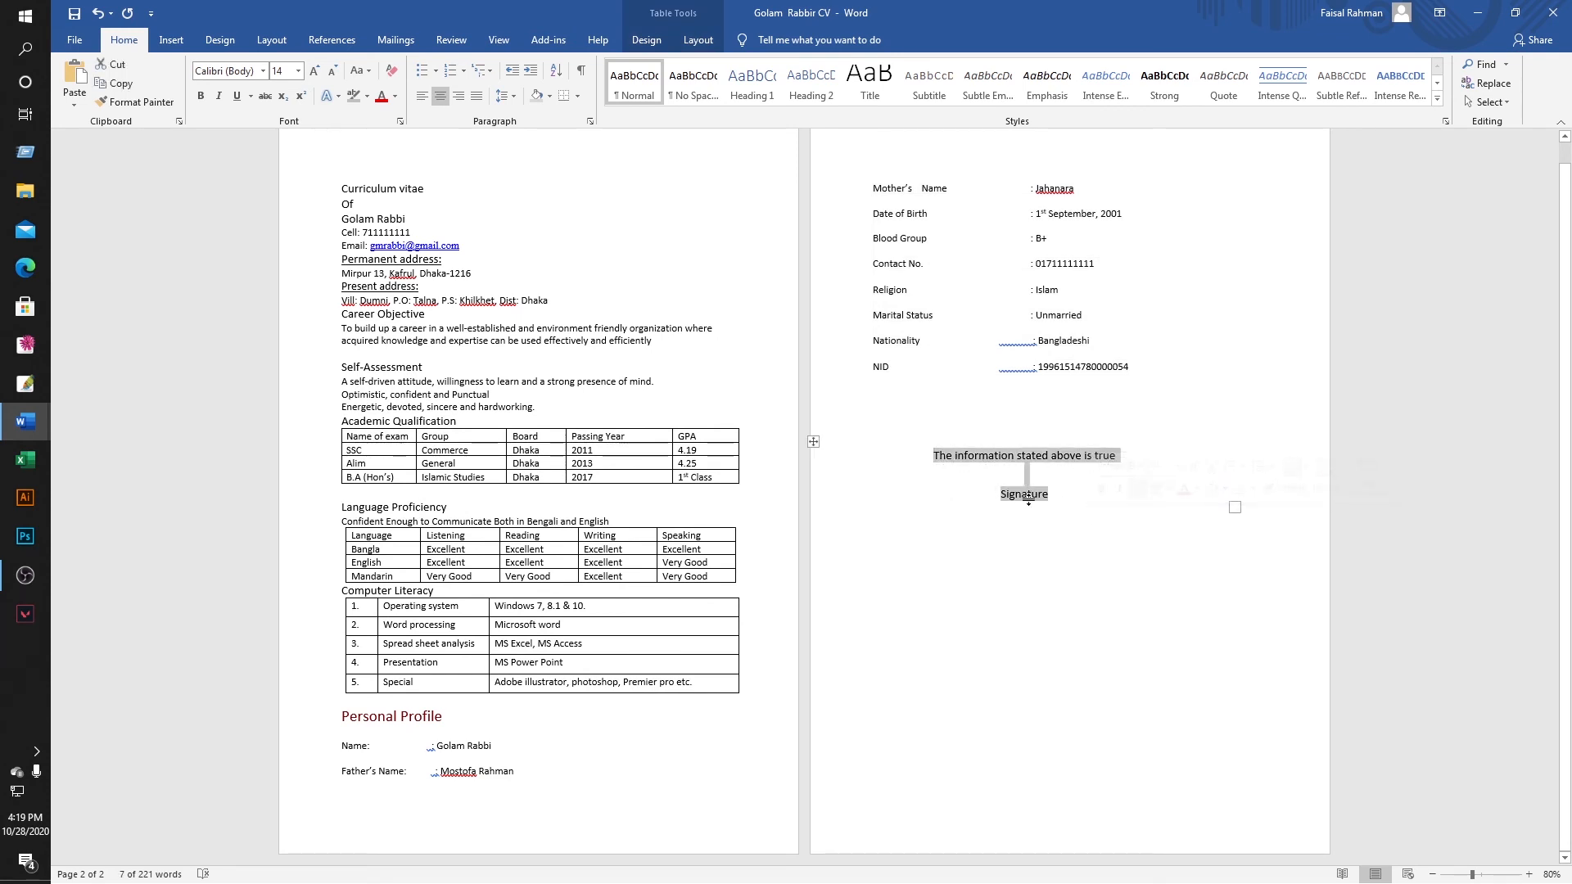
{"action": "right_click", "coordinate": [1025, 497]}
{"action": "left_click", "coordinate": [1068, 534]}
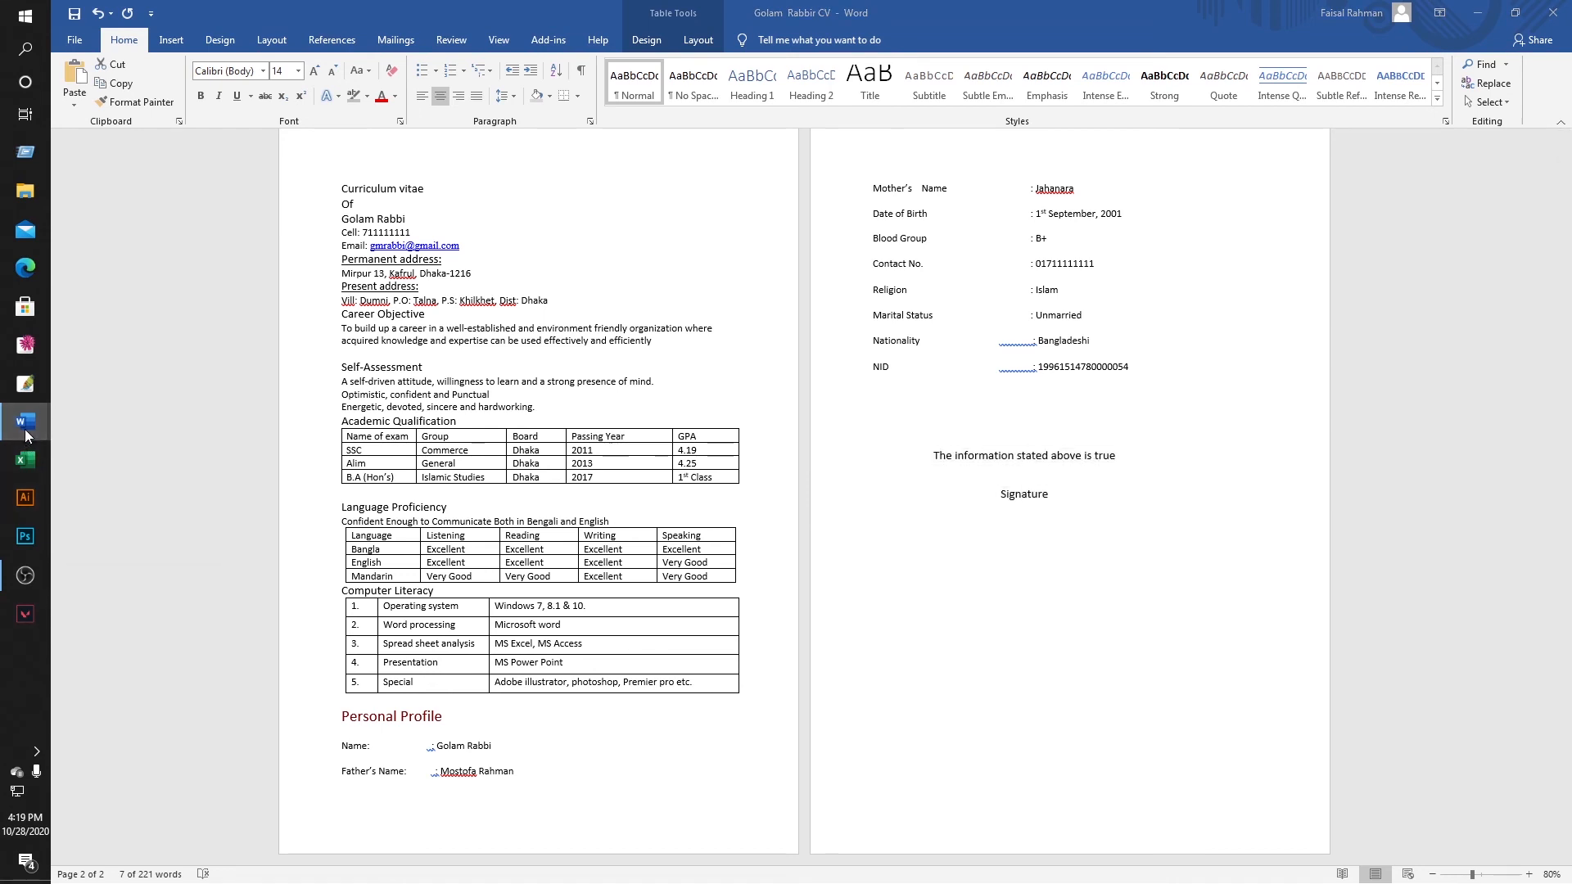
{"action": "mouse_move", "coordinate": [25, 424]}
{"action": "left_click", "coordinate": [115, 516]}
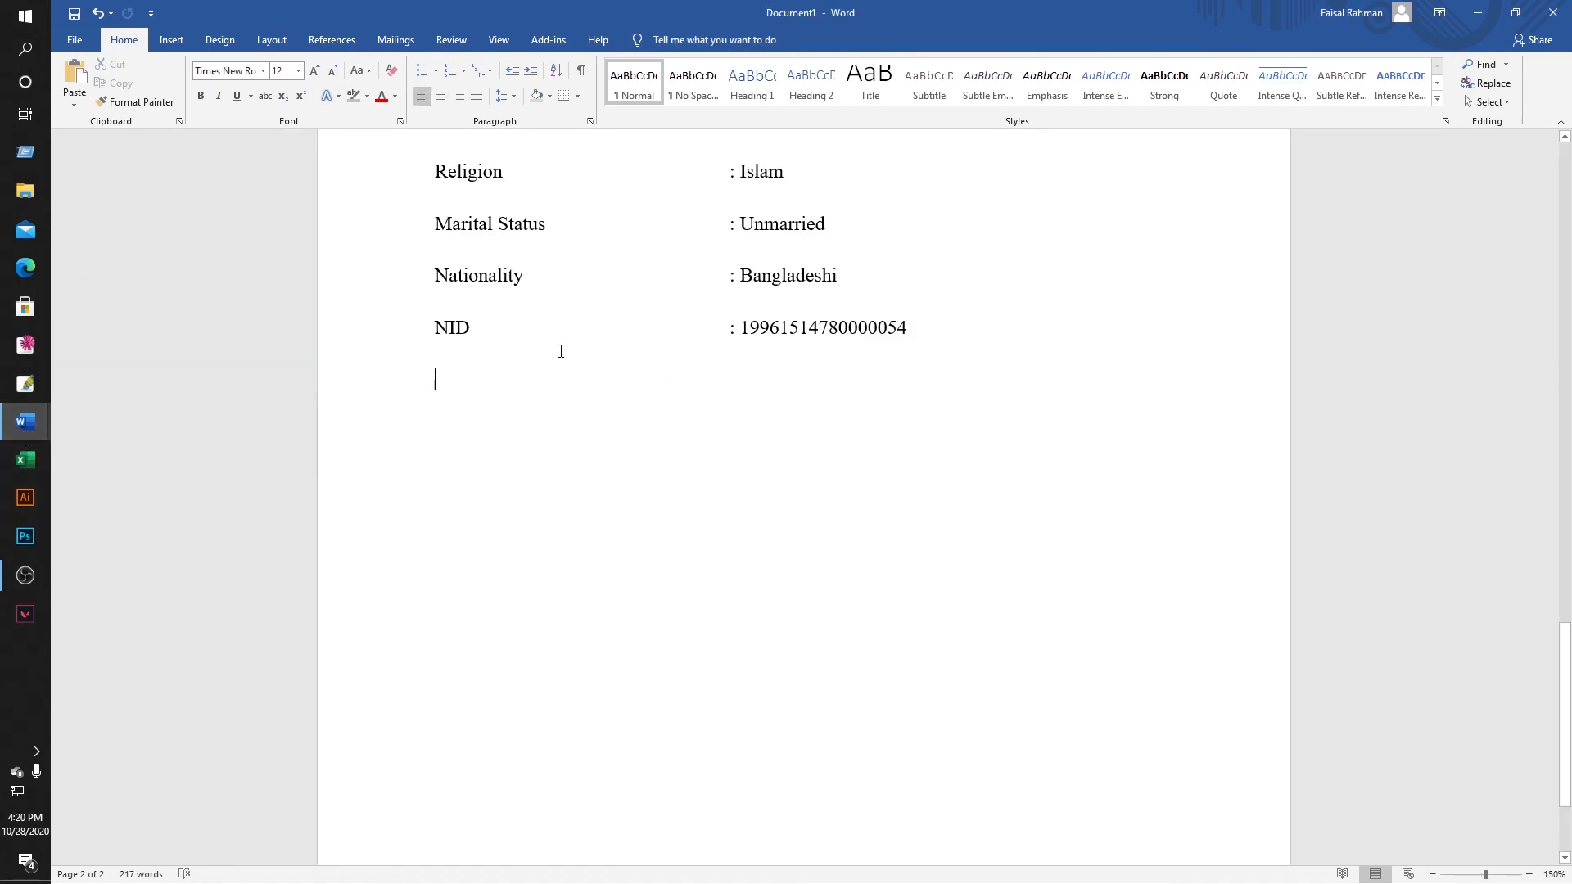
Draw a text box below the NID row and paste the declaration and Signature lines.
{"action": "left_click", "coordinate": [171, 39]}
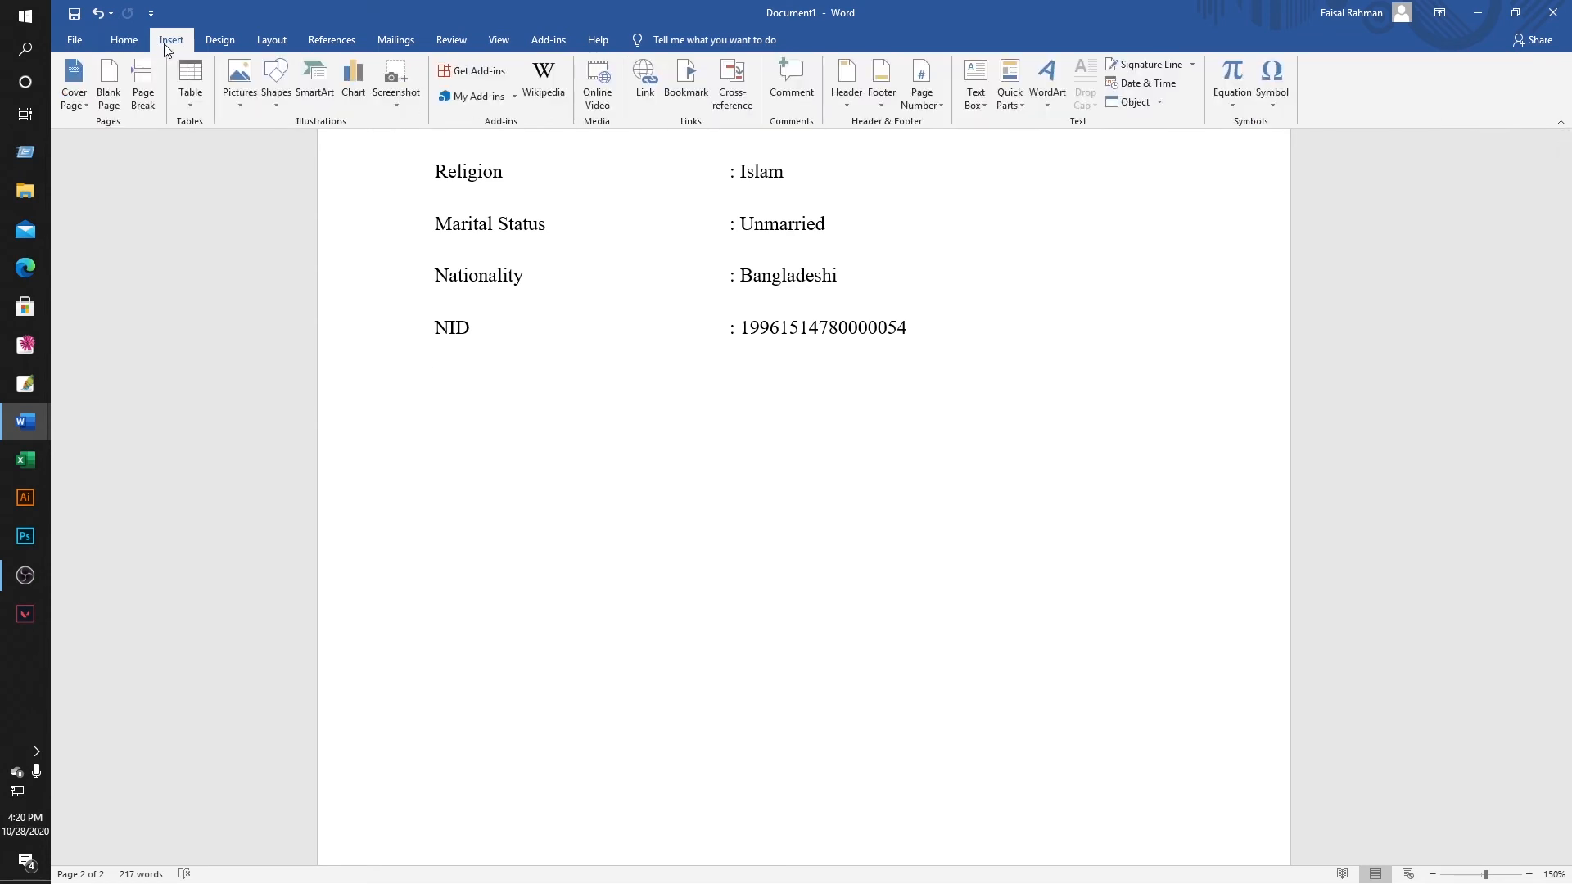
{"action": "left_click", "coordinate": [277, 82]}
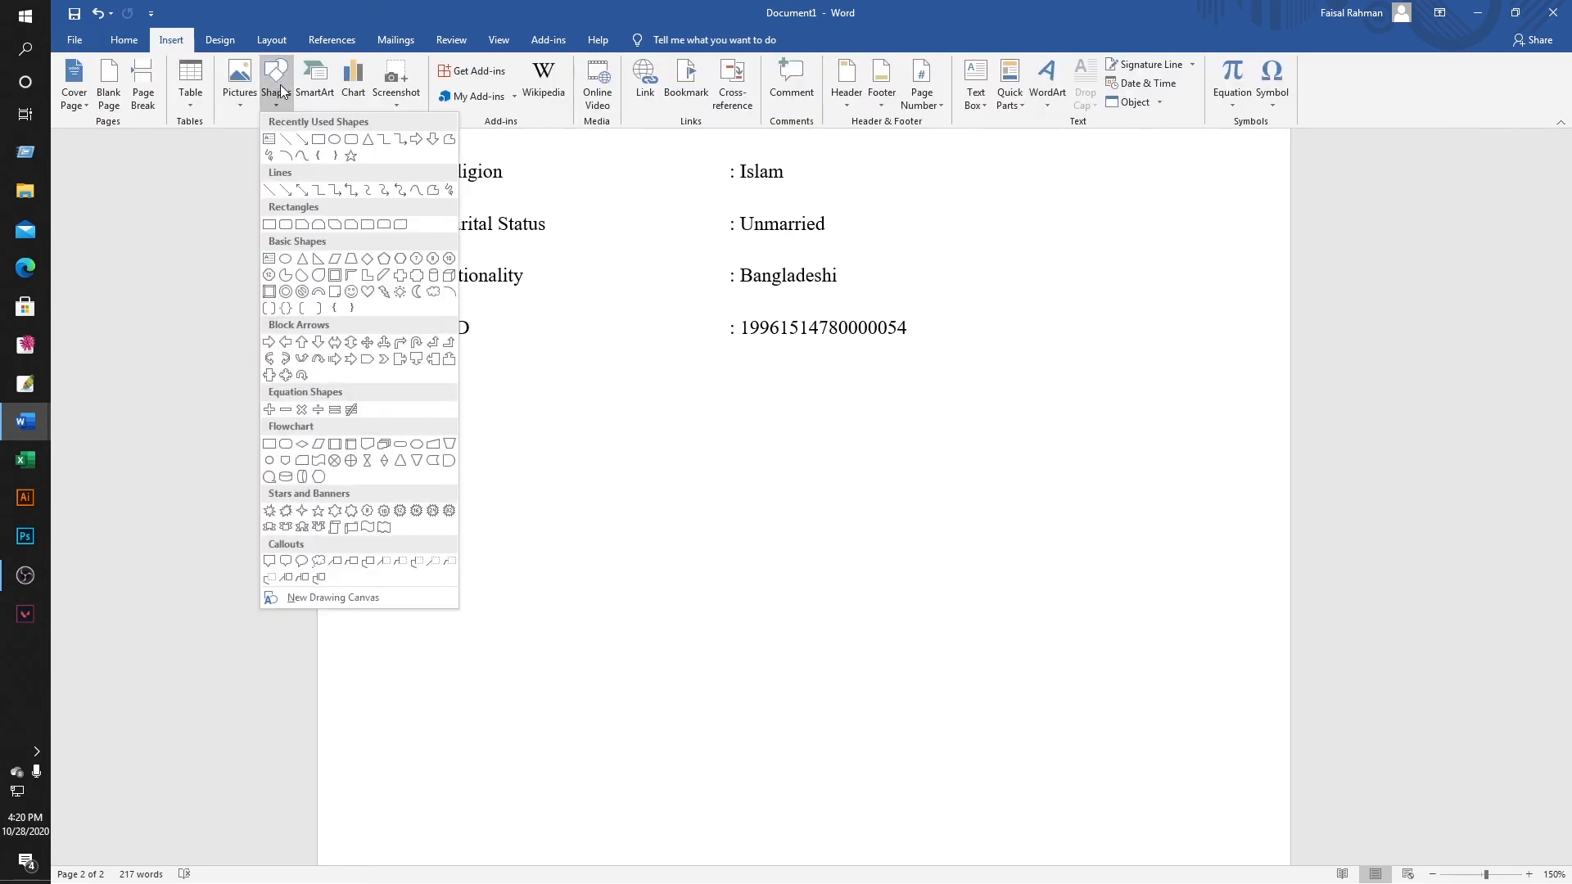
{"action": "left_click", "coordinate": [271, 145]}
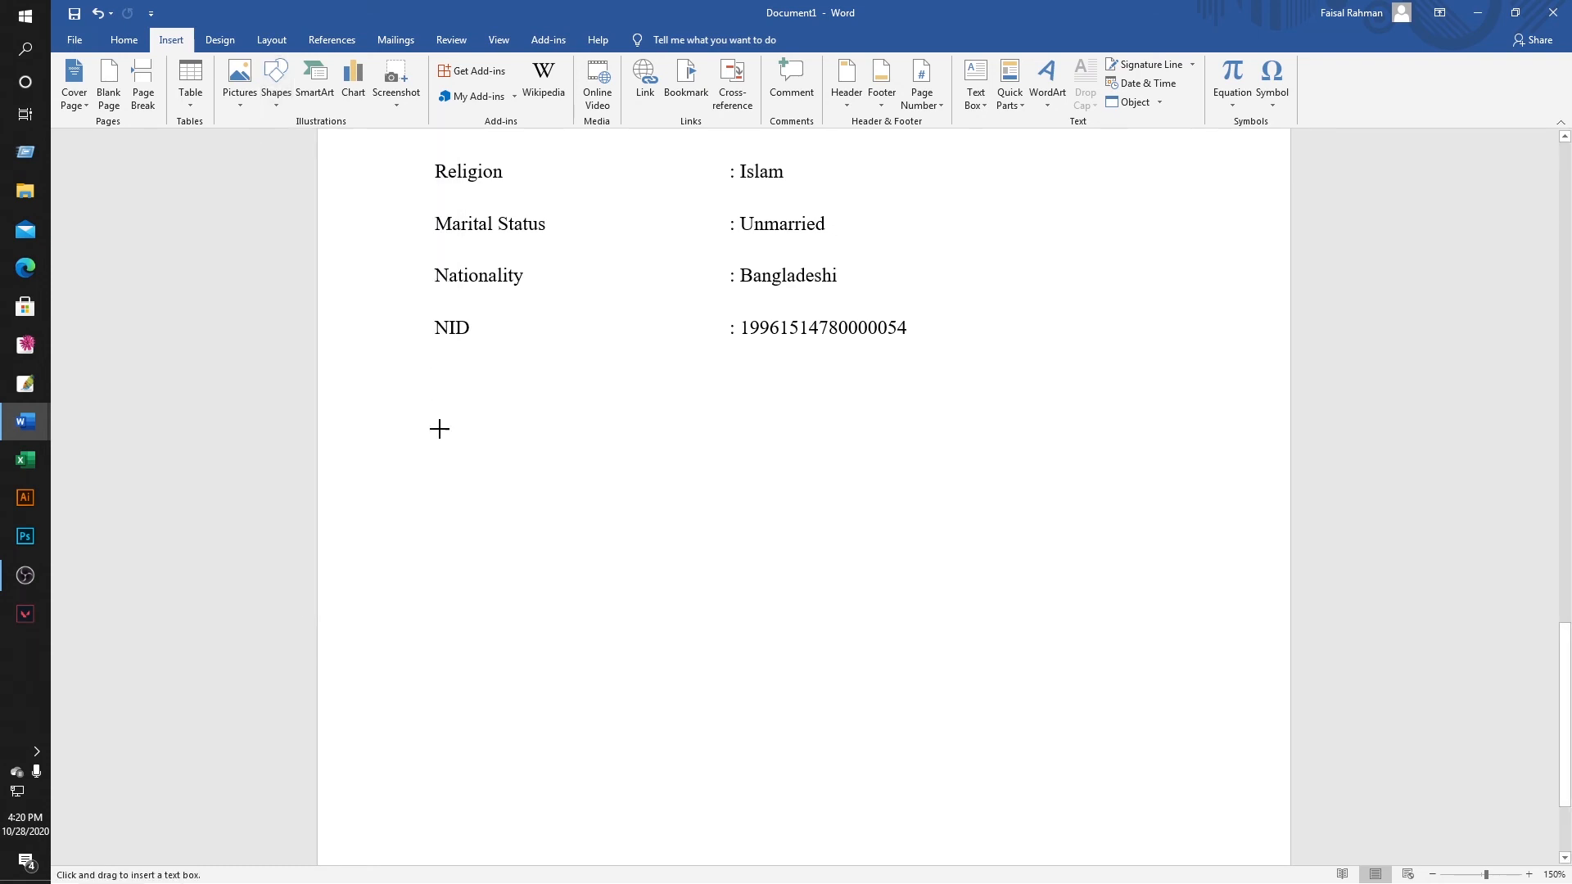
{"action": "mouse_move", "coordinate": [434, 422]}
{"action": "left_mouse_down"}
{"action": "mouse_move", "coordinate": [996, 572]}
{"action": "mouse_move", "coordinate": [1131, 669]}
{"action": "mouse_move", "coordinate": [1113, 664]}
{"action": "left_mouse_up"}
{"action": "key", "text": "ctrl+v"}
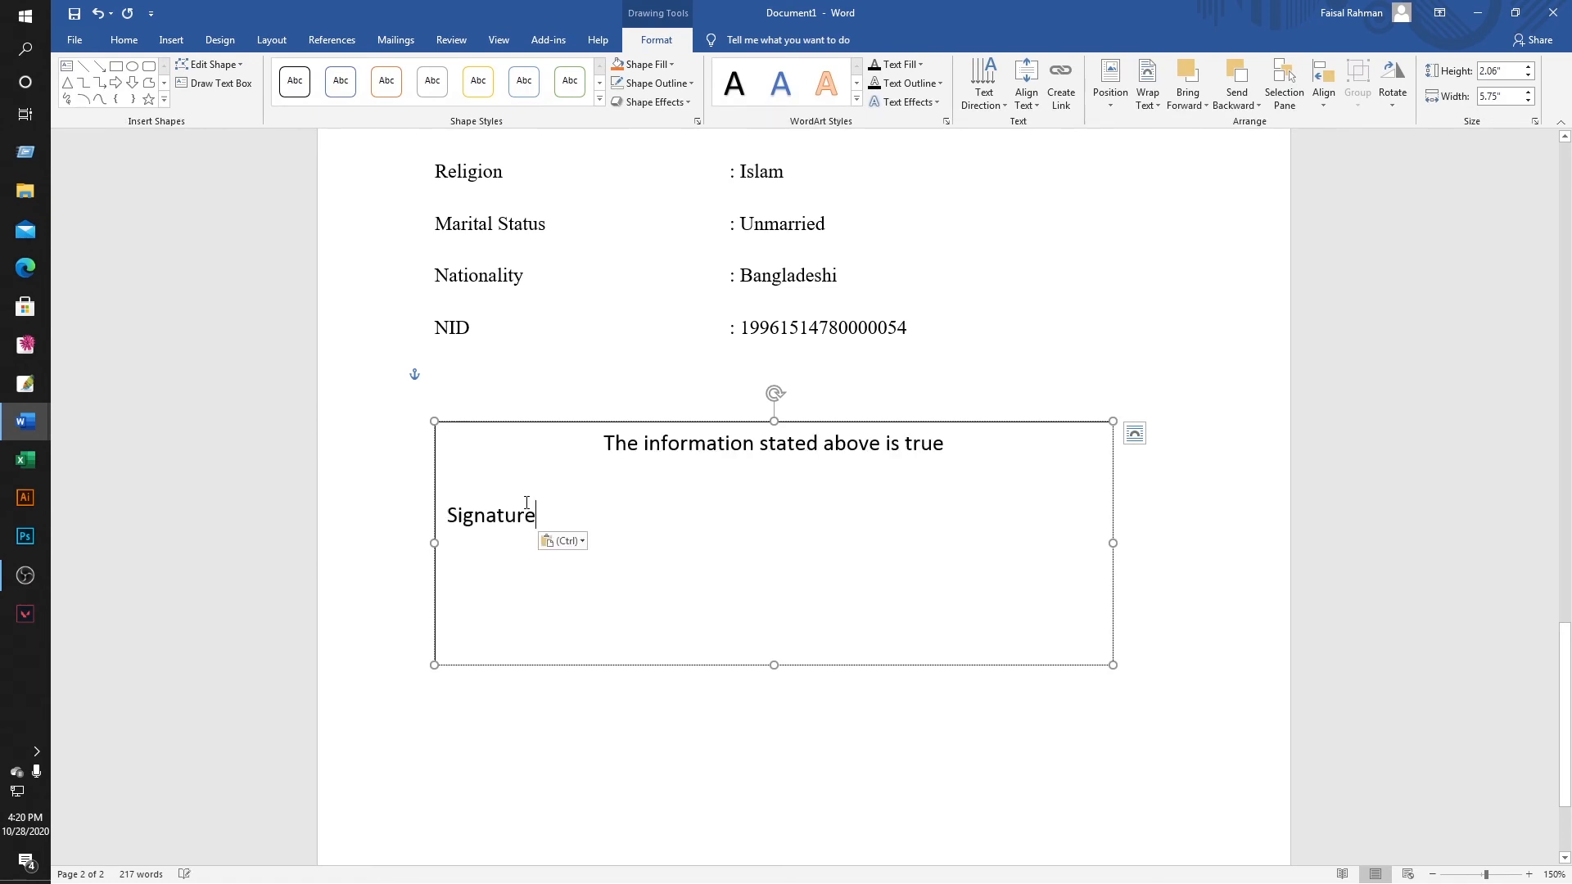
Centre the text box contents and set them to Times New Roman.
{"action": "key", "text": "ctrl+a"}
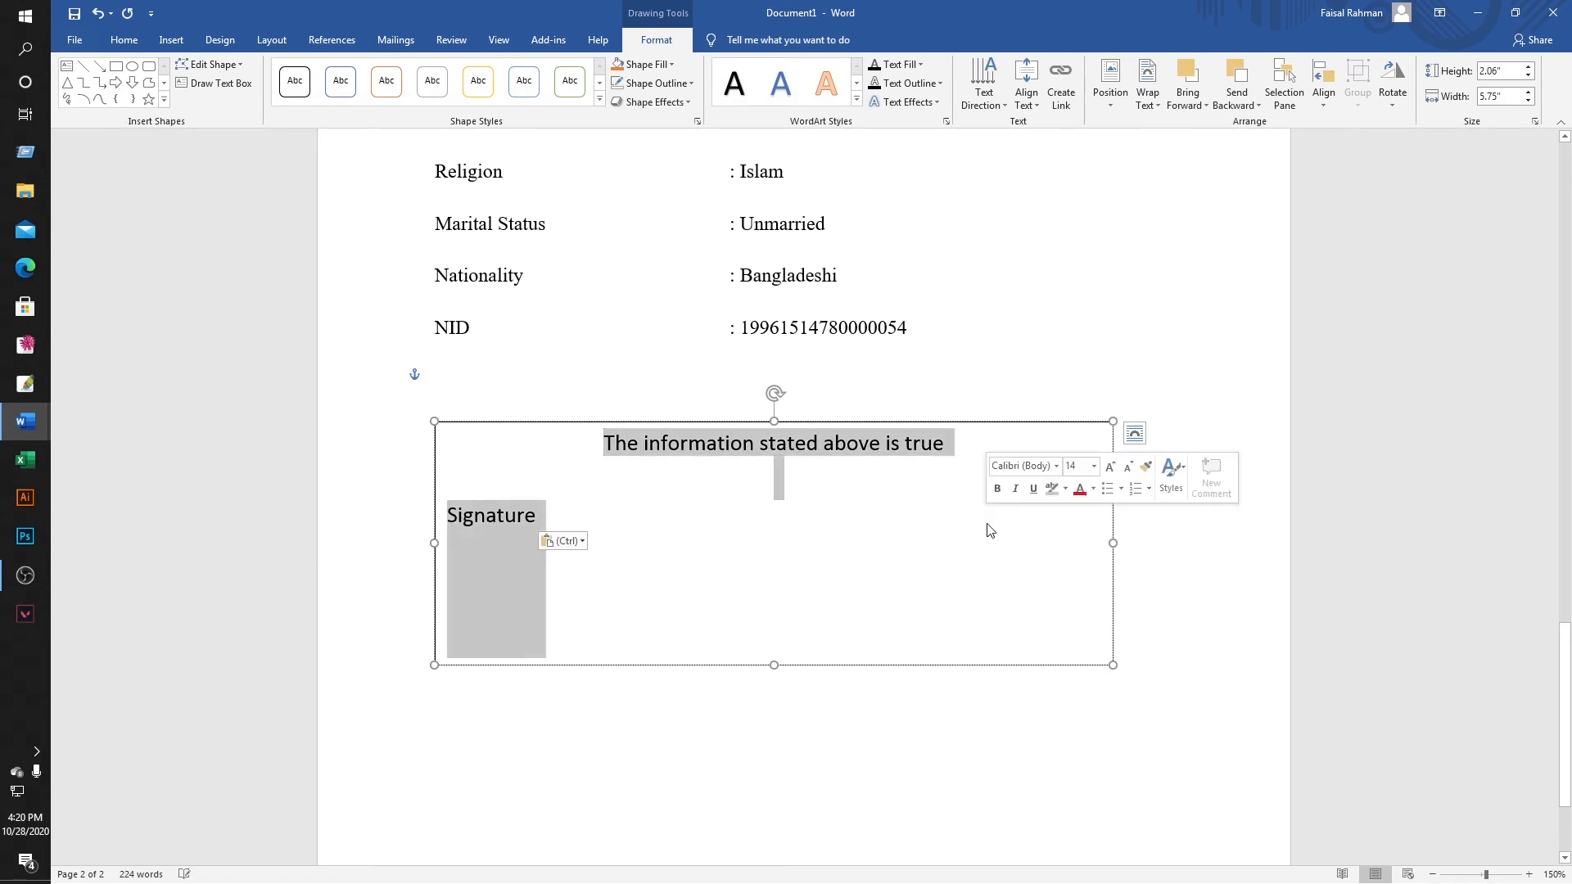
{"action": "left_click", "coordinate": [129, 51]}
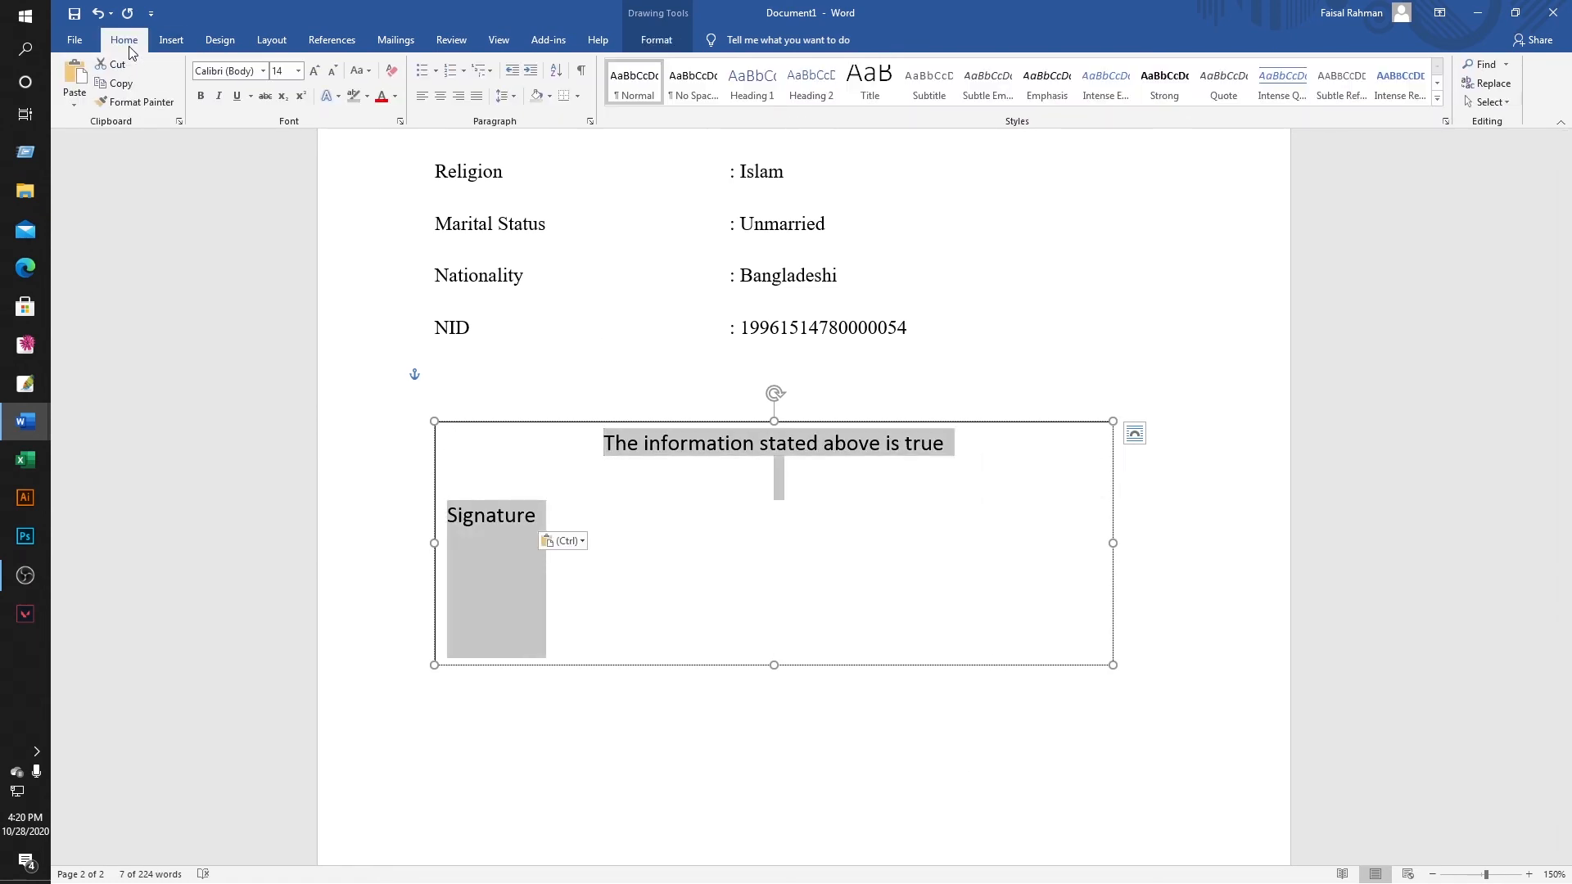
{"action": "left_click", "coordinate": [447, 97]}
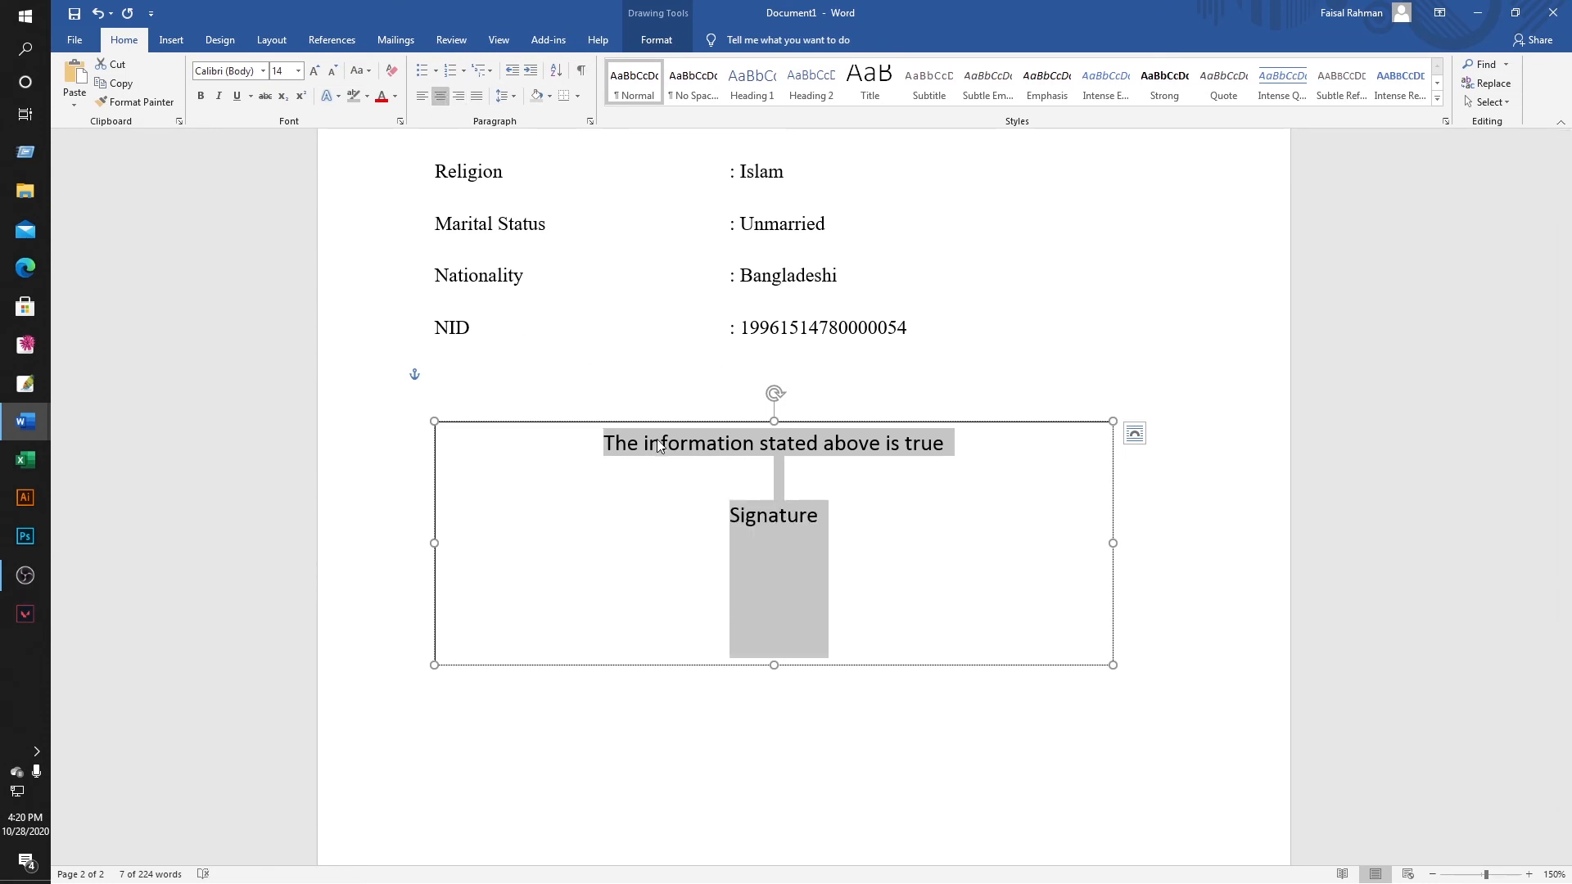
{"action": "left_click", "coordinate": [1028, 526]}
{"action": "left_click_drag", "start_coordinate": [607, 439], "coordinate": [821, 526]}
{"action": "left_click", "coordinate": [232, 73]}
{"action": "type", "text": "Times New Ro"}
{"action": "key", "text": "Return"}
{"action": "left_click", "coordinate": [1012, 501]}
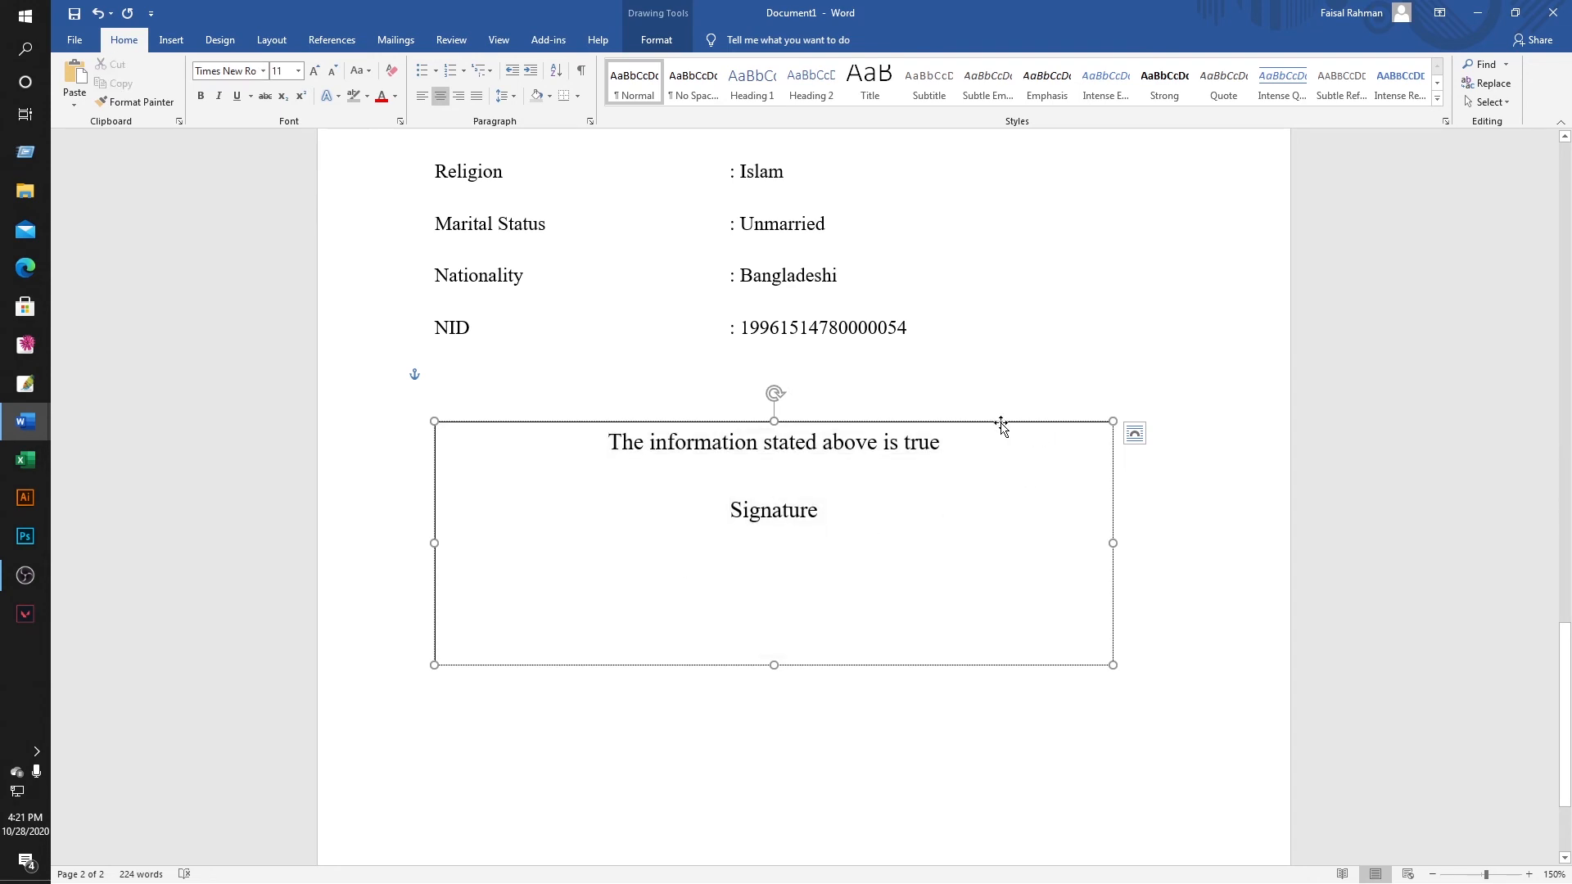
Nudge the declaration text box slightly to sit just below NID.
{"action": "mouse_move", "coordinate": [1014, 421]}
{"action": "left_mouse_down"}
{"action": "mouse_move", "coordinate": [1028, 469]}
{"action": "mouse_move", "coordinate": [982, 393]}
{"action": "mouse_move", "coordinate": [997, 432]}
{"action": "mouse_move", "coordinate": [1018, 412]}
{"action": "left_mouse_up"}
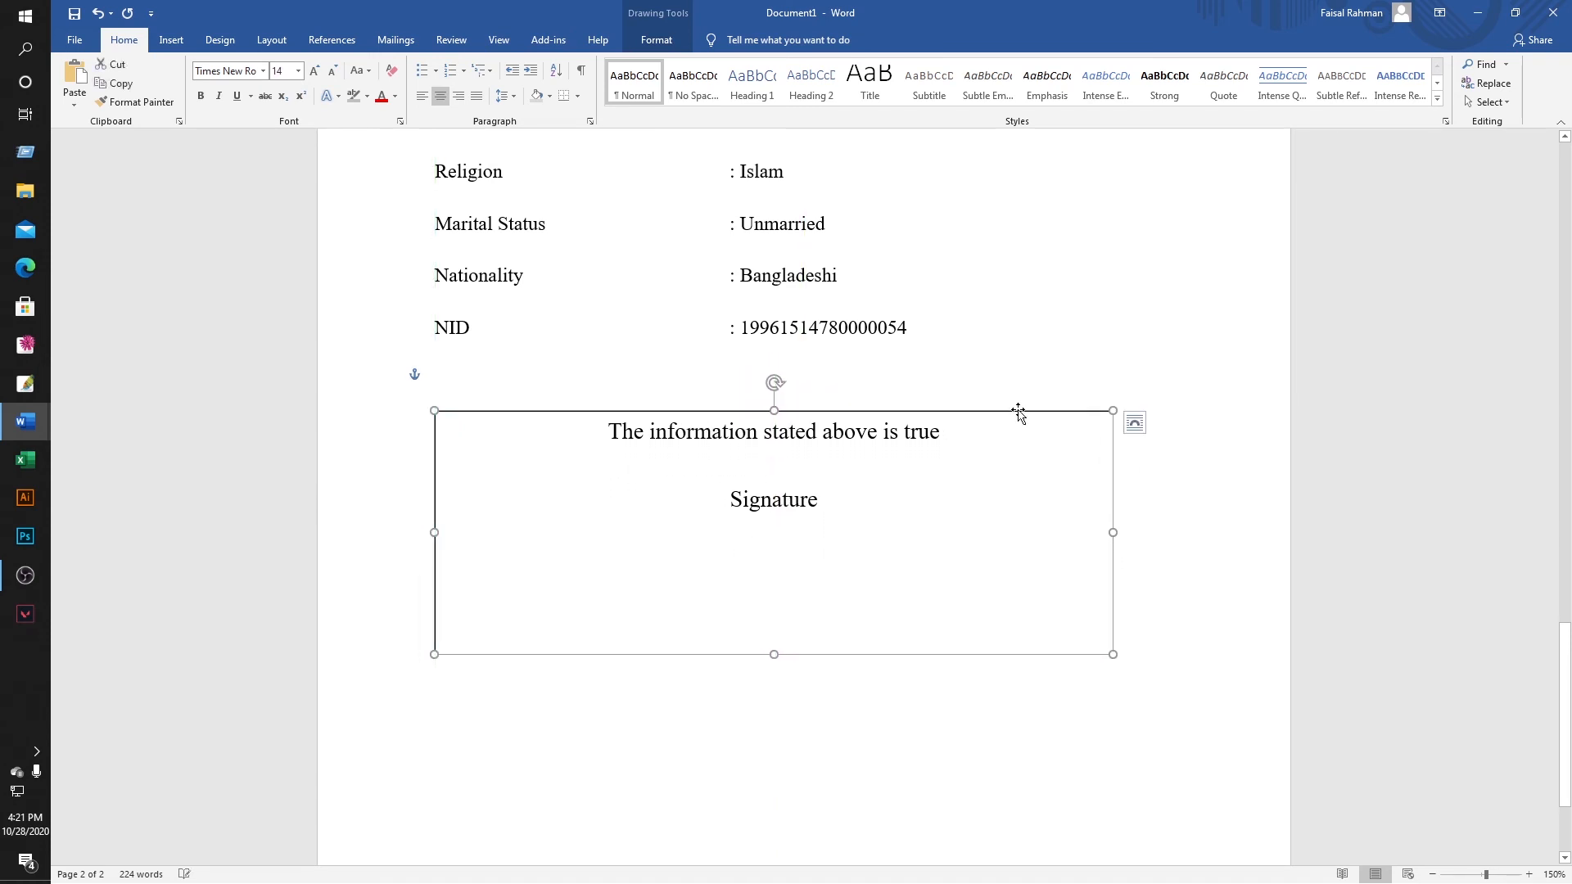
{"action": "left_click", "coordinate": [985, 401]}
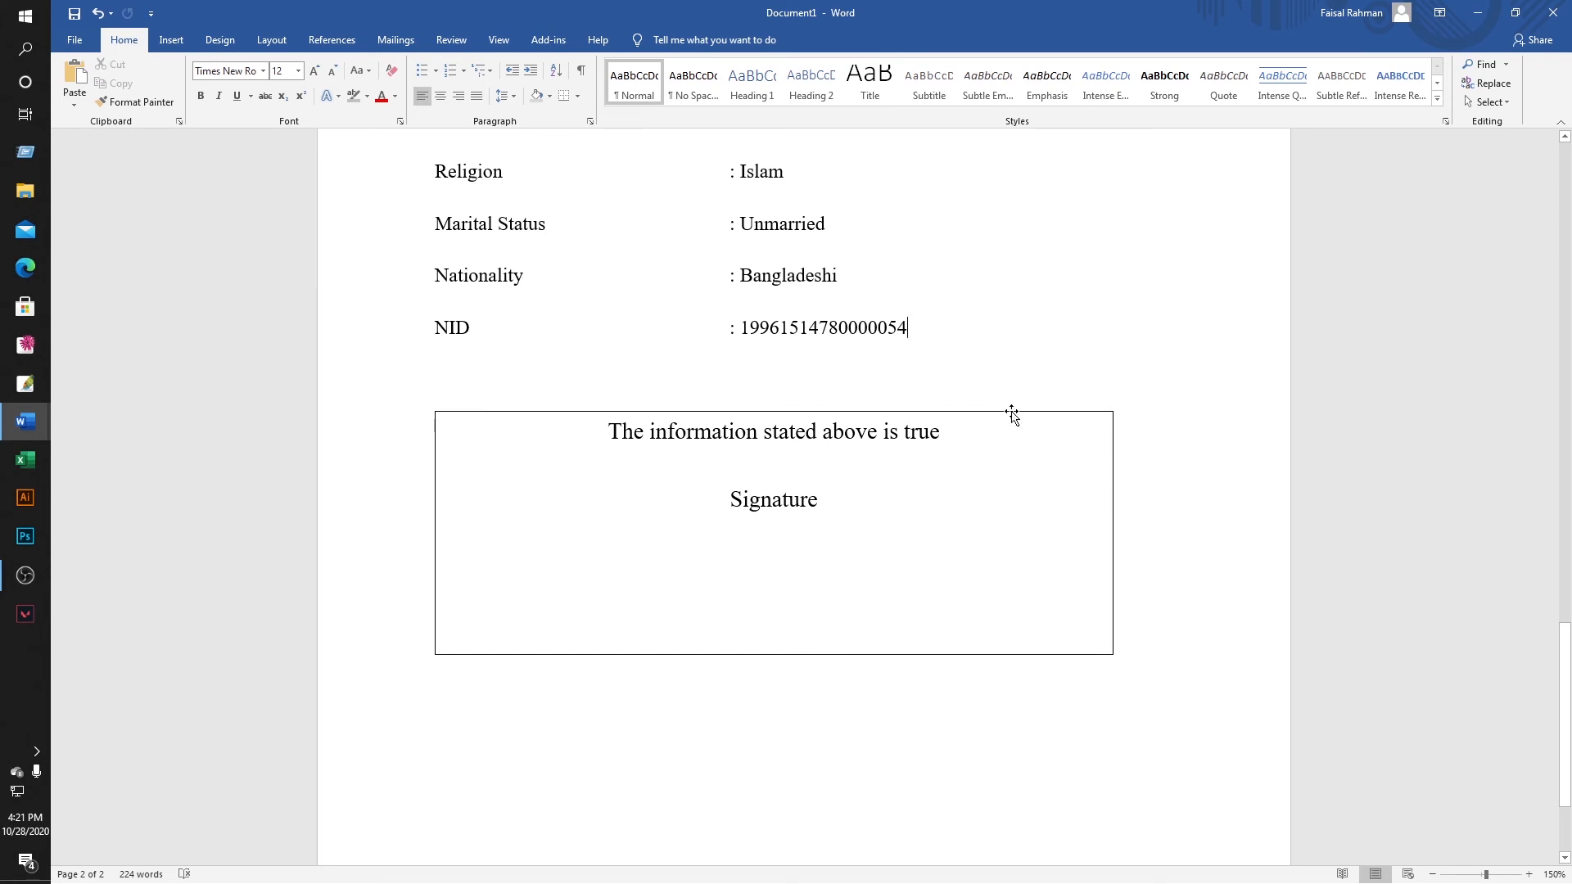
{"action": "left_click", "coordinate": [1013, 416]}
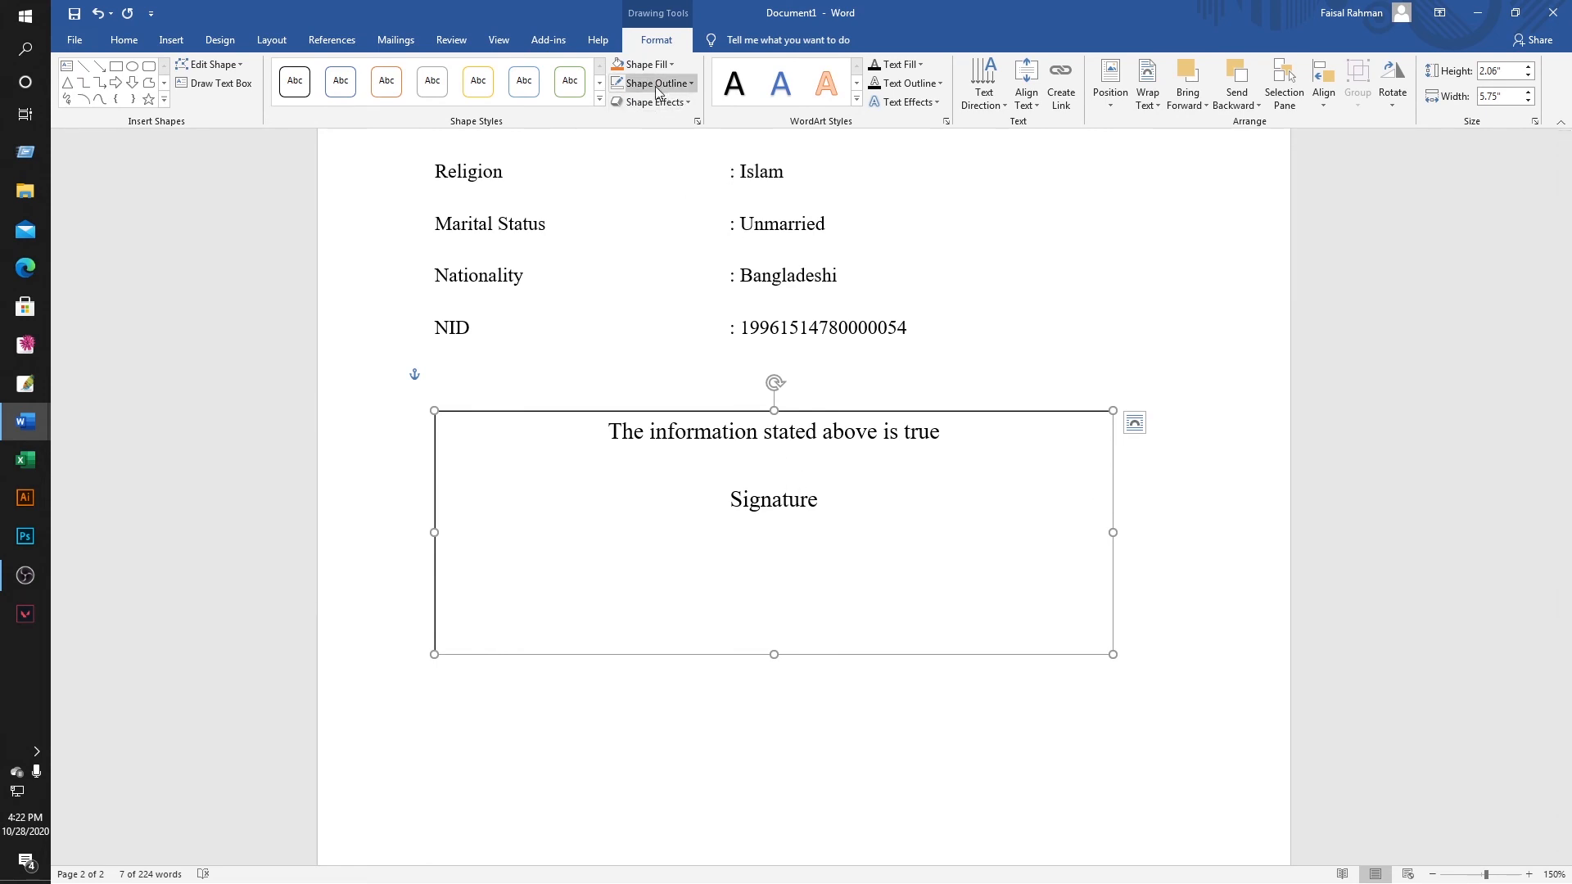
Set the declaration text box's Shape Outline to No Outline.
{"action": "left_click", "coordinate": [689, 84]}
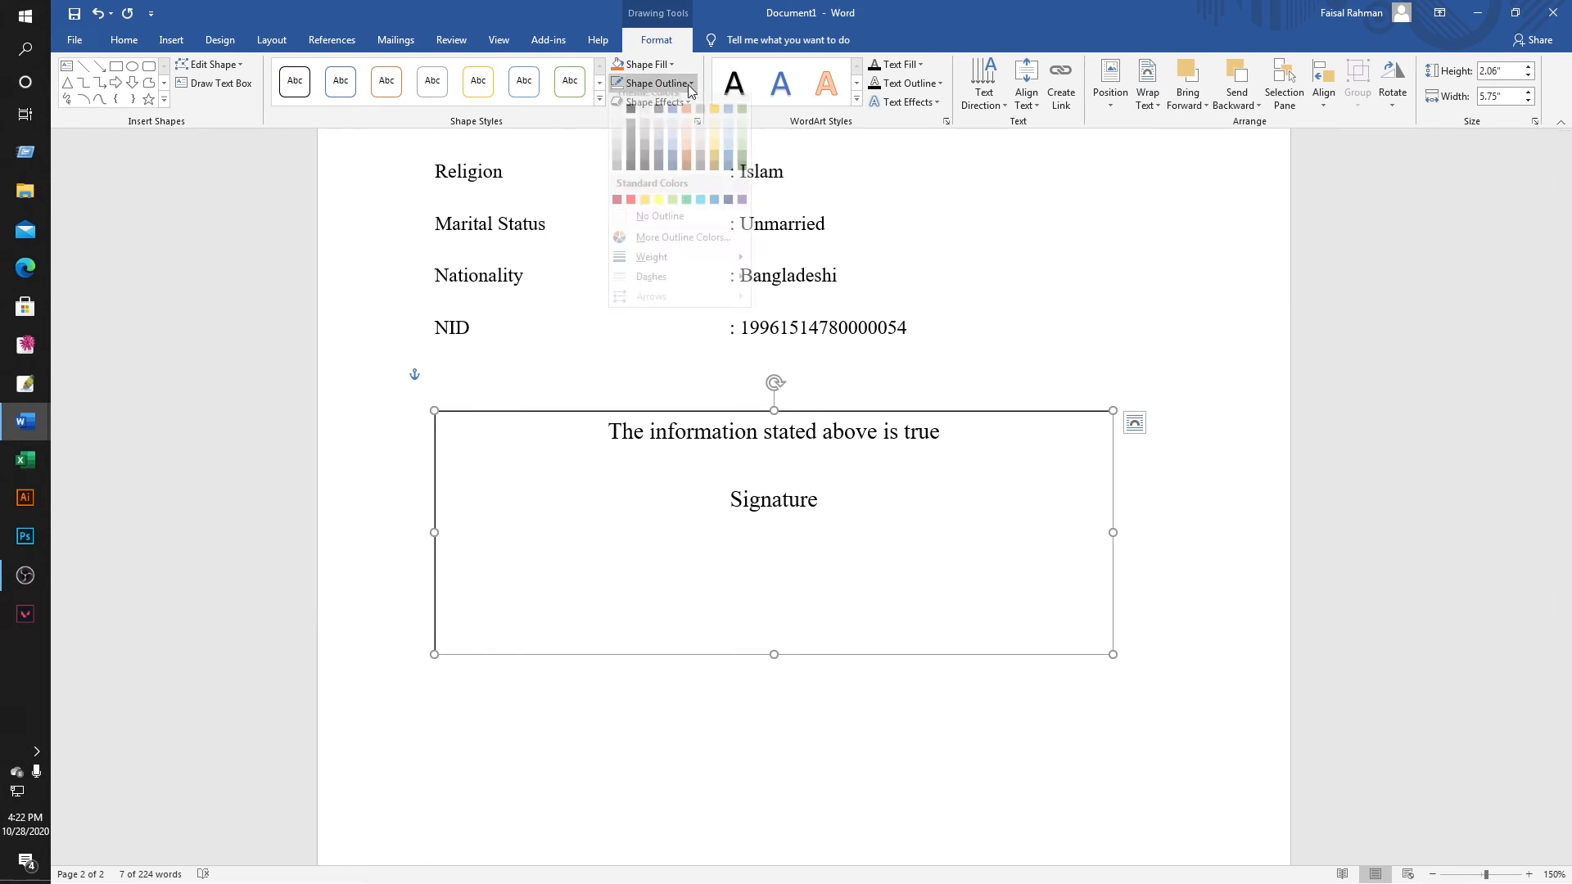
{"action": "left_click", "coordinate": [686, 227]}
{"action": "left_click", "coordinate": [1118, 372]}
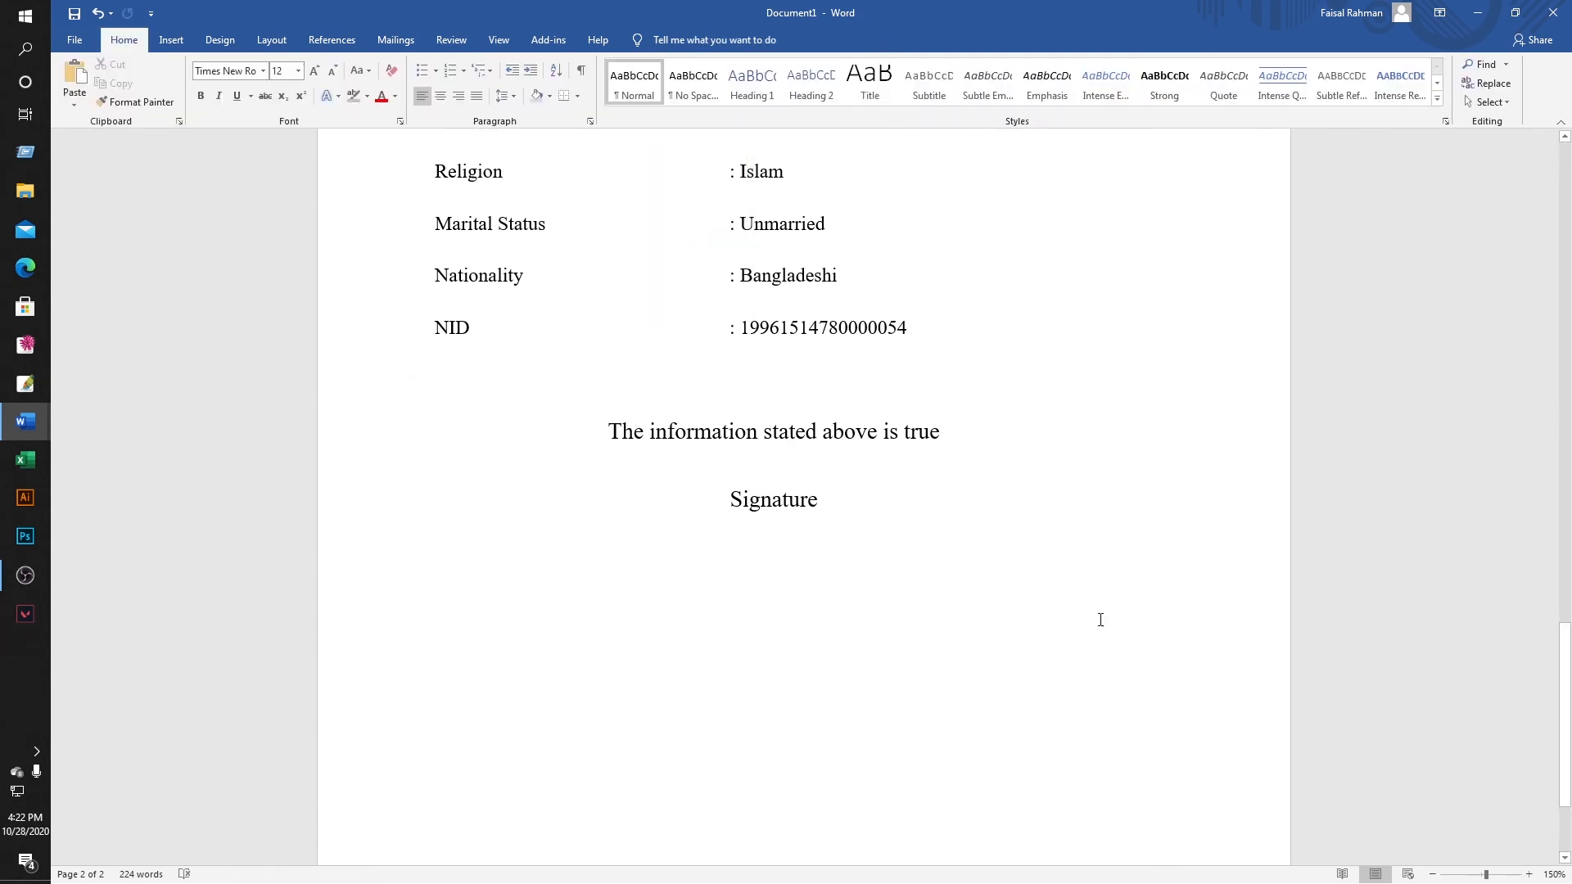
{"action": "scroll", "coordinate": [1098, 618], "scroll_direction": "up", "scroll_amount": 5}
{"action": "scroll", "coordinate": [1014, 554], "scroll_direction": "down", "scroll_amount": 3}
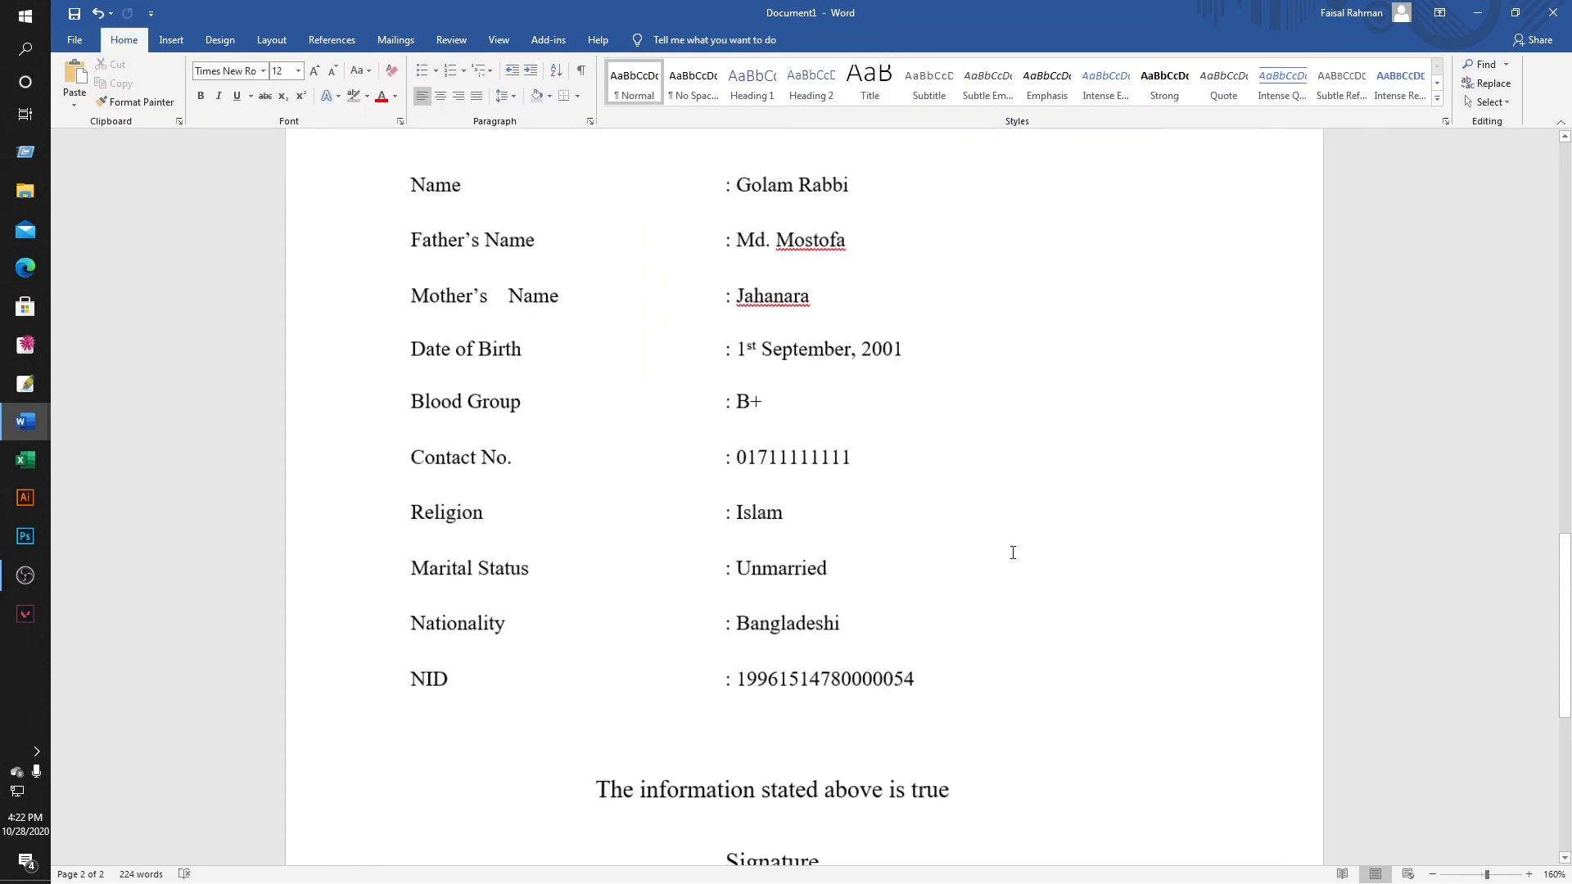
{"action": "scroll", "coordinate": [1012, 553], "scroll_direction": "down", "scroll_amount": 1}
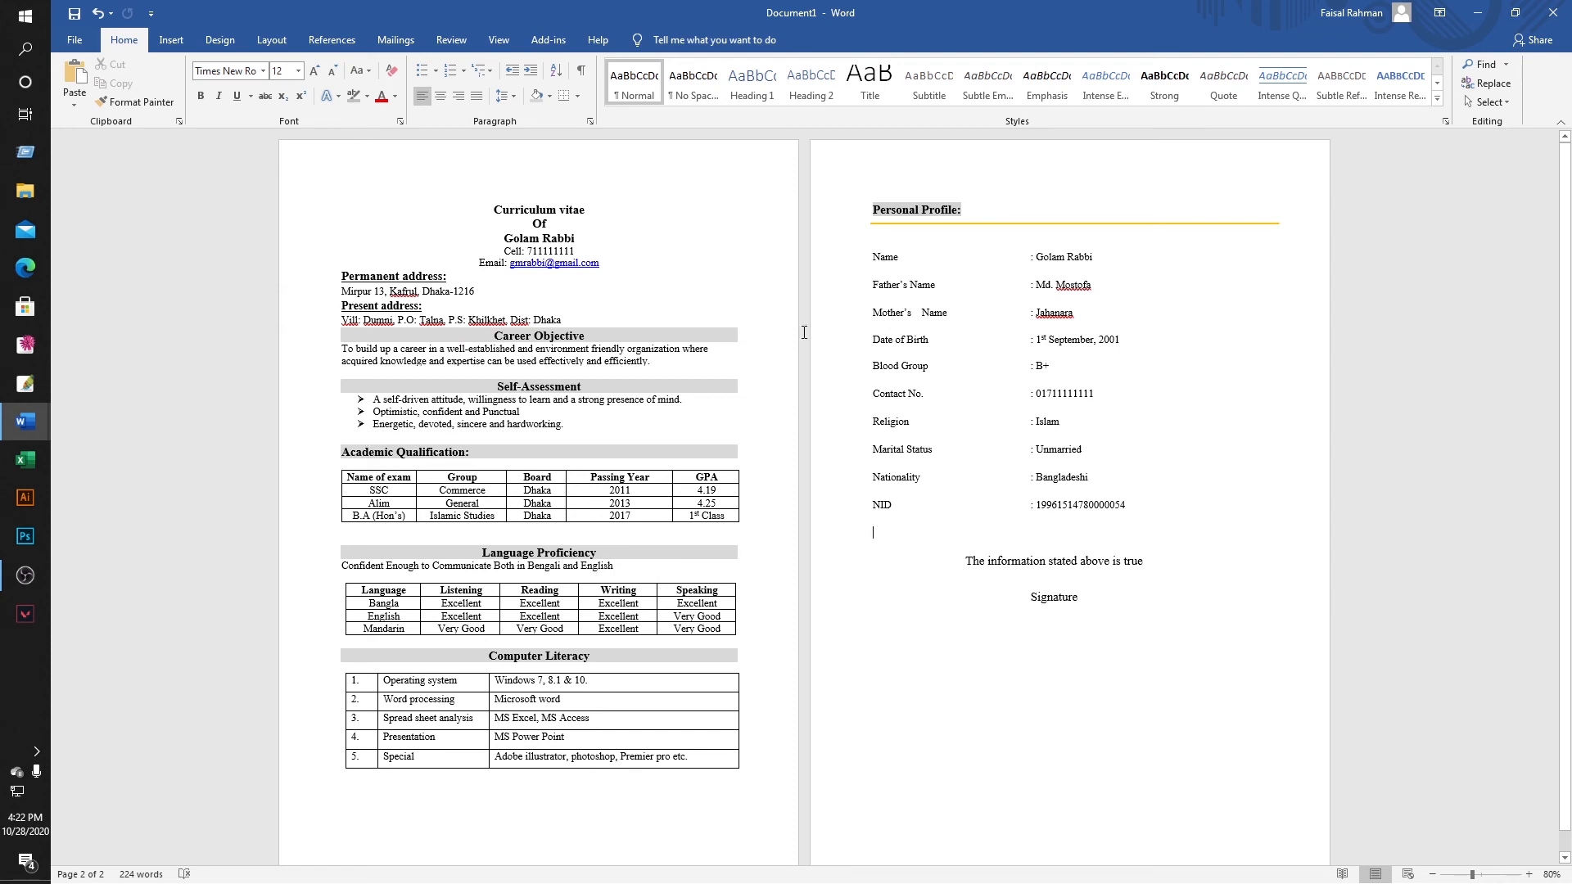
Apply a thin-line Box page border to the whole document.
{"action": "left_click", "coordinate": [221, 42]}
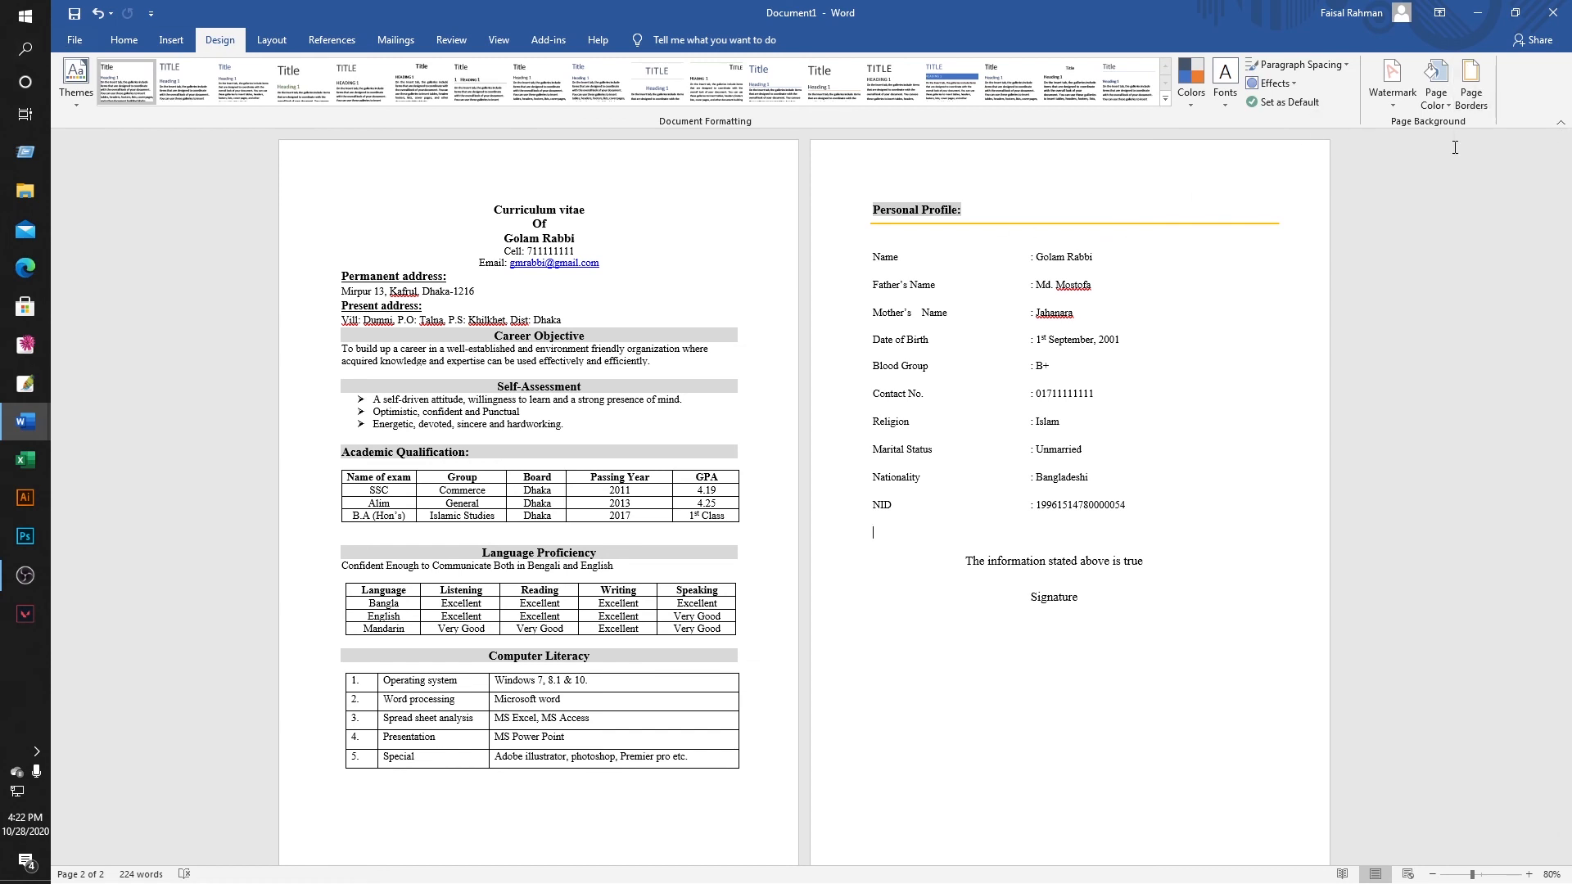
{"action": "left_click", "coordinate": [1471, 91]}
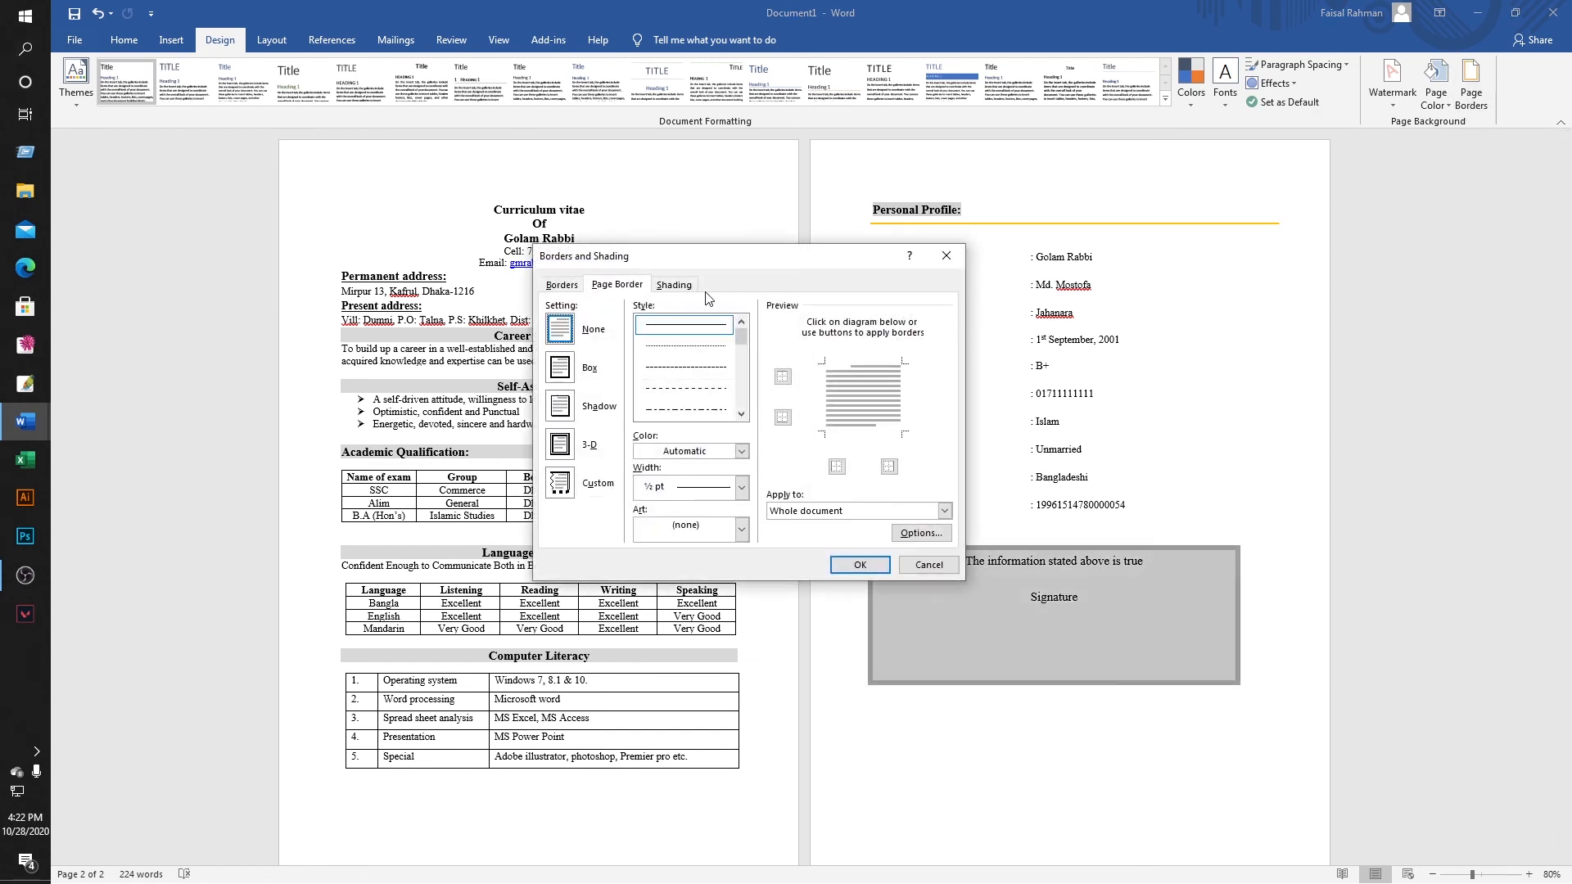
{"action": "left_click", "coordinate": [588, 373]}
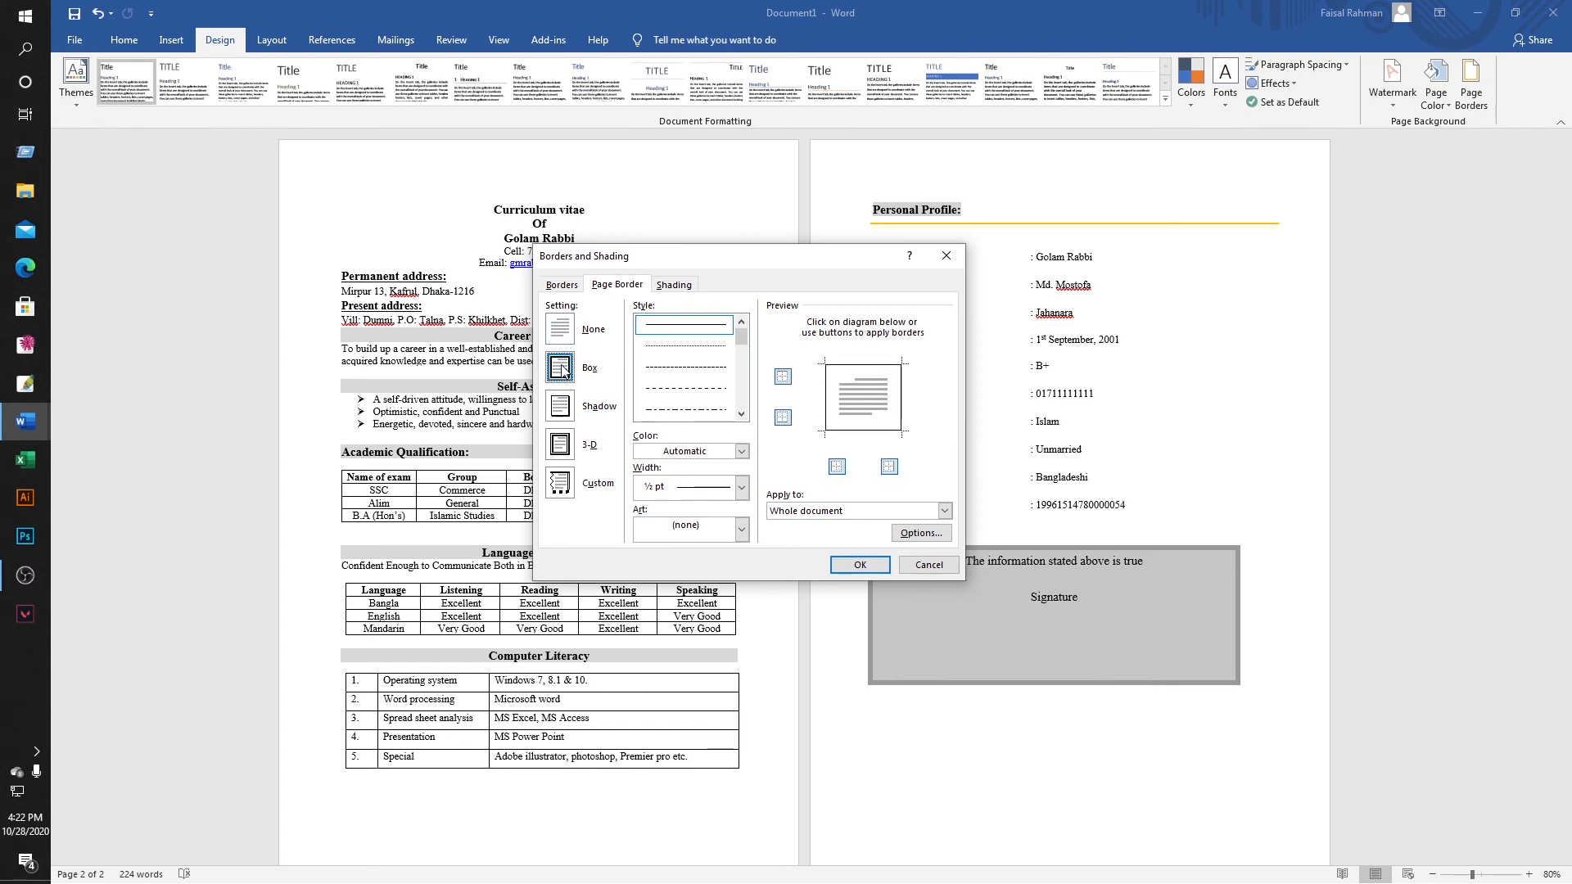
{"action": "mouse_move", "coordinate": [739, 331]}
{"action": "left_mouse_down"}
{"action": "mouse_move", "coordinate": [742, 367]}
{"action": "mouse_move", "coordinate": [742, 353]}
{"action": "left_mouse_up"}
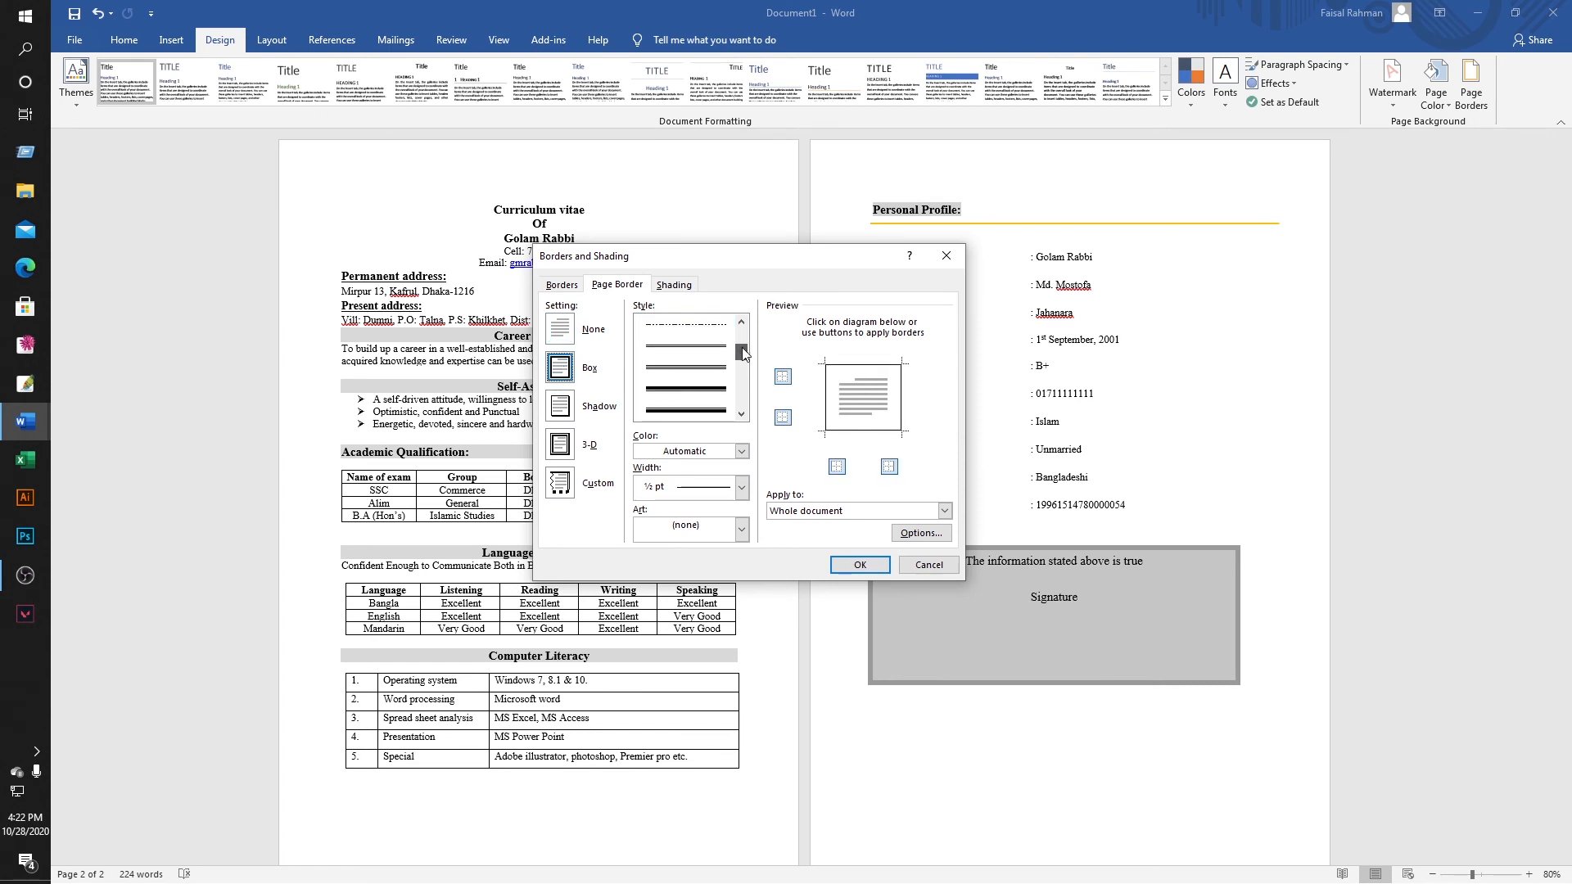
{"action": "left_click", "coordinate": [676, 350]}
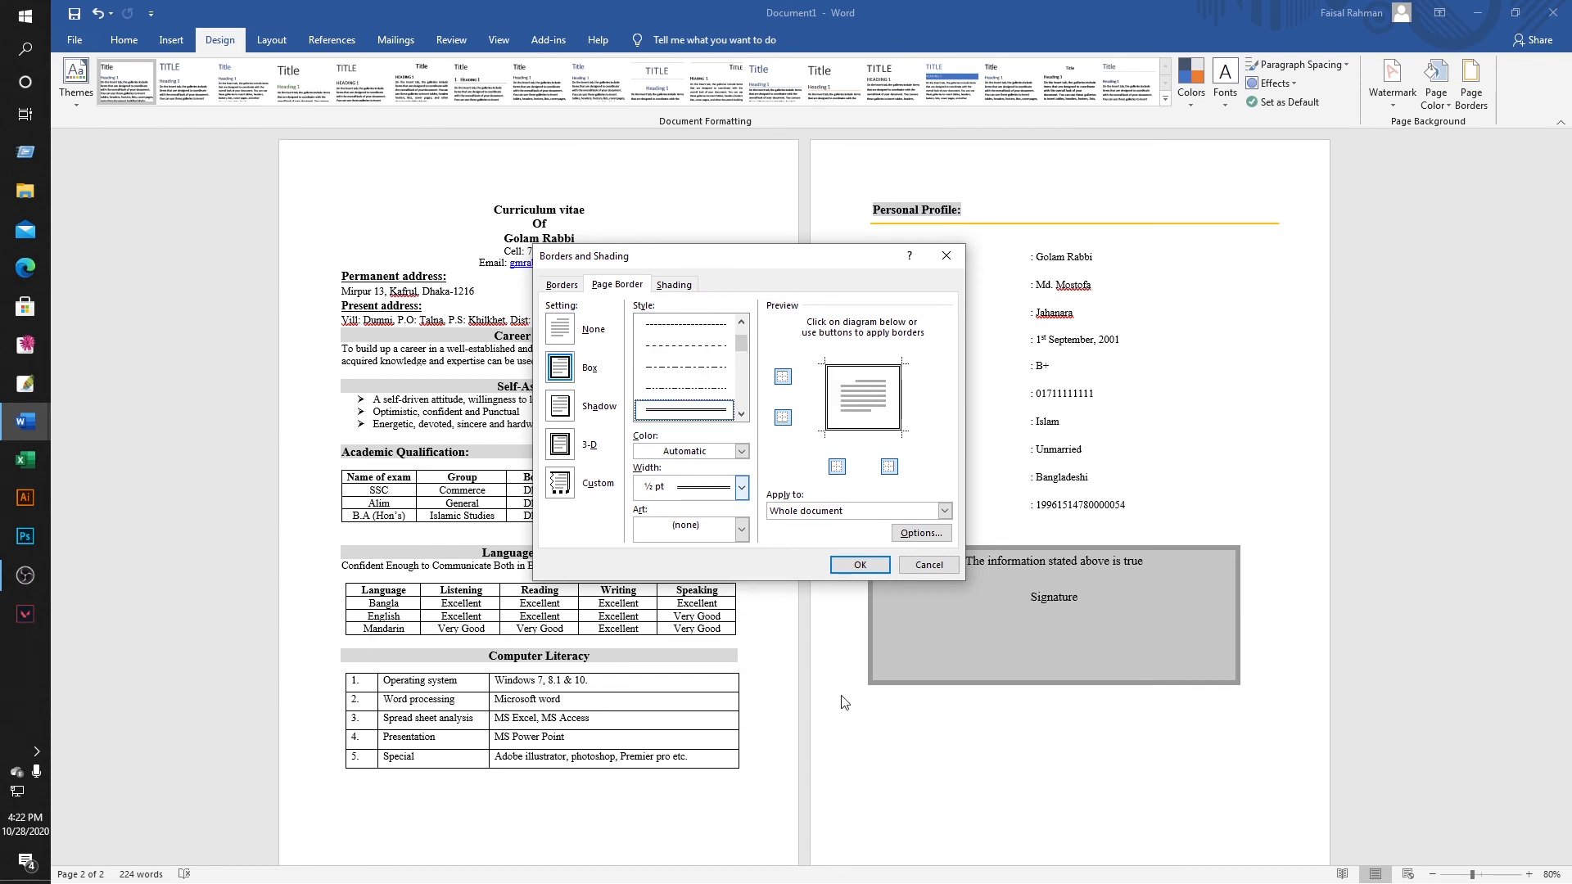
{"action": "left_click", "coordinate": [856, 567]}
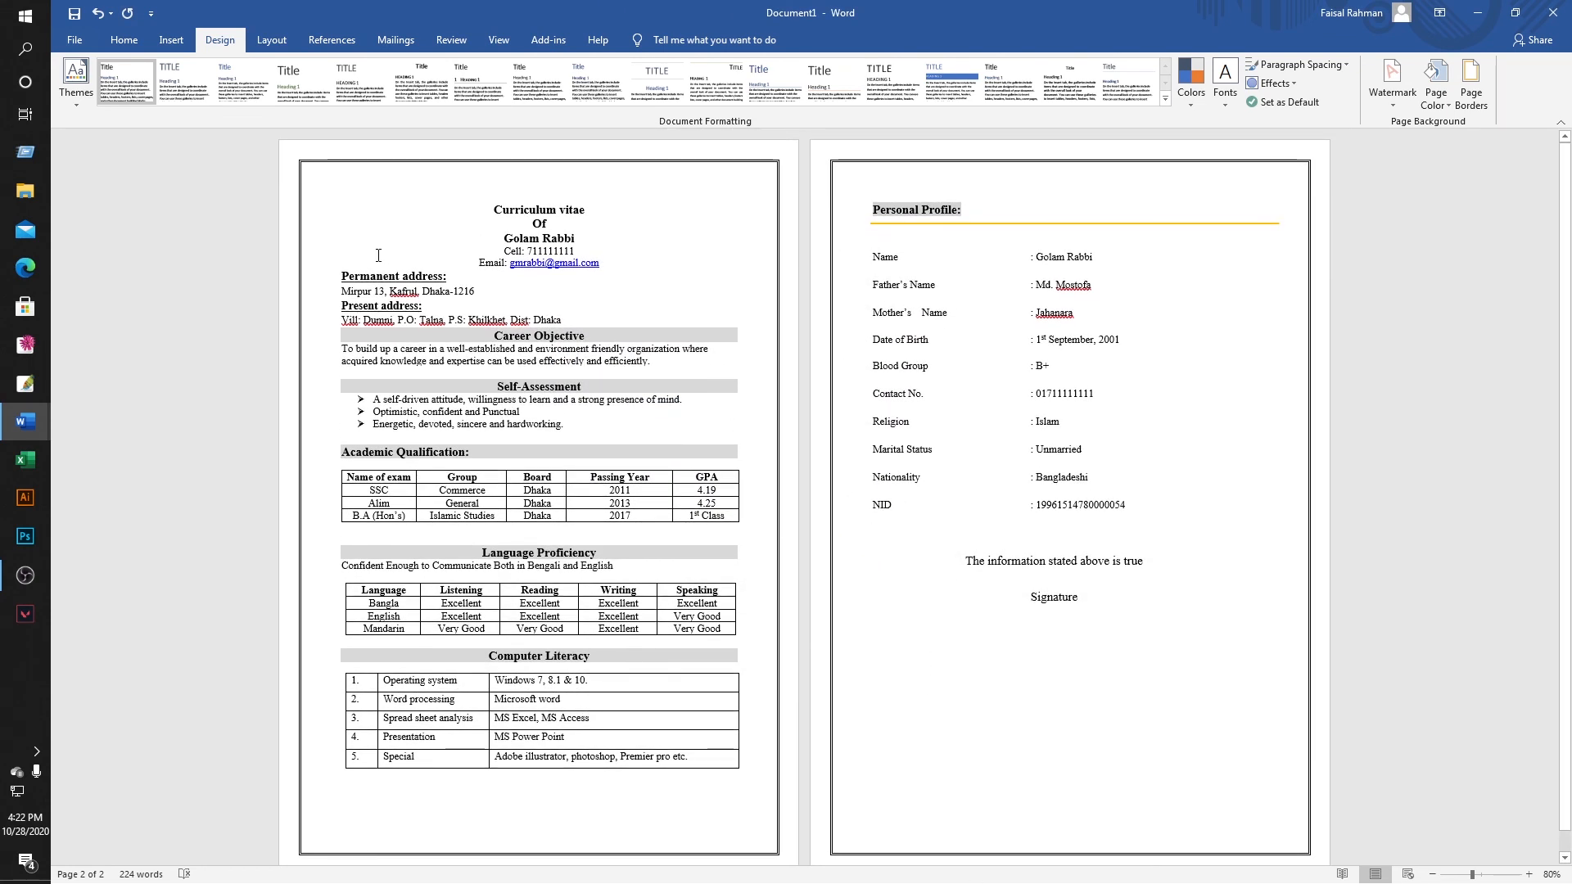
{"action": "scroll", "coordinate": [378, 254], "scroll_direction": "up", "scroll_amount": 2}
{"action": "scroll", "coordinate": [290, 342], "scroll_direction": "up", "scroll_amount": 3}
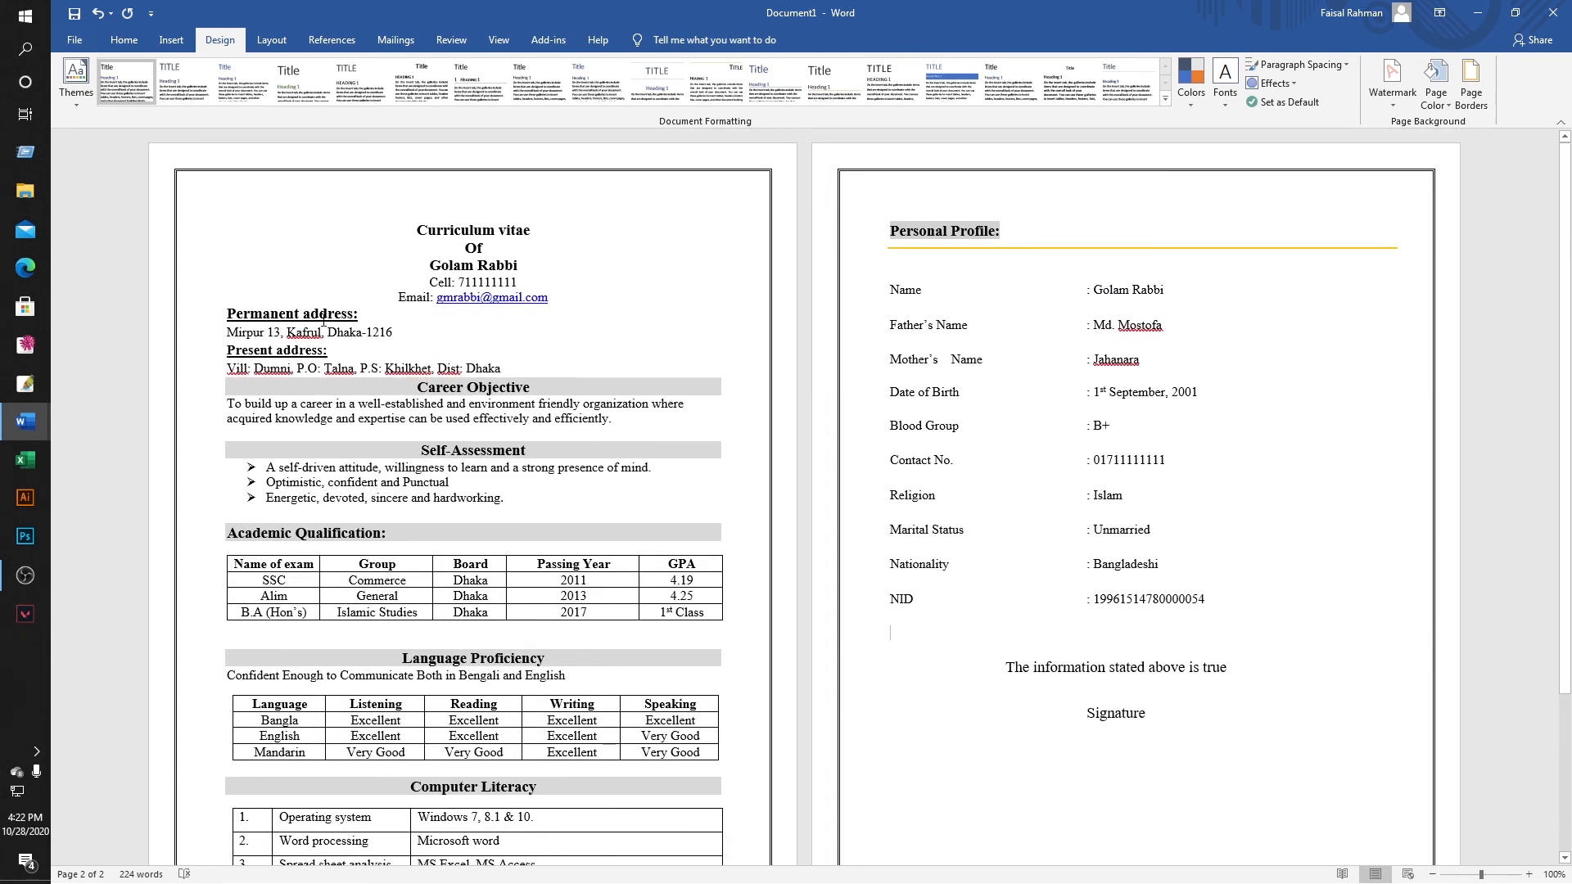
Run the F7 spell check, choosing Ignore All for Kafrul, Dumni, Talna, Khilkhet and similar names.
{"action": "key", "text": "F7"}
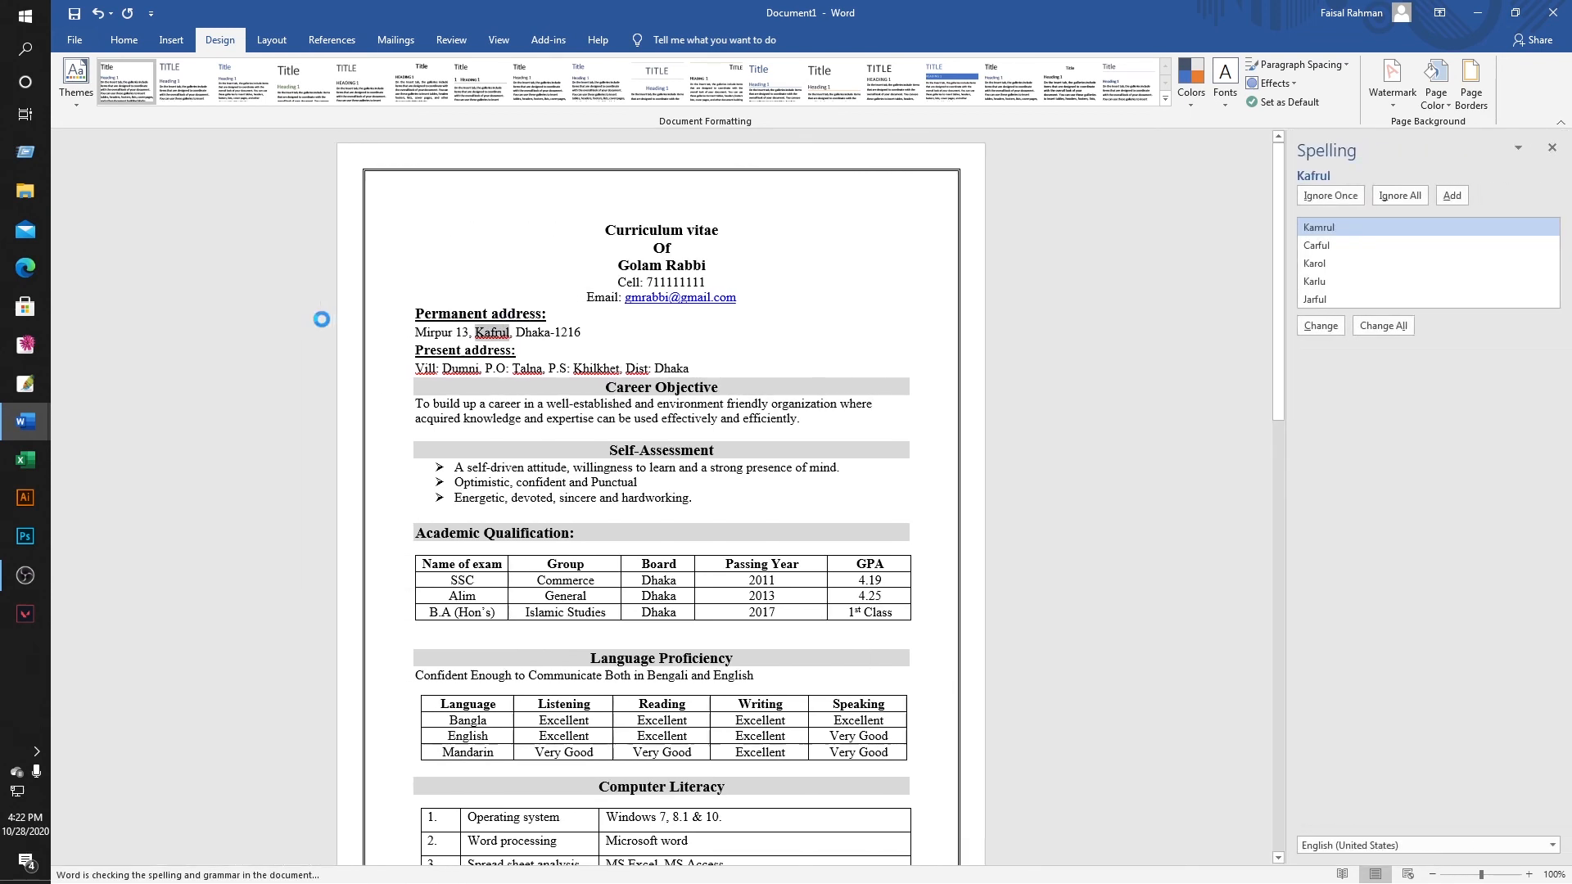
{"action": "left_click", "coordinate": [1385, 195]}
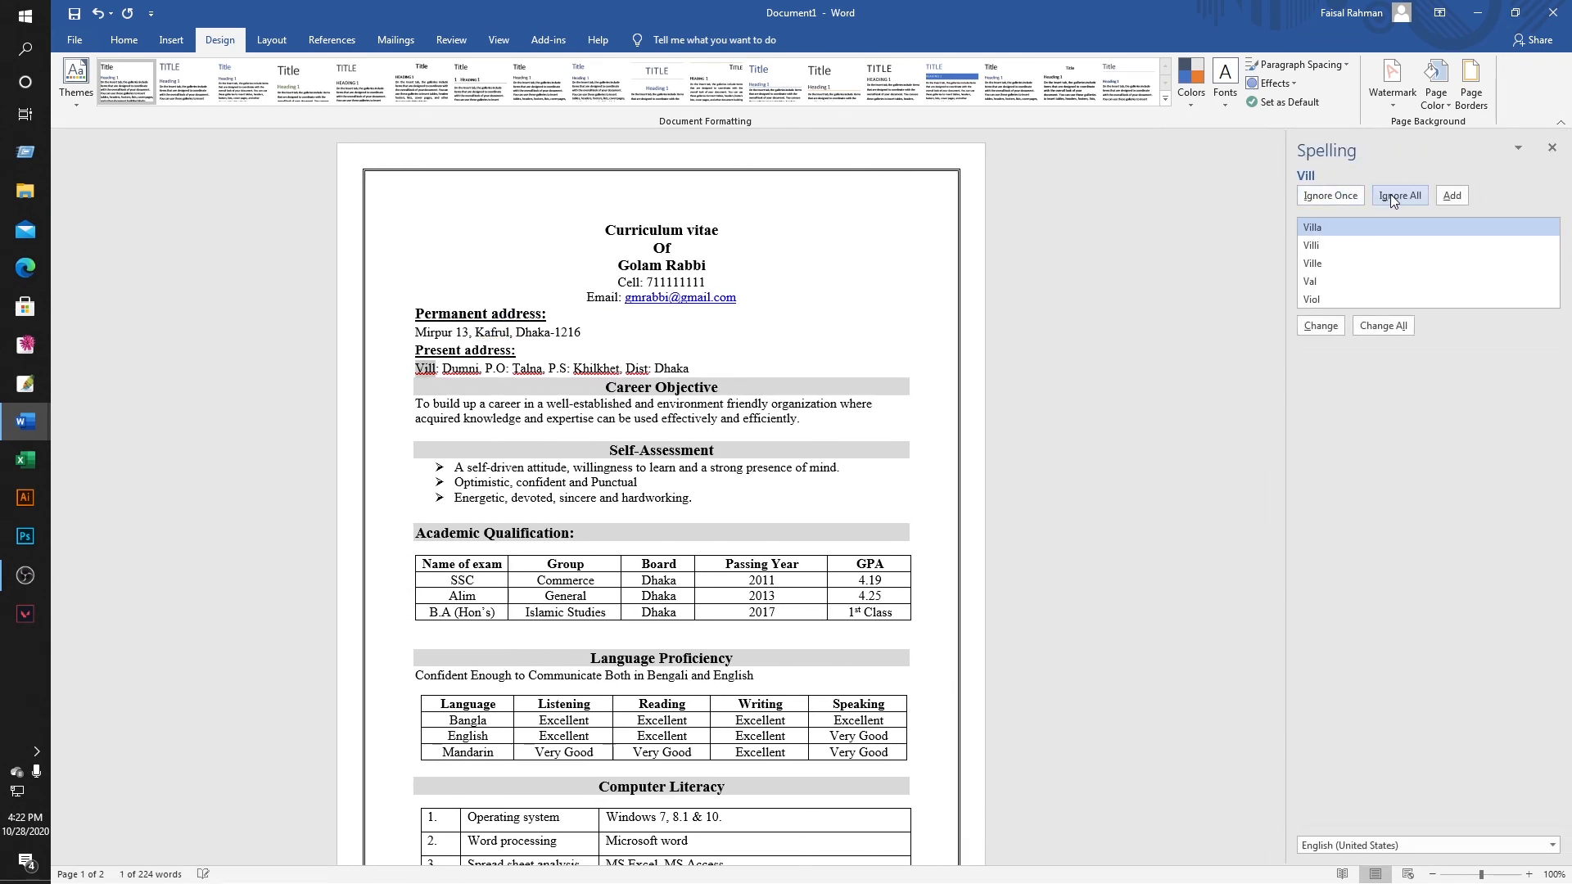
{"action": "left_click", "coordinate": [1390, 195]}
{"action": "left_click", "coordinate": [1390, 194]}
{"action": "left_click", "coordinate": [1391, 194]}
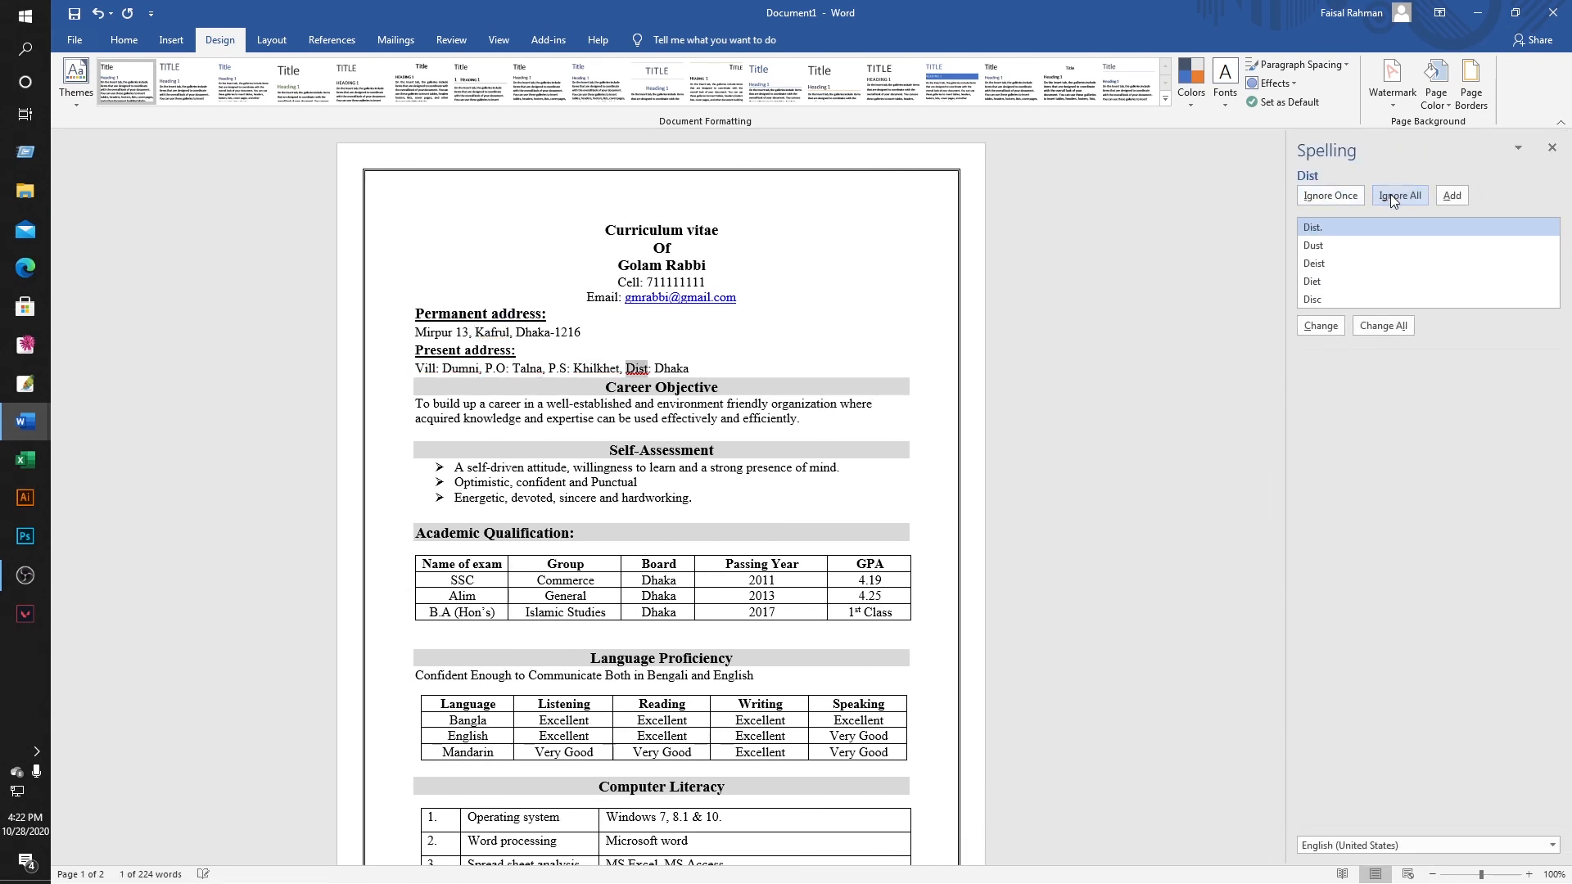
{"action": "left_click", "coordinate": [1391, 194]}
{"action": "left_click", "coordinate": [1390, 194]}
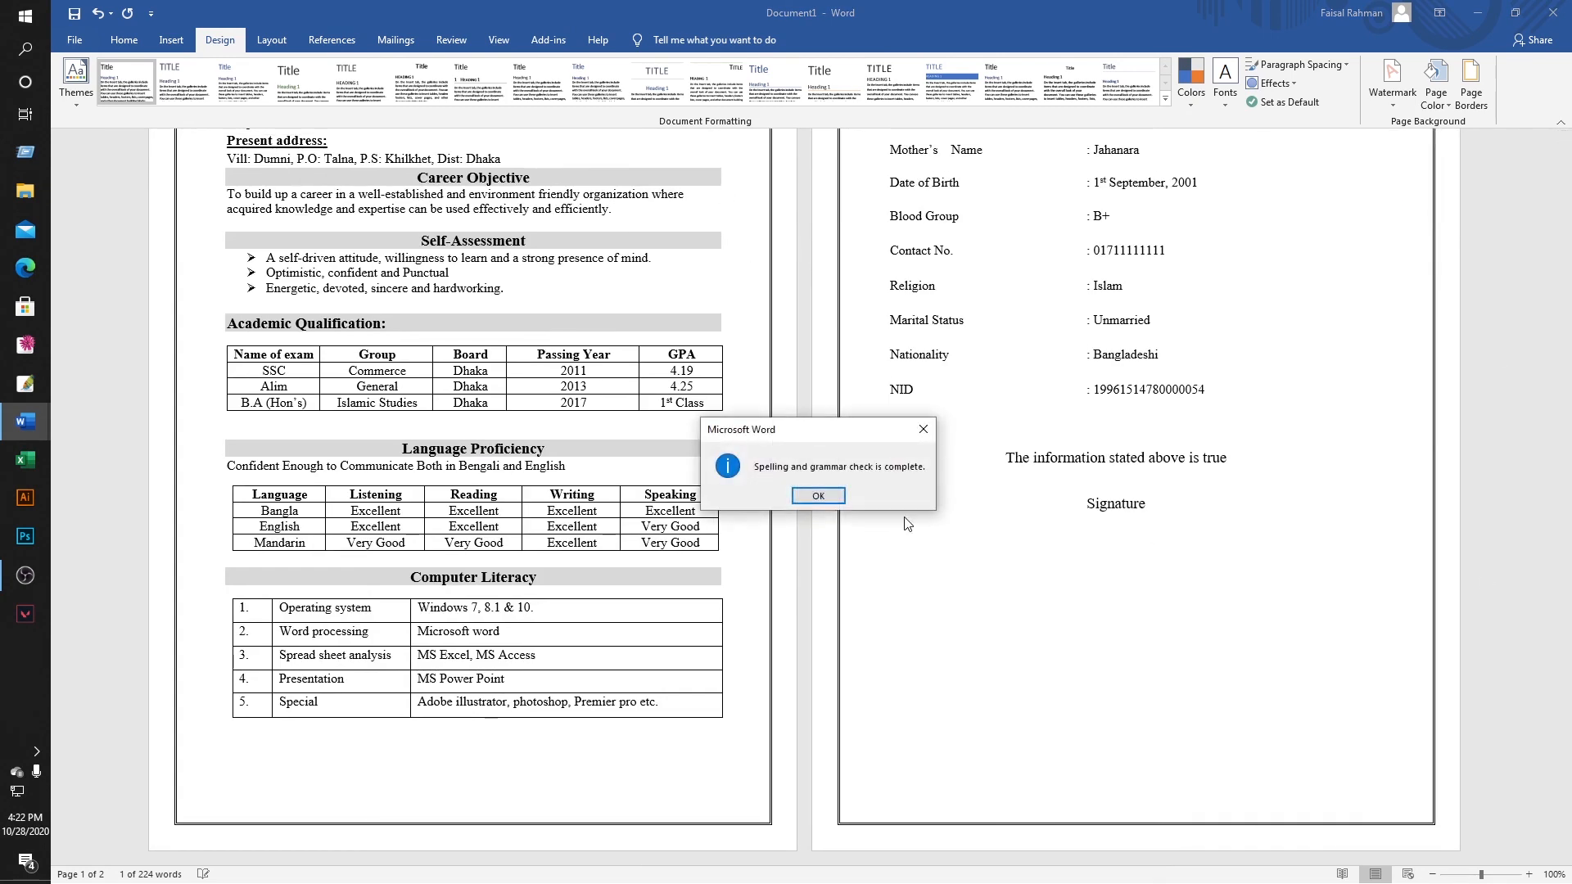
{"action": "left_click", "coordinate": [819, 496]}
{"action": "scroll", "coordinate": [843, 485], "scroll_direction": "up", "scroll_amount": 3}
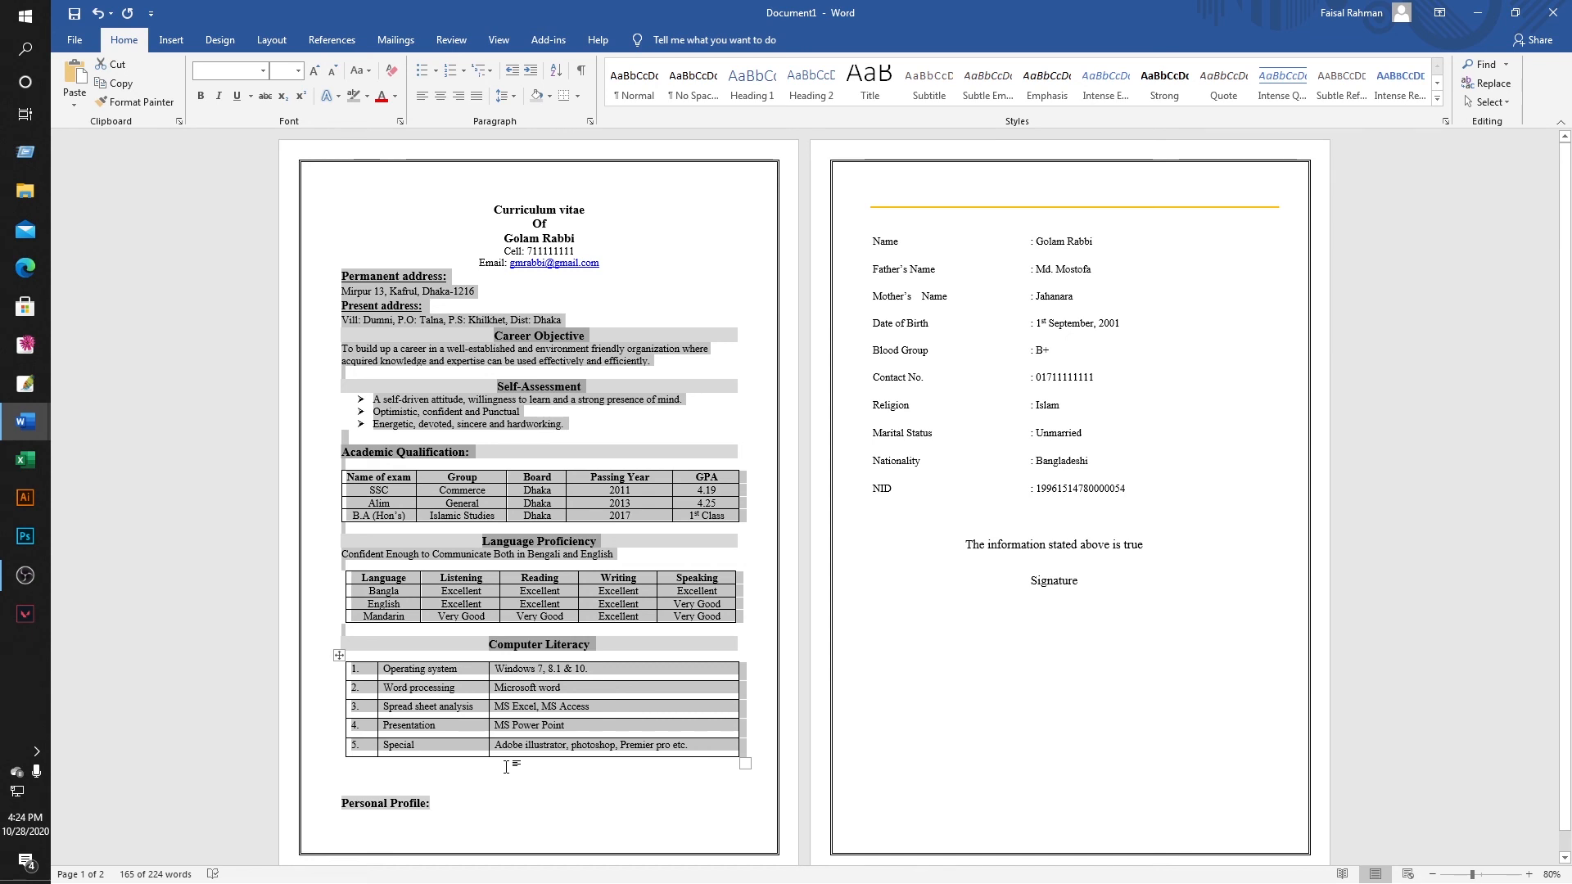
Select all text and apply 1.15 line spacing across both CV pages.
{"action": "key", "text": "ctrl+a"}
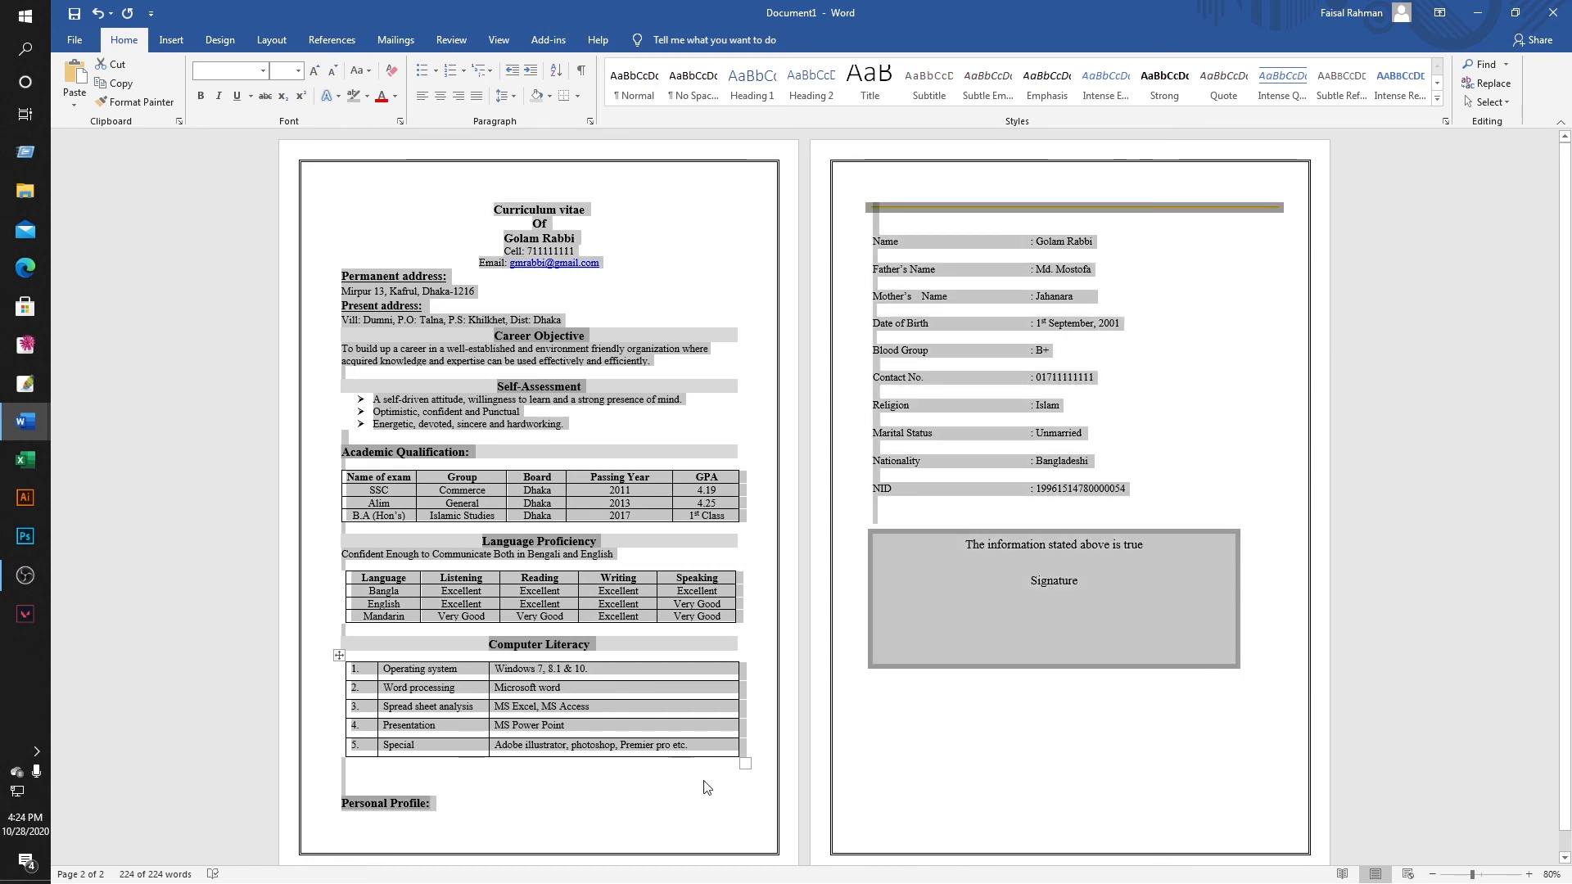
{"action": "left_click", "coordinate": [514, 99]}
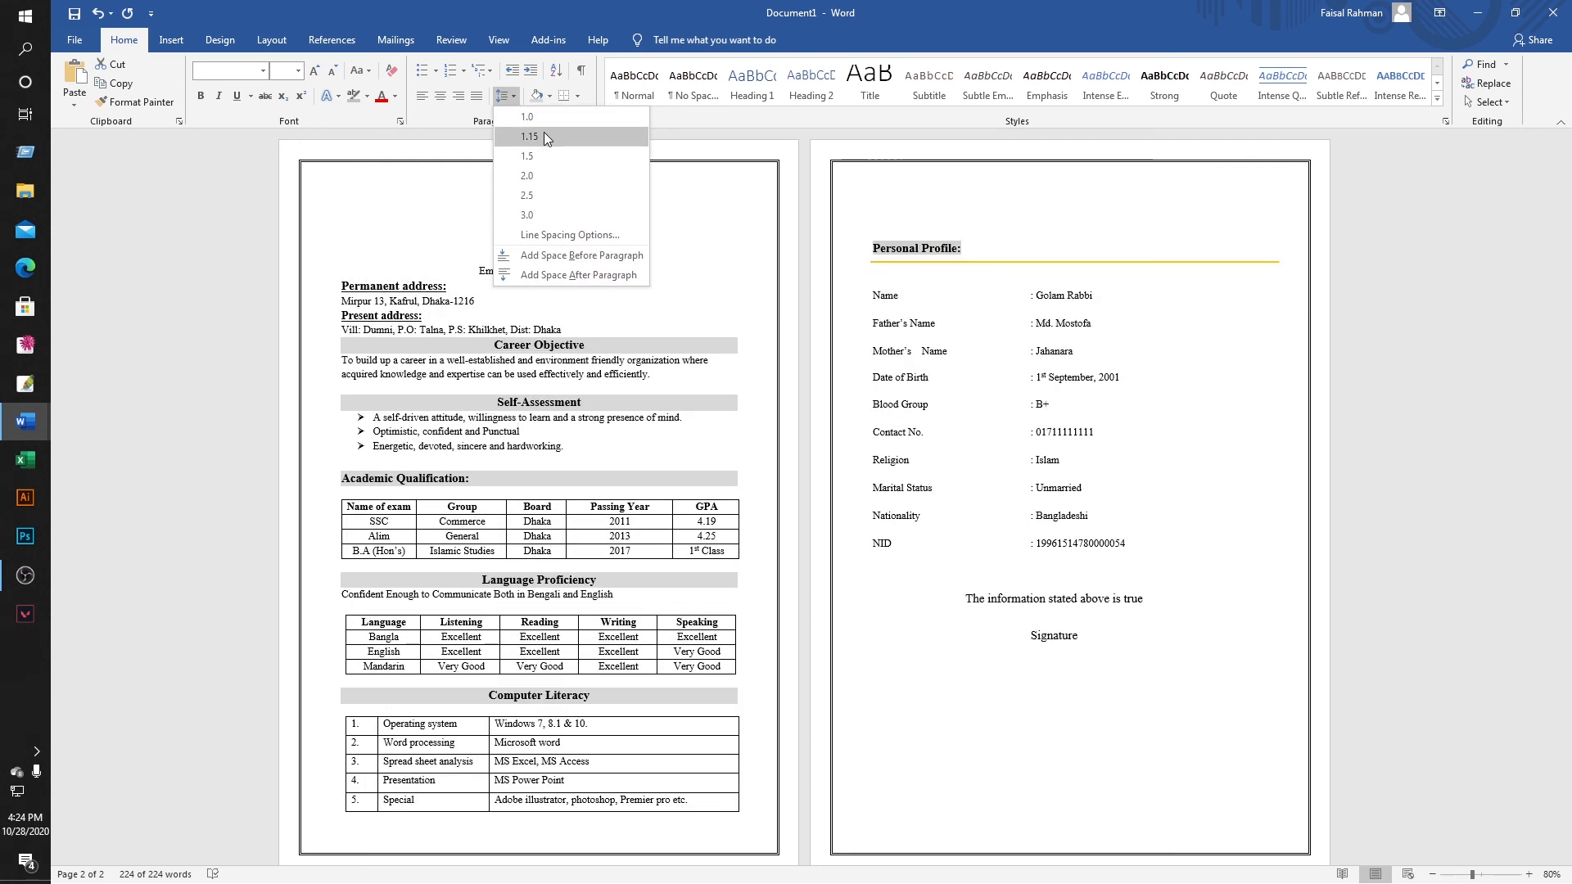
{"action": "left_click", "coordinate": [543, 136]}
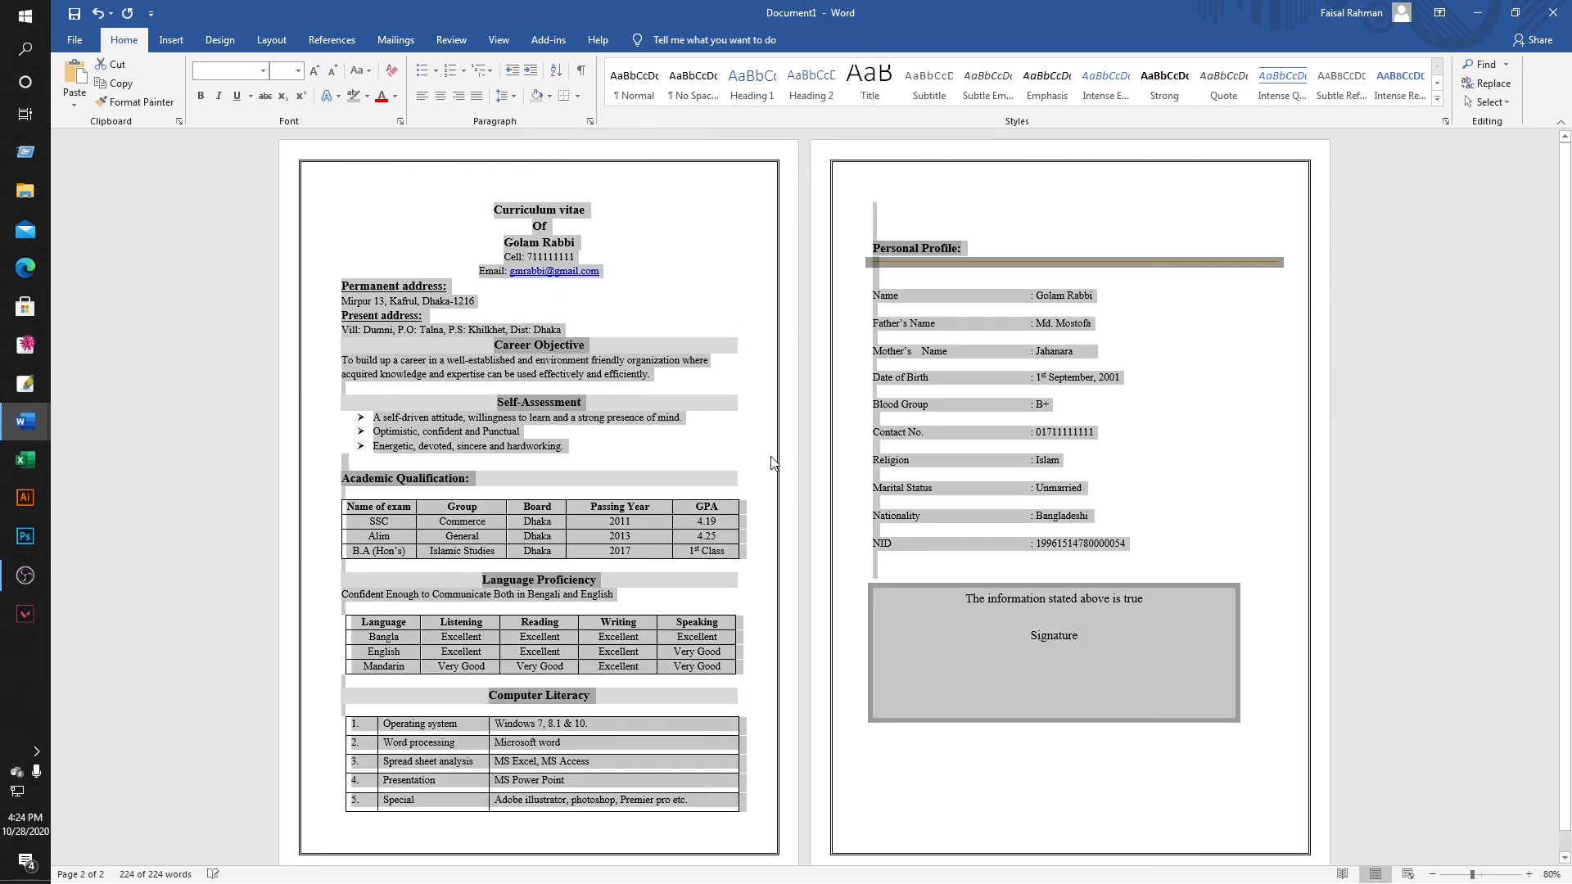
{"action": "left_click", "coordinate": [772, 463]}
{"action": "scroll", "coordinate": [596, 575], "scroll_direction": "down", "scroll_amount": 1}
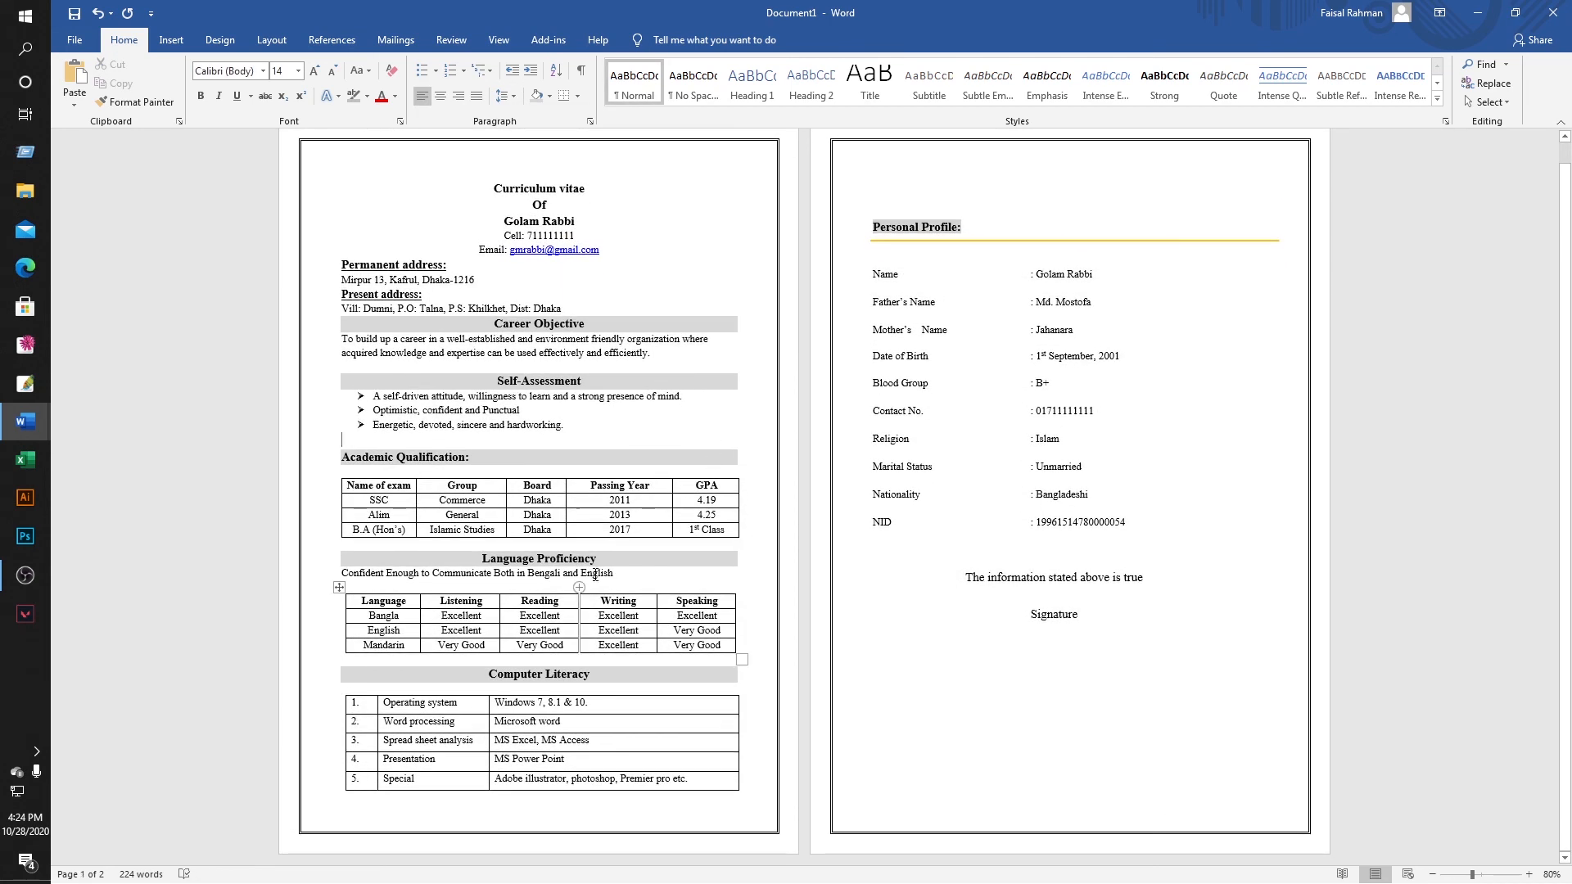
{"action": "scroll", "coordinate": [595, 576], "scroll_direction": "up", "scroll_amount": 1}
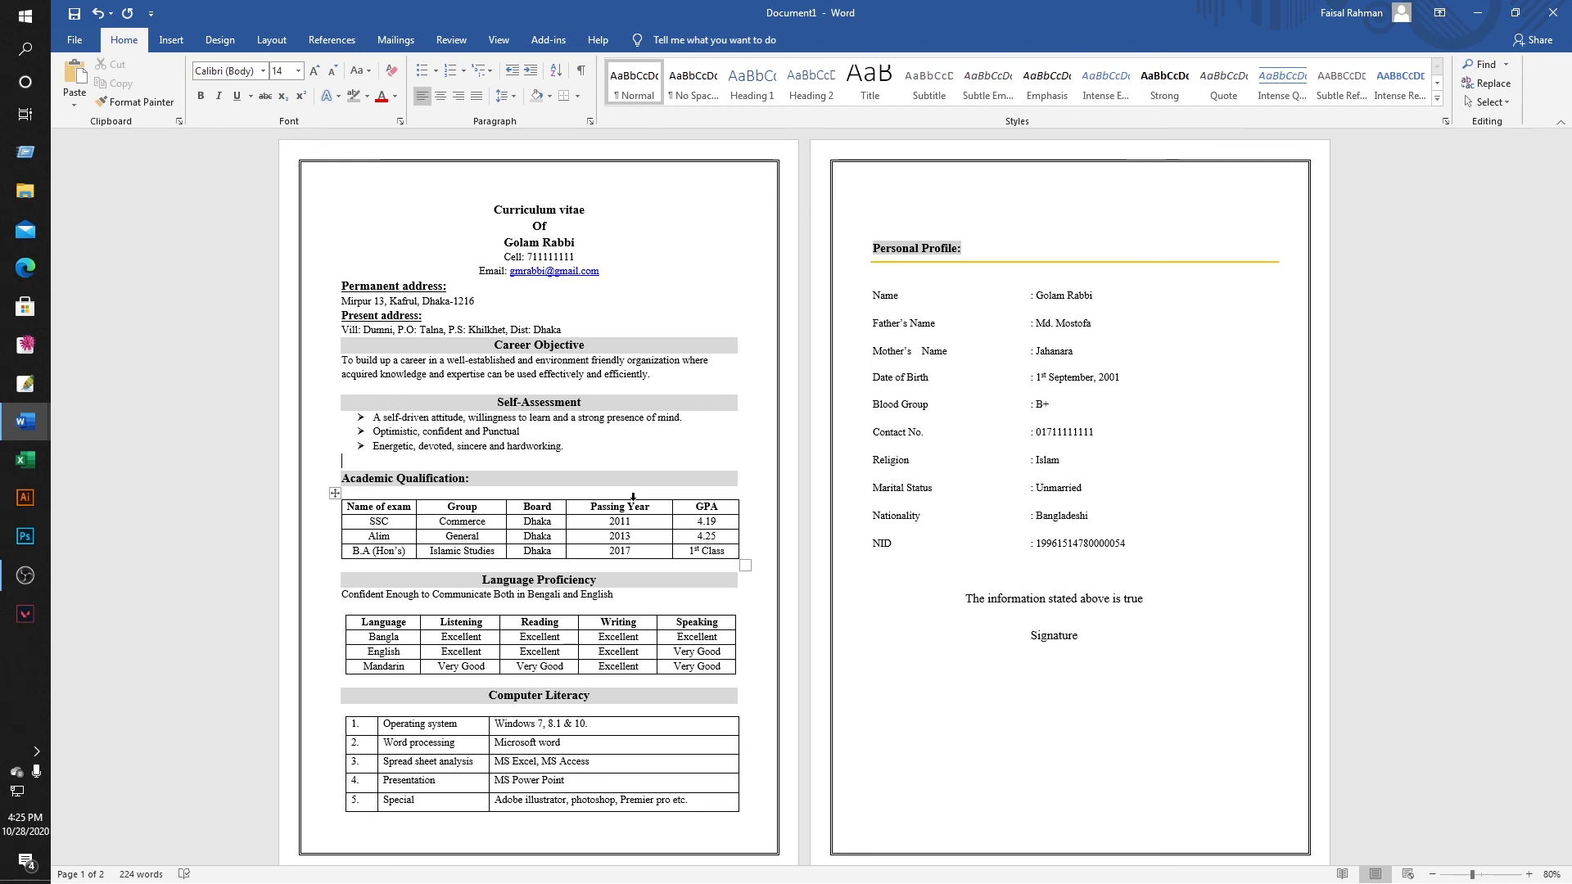
{"action": "scroll", "coordinate": [633, 497], "scroll_direction": "up", "scroll_amount": 2}
Insert the portrait image file from the Pictures folder into the CV document.
{"action": "left_click", "coordinate": [171, 44]}
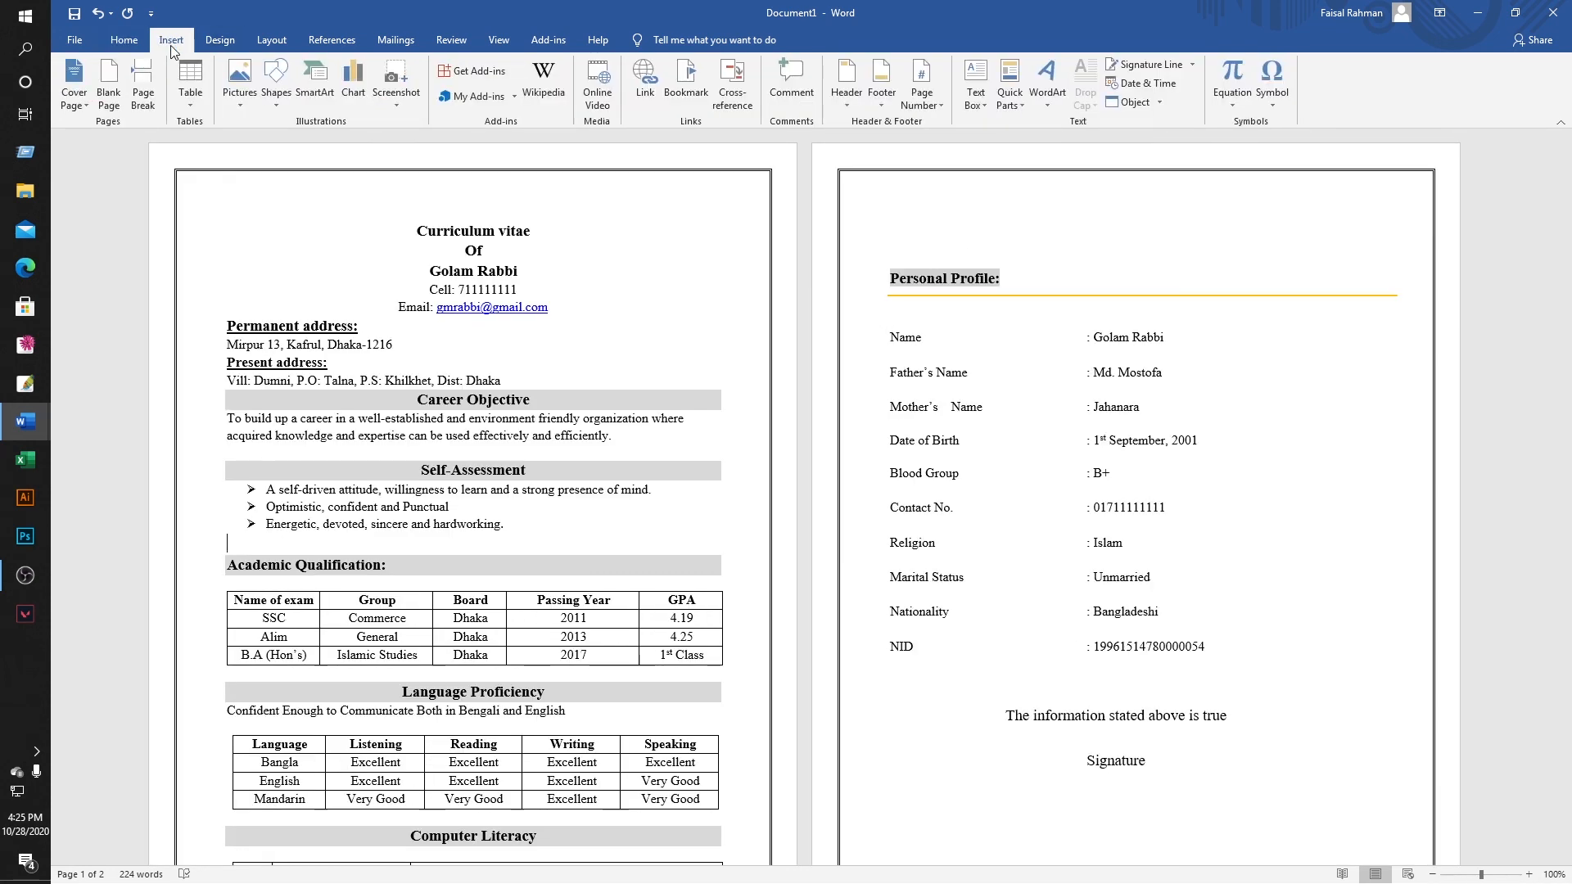
{"action": "left_click", "coordinate": [247, 92]}
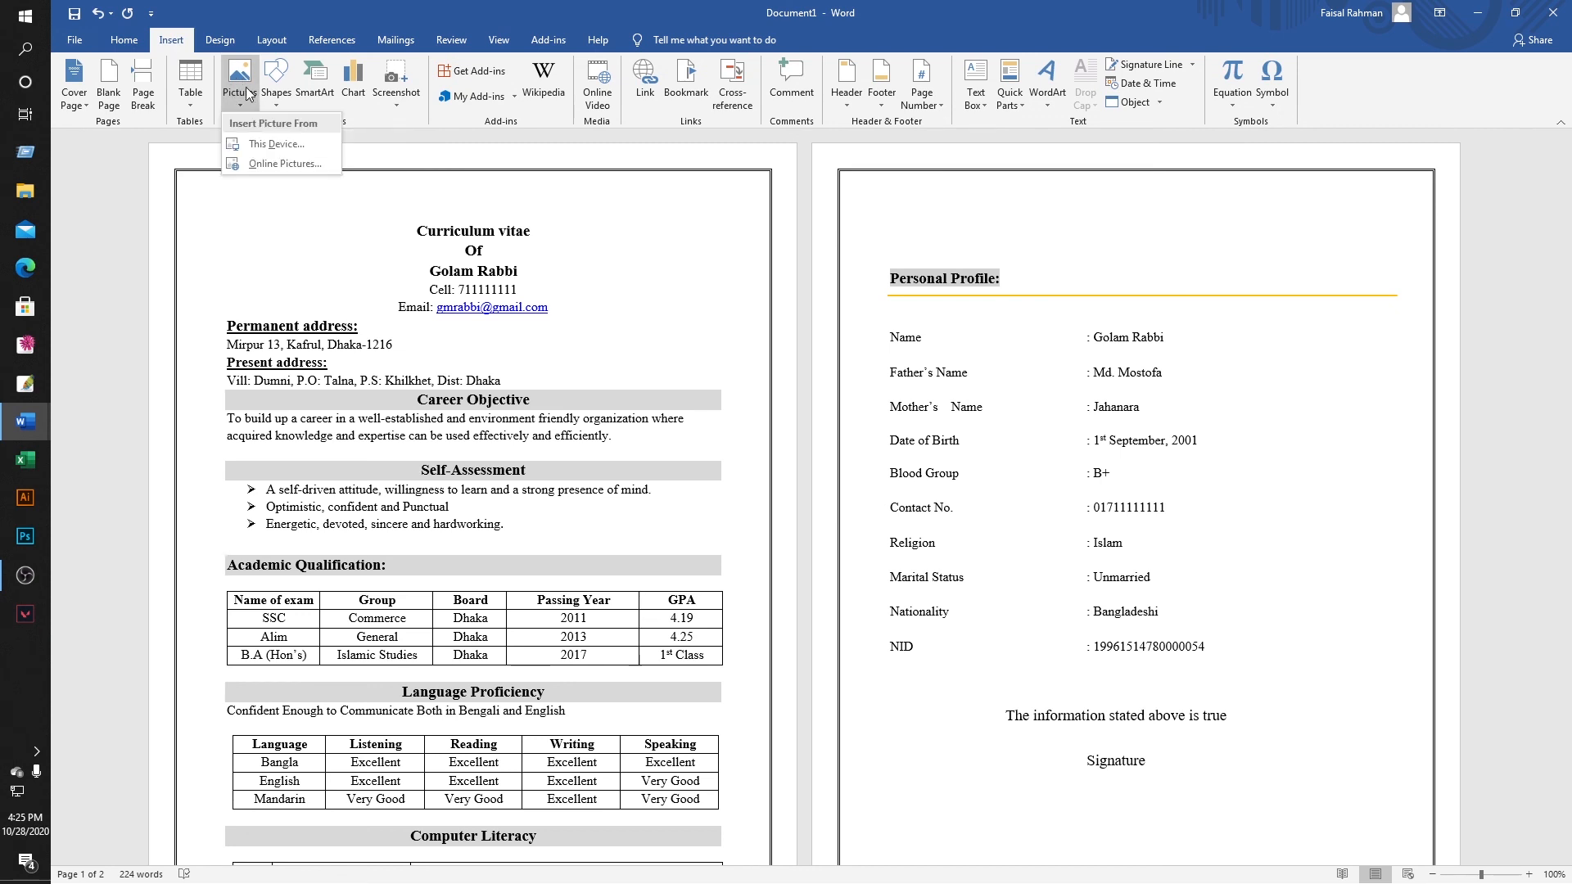
{"action": "left_click", "coordinate": [271, 144]}
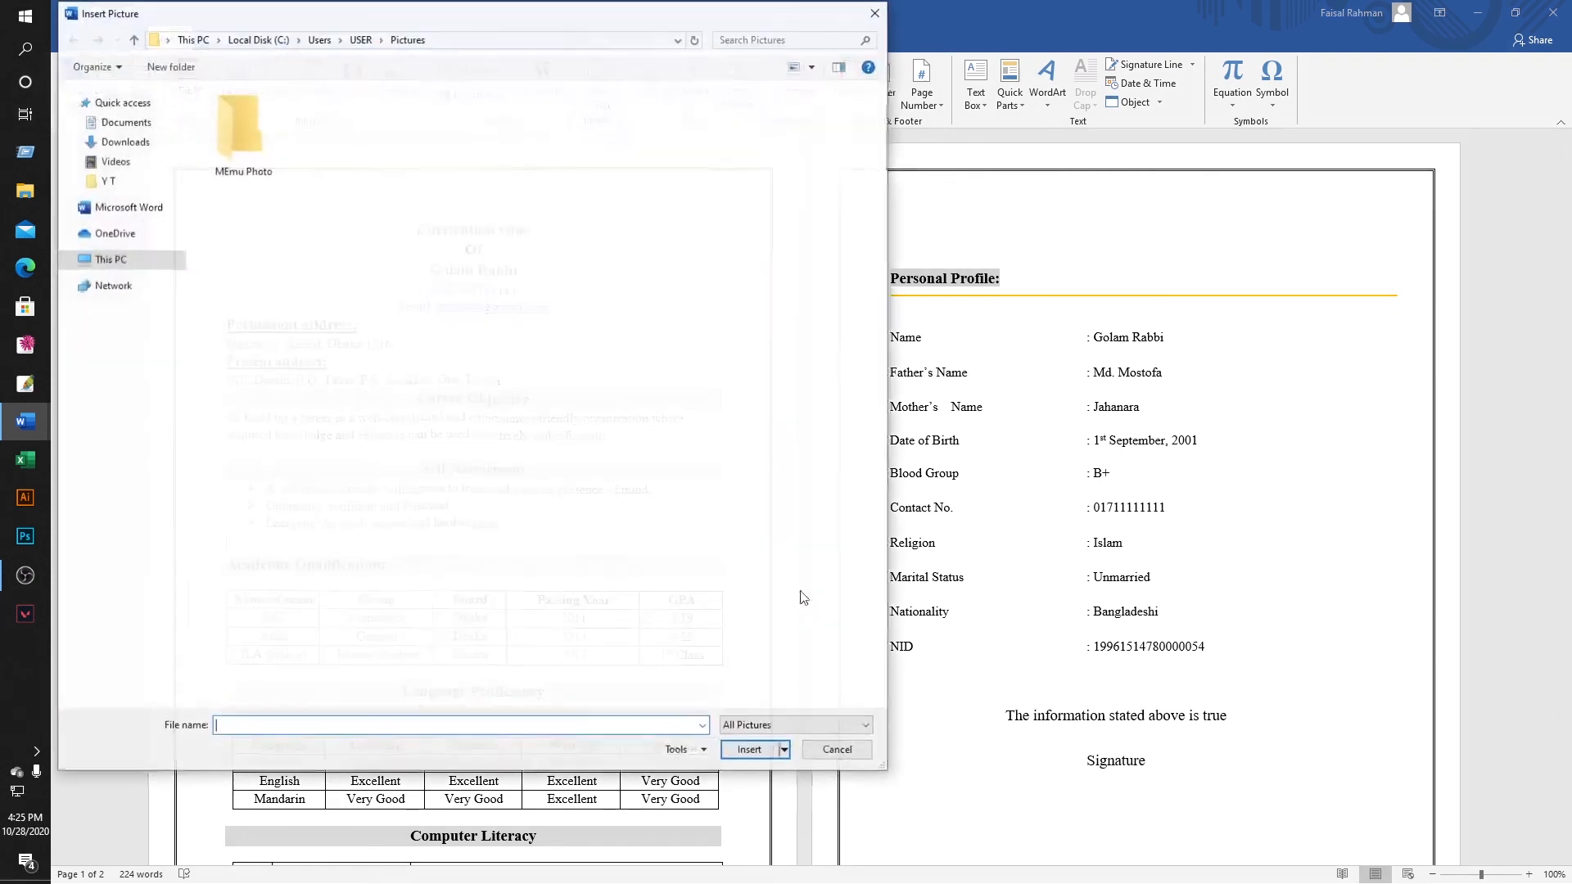
{"action": "left_click", "coordinate": [124, 141]}
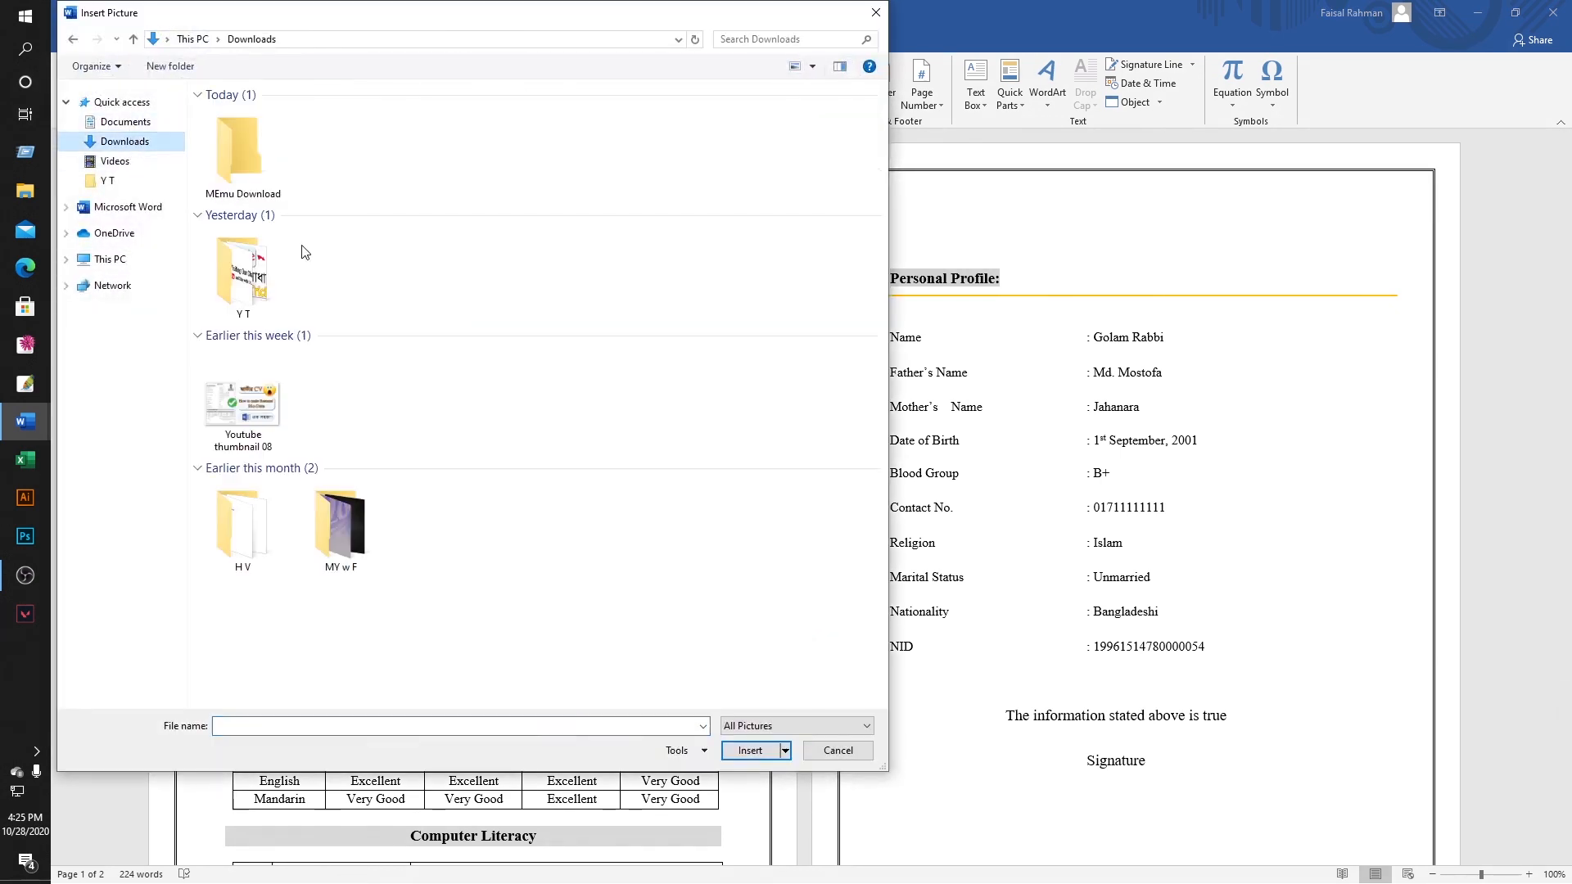
{"action": "left_click", "coordinate": [193, 38]}
{"action": "double_click", "coordinate": [716, 193]}
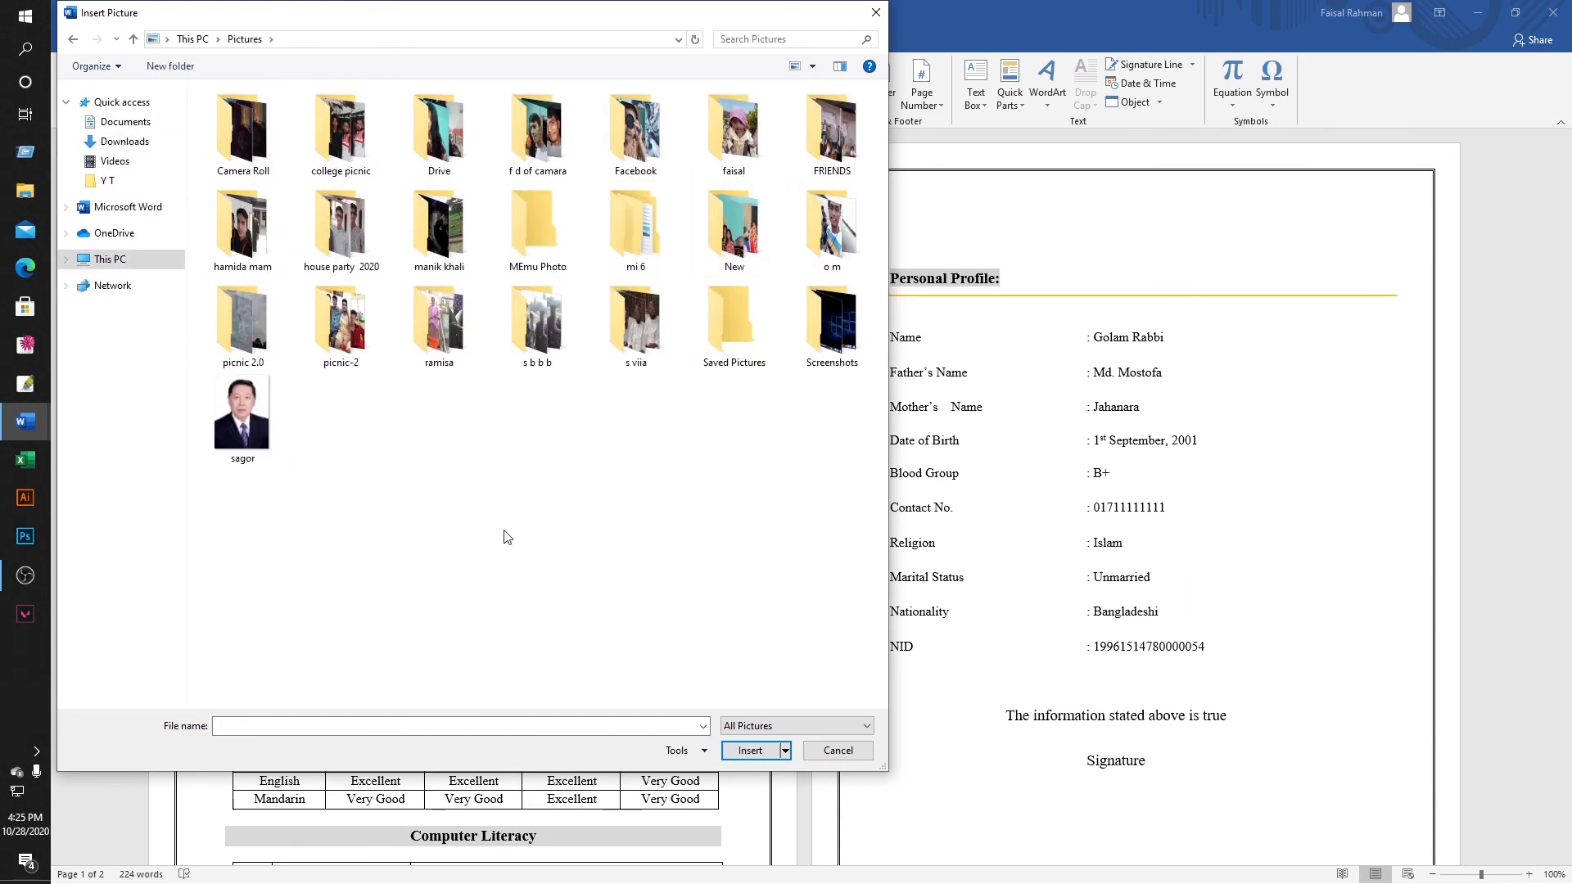
{"action": "left_click", "coordinate": [232, 402]}
{"action": "double_click", "coordinate": [231, 401]}
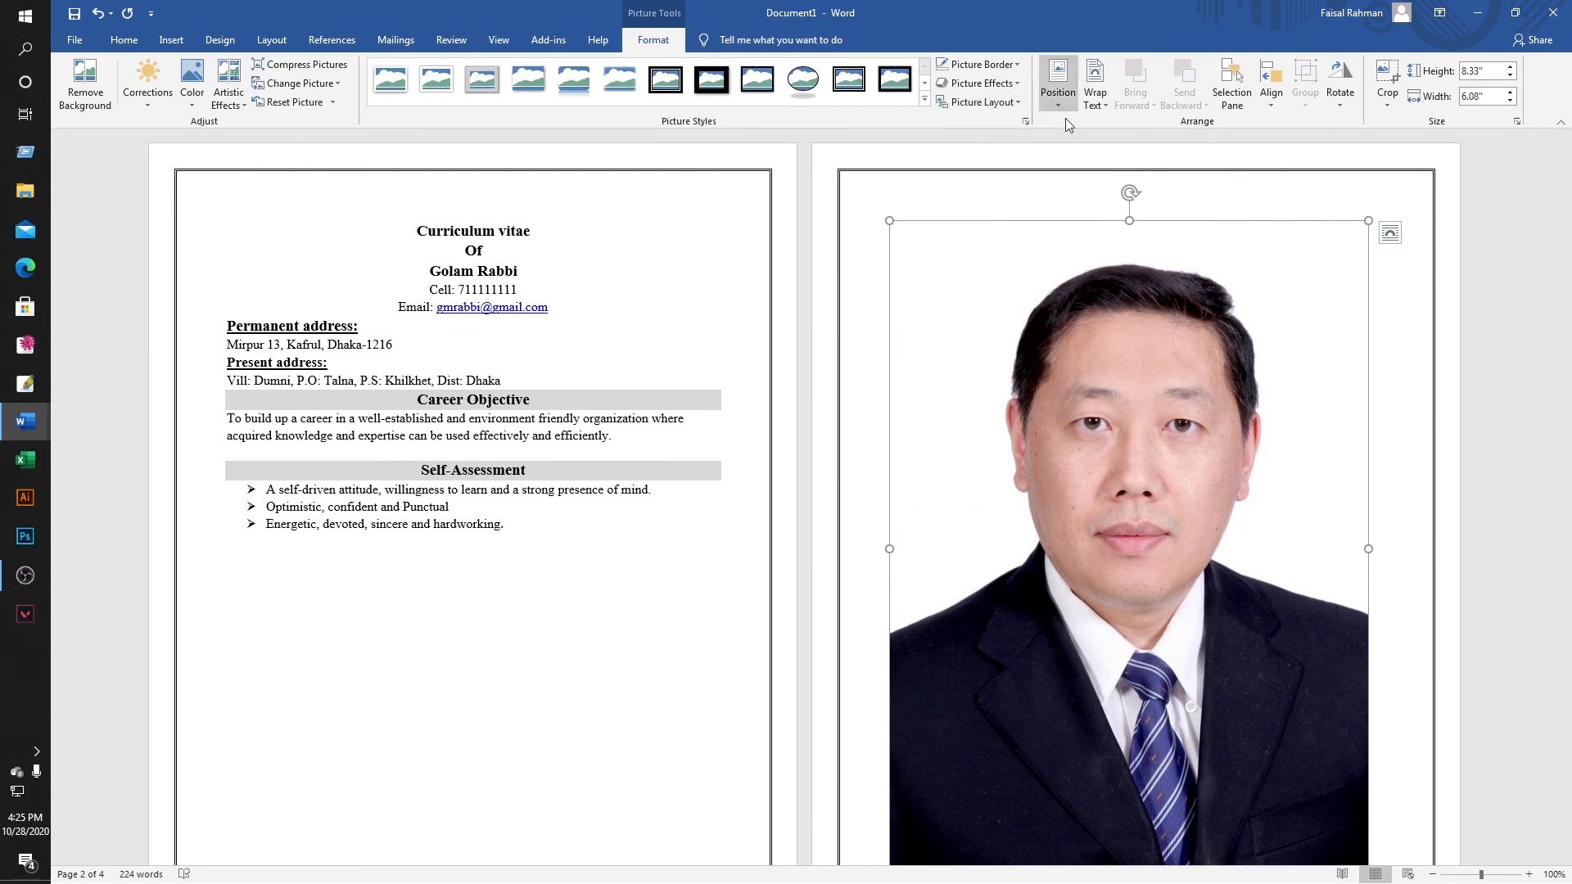
Set the photo to In Front of Text and resize it to about 1.64" × 1.3".
{"action": "left_click", "coordinate": [1105, 101]}
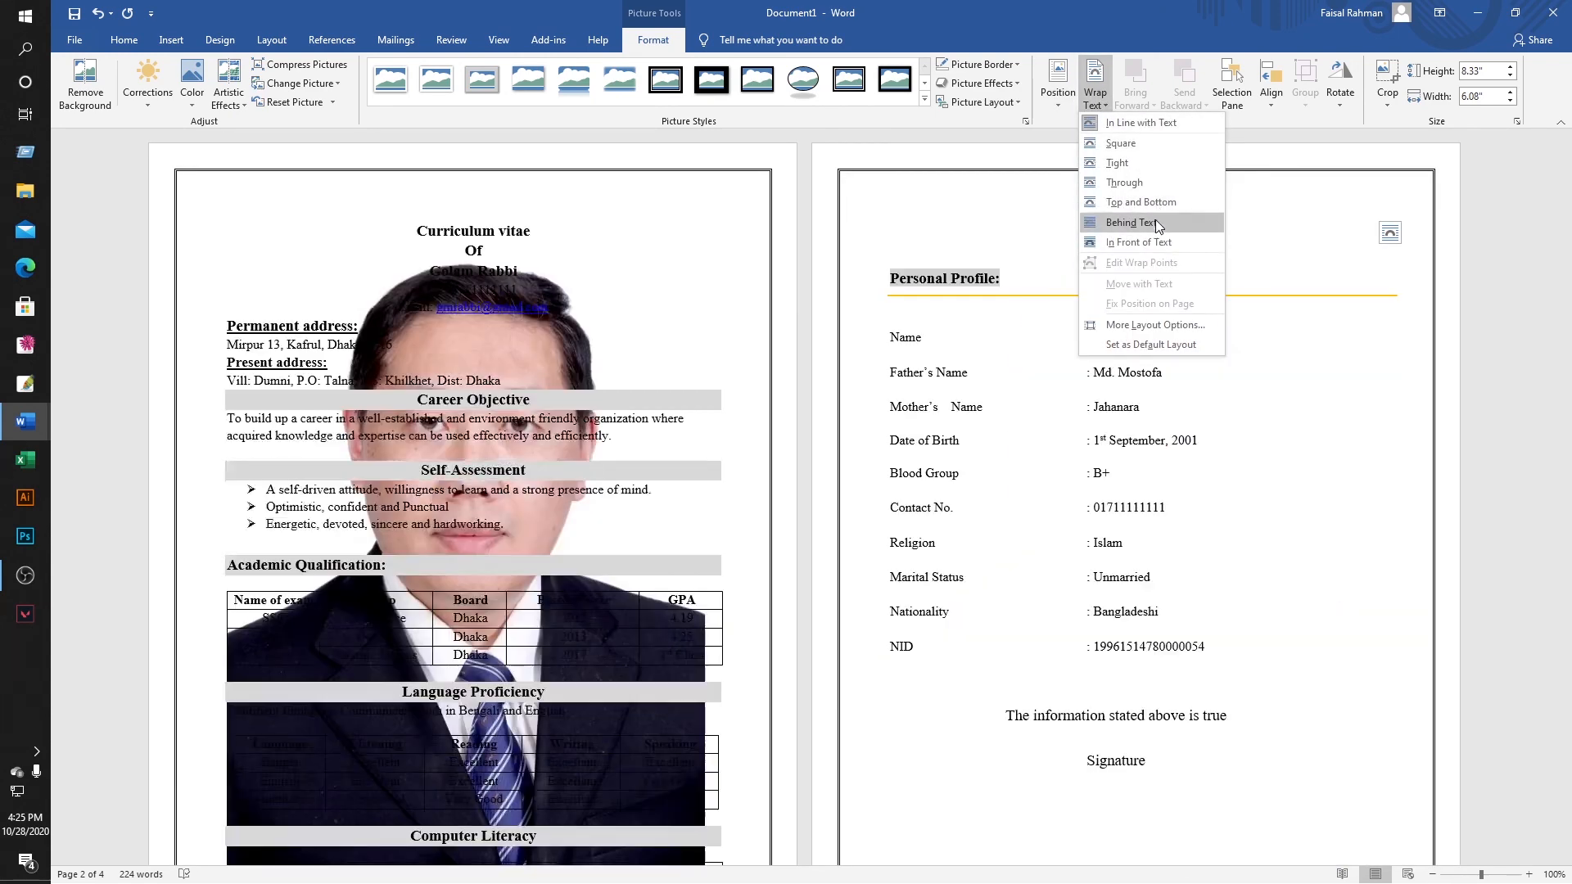
{"action": "left_click", "coordinate": [1159, 242]}
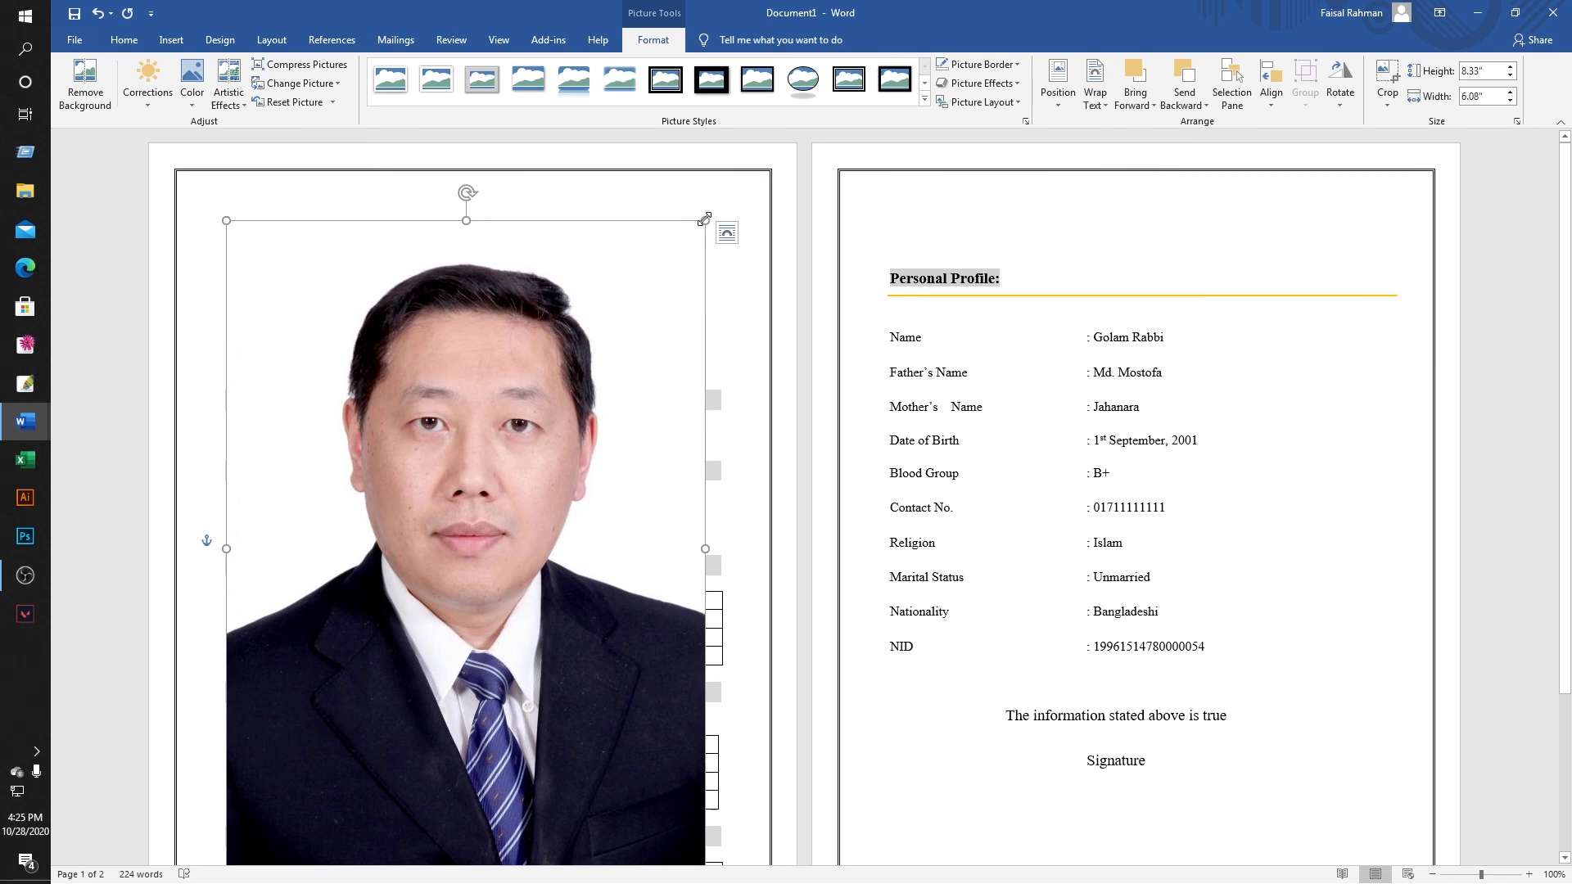
{"action": "left_click_drag", "start_coordinate": [703, 218], "coordinate": [686, 311]}
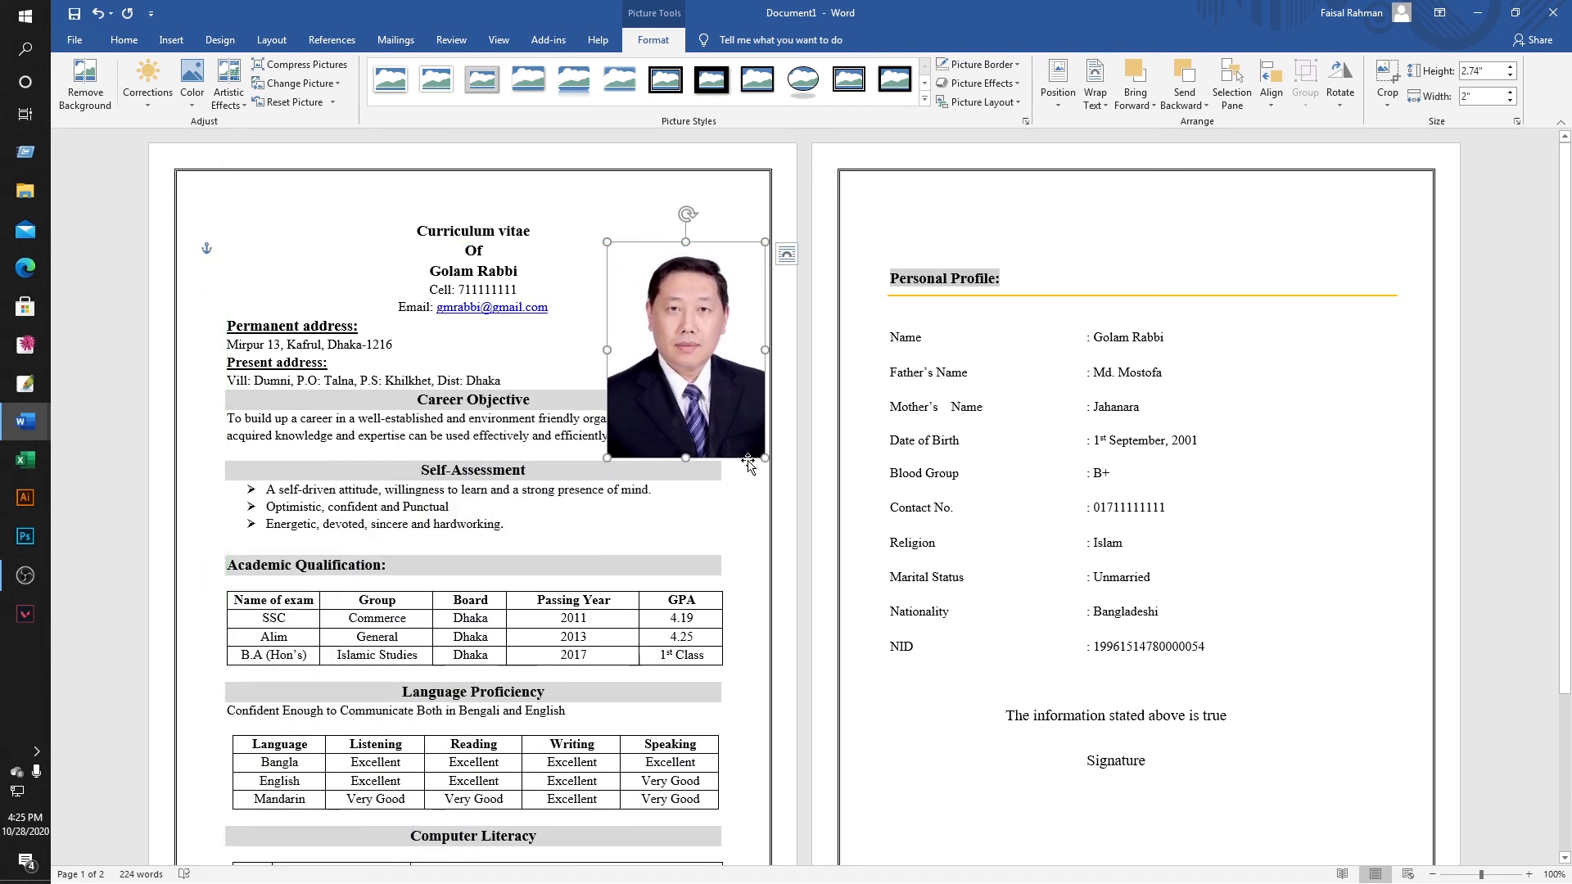
{"action": "left_click_drag", "start_coordinate": [688, 458], "coordinate": [691, 449]}
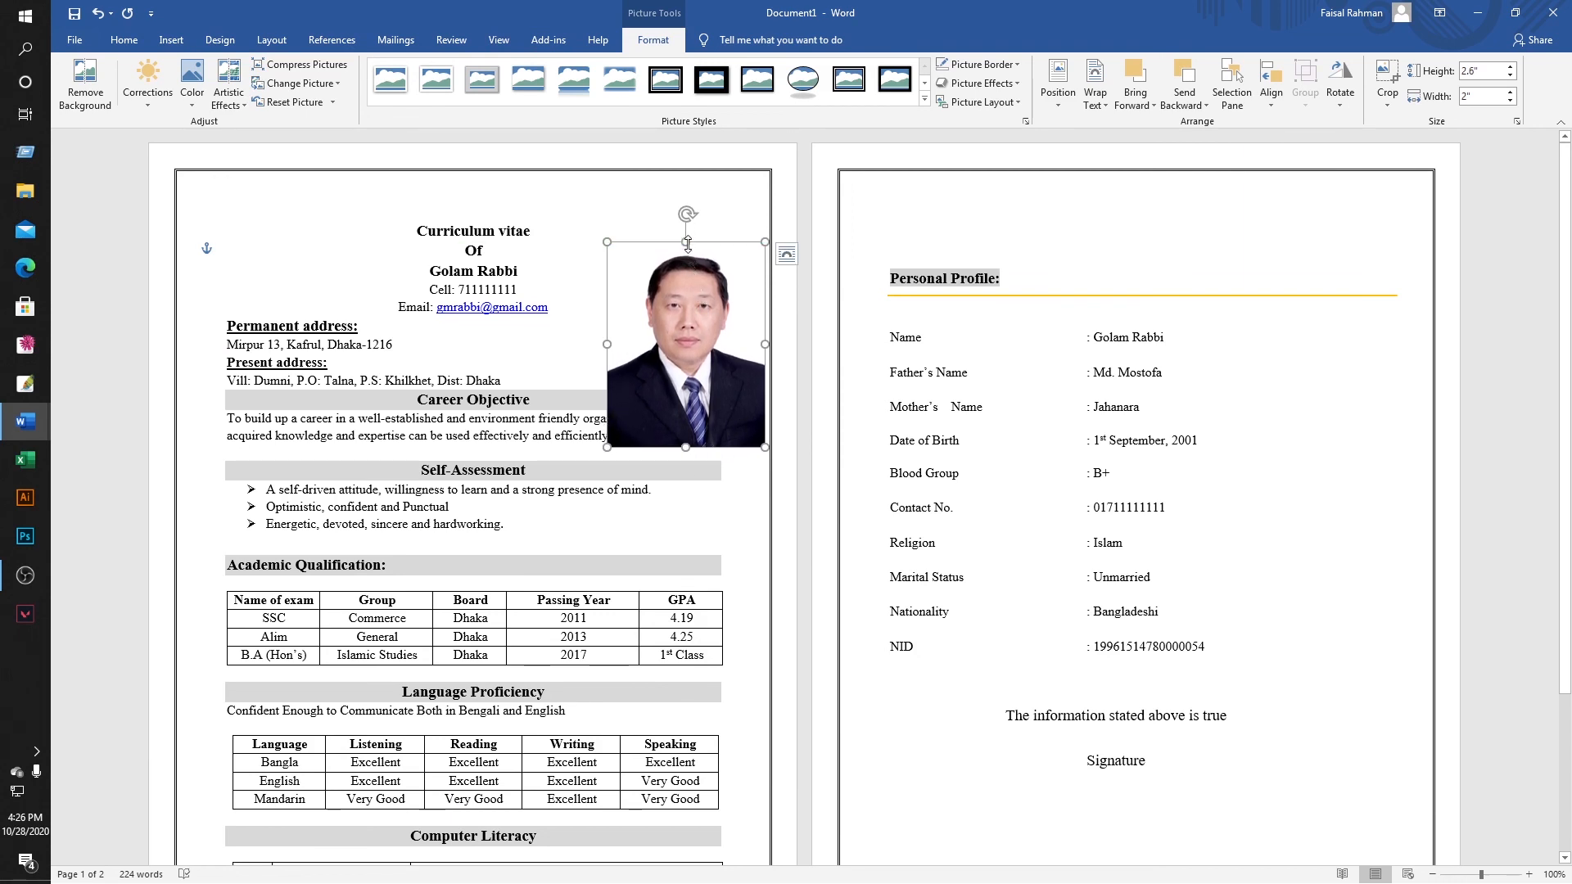
{"action": "left_click_drag", "start_coordinate": [687, 243], "coordinate": [687, 250]}
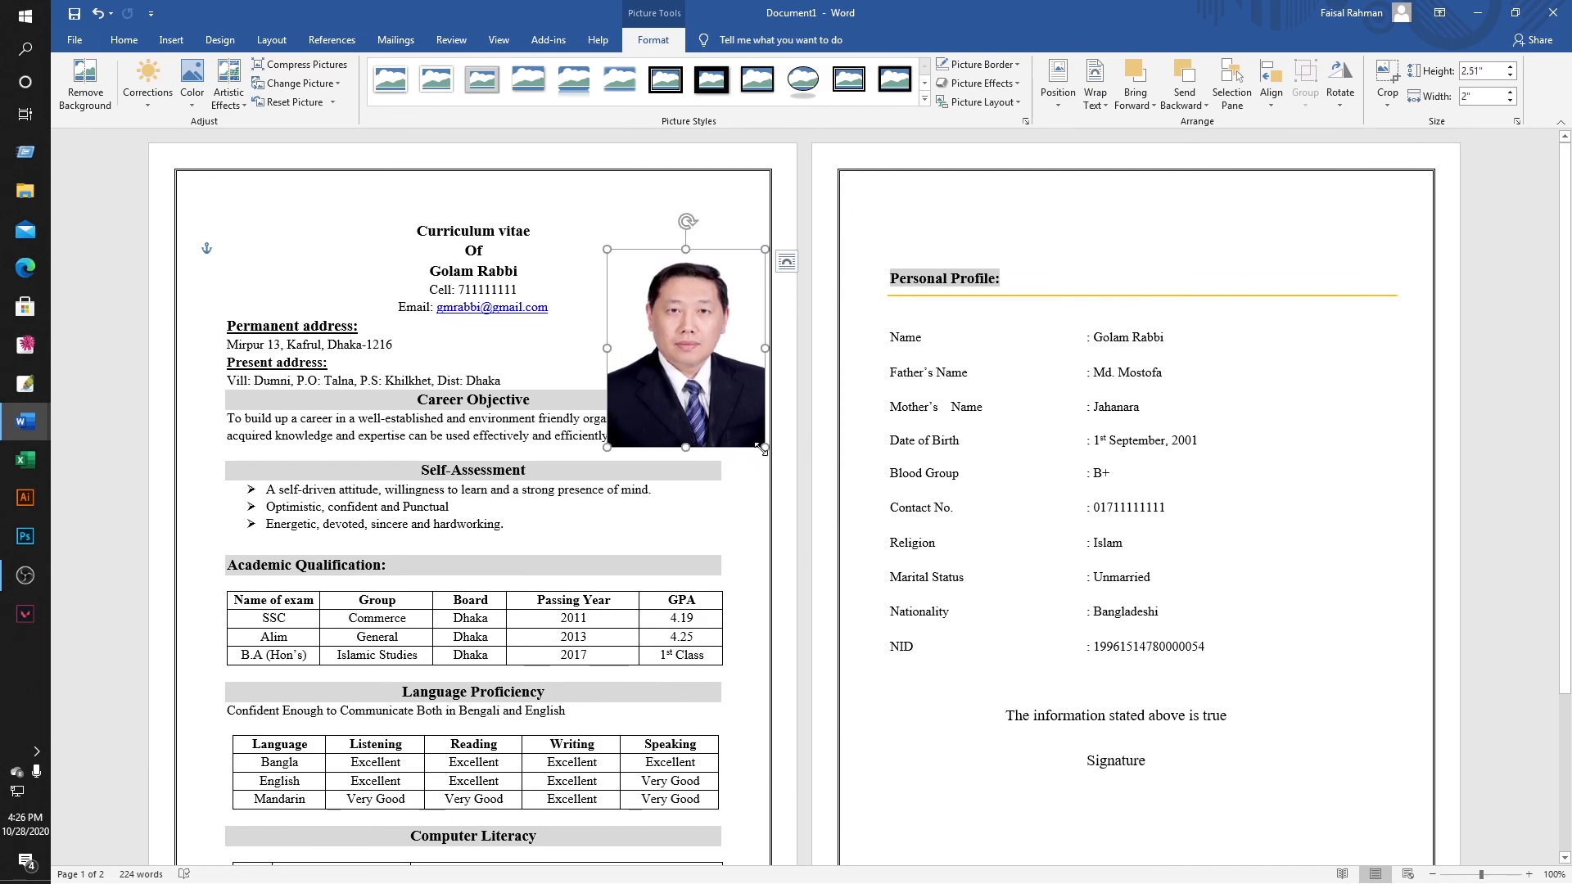
{"action": "left_click_drag", "start_coordinate": [762, 448], "coordinate": [699, 383]}
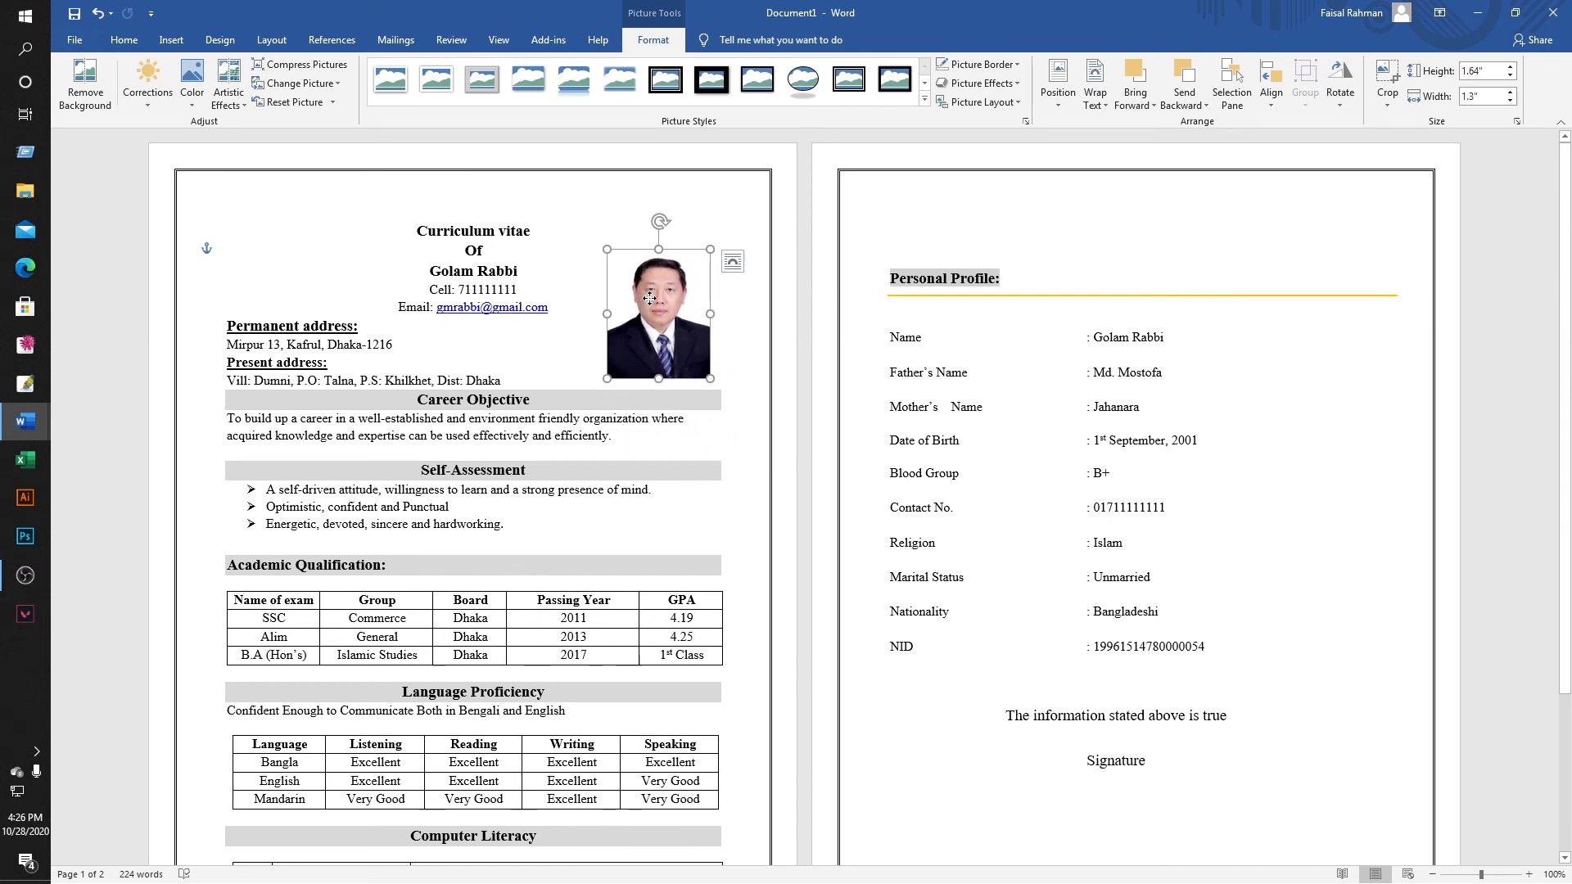
Position the photo beside the CV header at the top right of page 1.
{"action": "mouse_move", "coordinate": [646, 304]}
{"action": "left_mouse_down"}
{"action": "mouse_move", "coordinate": [668, 287]}
{"action": "mouse_move", "coordinate": [656, 282]}
{"action": "left_mouse_up"}
{"action": "left_click", "coordinate": [754, 422]}
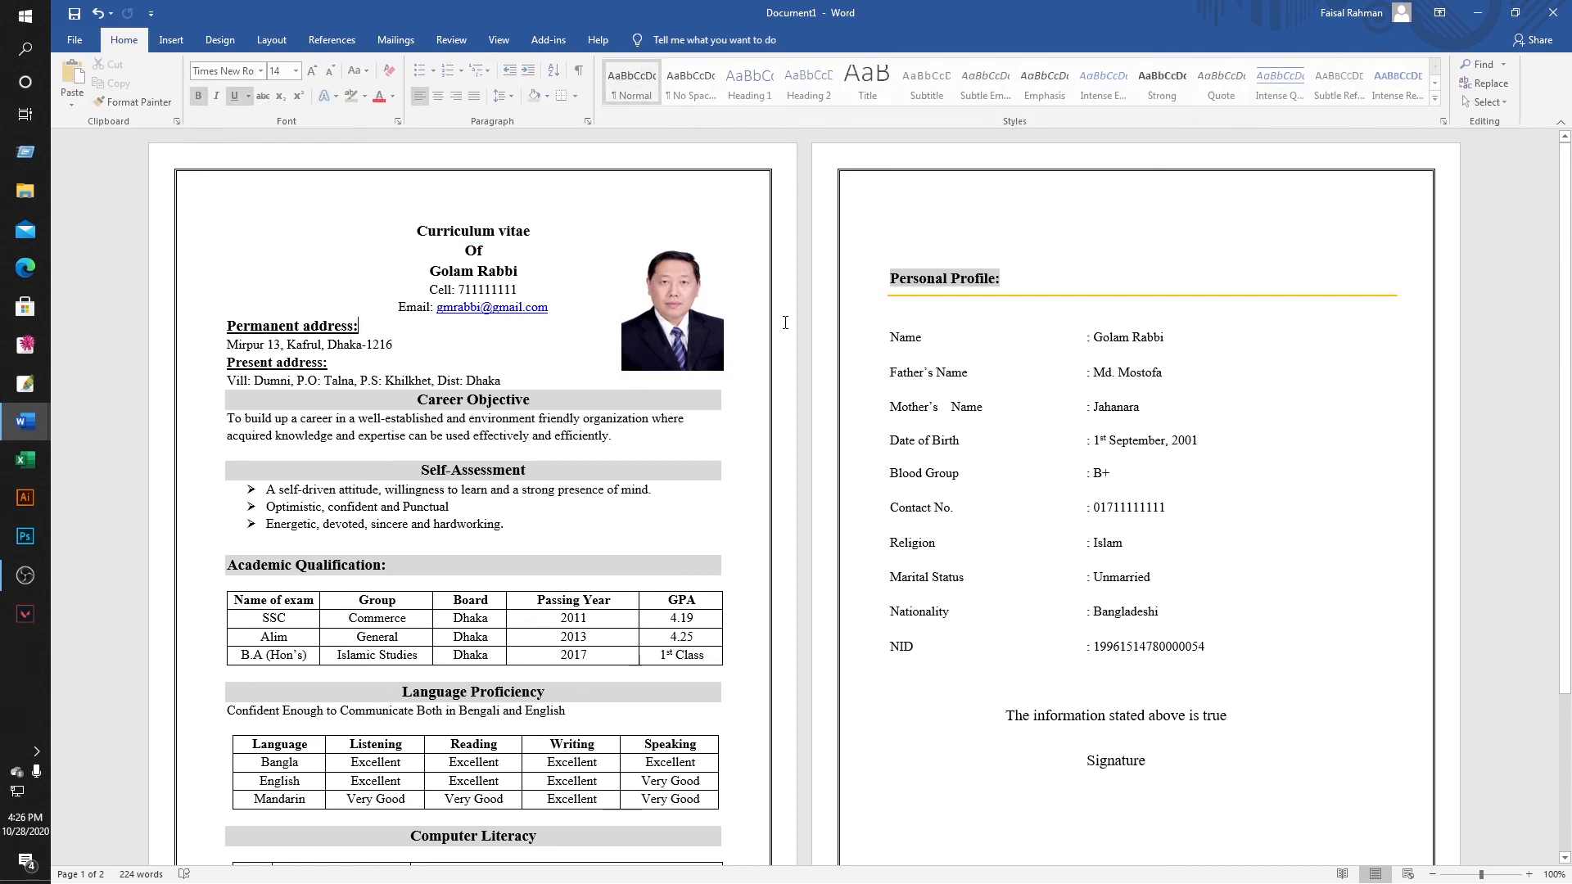
{"action": "scroll", "coordinate": [692, 417], "scroll_direction": "down", "scroll_amount": 4}
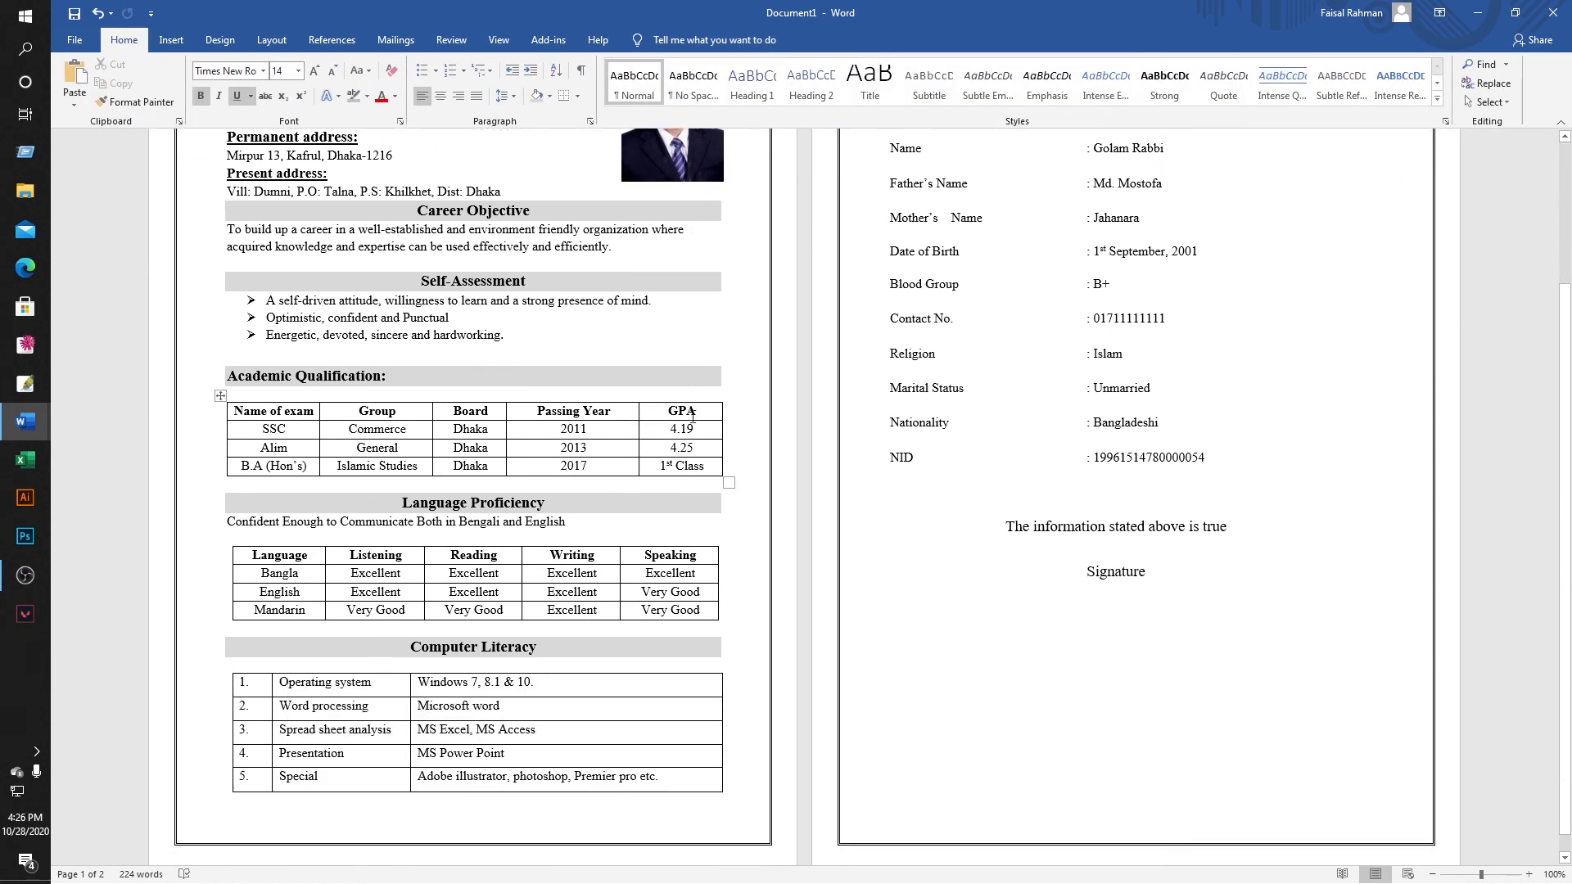
{"action": "scroll", "coordinate": [693, 416], "scroll_direction": "up", "scroll_amount": 2}
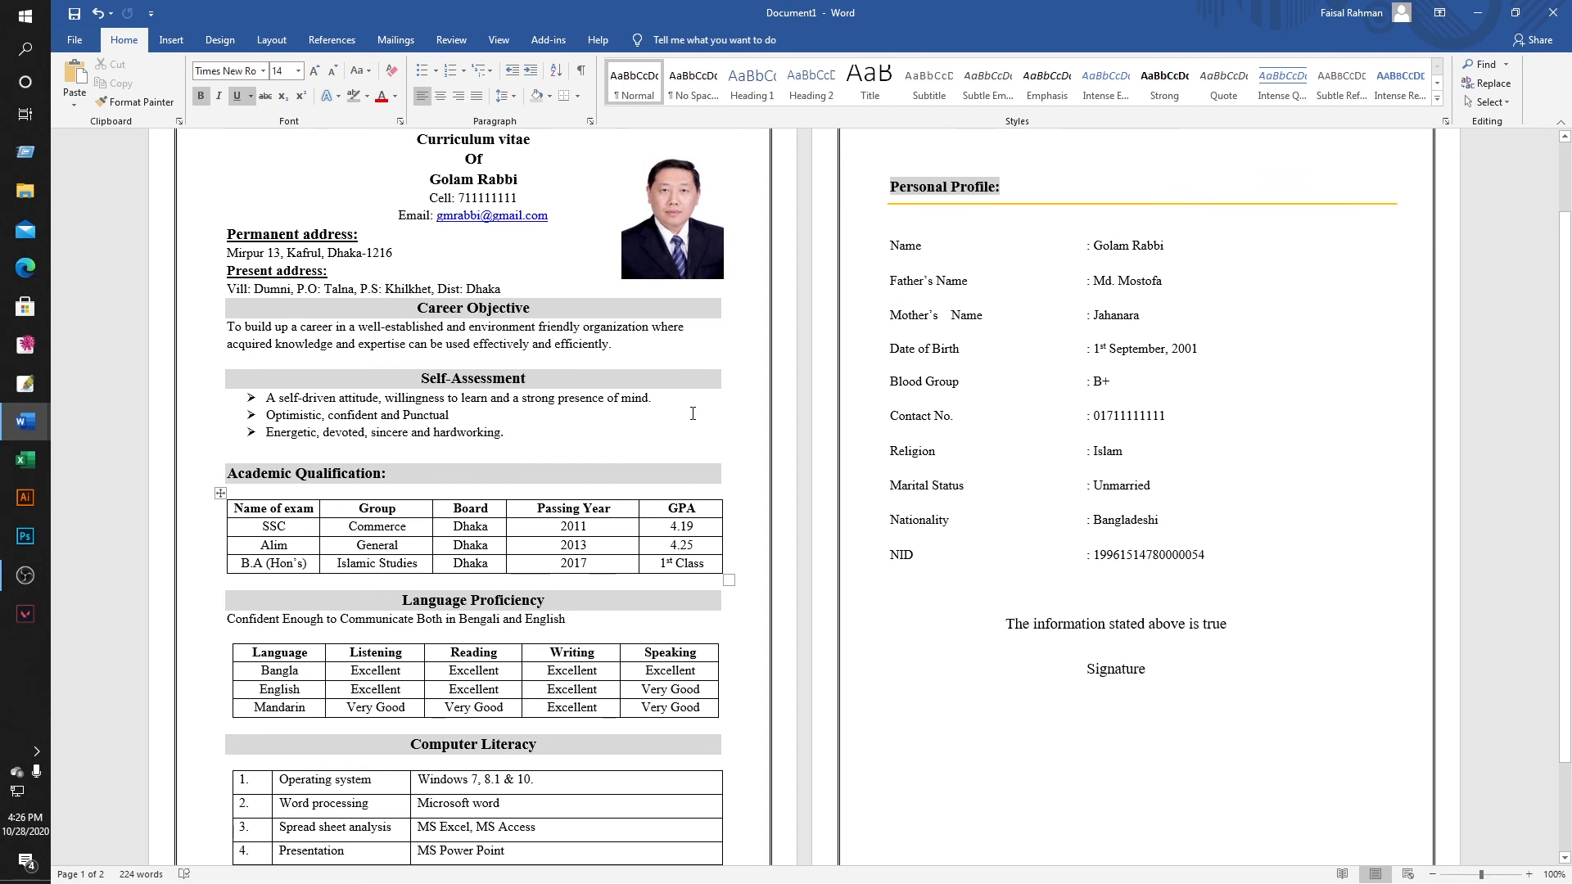